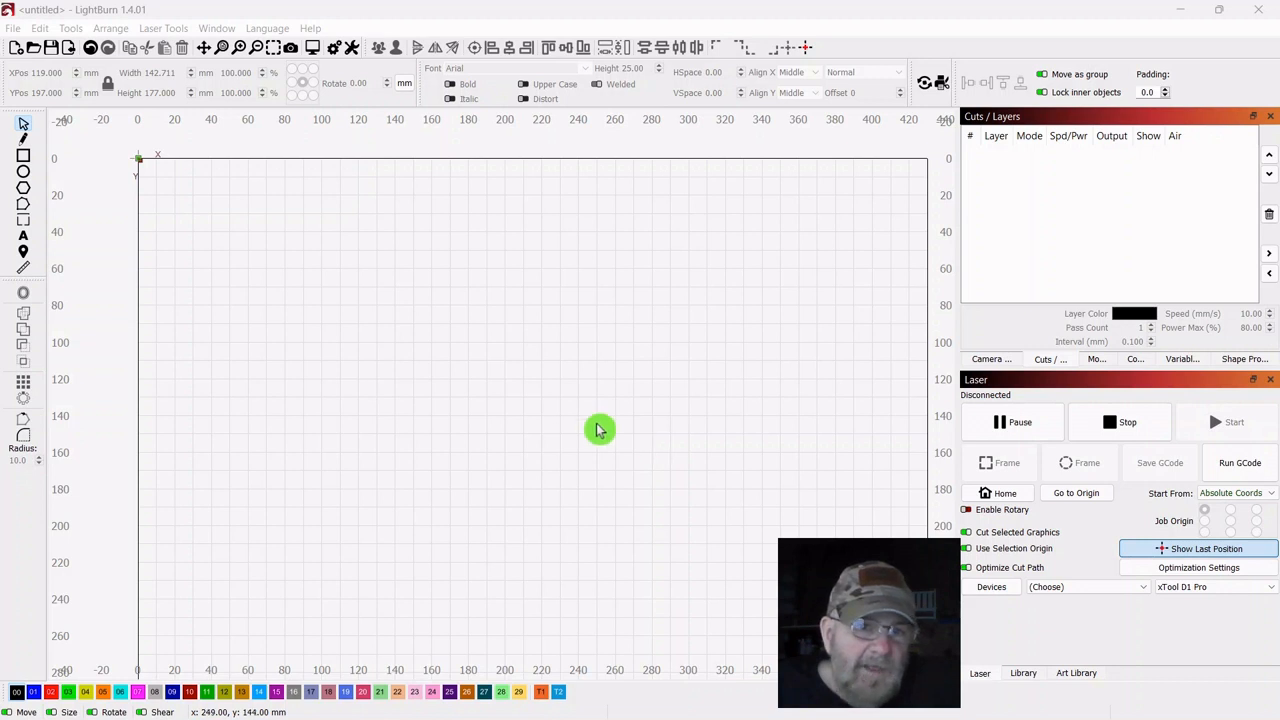
# Import the 1_naked_tree.svg file from the scary_tree folder
pyautogui.scroll(-1, 566, 400)
pyautogui.moveTo(577, 447); pyautogui.dragTo(540, 384)
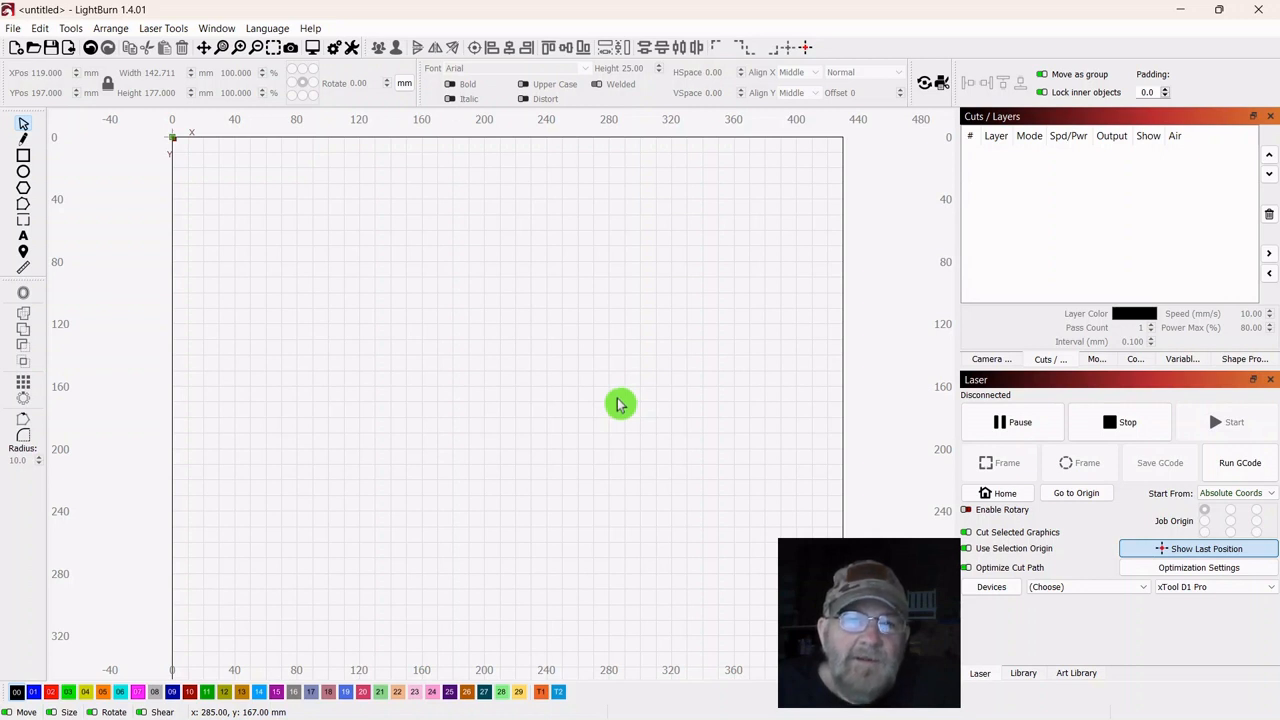
pyautogui.click(70, 55)
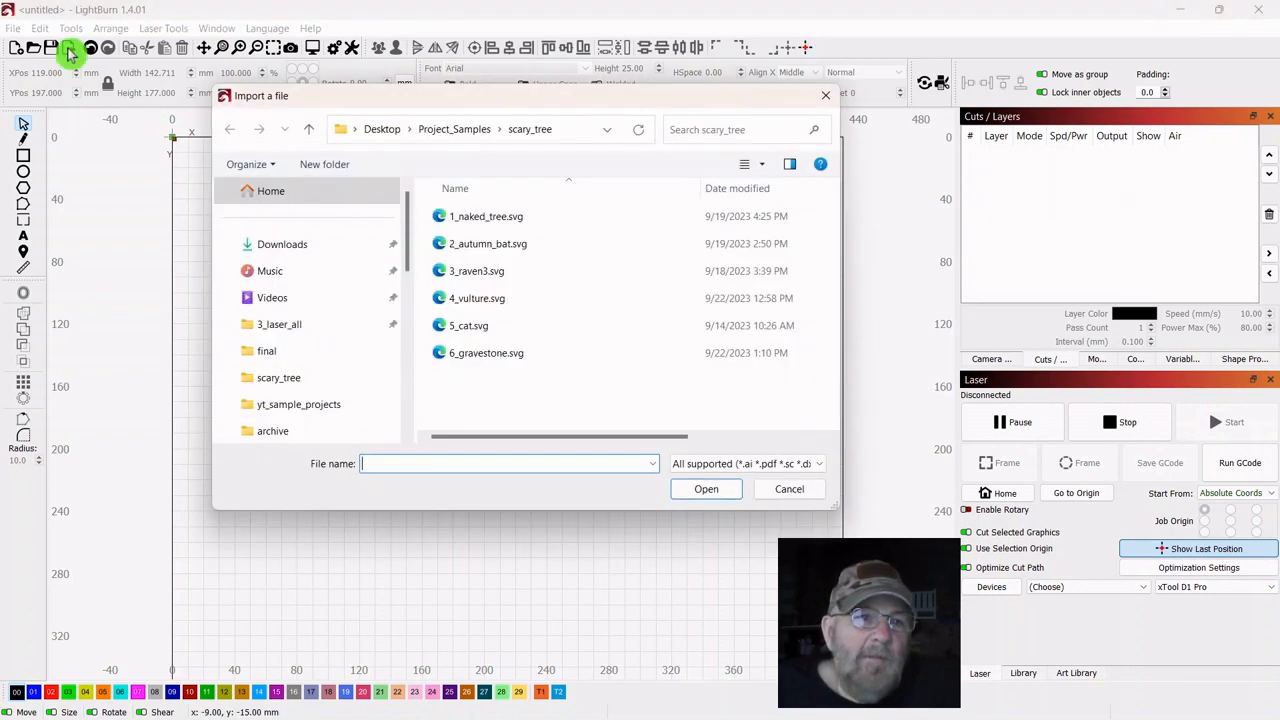
pyautogui.doubleClick(483, 222)
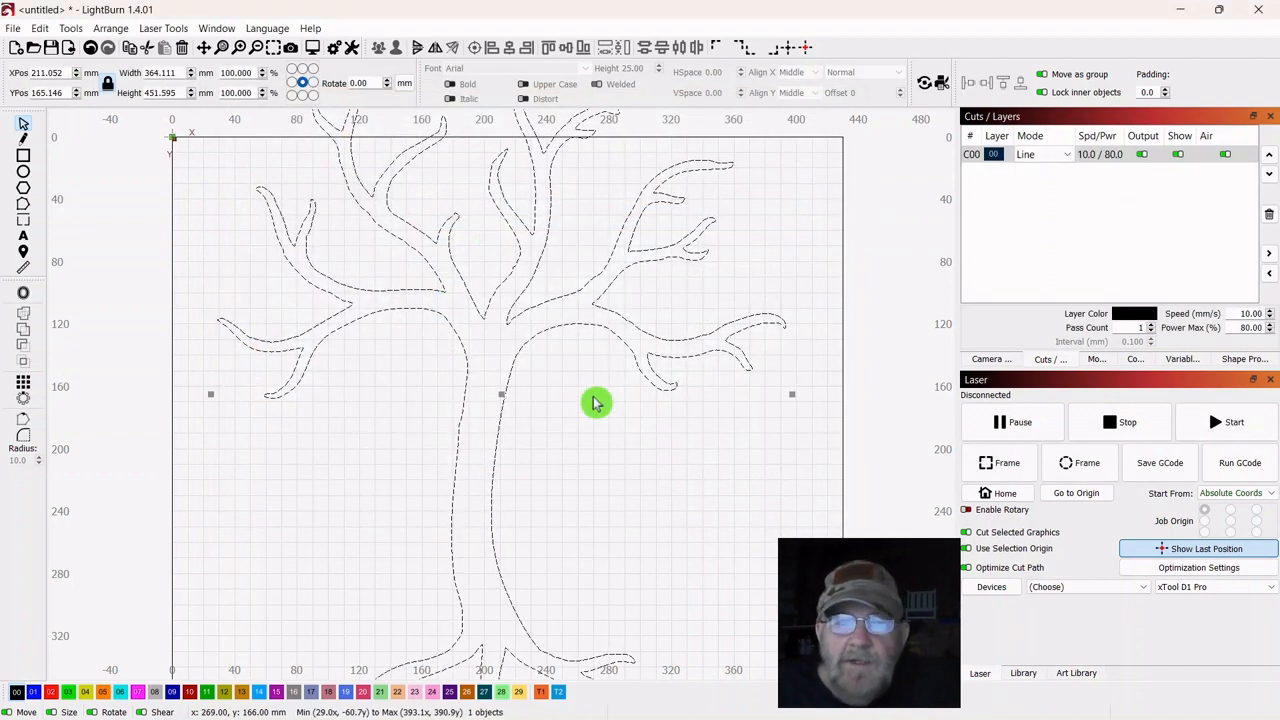
# Shrink the tree proportionally to about 189 × 234 mm and move it inside the work area to about X 151, Y 235 mm
pyautogui.scroll(-2, 597, 400)
pyautogui.moveTo(740, 133); pyautogui.dragTo(540, 380)
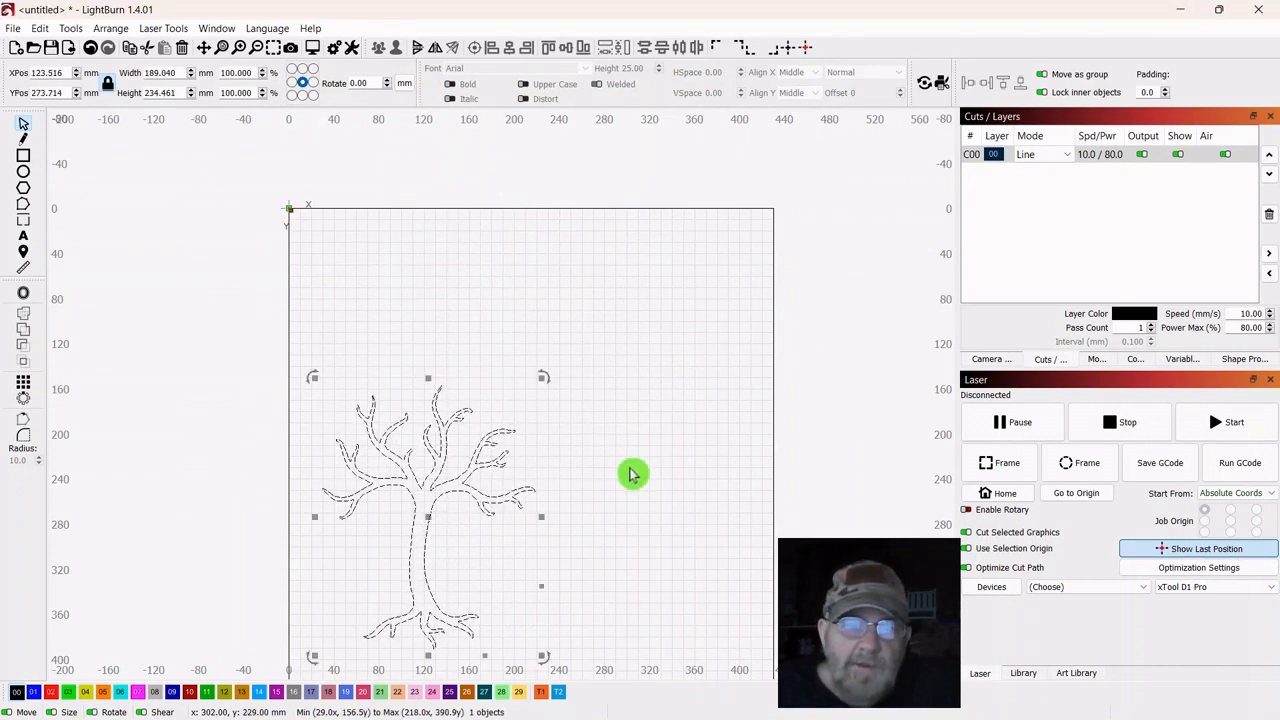
pyautogui.moveTo(631, 471); pyautogui.dragTo(635, 393)
pyautogui.click(488, 449)
pyautogui.moveTo(433, 446); pyautogui.dragTo(443, 380)
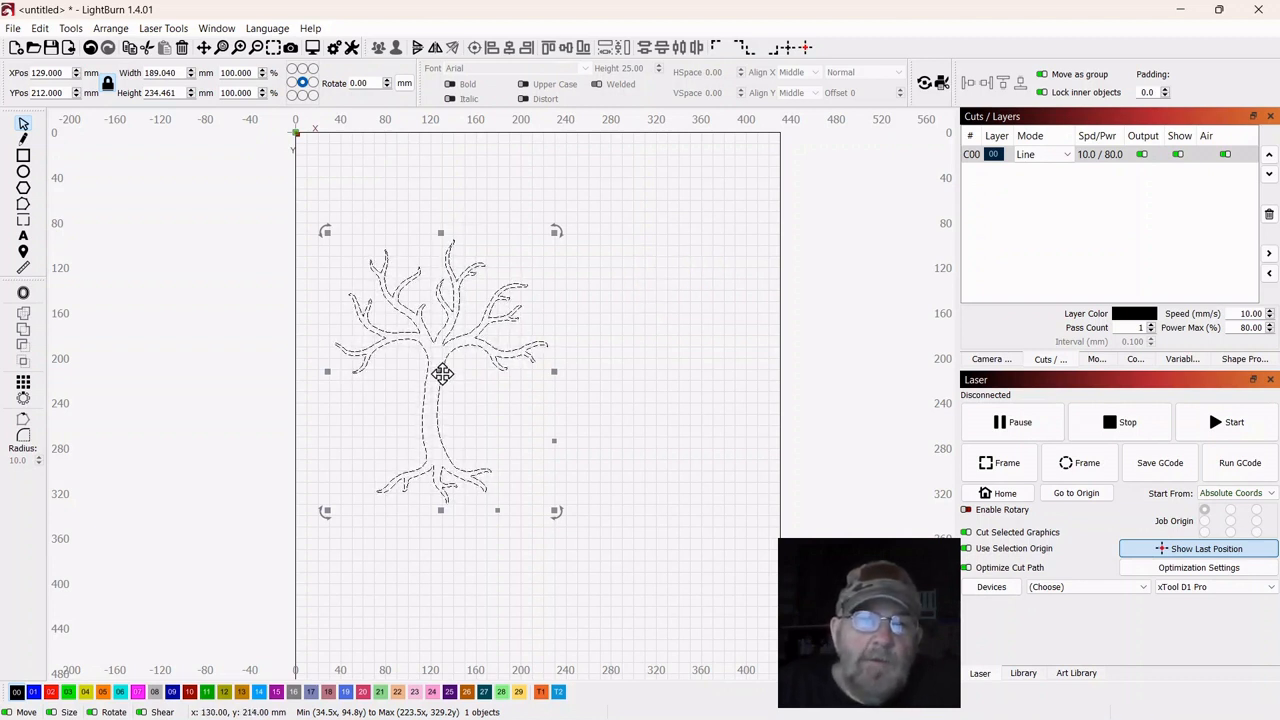
pyautogui.moveTo(442, 373); pyautogui.dragTo(468, 405)
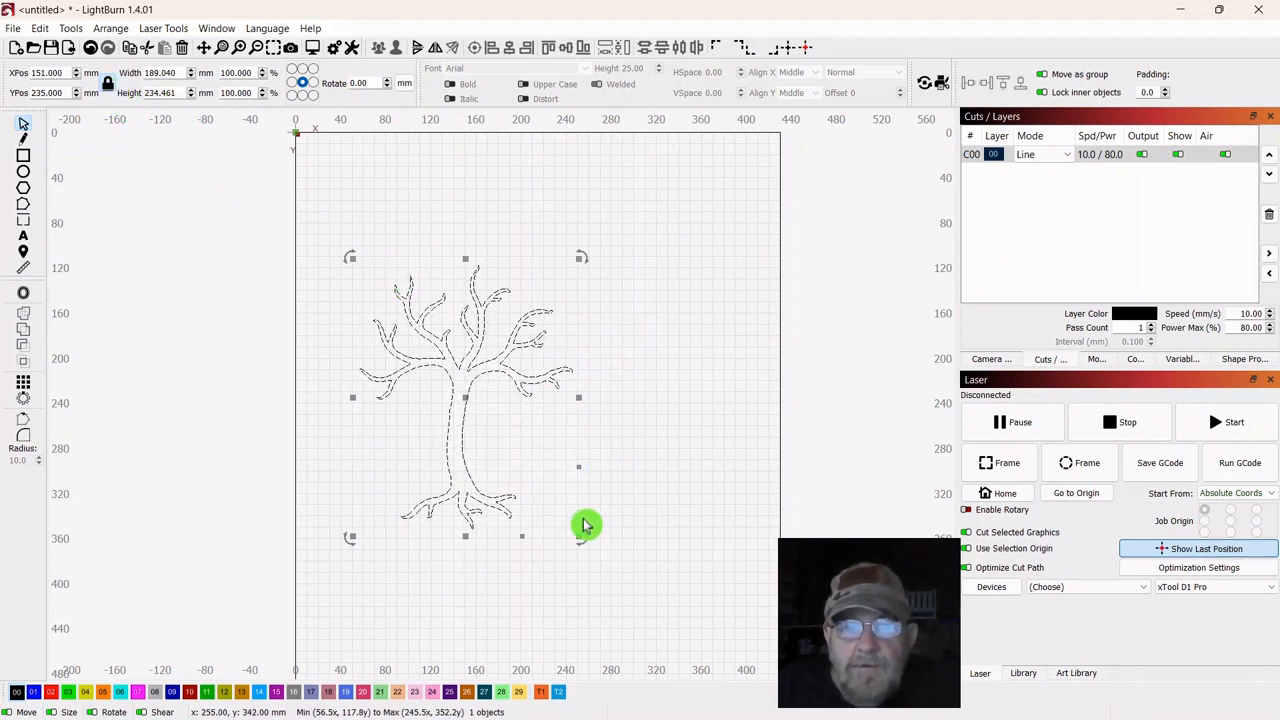
# Set the tree's height to 177 mm with the aspect ratio locked, and deselect it
pyautogui.click(107, 90)
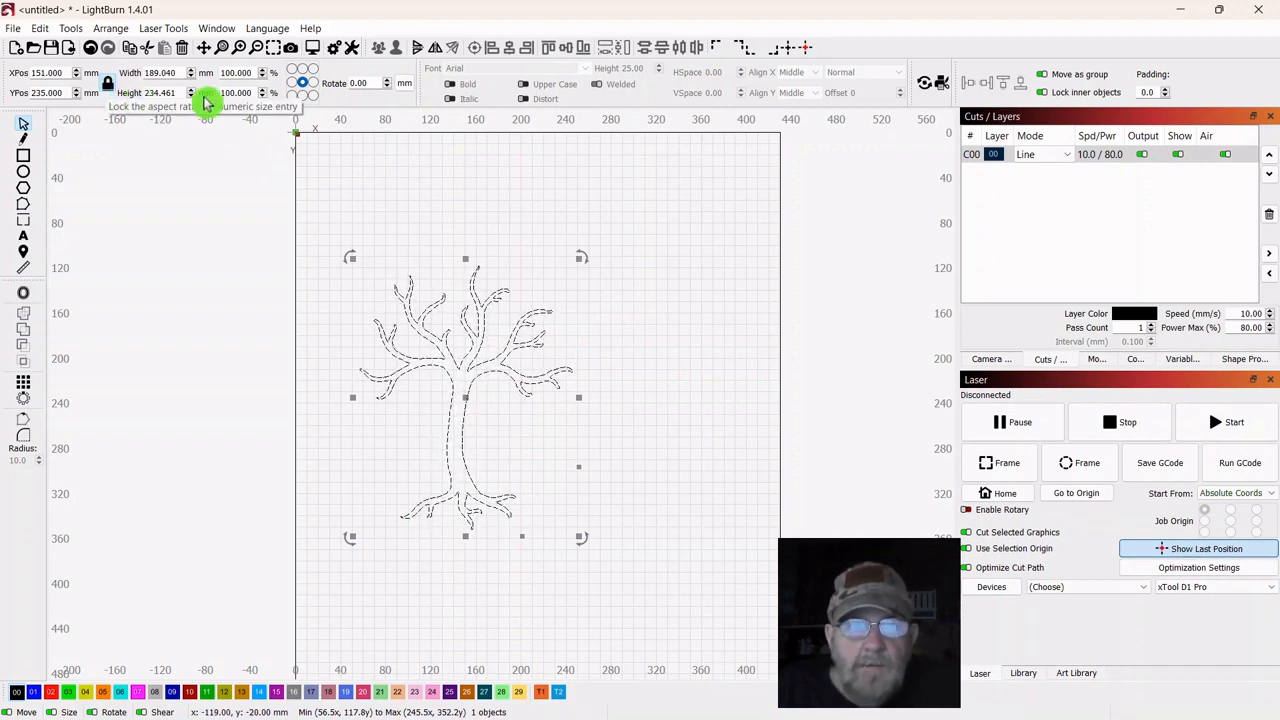
pyautogui.doubleClick(175, 93)
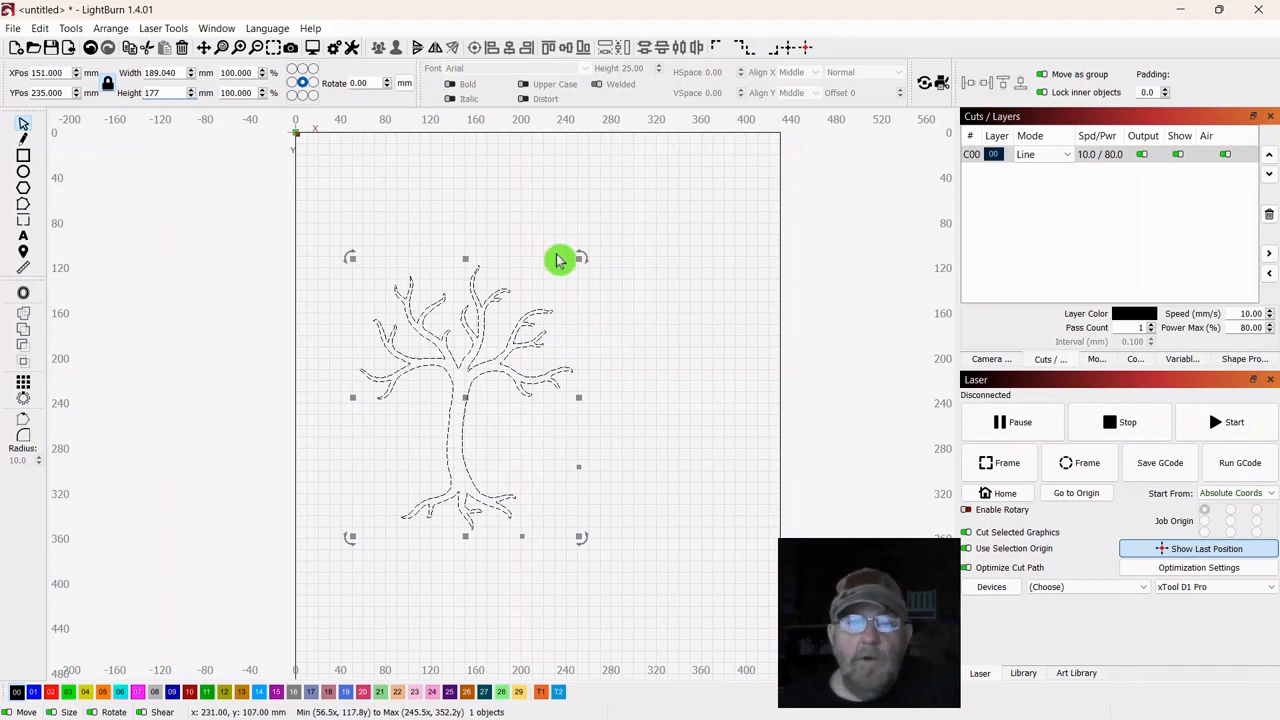
pyautogui.click(614, 197)
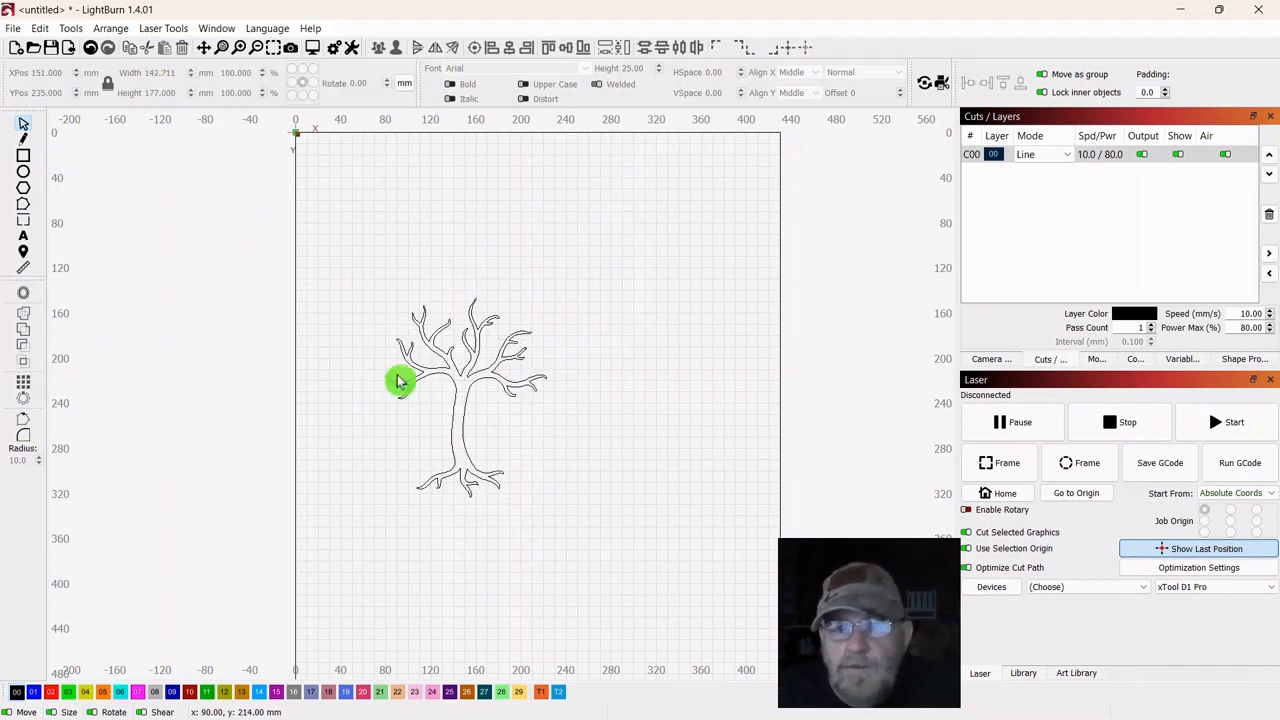
# Offset the tree outline outward by 2 mm with round corners and outer shapes only
pyautogui.scroll(1, 640, 390)
pyautogui.moveTo(651, 409); pyautogui.dragTo(864, 349)
pyautogui.scroll(3, 527, 349)
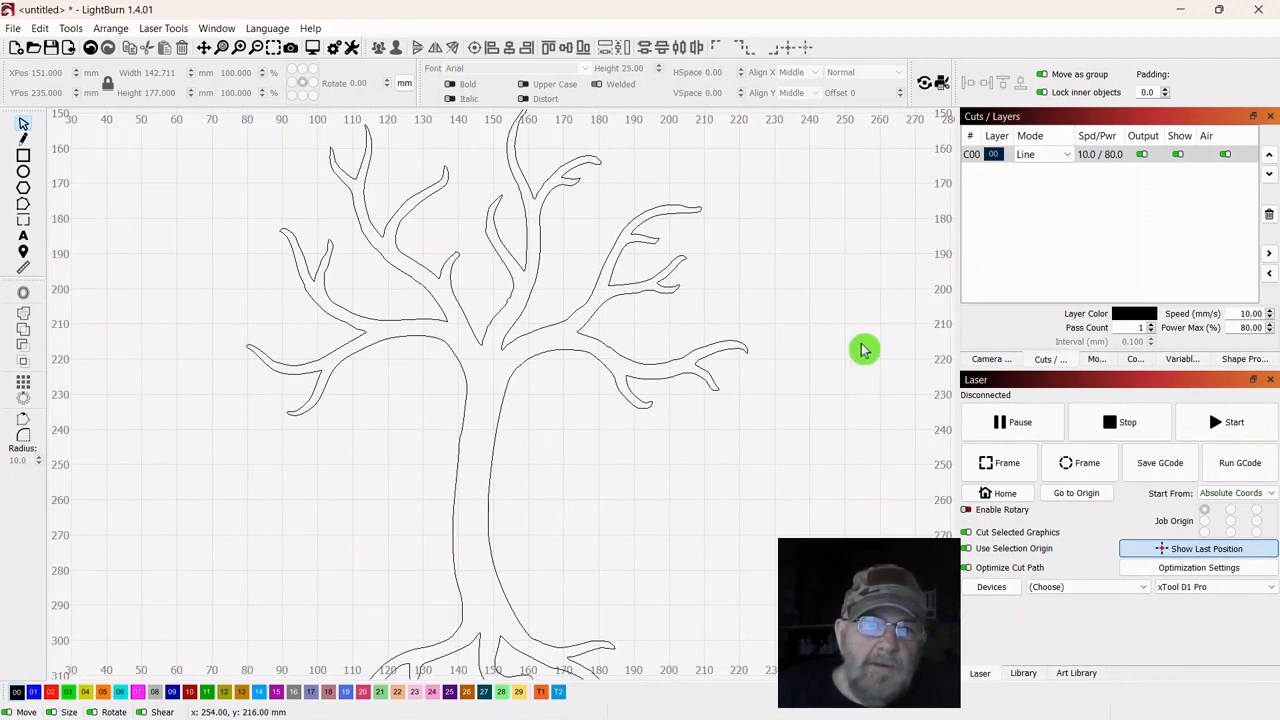
pyautogui.scroll(-2, 862, 320)
pyautogui.moveTo(814, 297); pyautogui.dragTo(754, 293)
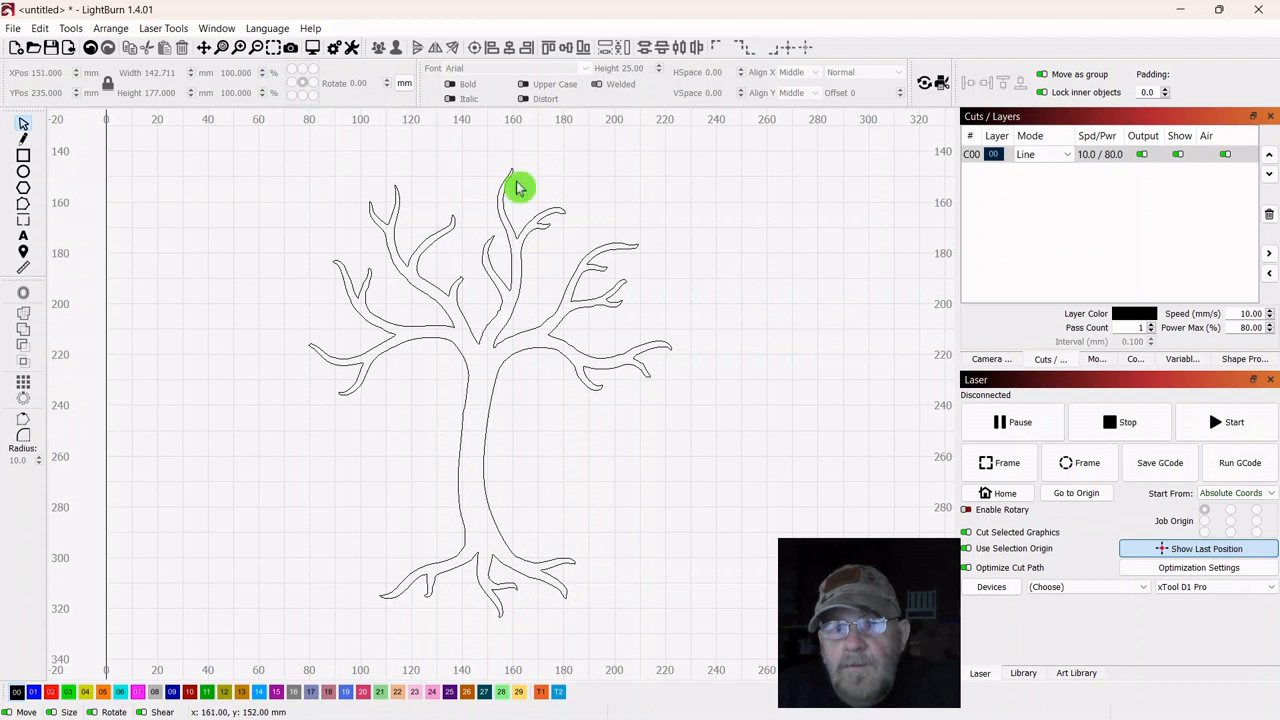
pyautogui.scroll(-1, 749, 351)
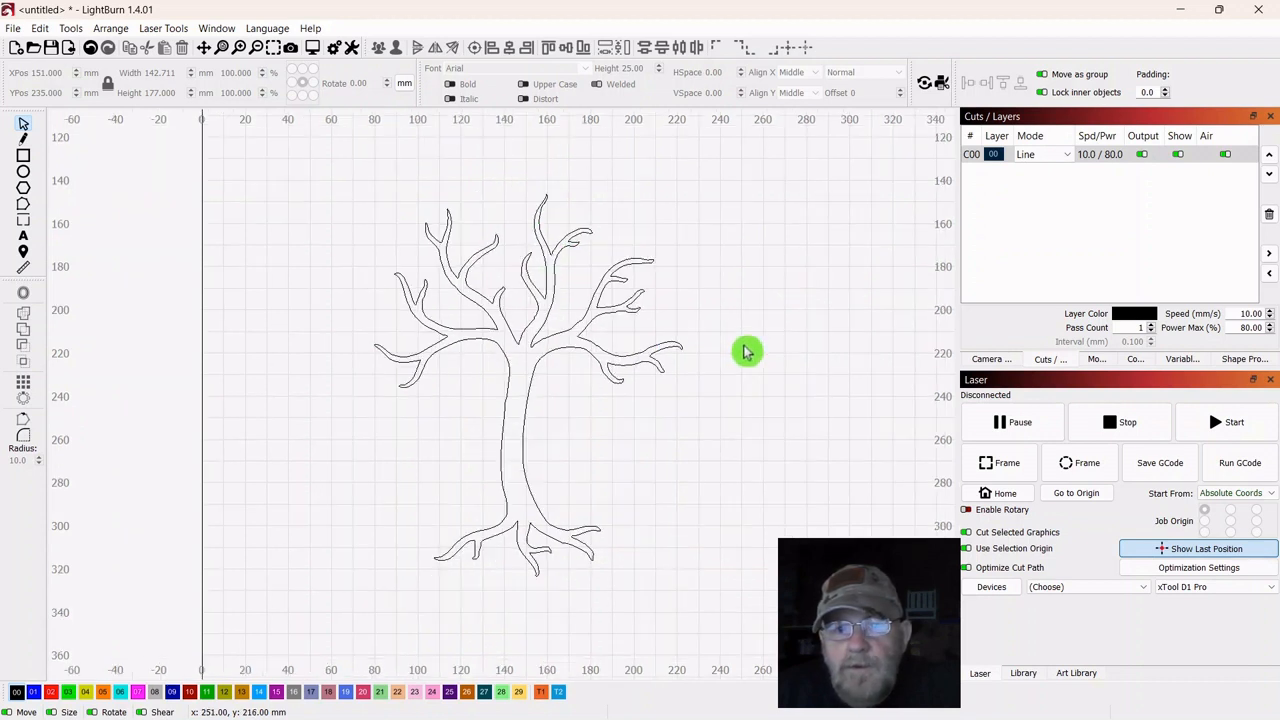
pyautogui.moveTo(749, 351); pyautogui.dragTo(701, 345)
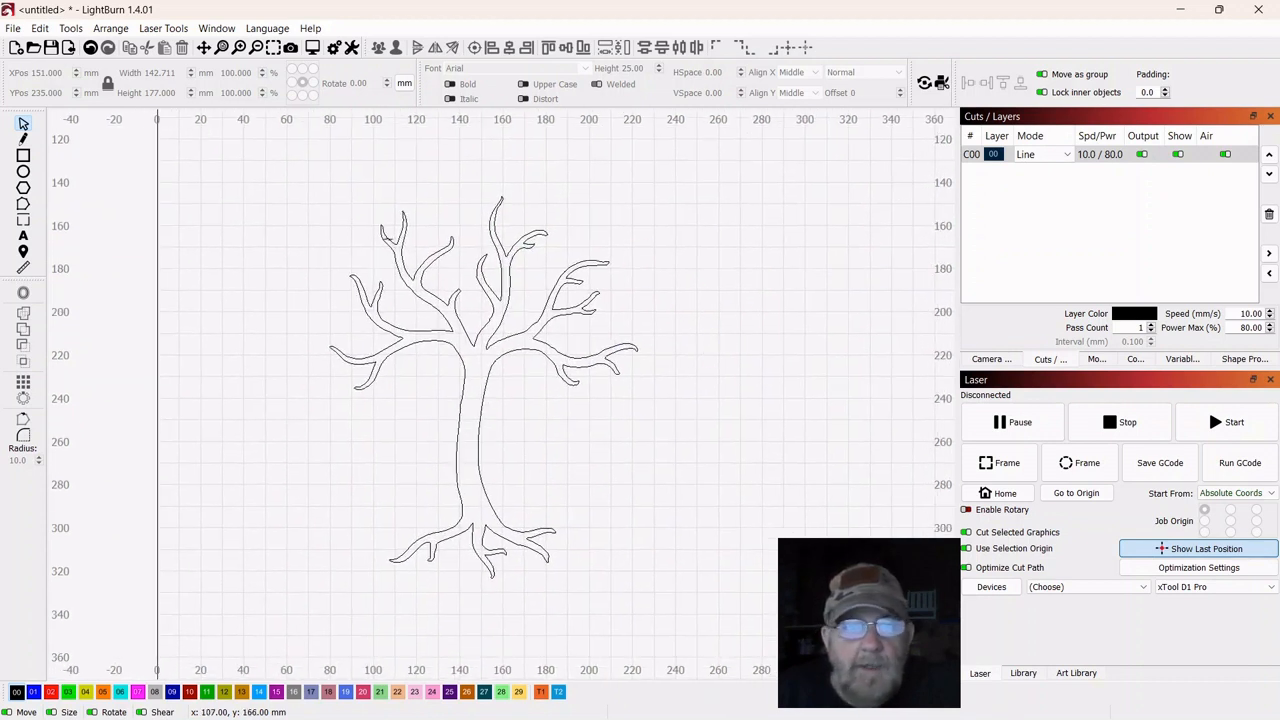
pyautogui.click(511, 351)
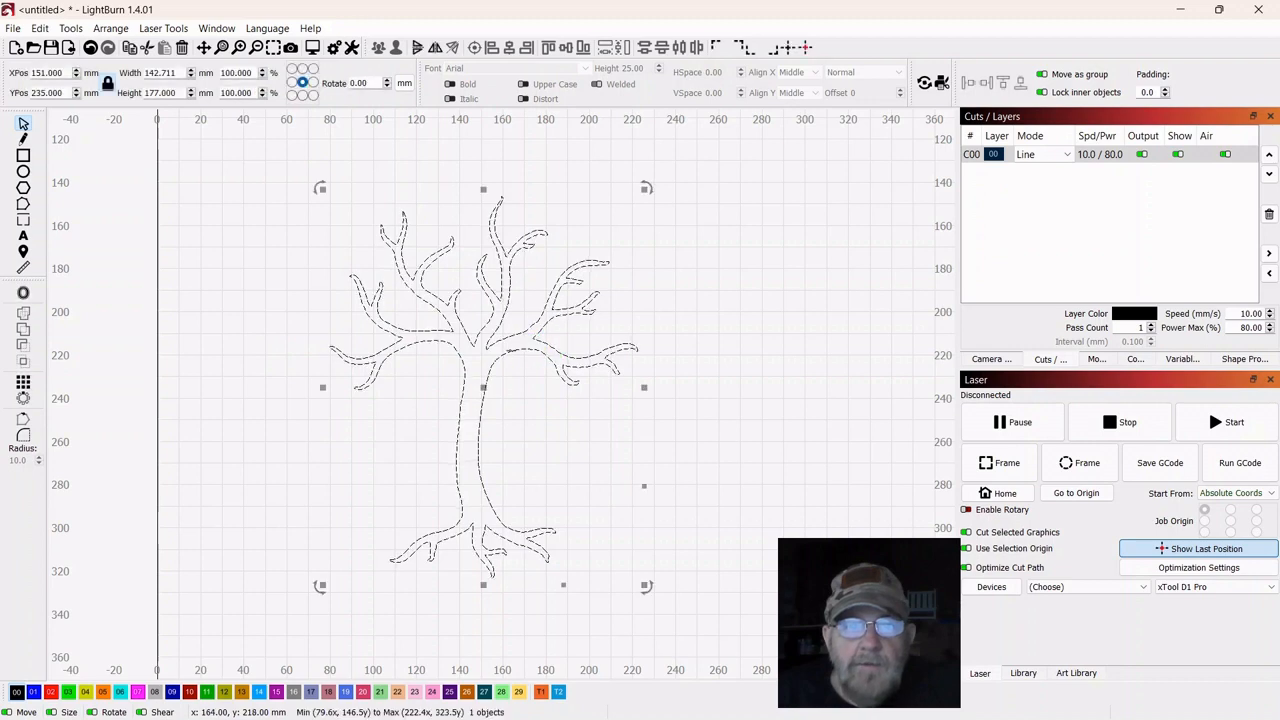
pyautogui.click(23, 298)
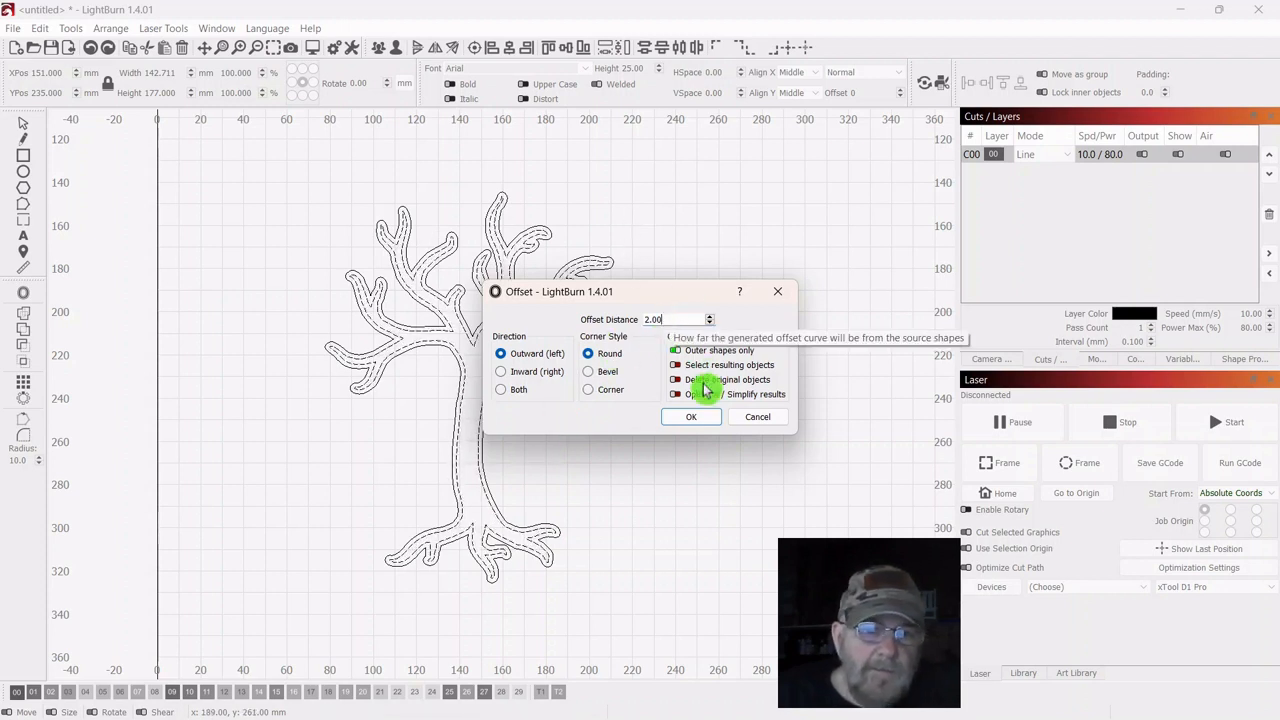
pyautogui.click(695, 418)
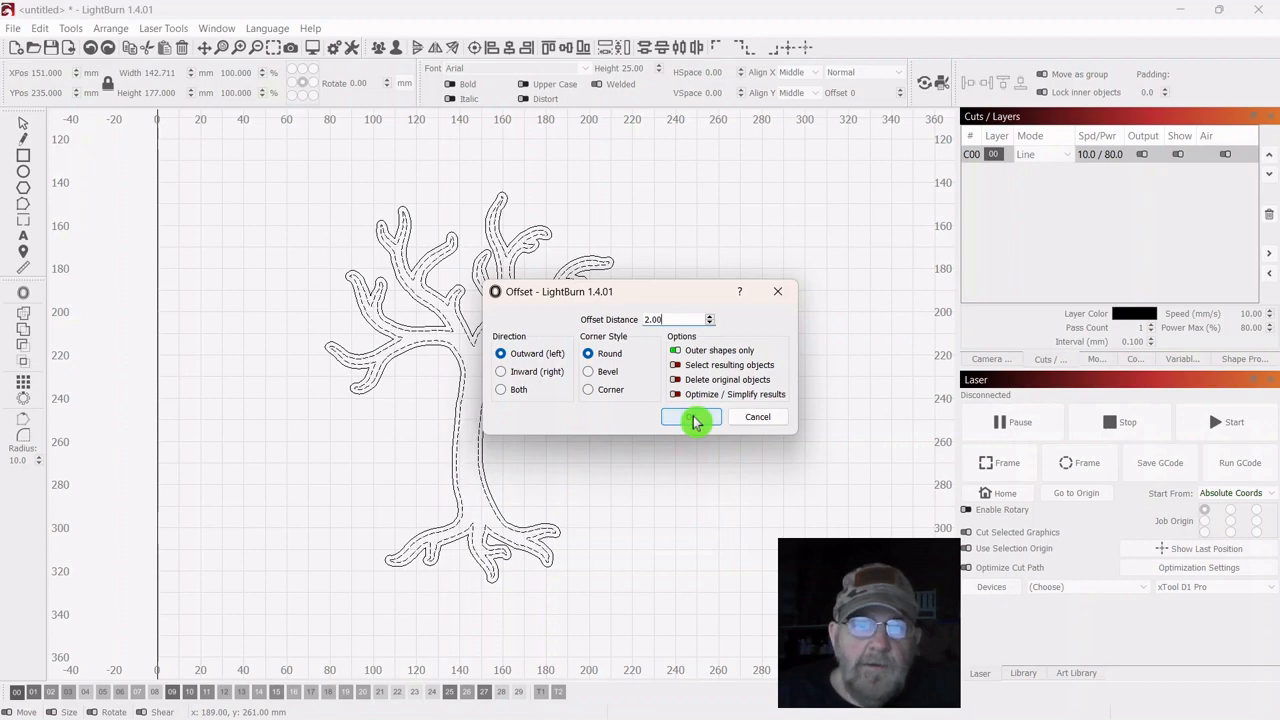
# Move the original tree aside to compare it with its offset, and undo both the move and the 2 mm offset
pyautogui.moveTo(482, 388); pyautogui.dragTo(509, 376)
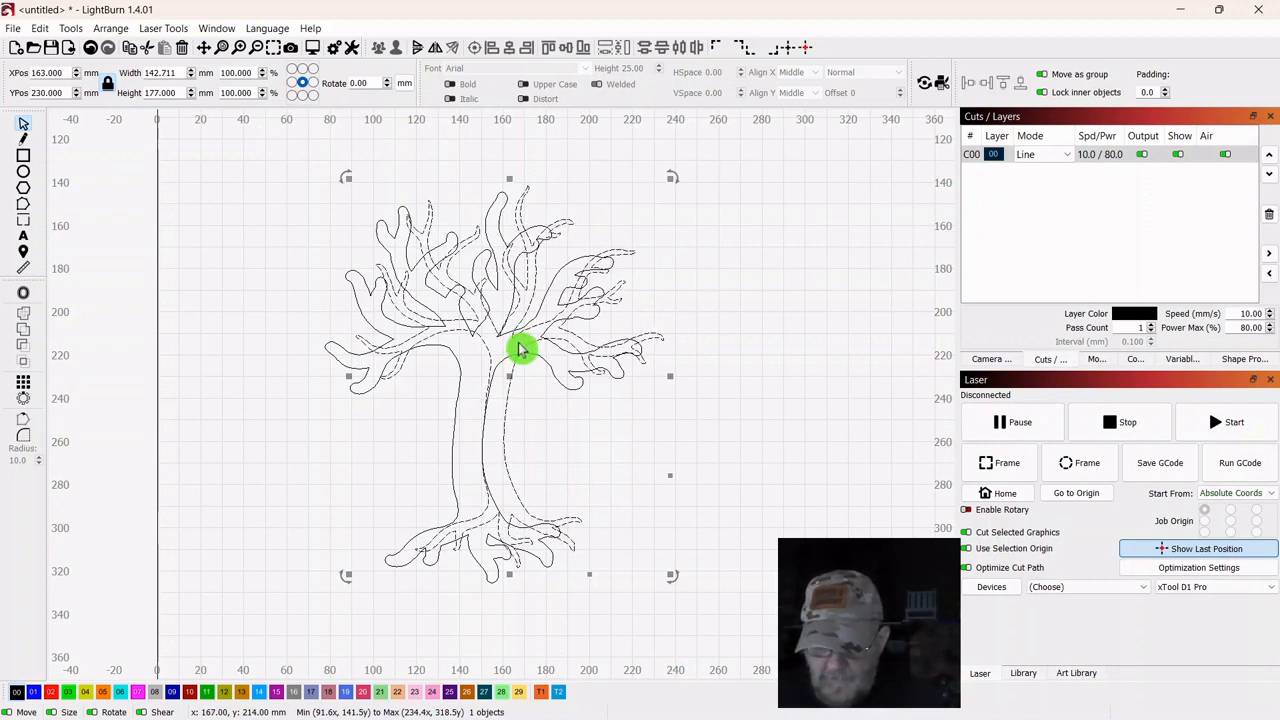
pyautogui.hotkey('ctrl', 'z')
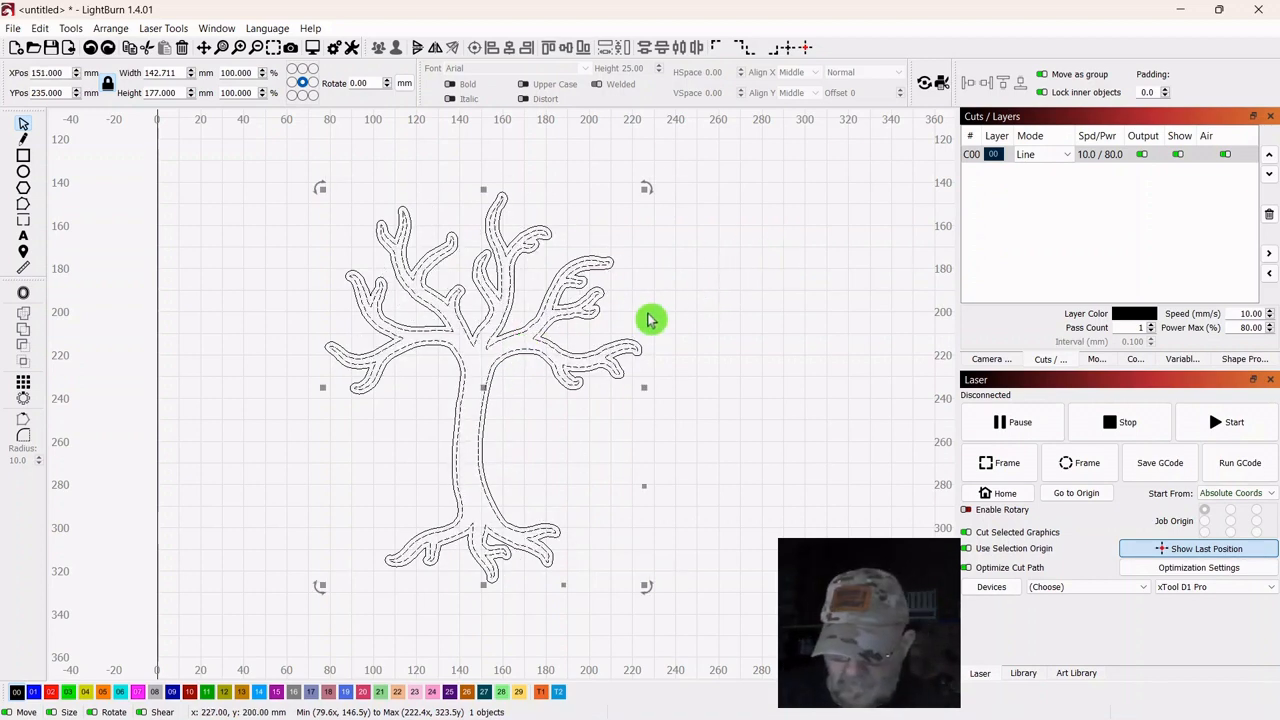
pyautogui.hotkey('ctrl', 'z')
pyautogui.click(695, 298)
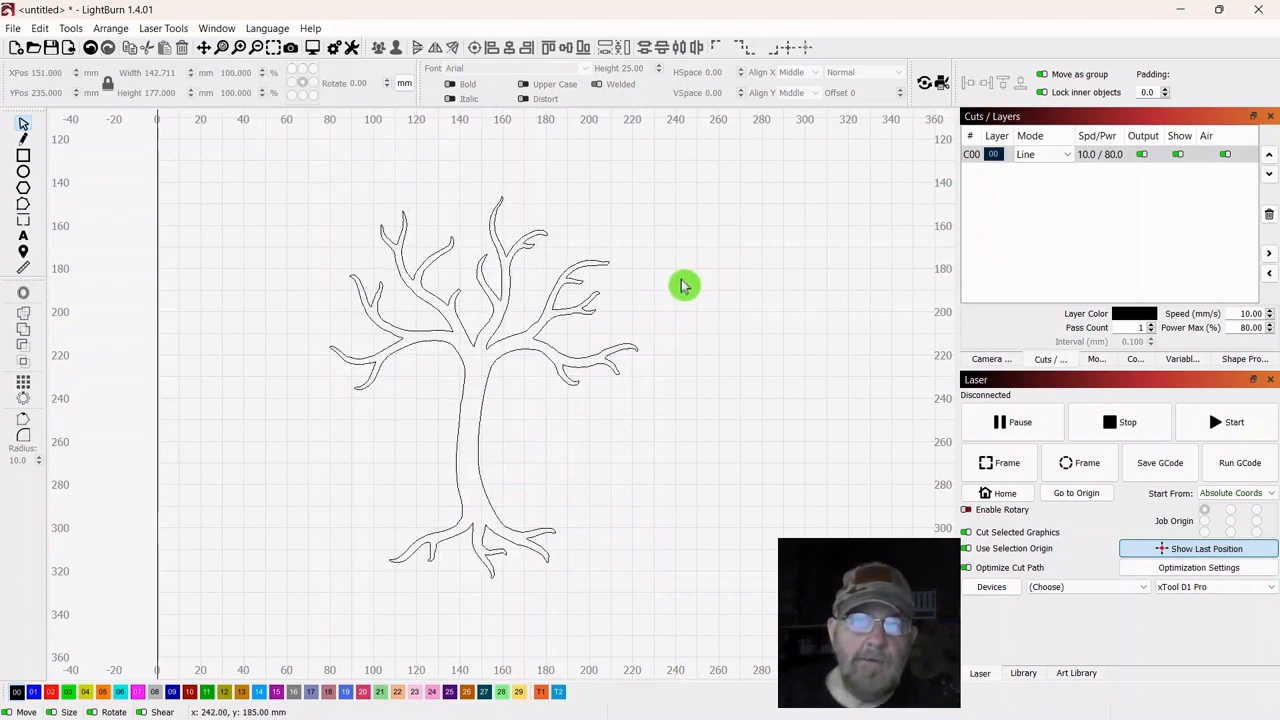
# Offset the tree outline outward by 1 mm with round corners and outer shapes only
pyautogui.click(360, 362)
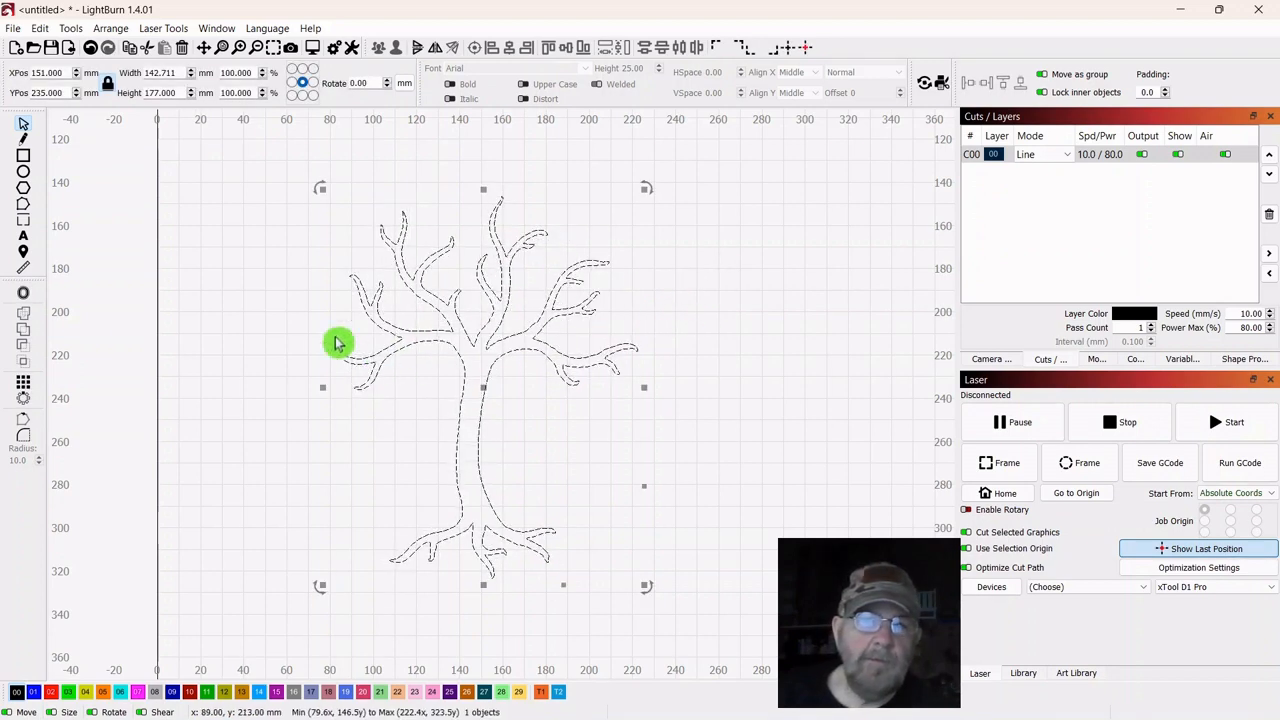
pyautogui.click(24, 297)
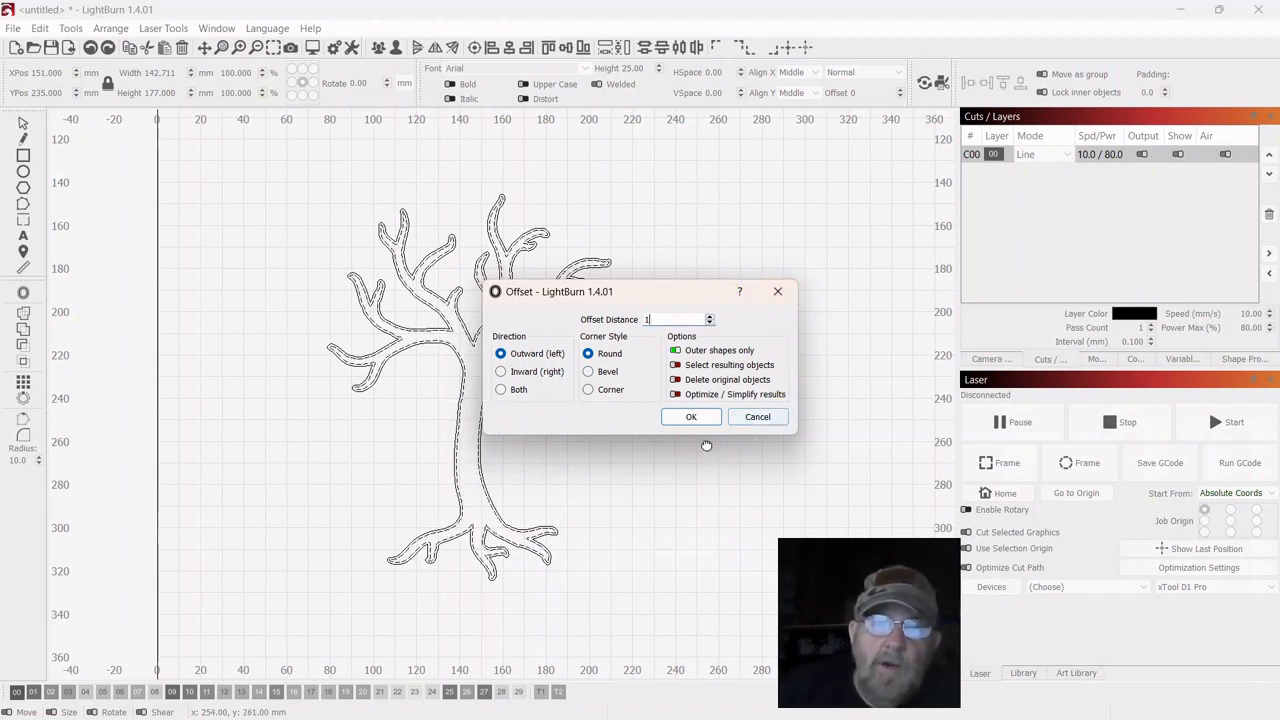
pyautogui.click(694, 425)
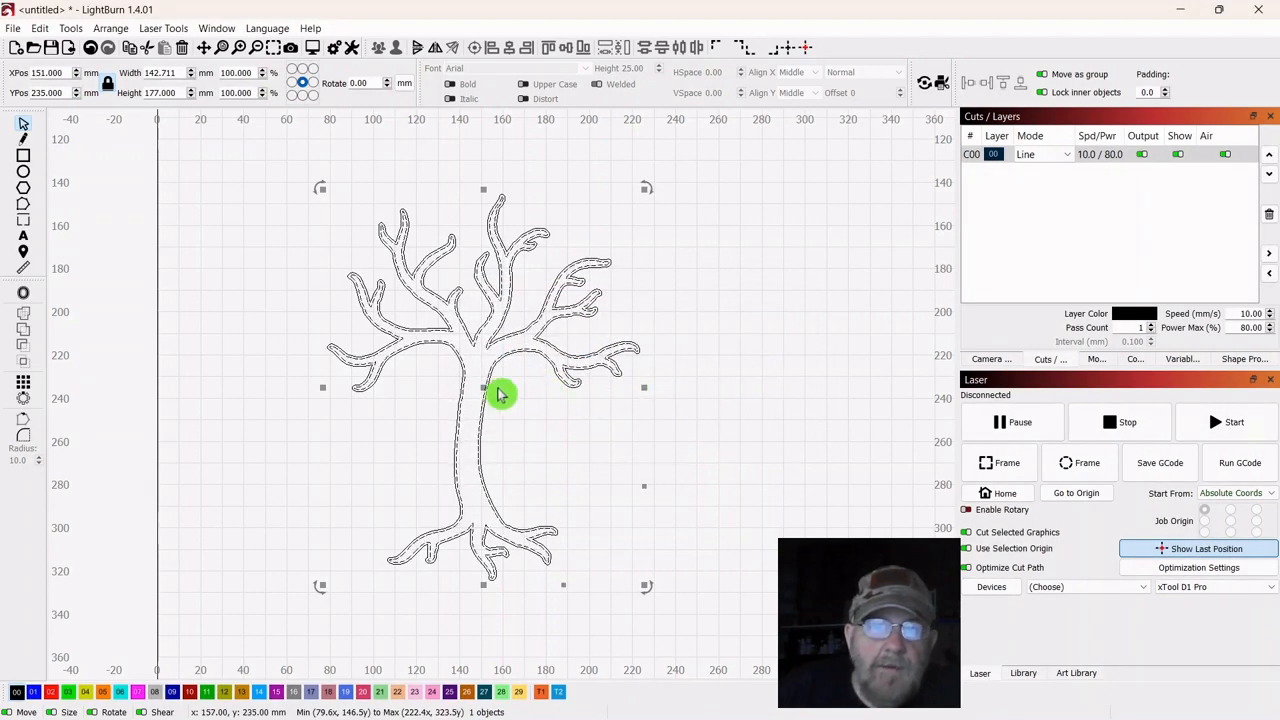
# Move the original thin tree clear of the offset outline and delete it
pyautogui.moveTo(480, 386); pyautogui.dragTo(754, 323)
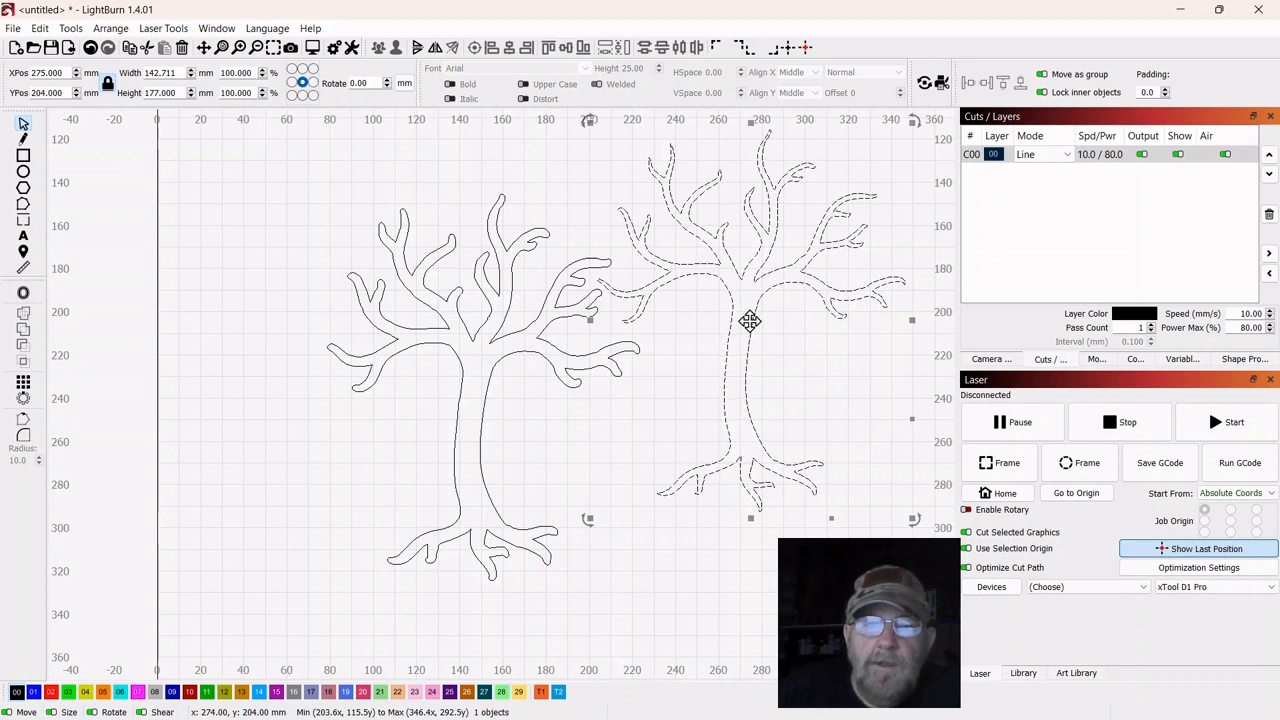
pyautogui.rightClick(749, 320)
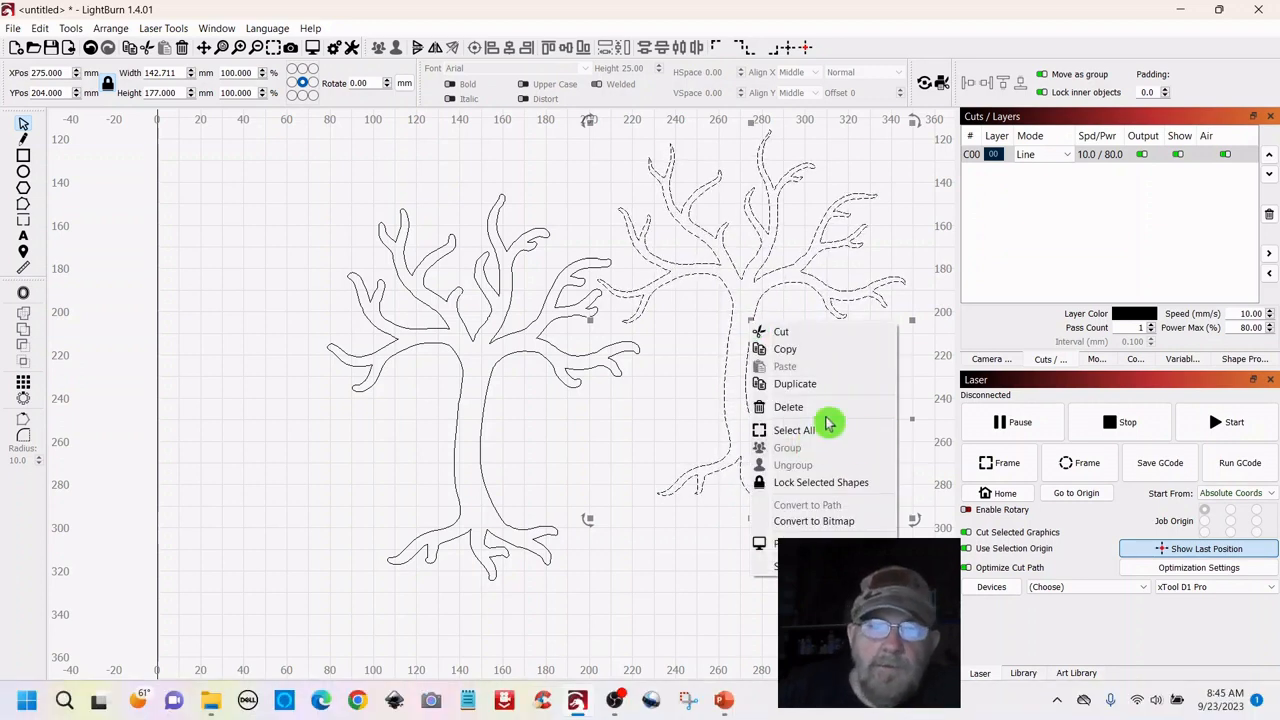
pyautogui.click(808, 414)
pyautogui.scroll(-3, 806, 443)
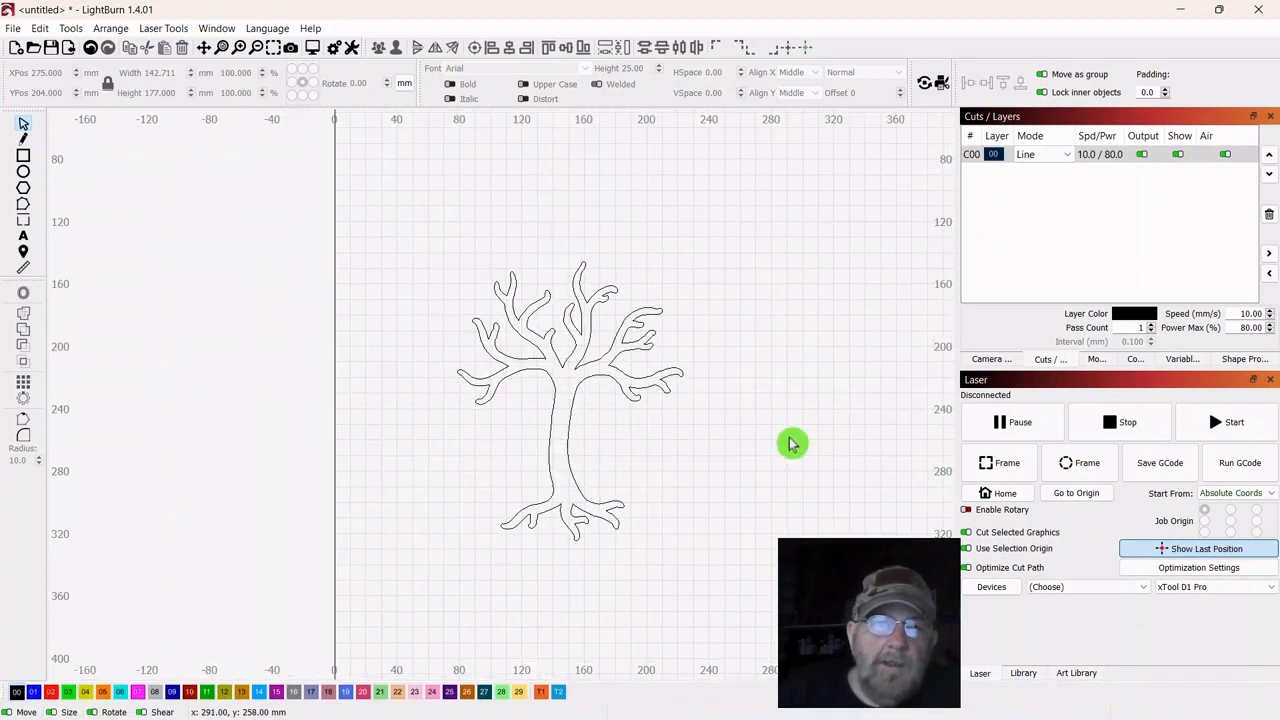
pyautogui.moveTo(742, 420); pyautogui.dragTo(694, 417)
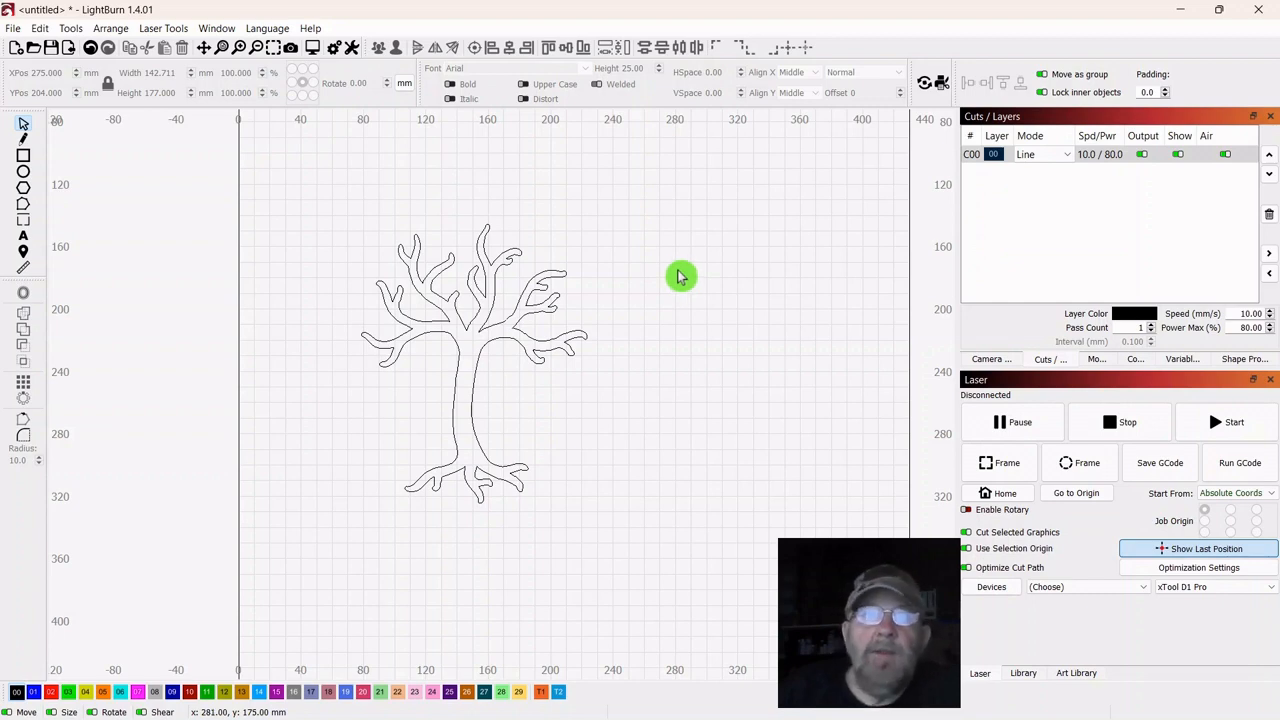
# Import the 2_autumn_bat.svg file from the scary_tree folder
pyautogui.click(69, 50)
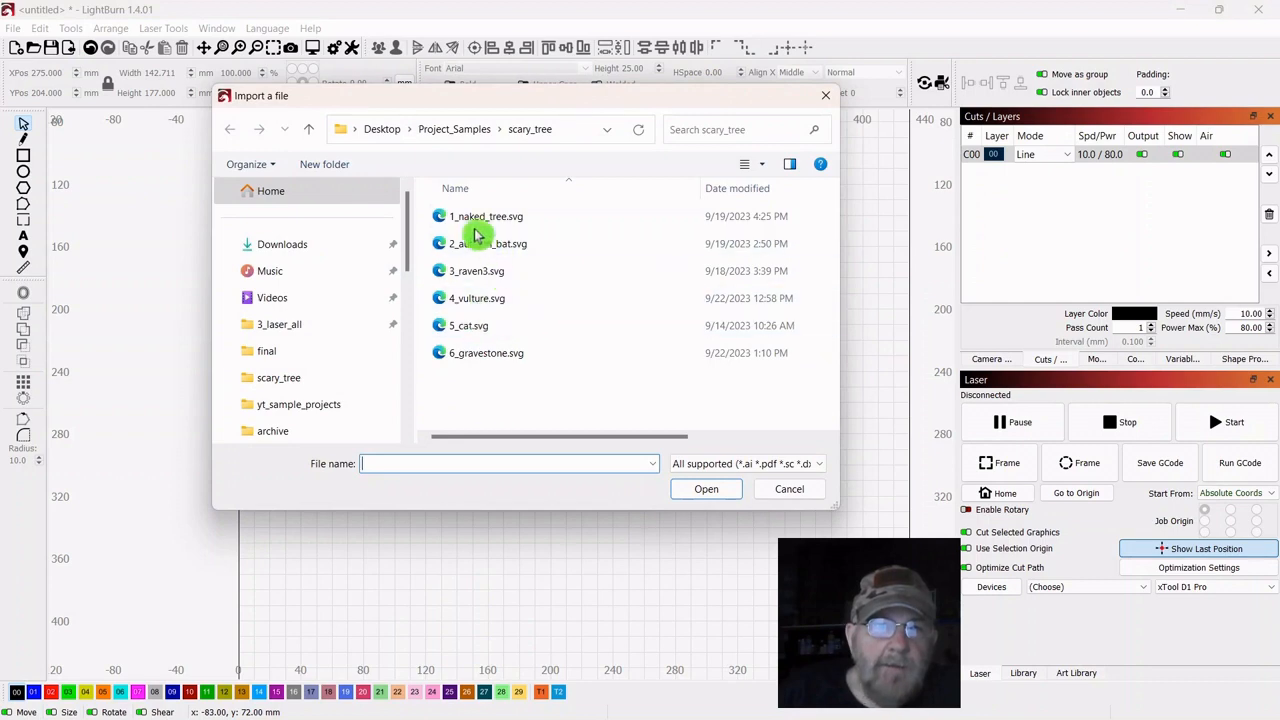
pyautogui.doubleClick(480, 246)
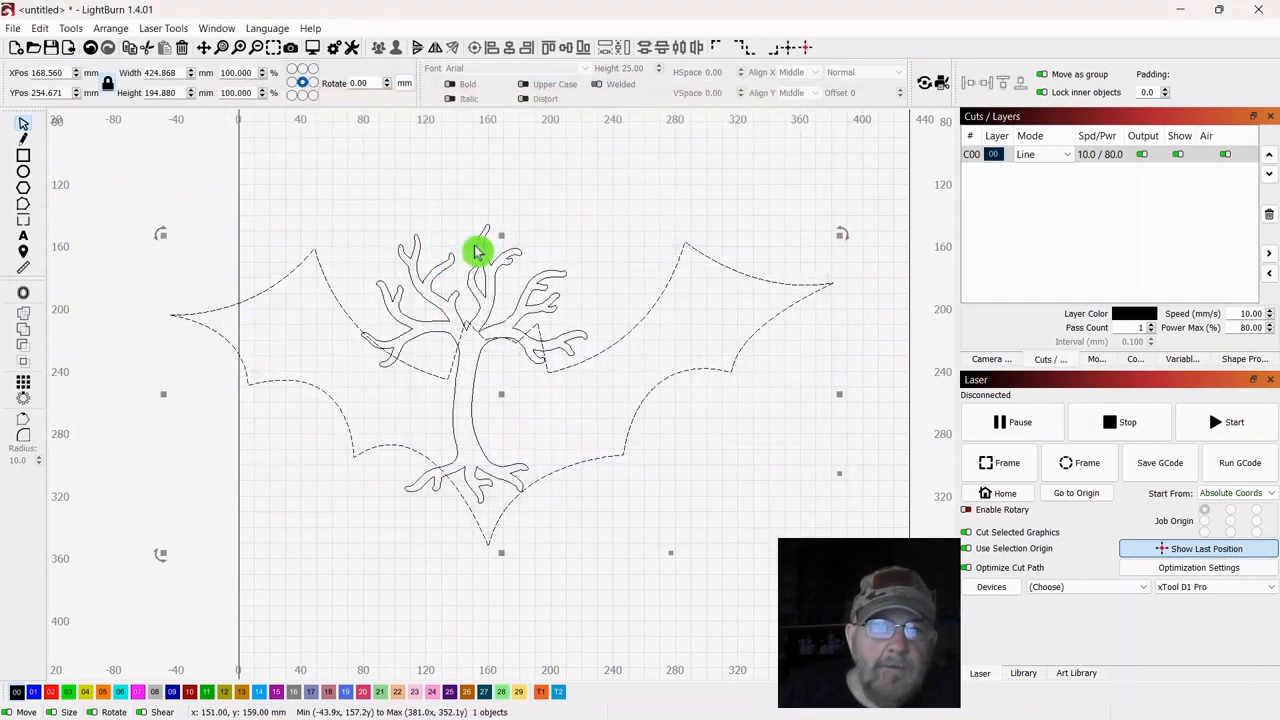
pyautogui.scroll(-2, 650, 383)
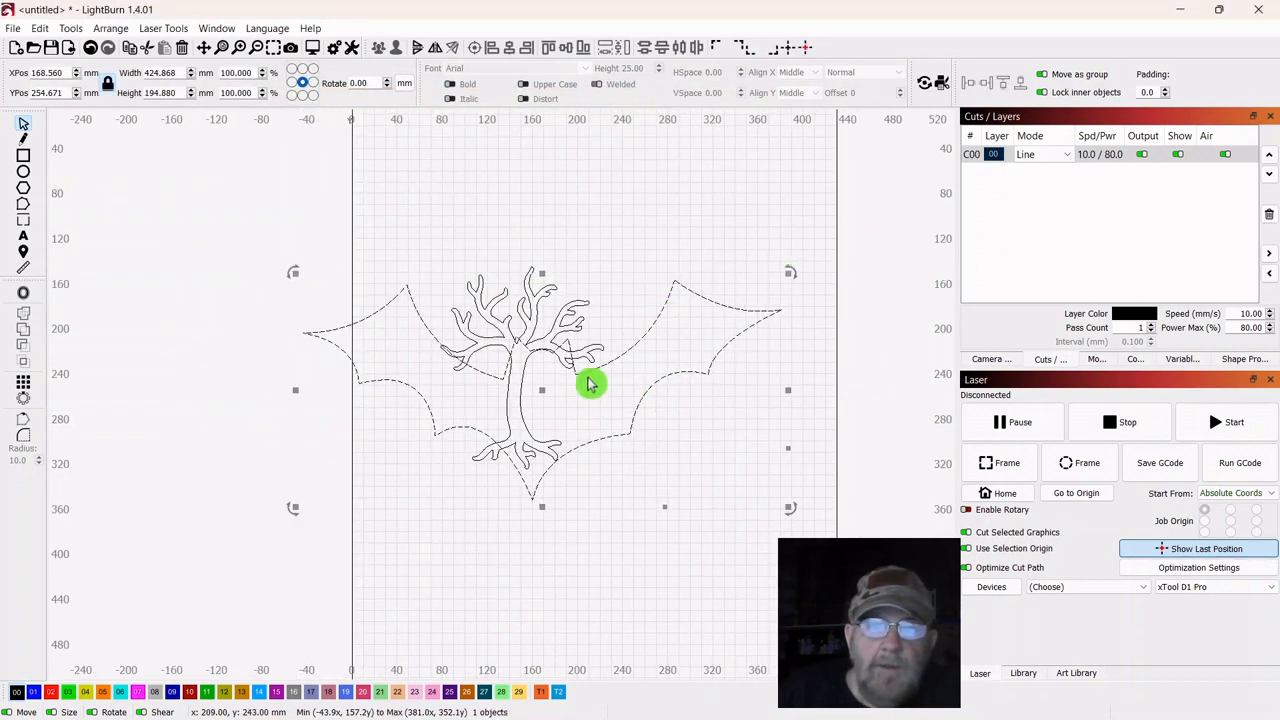
# Shrink the bat proportionally to about 52 × 24 mm and place it in the empty area right of the tree
pyautogui.scroll(3, 590, 385)
pyautogui.scroll(-1, 690, 332)
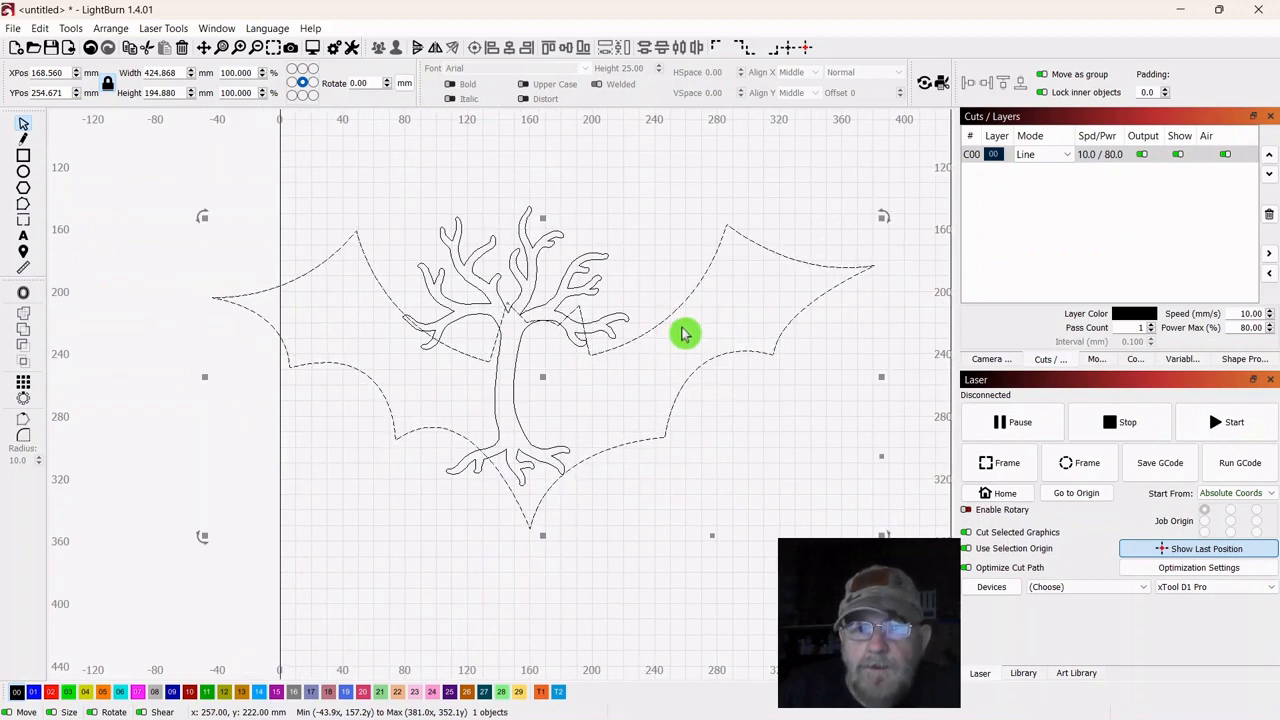
pyautogui.moveTo(693, 332); pyautogui.dragTo(652, 325)
pyautogui.scroll(-3, 650, 330)
pyautogui.scroll(4, 643, 343)
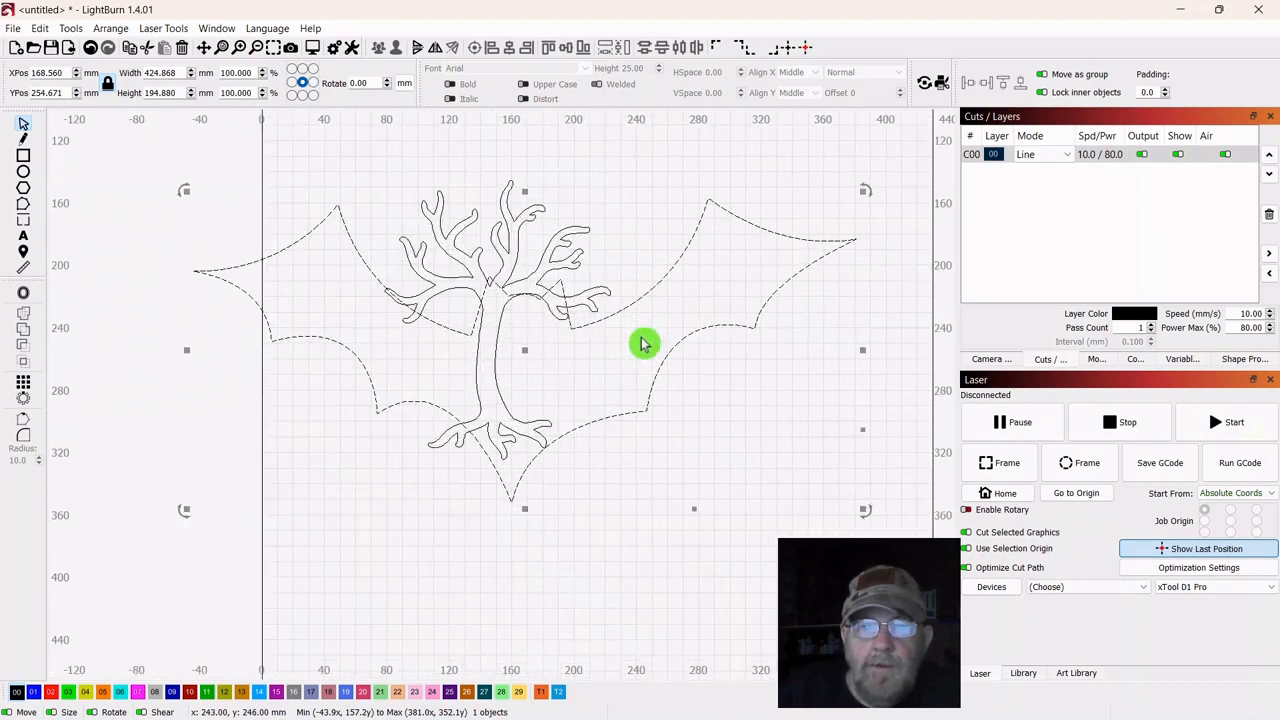
pyautogui.scroll(-2, 646, 343)
pyautogui.moveTo(655, 350); pyautogui.dragTo(590, 364)
pyautogui.scroll(2, 583, 367)
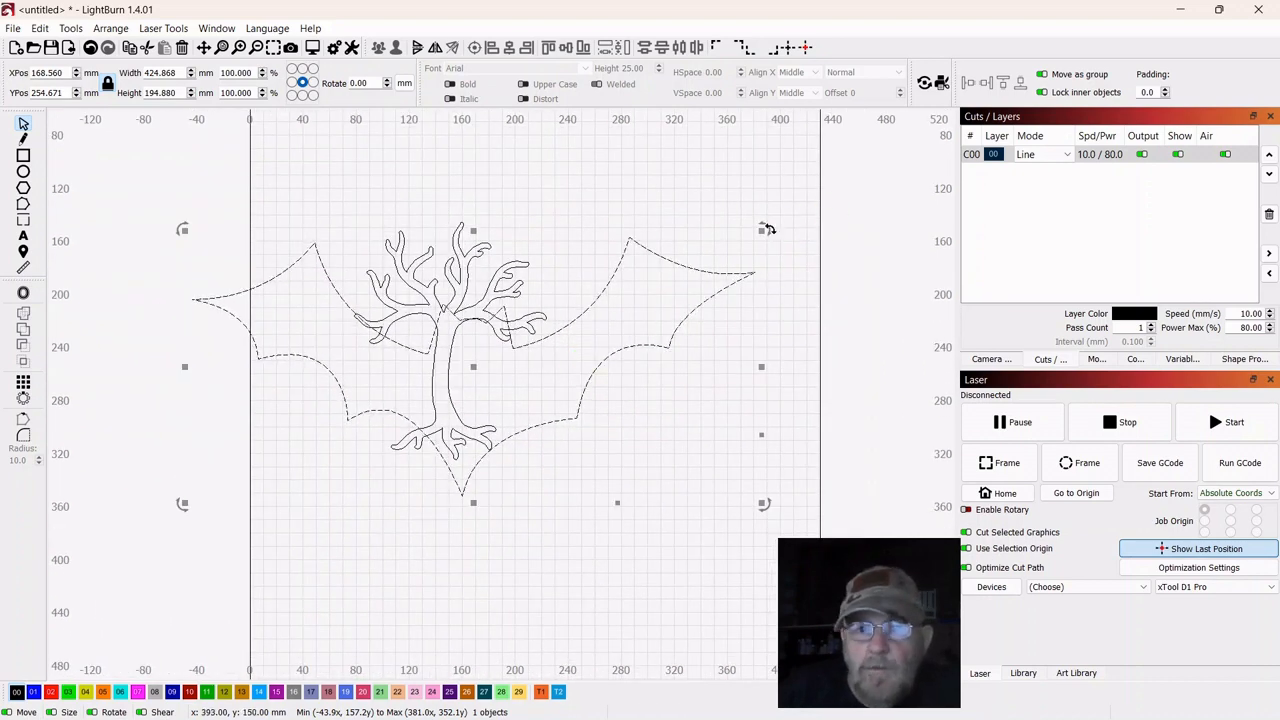
pyautogui.moveTo(763, 229); pyautogui.dragTo(714, 531)
pyautogui.scroll(3, 640, 437)
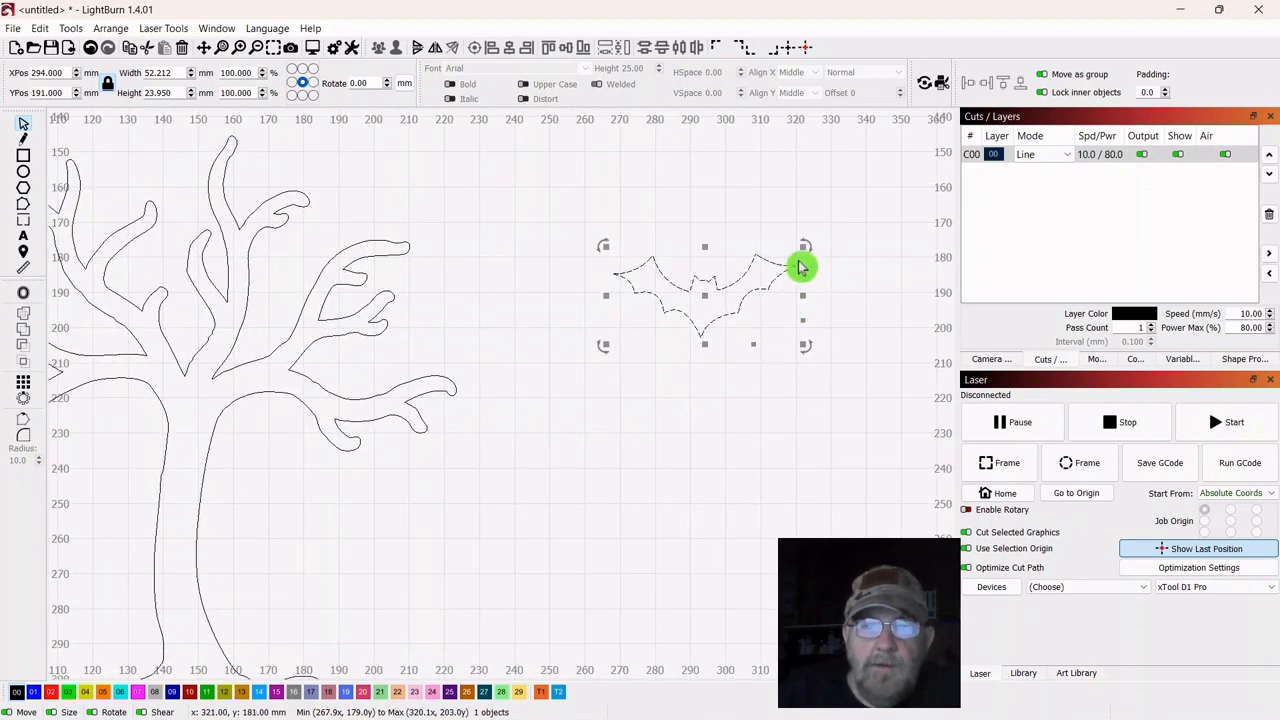
# Shrink the bat to about 32 × 15 mm and position it beside the tree's upper right branches at about X 226, Y 189 mm
pyautogui.moveTo(802, 247); pyautogui.dragTo(516, 288)
pyautogui.moveTo(580, 449); pyautogui.dragTo(819, 381)
pyautogui.moveTo(716, 242)
pyautogui.mouseDown()
pyautogui.moveTo(697, 264)
pyautogui.moveTo(731, 236)
pyautogui.moveTo(708, 234)
pyautogui.mouseUp()
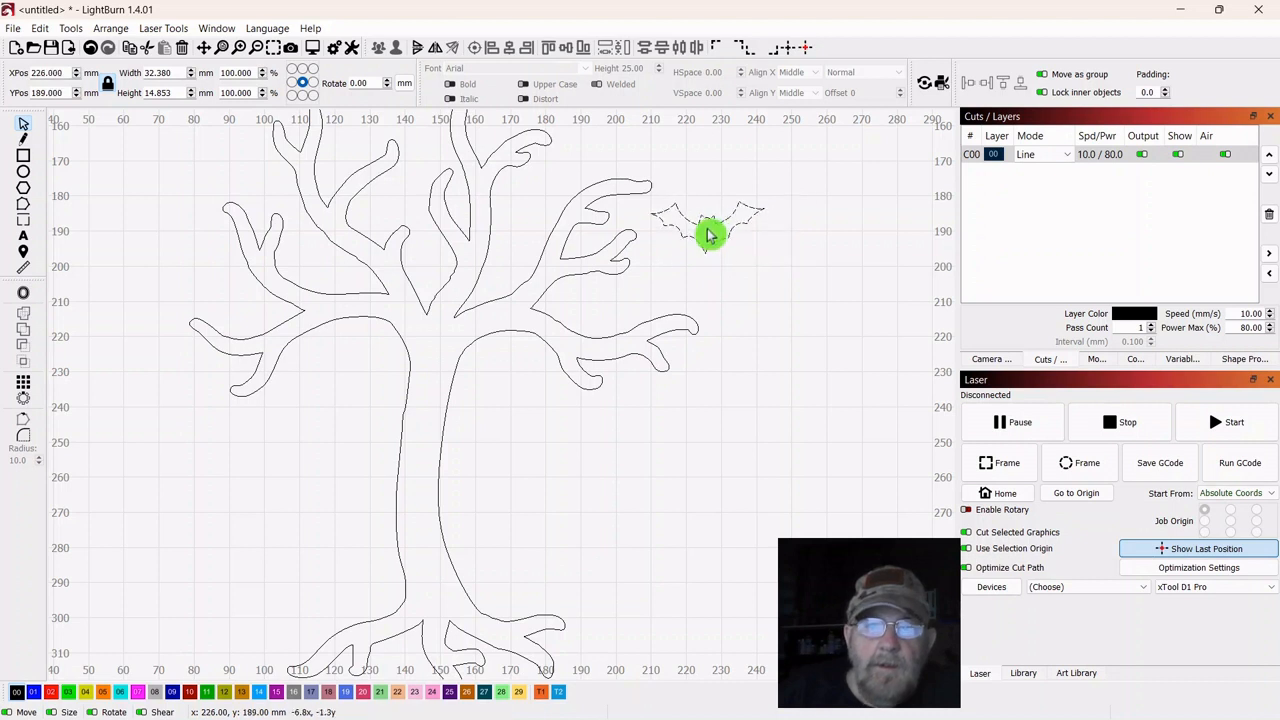
pyautogui.click(754, 348)
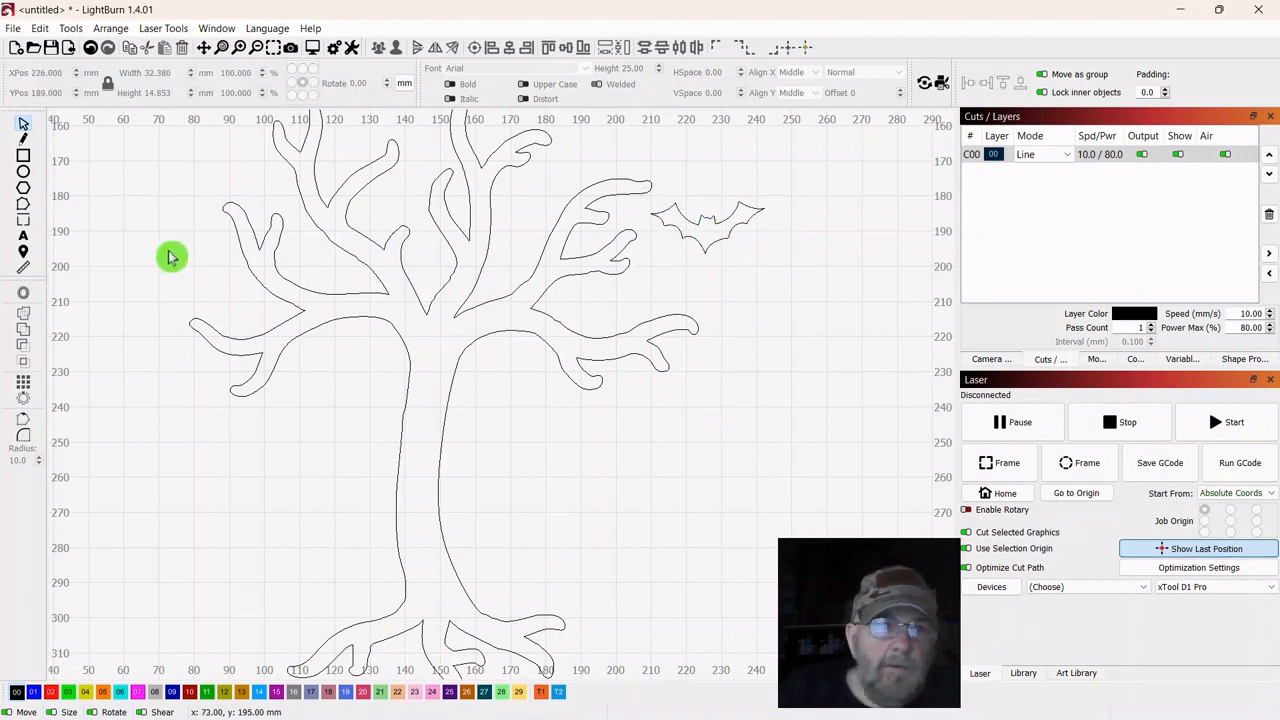
# Import the 3_raven3.svg file from the scary_tree folder
pyautogui.click(68, 48)
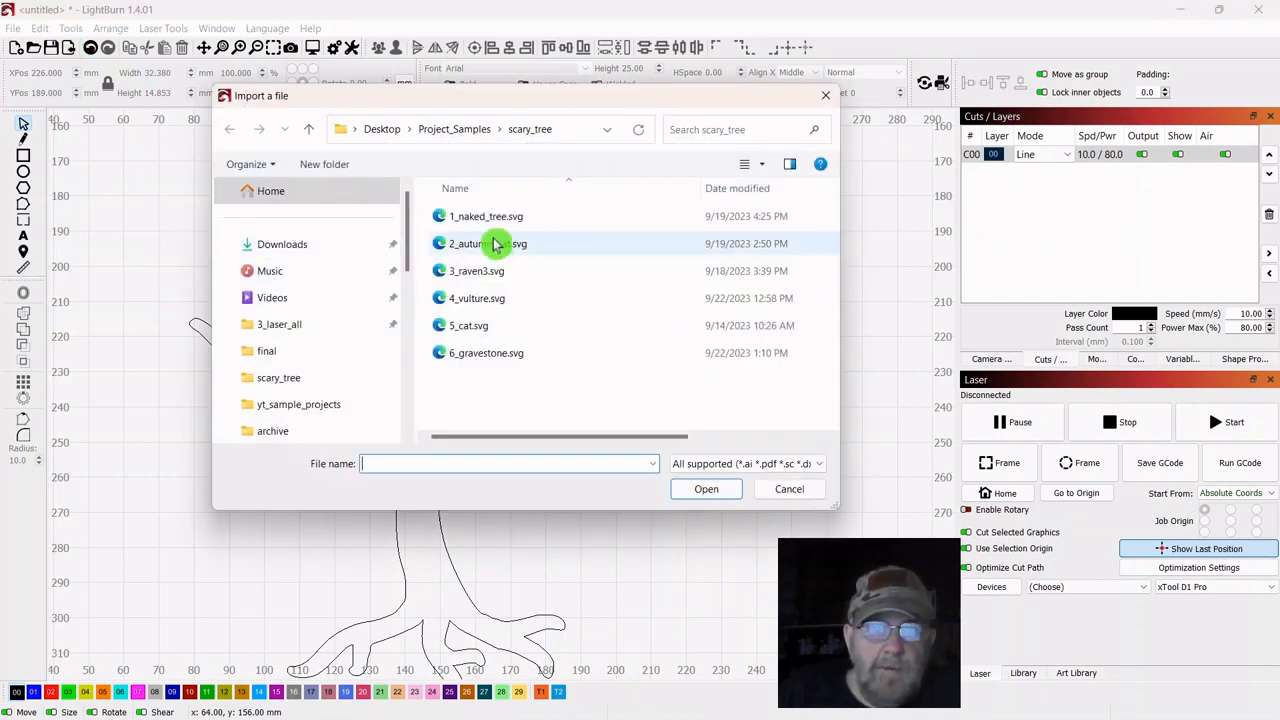
pyautogui.doubleClick(463, 278)
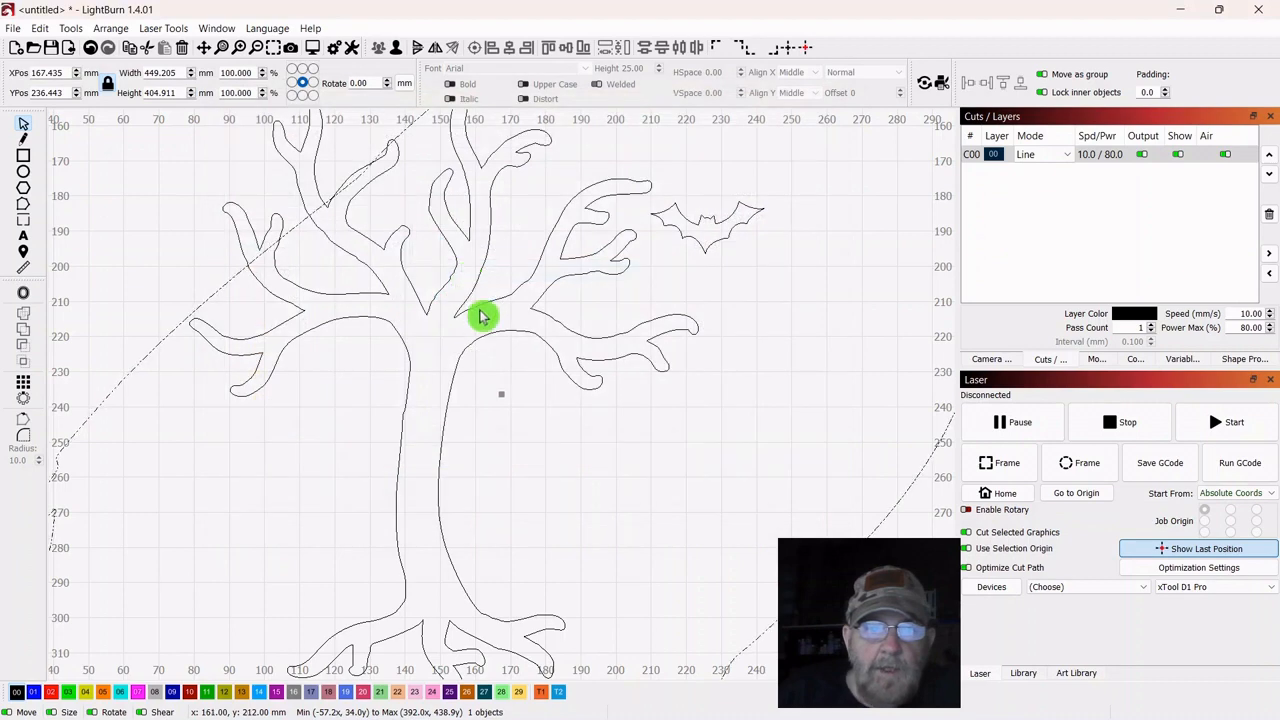
pyautogui.scroll(-3, 577, 297)
pyautogui.scroll(-2, 585, 312)
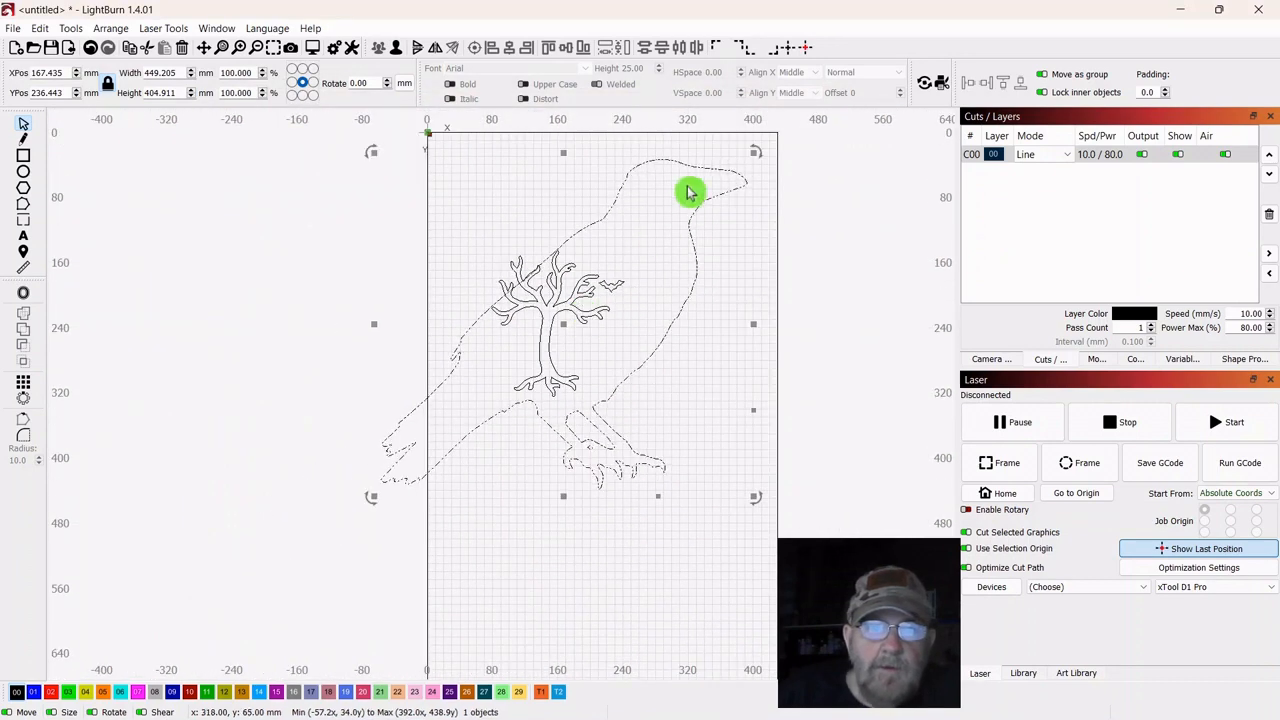
# Shrink the raven proportionally to about 32 × 29 mm and place it in the empty area below and right of the bat
pyautogui.moveTo(748, 155); pyautogui.dragTo(527, 336)
pyautogui.scroll(2, 808, 357)
pyautogui.scroll(1, 706, 533)
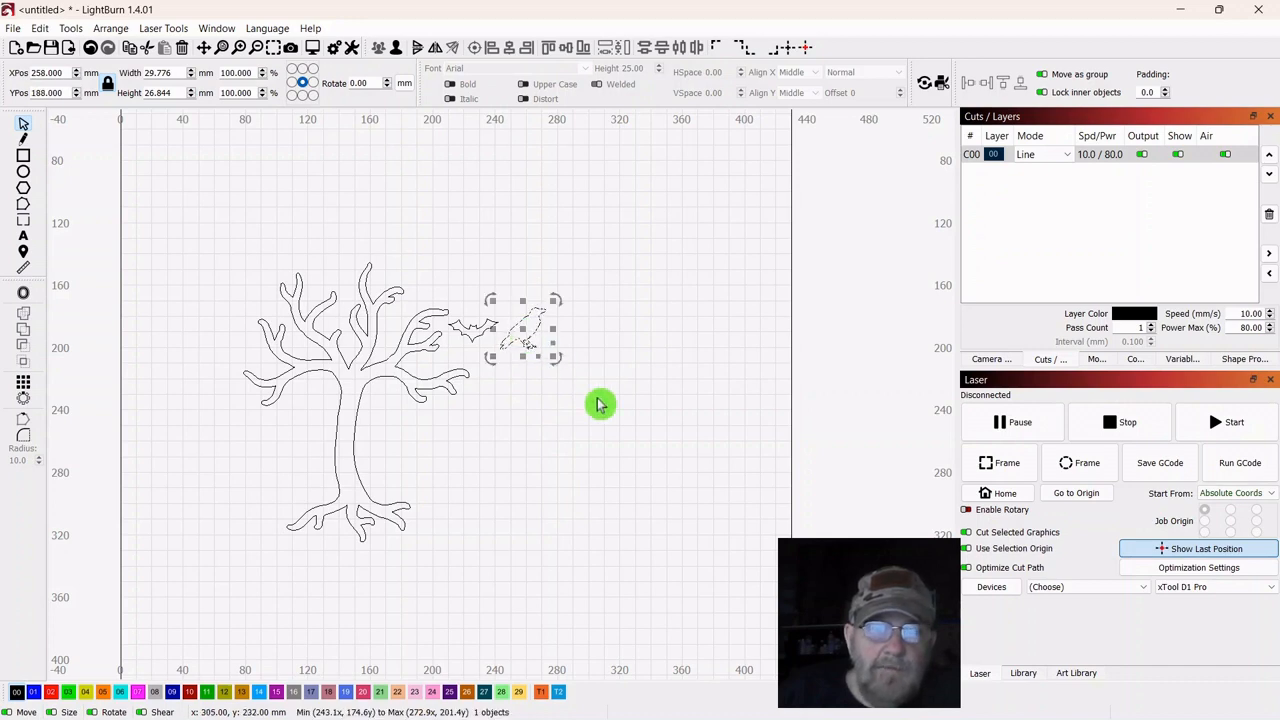
pyautogui.scroll(3, 620, 414)
pyautogui.moveTo(594, 280); pyautogui.dragTo(783, 298)
pyautogui.moveTo(678, 242)
pyautogui.mouseDown()
pyautogui.moveTo(662, 243)
pyautogui.moveTo(682, 244)
pyautogui.mouseUp()
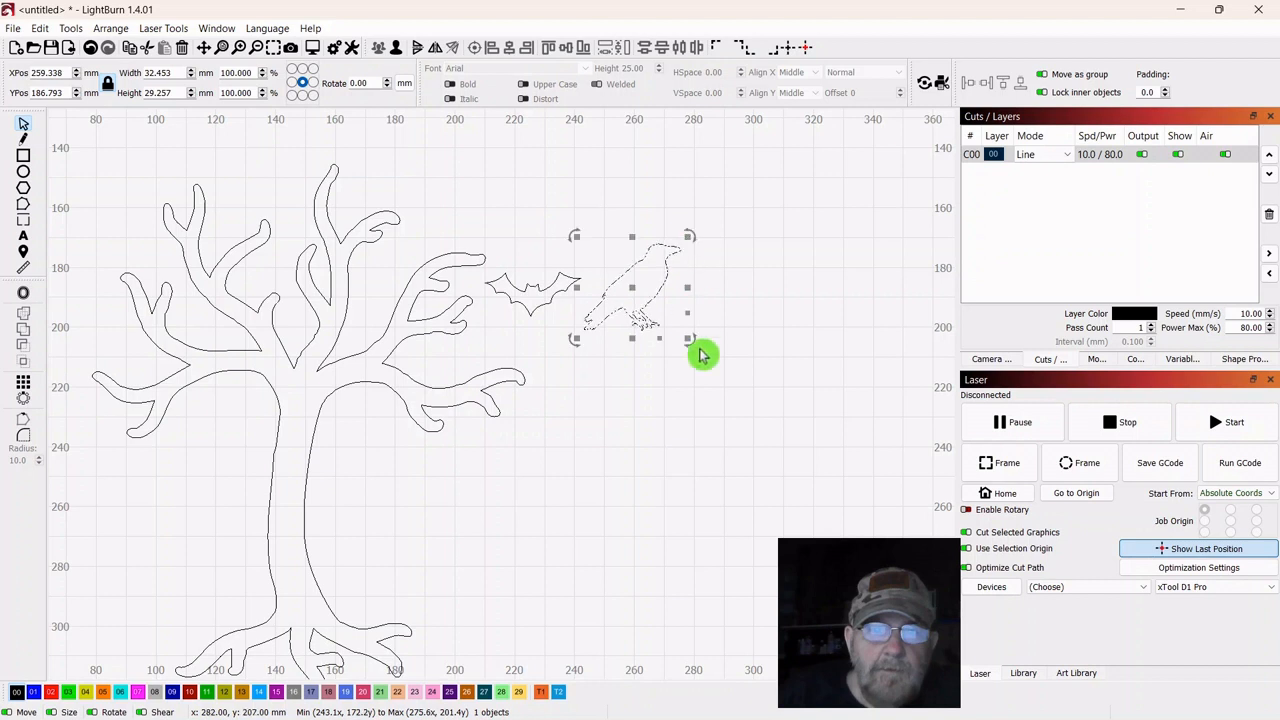
pyautogui.click(705, 410)
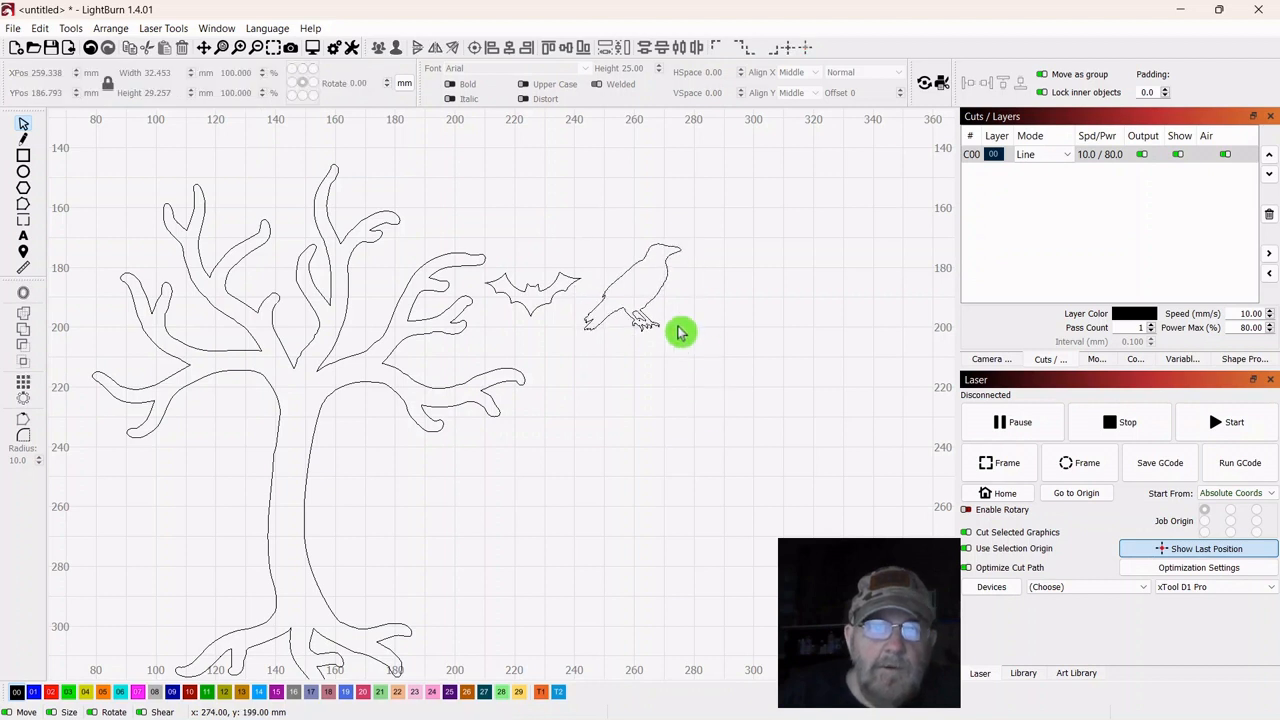
pyautogui.click(651, 298)
pyautogui.moveTo(640, 300); pyautogui.dragTo(678, 367)
# Duplicate the bat and place the copy in the empty area above and right of the raven, at about X 320, Y 175 mm
pyautogui.click(524, 323)
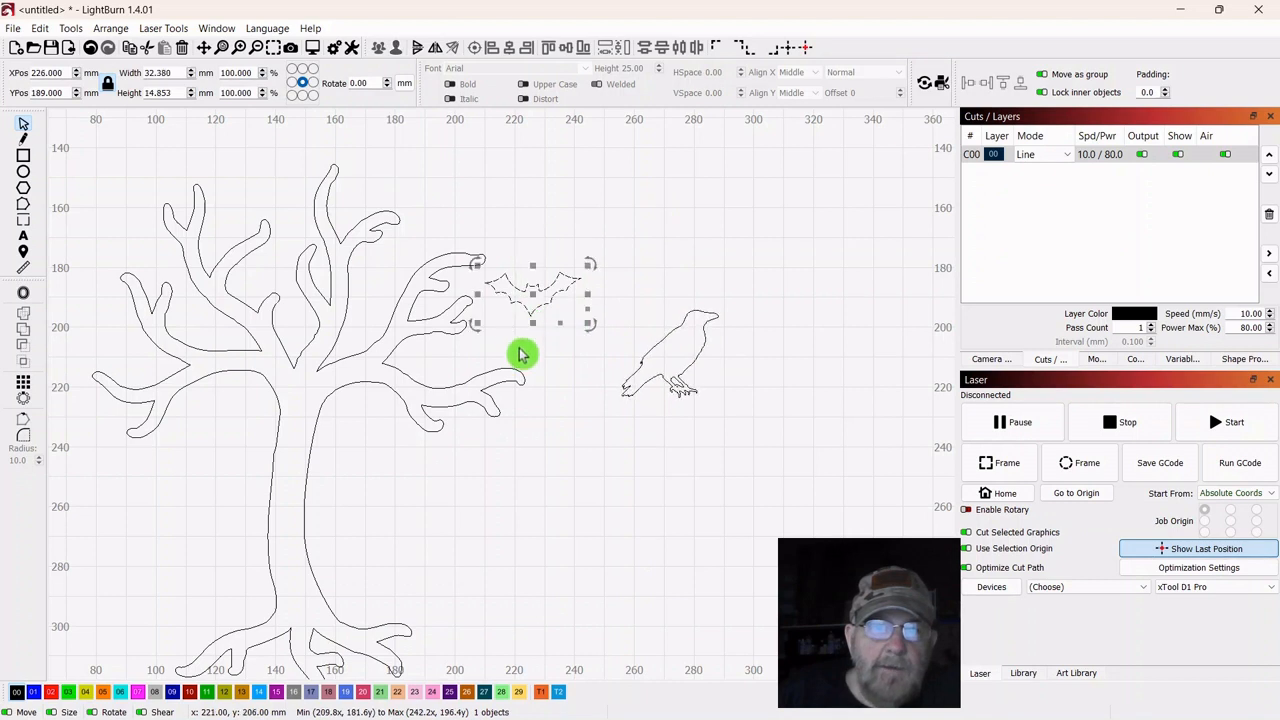
pyautogui.rightClick(532, 292)
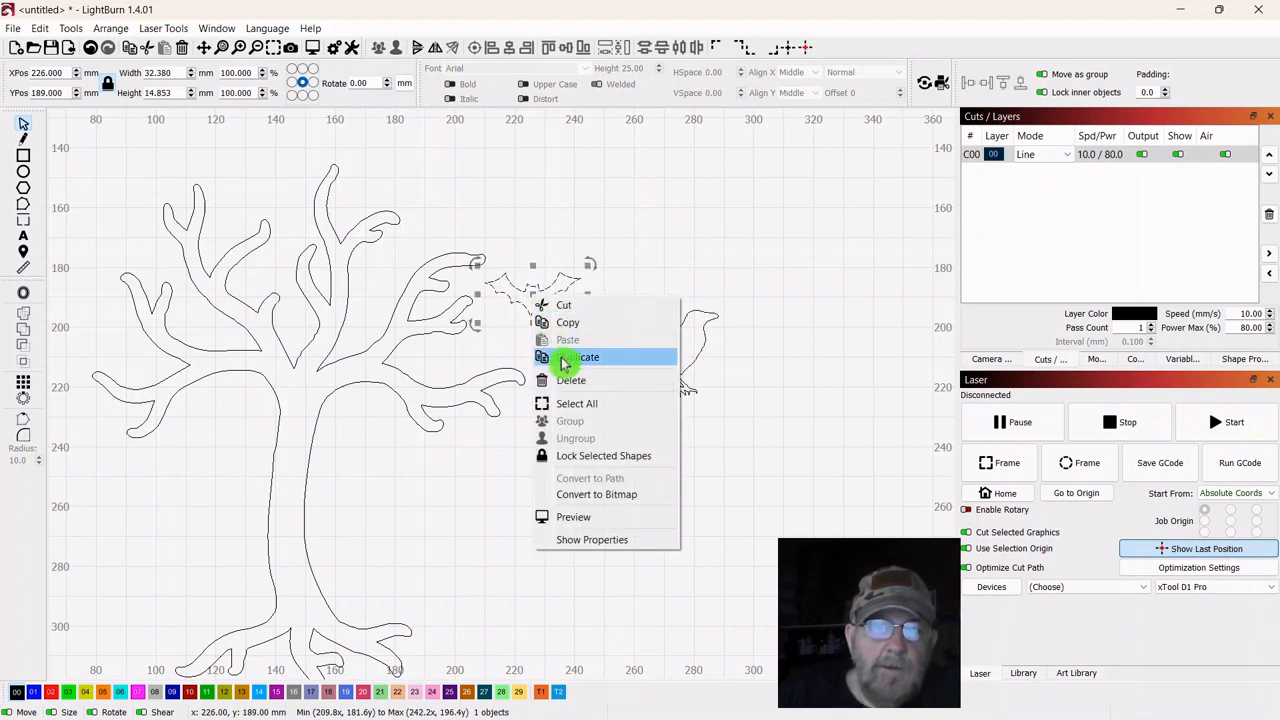
pyautogui.click(564, 358)
pyautogui.moveTo(536, 292); pyautogui.dragTo(817, 250)
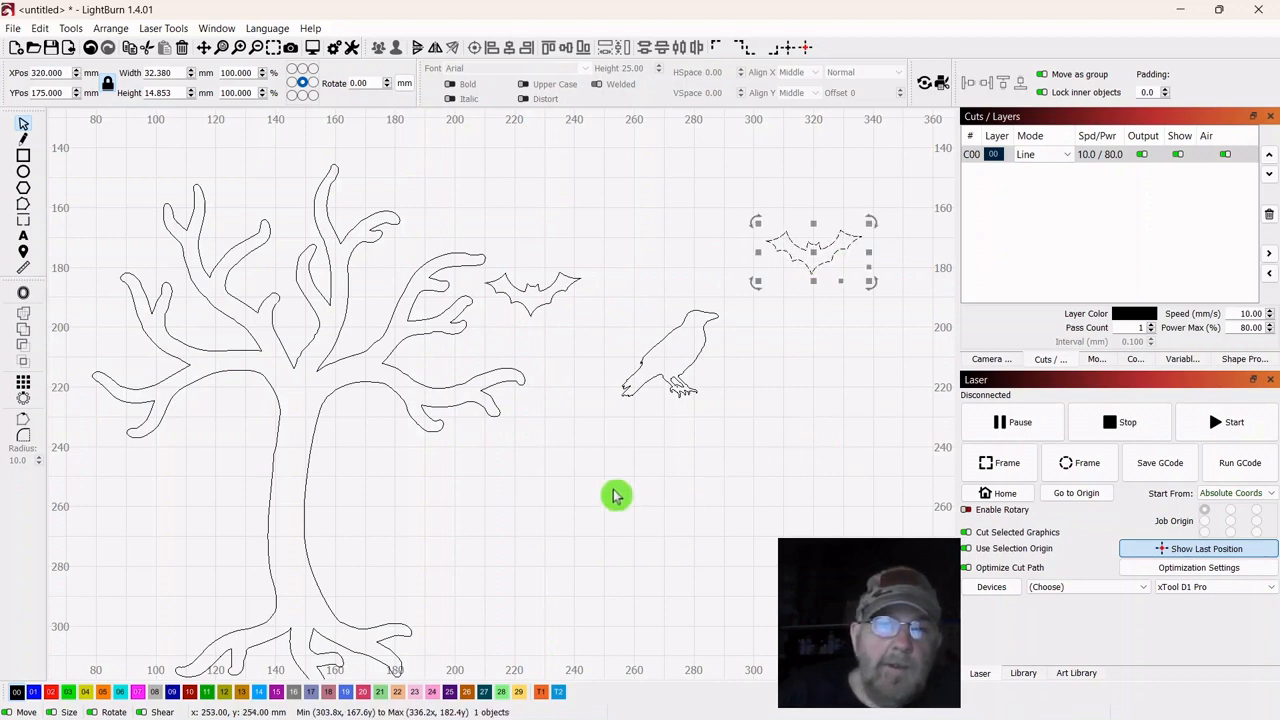
# Move the bat nearest the tree so it overlaps the upper right branches at about X 206, Y 186 mm
pyautogui.scroll(-1, 617, 494)
pyautogui.moveTo(587, 489); pyautogui.dragTo(603, 430)
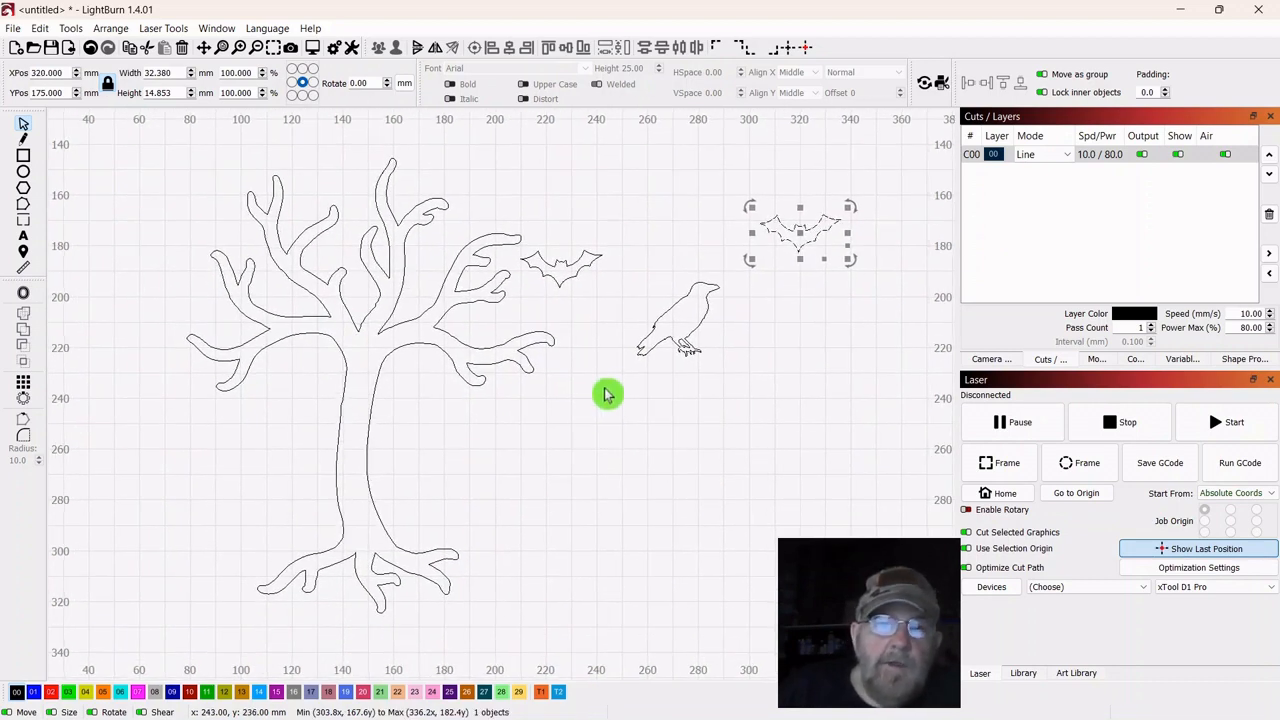
pyautogui.click(556, 276)
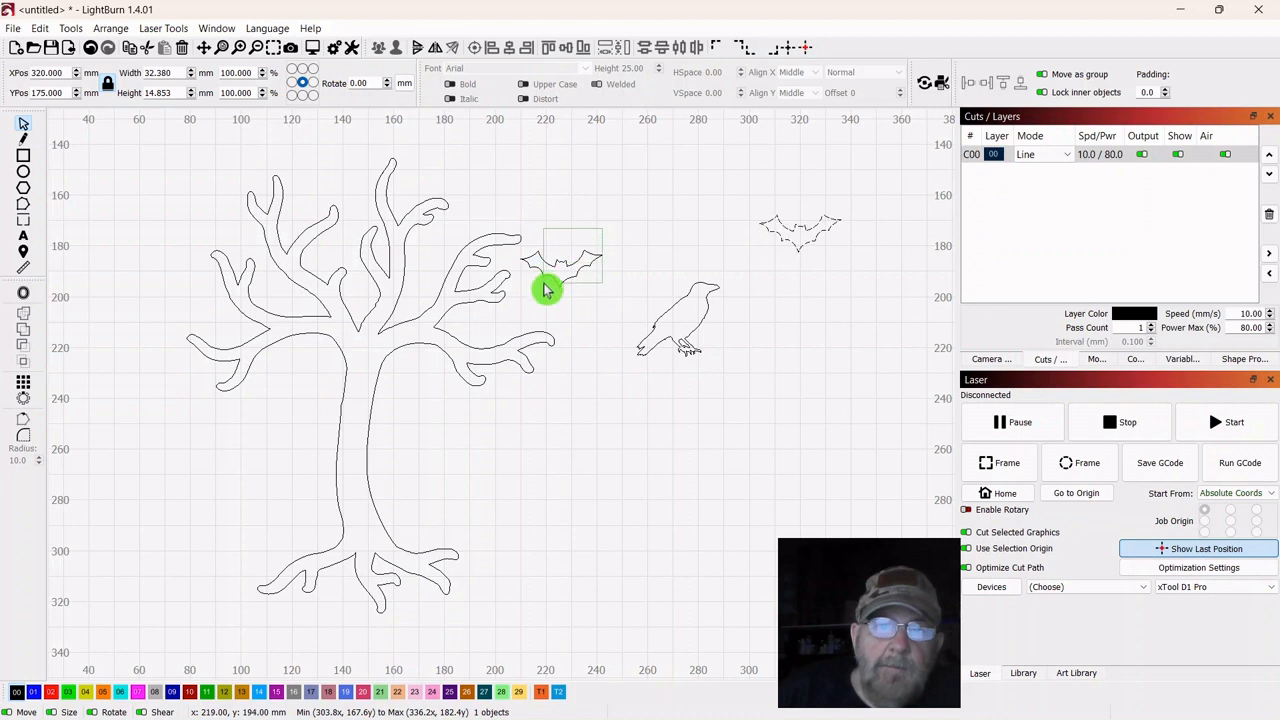
pyautogui.moveTo(559, 270); pyautogui.dragTo(532, 265)
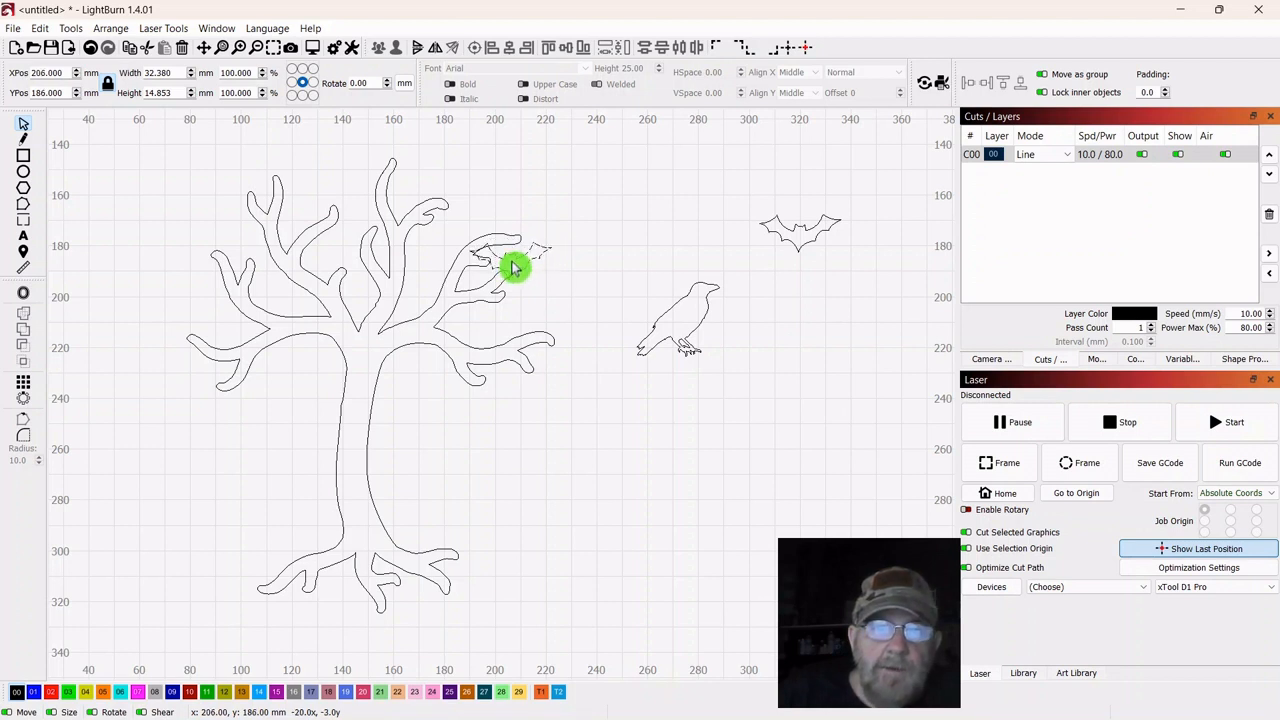
pyautogui.moveTo(513, 267); pyautogui.dragTo(511, 259)
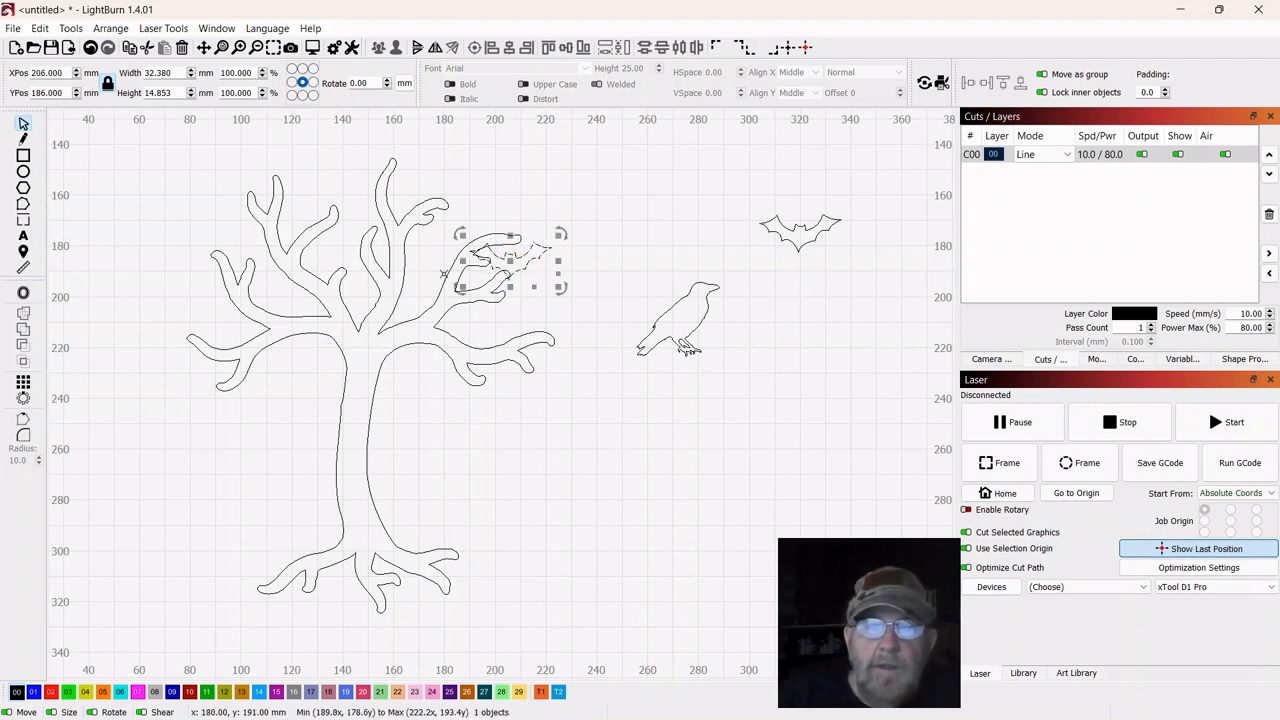
pyautogui.click(634, 429)
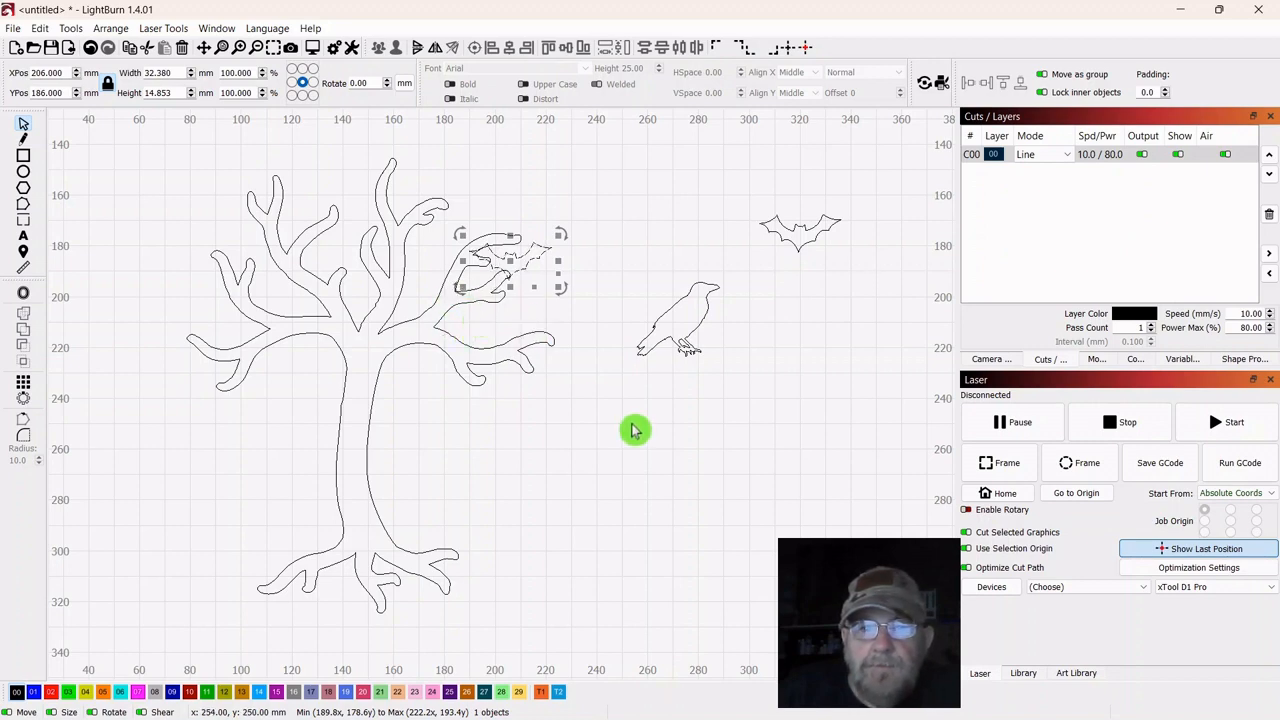
# Fine-tune the overlapping bat's position on the branches by raising it to about Y 185 mm
pyautogui.scroll(6, 580, 306)
pyautogui.moveTo(552, 241); pyautogui.dragTo(769, 340)
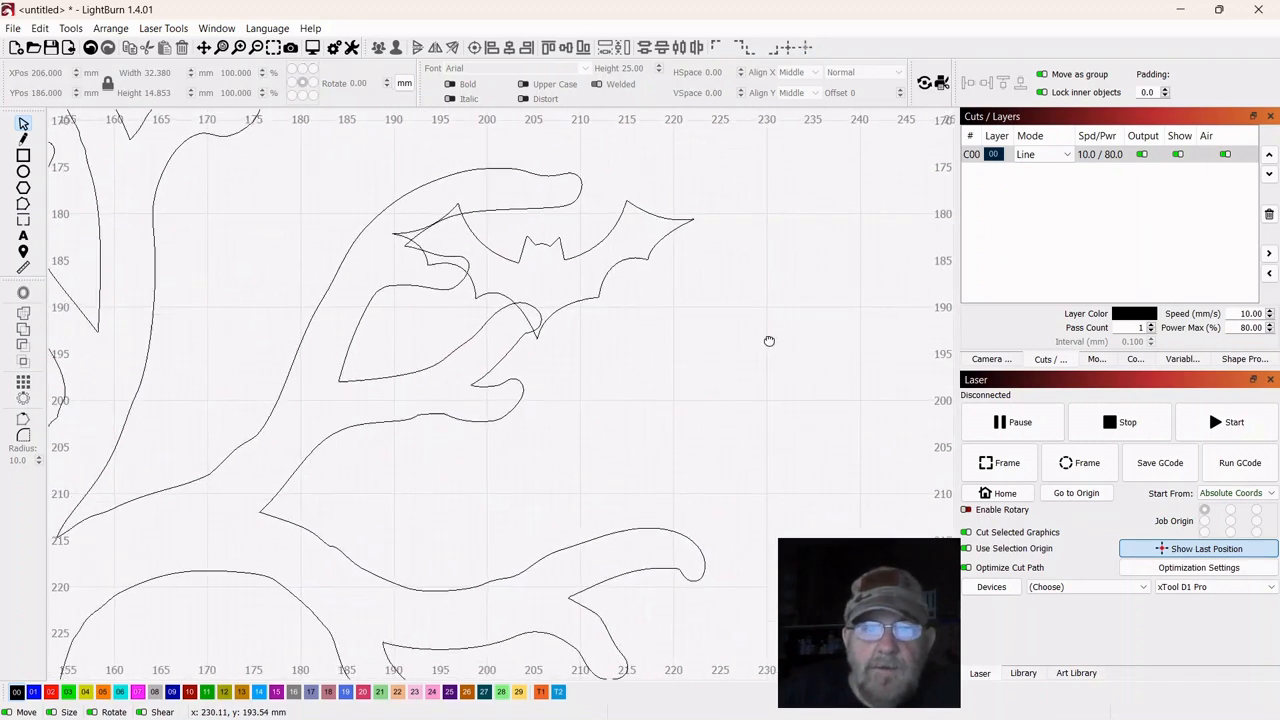
pyautogui.scroll(-1, 746, 357)
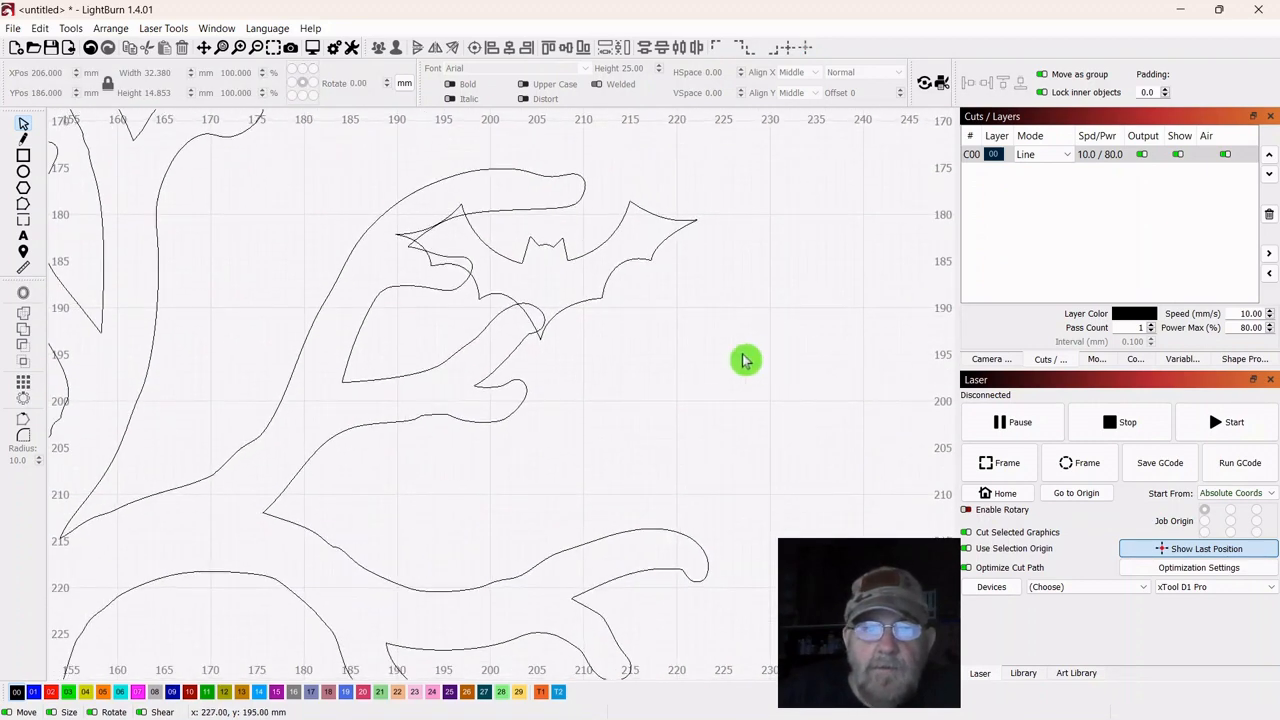
pyautogui.click(569, 271)
pyautogui.moveTo(545, 270)
pyautogui.mouseDown()
pyautogui.moveTo(566, 268)
pyautogui.moveTo(569, 250)
pyautogui.moveTo(540, 252)
pyautogui.moveTo(556, 272)
pyautogui.moveTo(547, 262)
pyautogui.mouseUp()
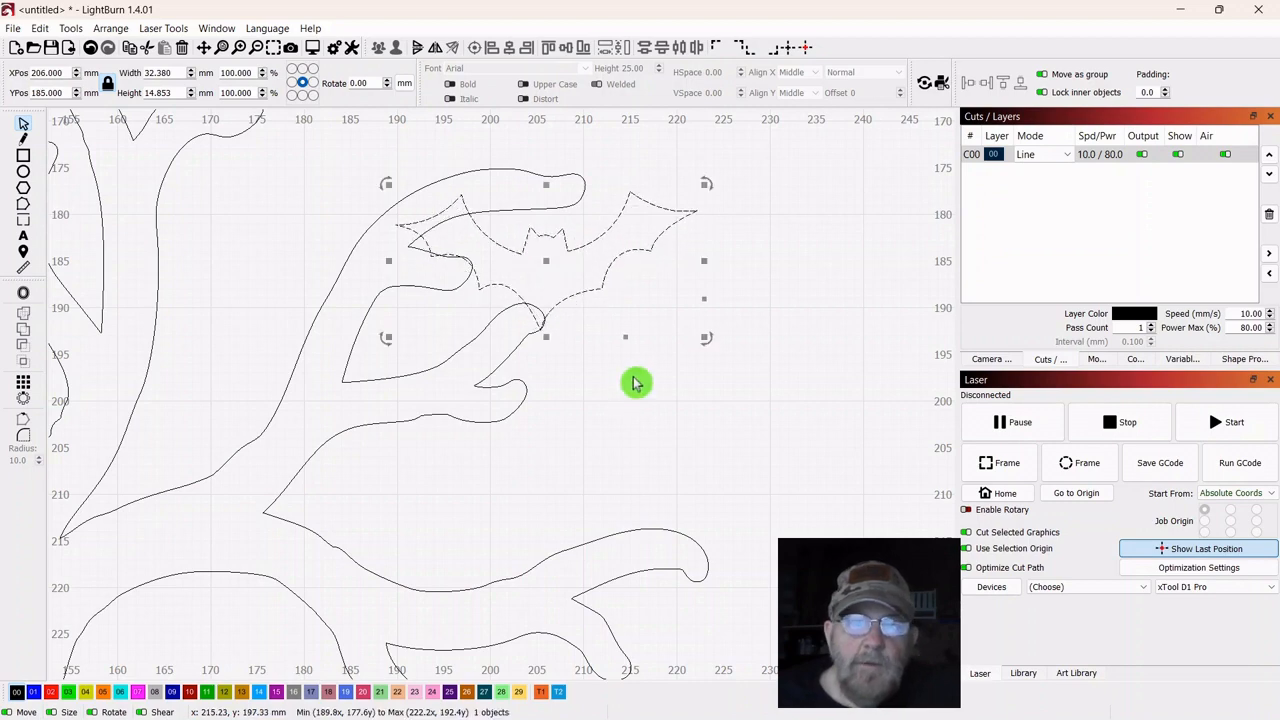
# Merge the overlapping bat and the tree into a single combined outline
pyautogui.scroll(-6, 636, 383)
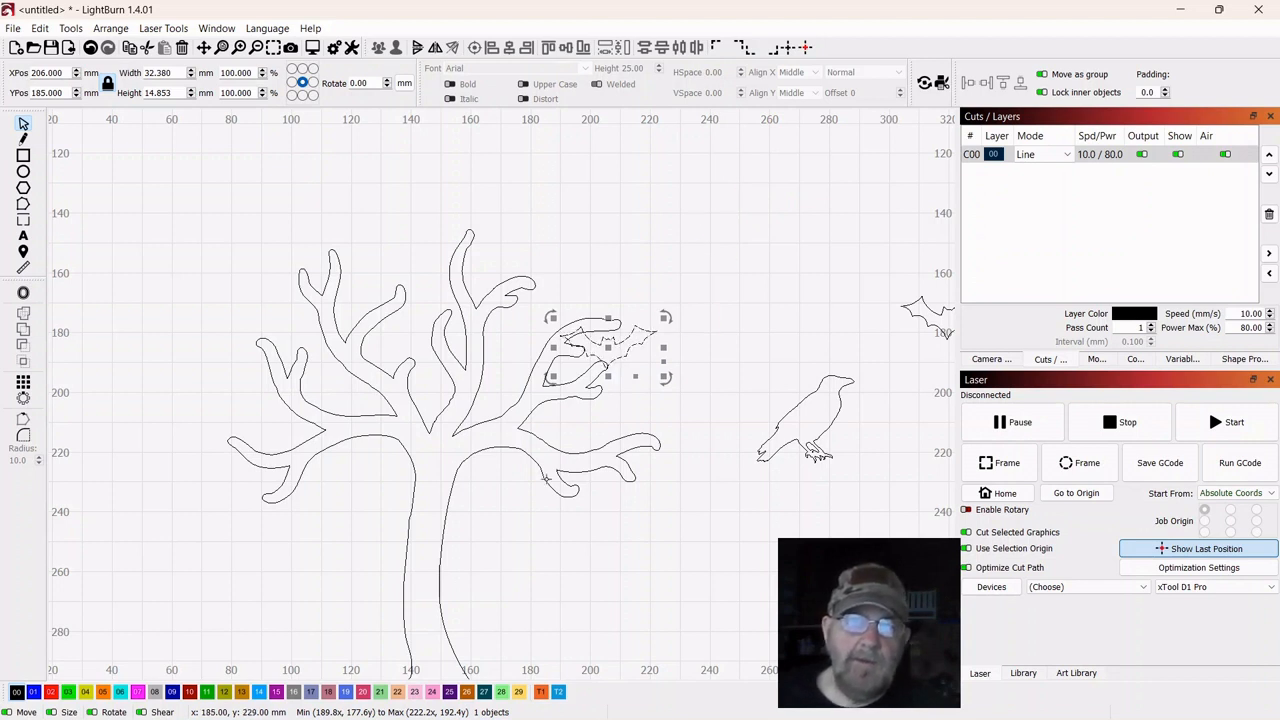
pyautogui.keyDown('shift'); pyautogui.click(476, 425); pyautogui.keyUp('shift')
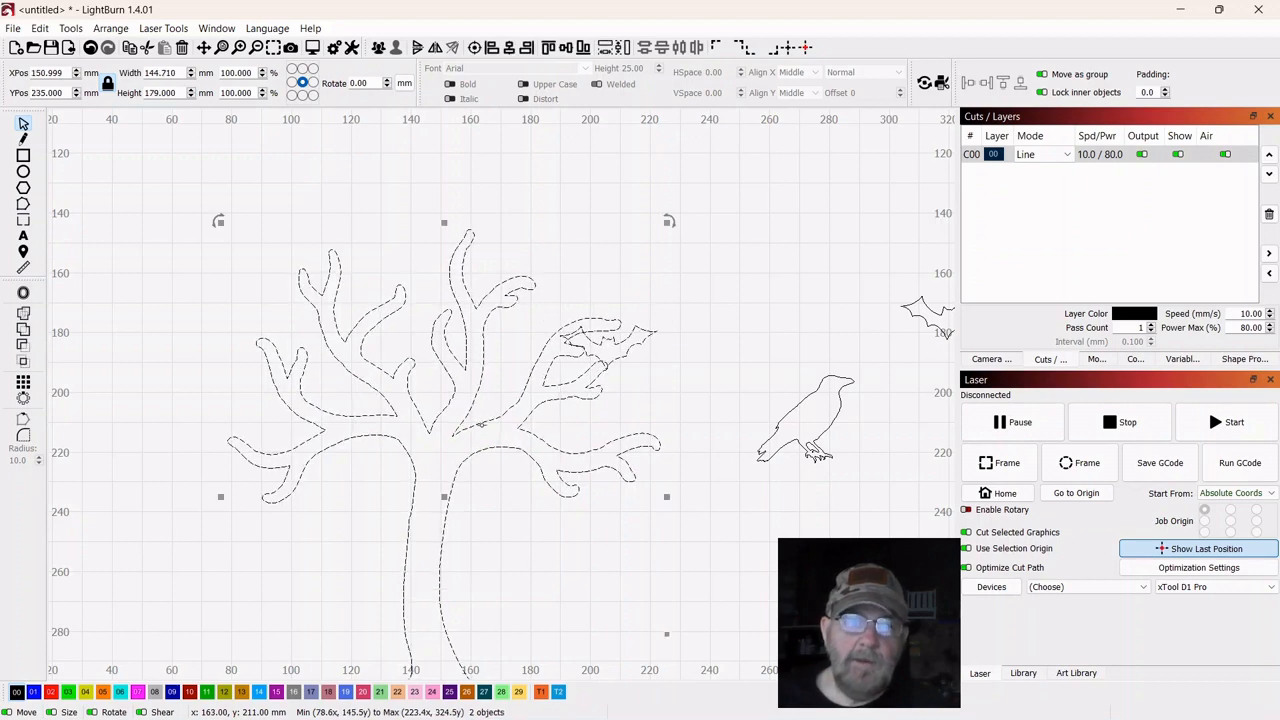
pyautogui.click(25, 320)
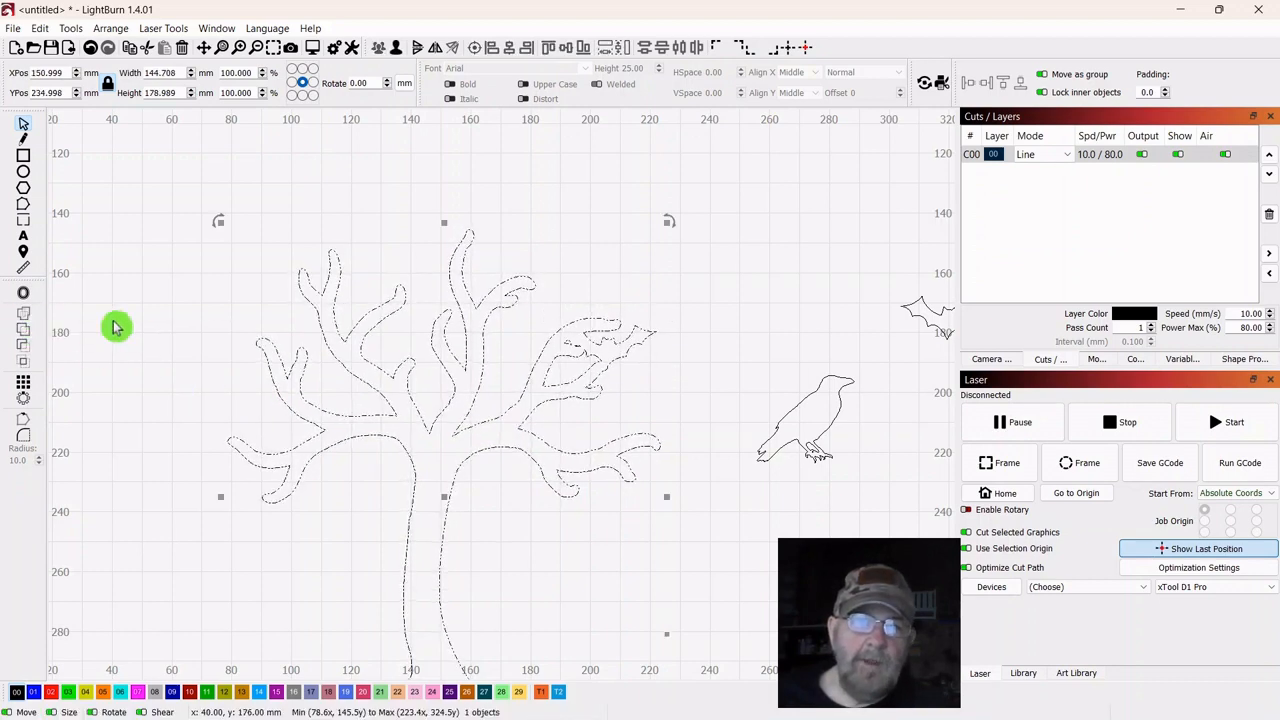
pyautogui.click(745, 277)
# Examine the merged outline closely where the bat meets the upper right branches
pyautogui.scroll(-2, 751, 269)
pyautogui.scroll(5, 743, 271)
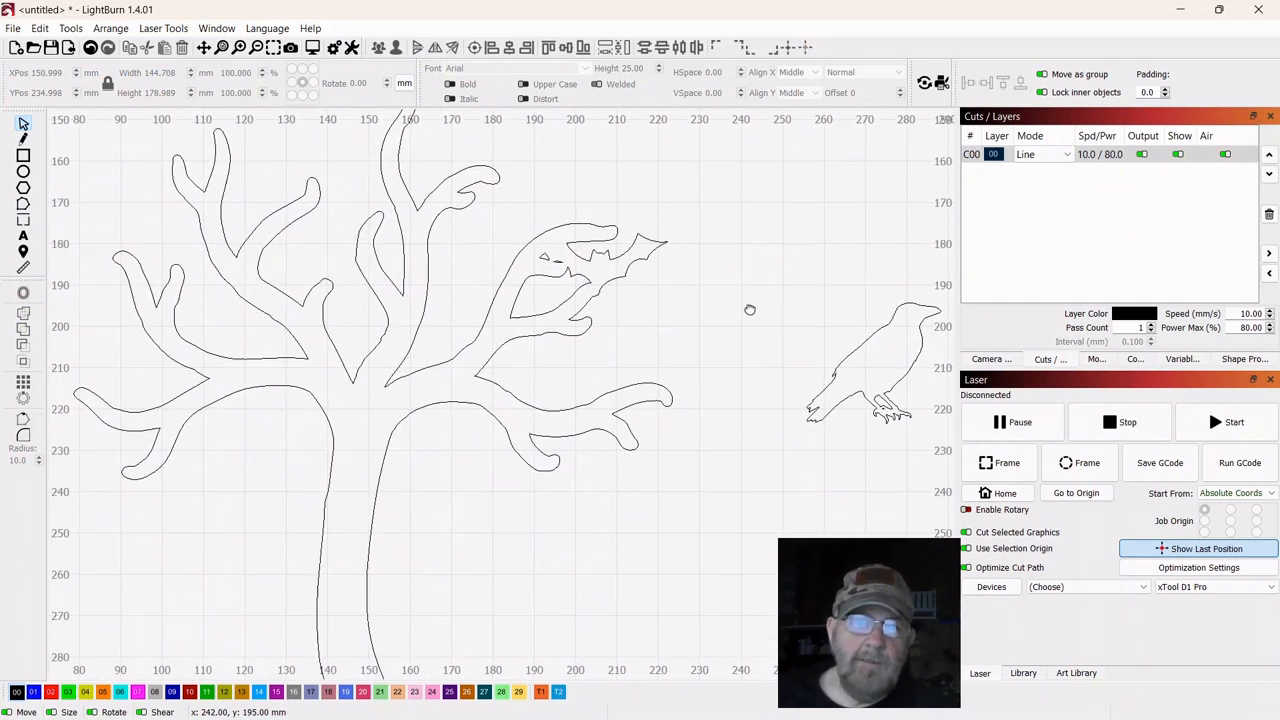
pyautogui.scroll(-3, 751, 312)
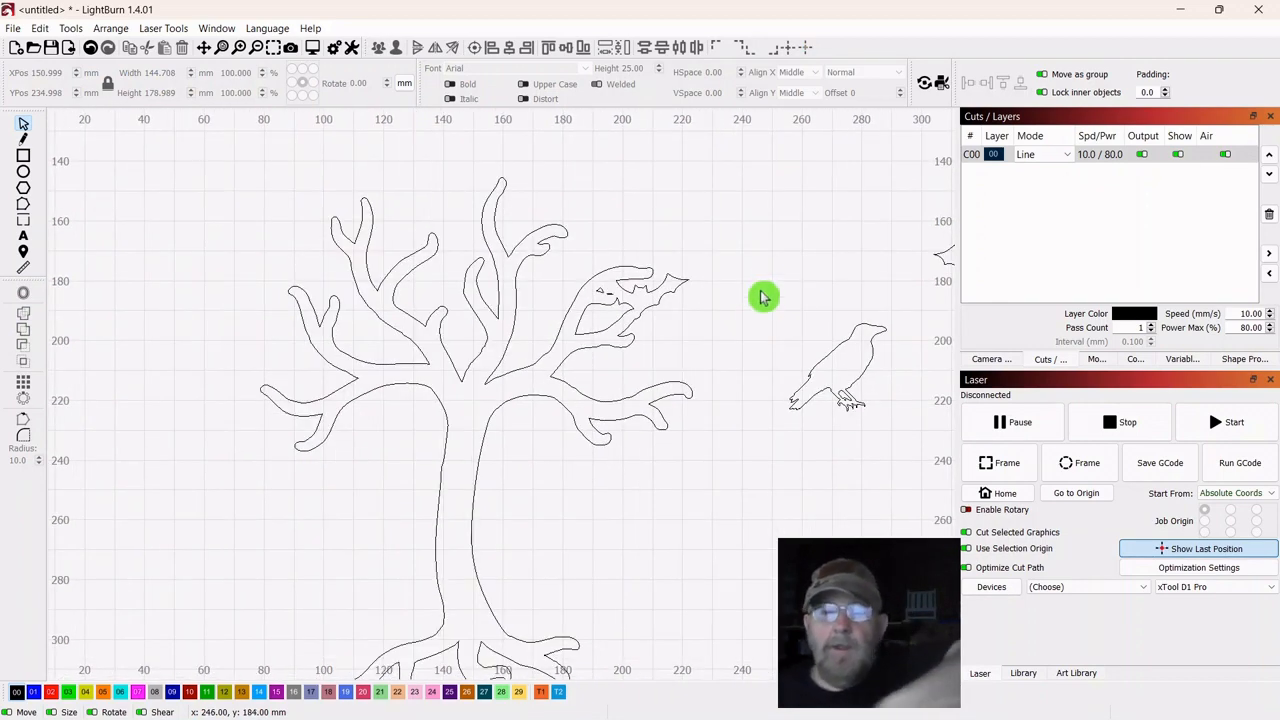
pyautogui.scroll(4, 745, 300)
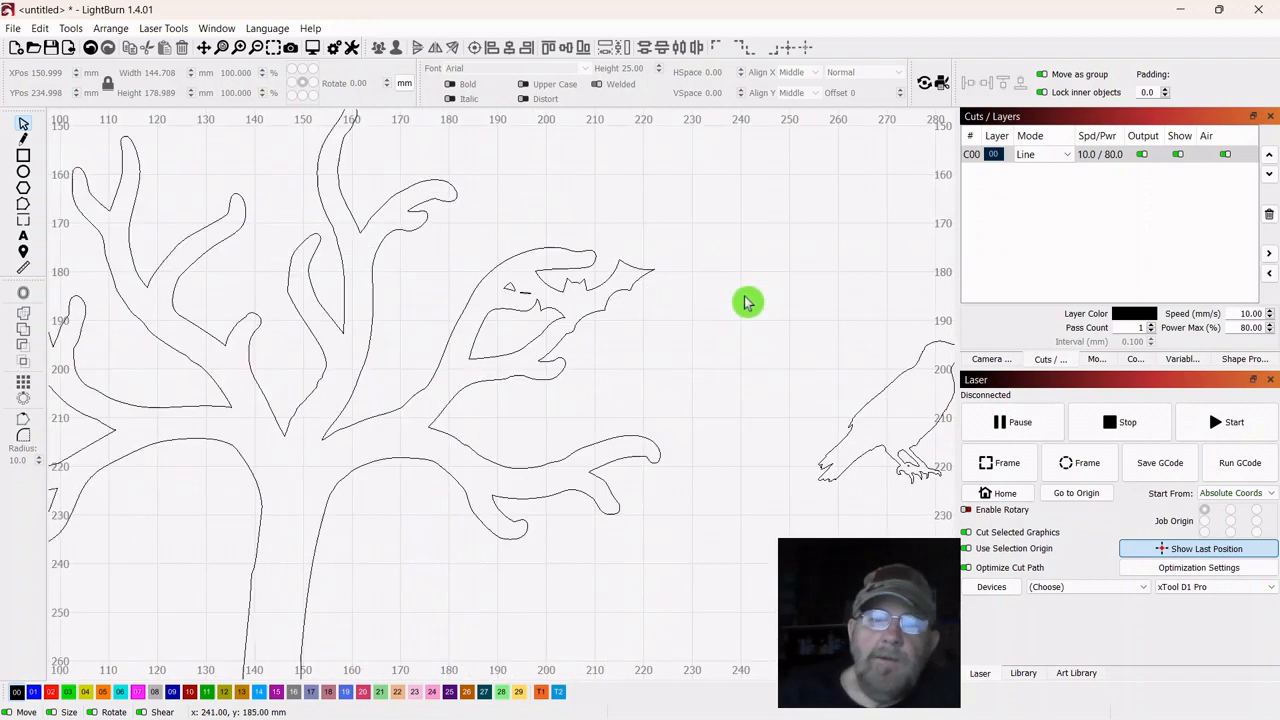
pyautogui.scroll(3, 745, 302)
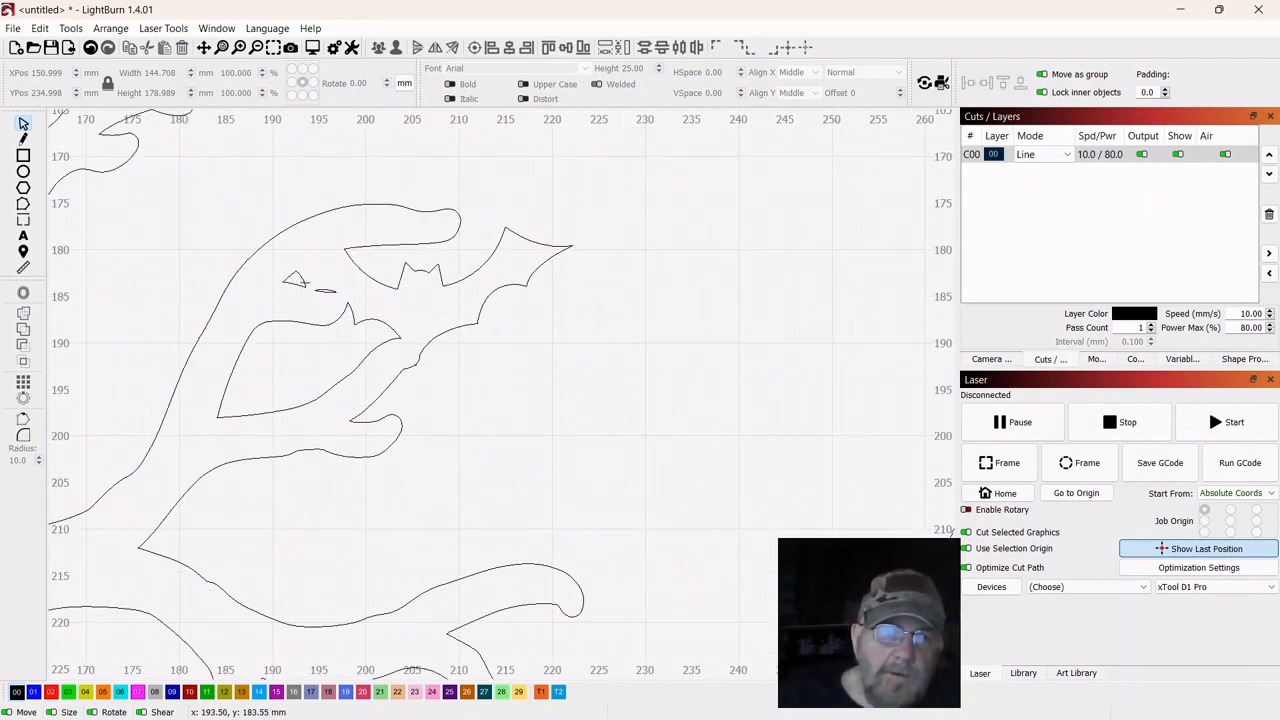
pyautogui.moveTo(557, 373); pyautogui.dragTo(749, 343)
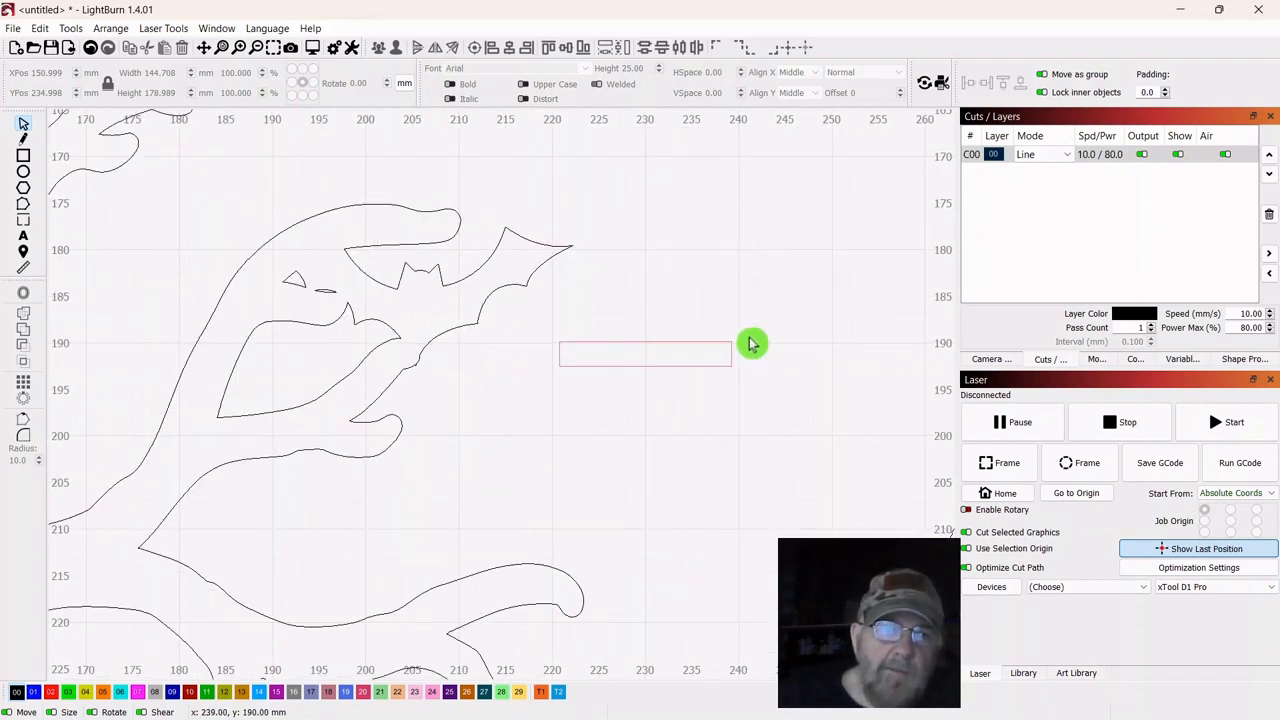
pyautogui.moveTo(566, 431); pyautogui.dragTo(854, 403)
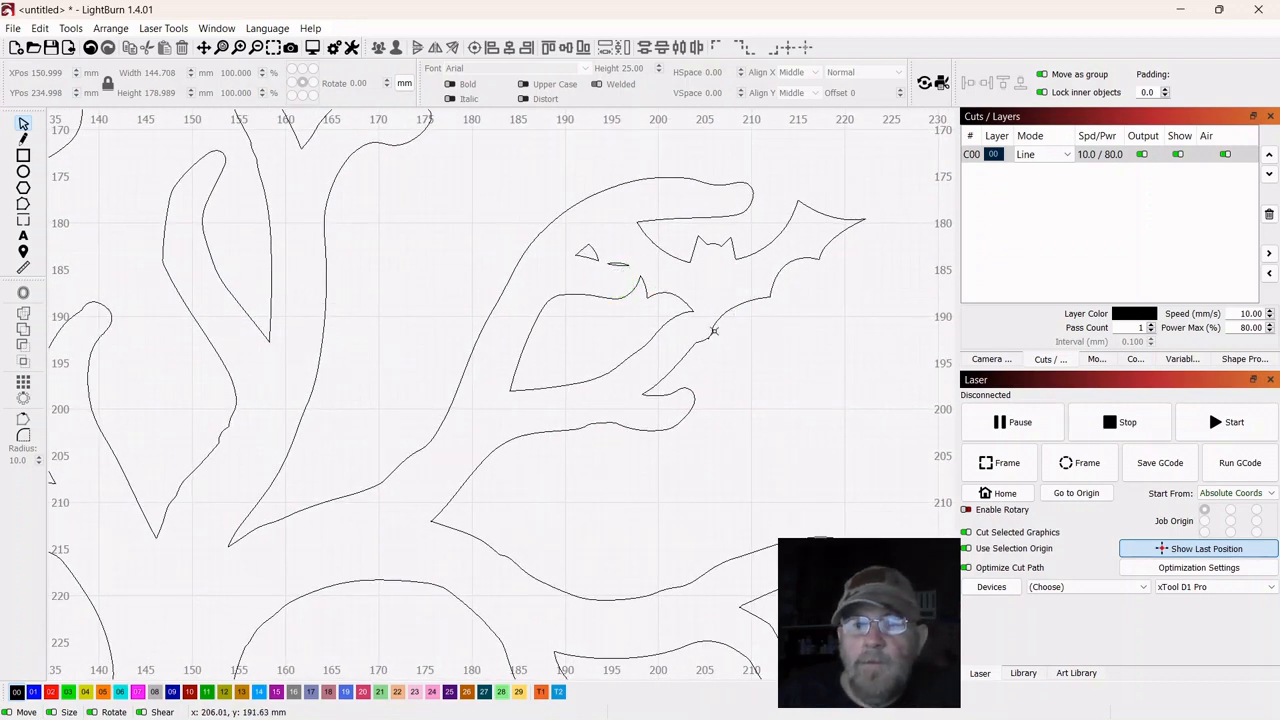
pyautogui.click(498, 300)
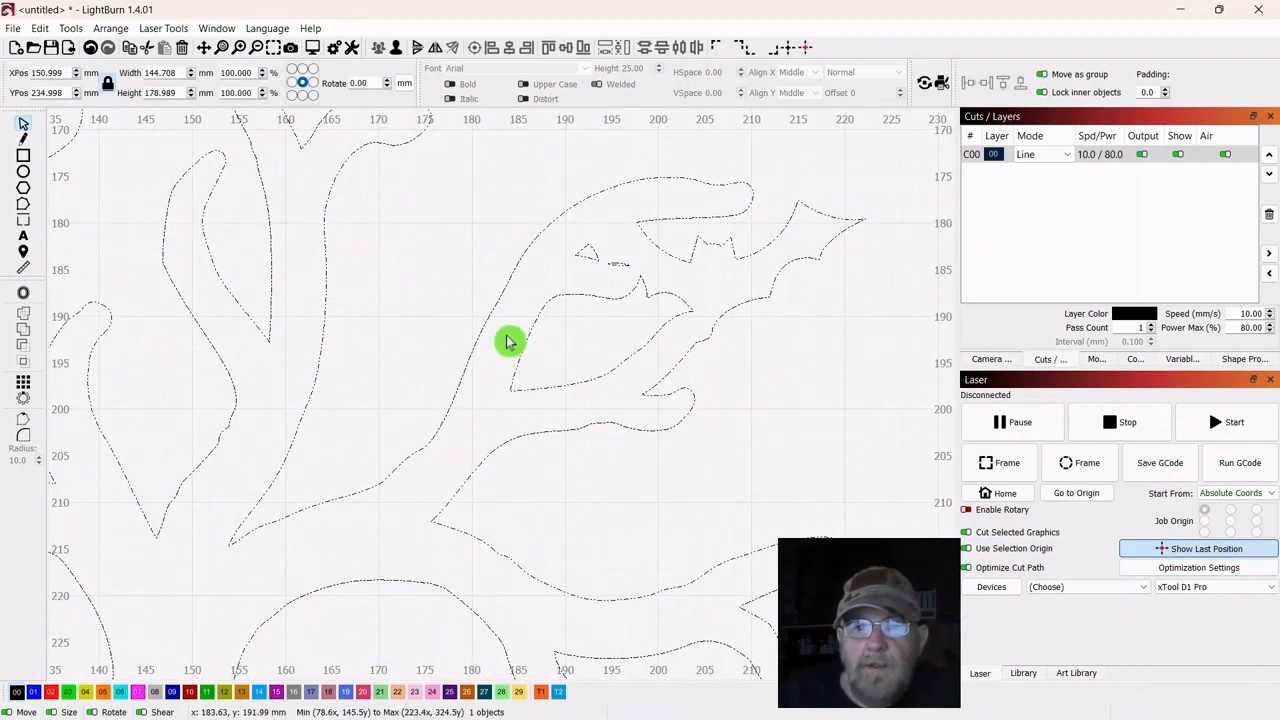
pyautogui.rightClick(493, 302)
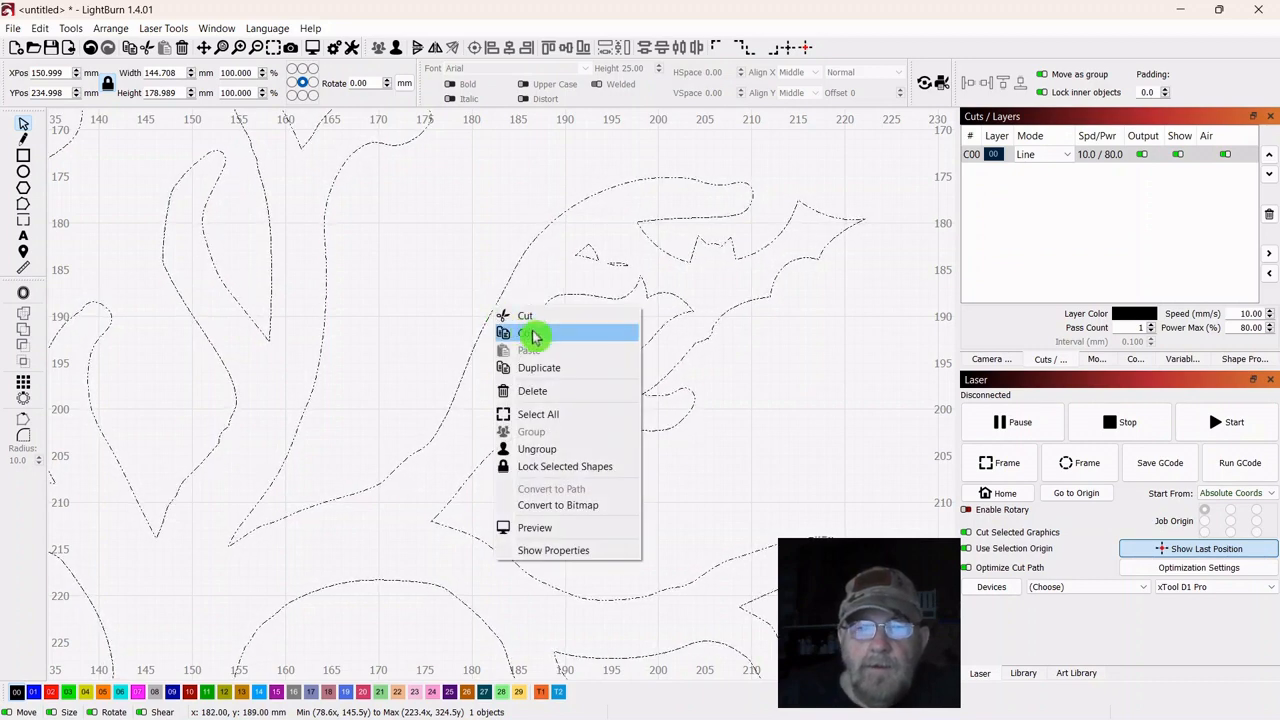
pyautogui.click(794, 391)
# Ungroup the merged tree and bat outline into separate shapes
pyautogui.scroll(-1, 792, 392)
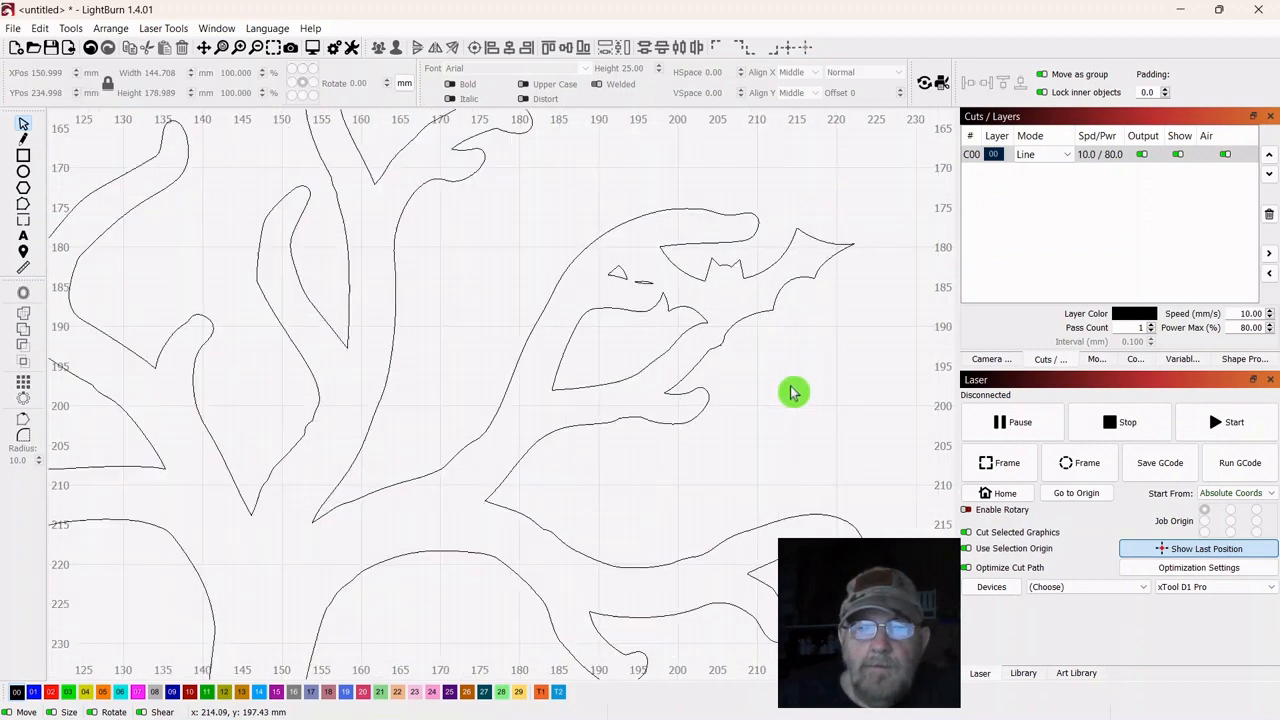
pyautogui.click(555, 388)
pyautogui.rightClick(556, 386)
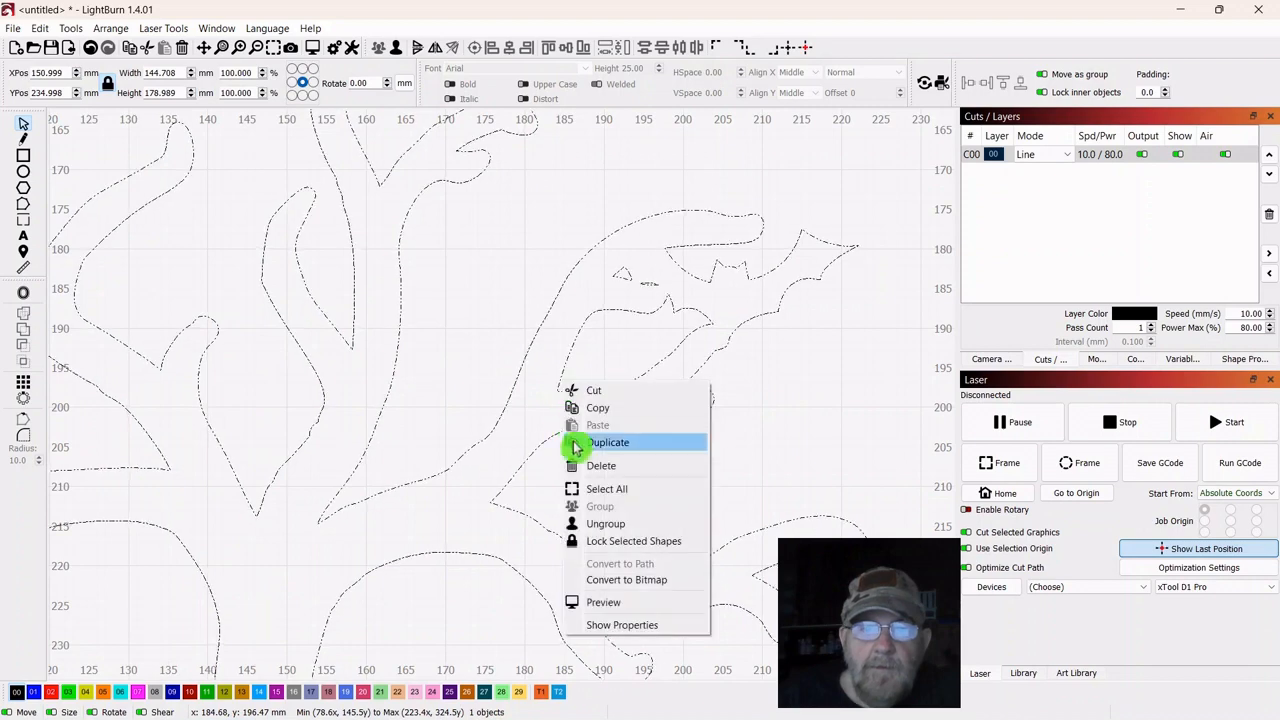
pyautogui.click(593, 528)
pyautogui.click(814, 414)
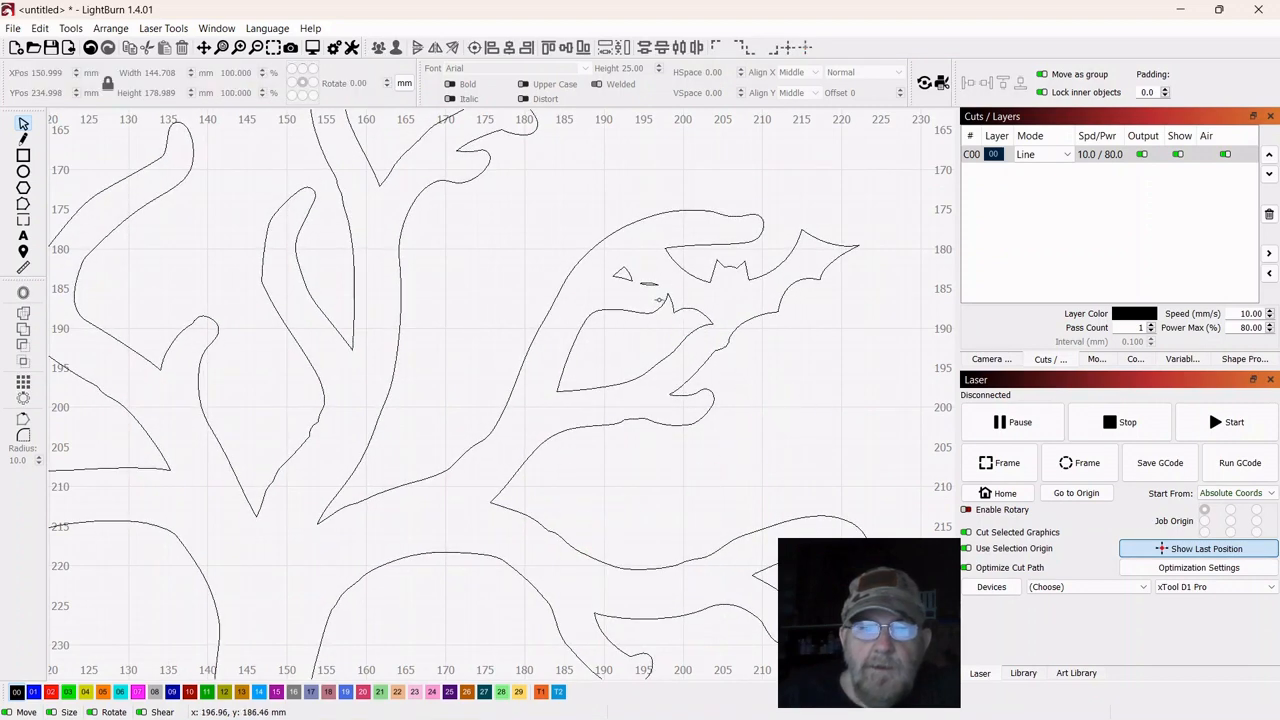
# Delete the thin leftover sliver between the merged bat and the upper right branch
pyautogui.click(647, 285)
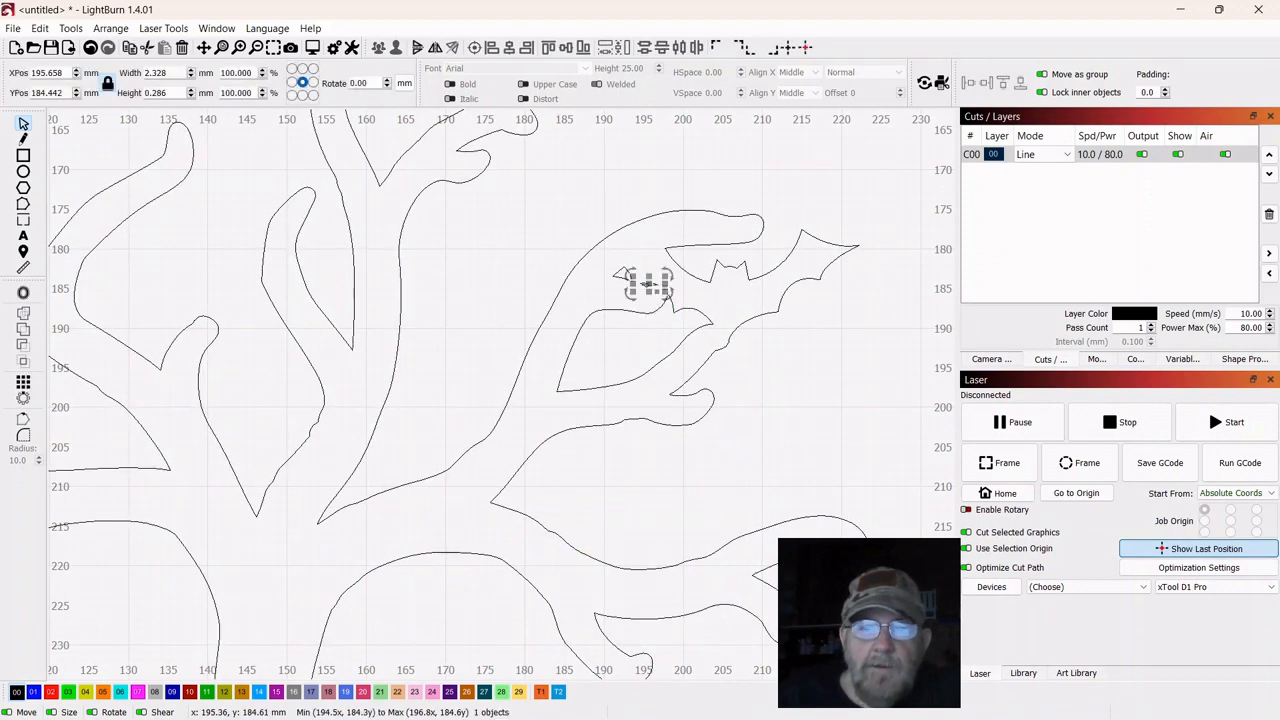
pyautogui.click(771, 360)
pyautogui.click(630, 278)
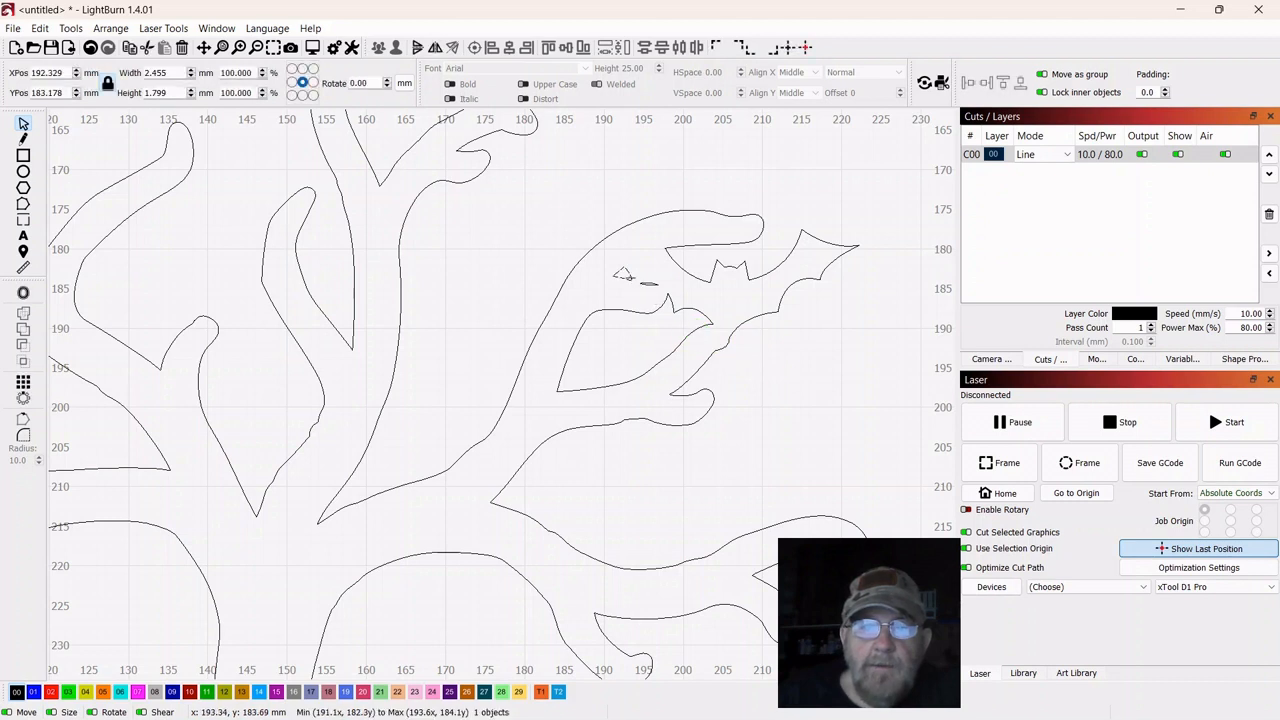
pyautogui.click(806, 389)
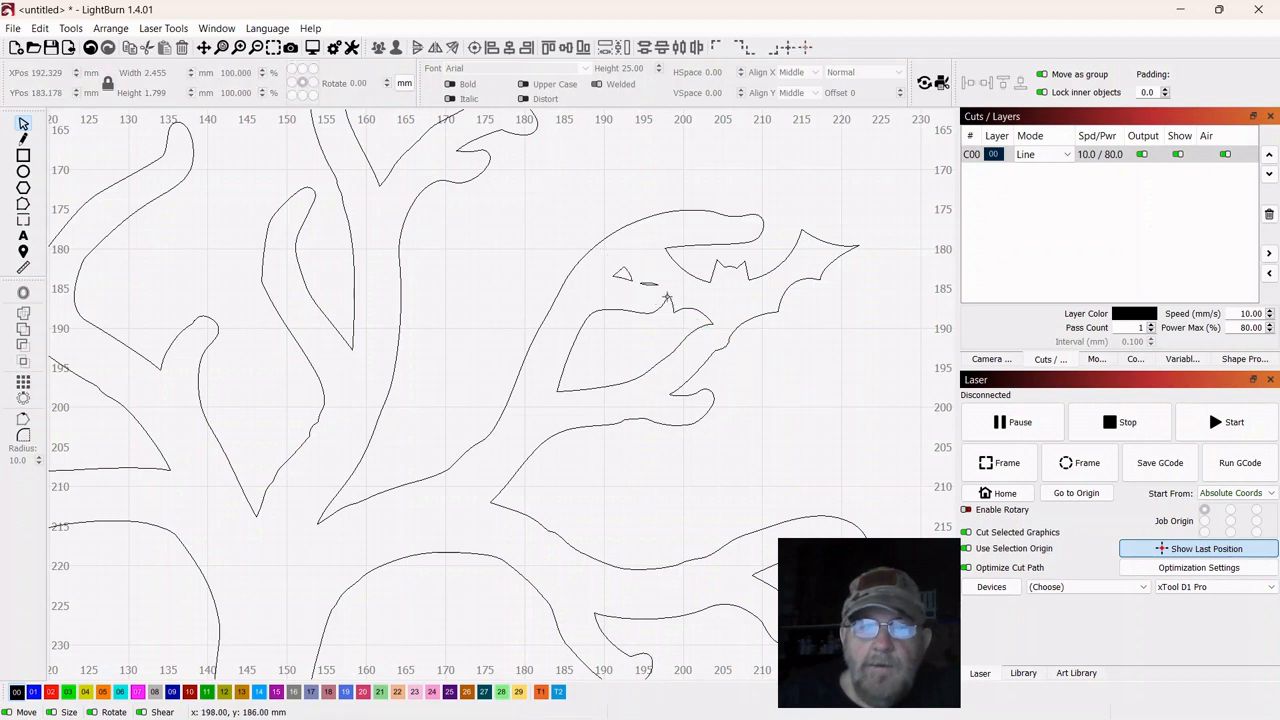
pyautogui.click(651, 285)
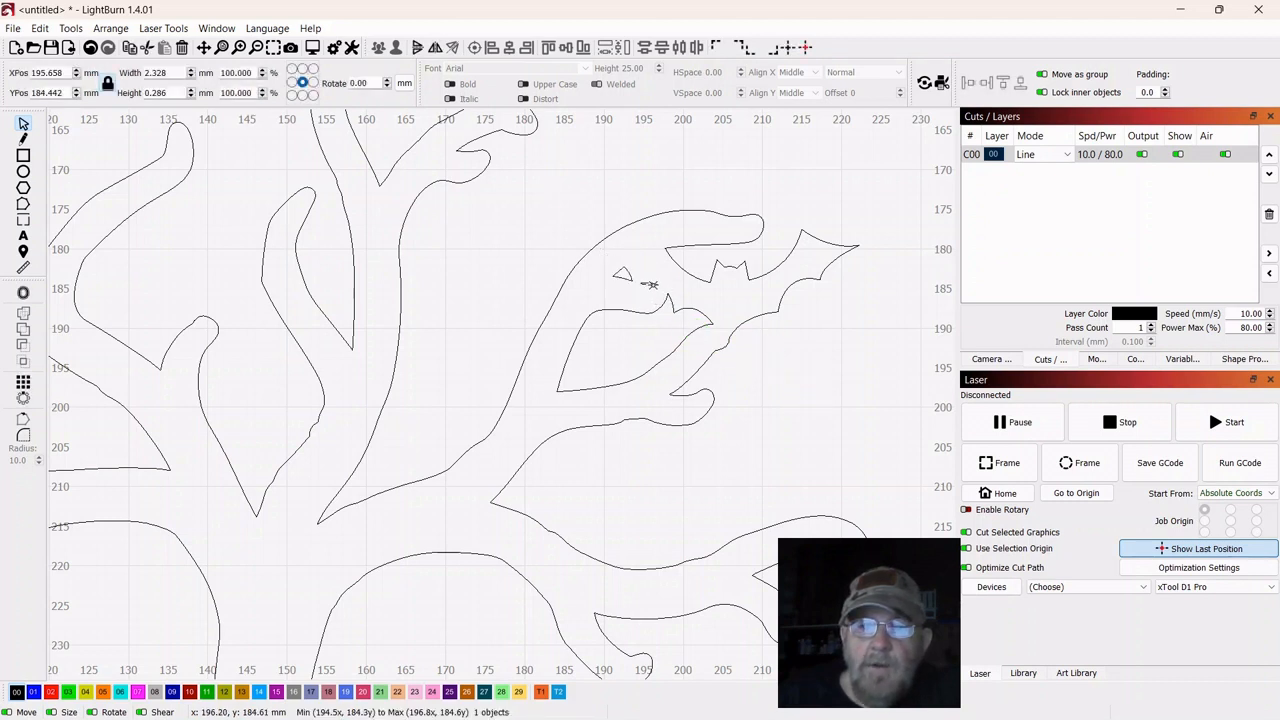
pyautogui.rightClick(651, 285)
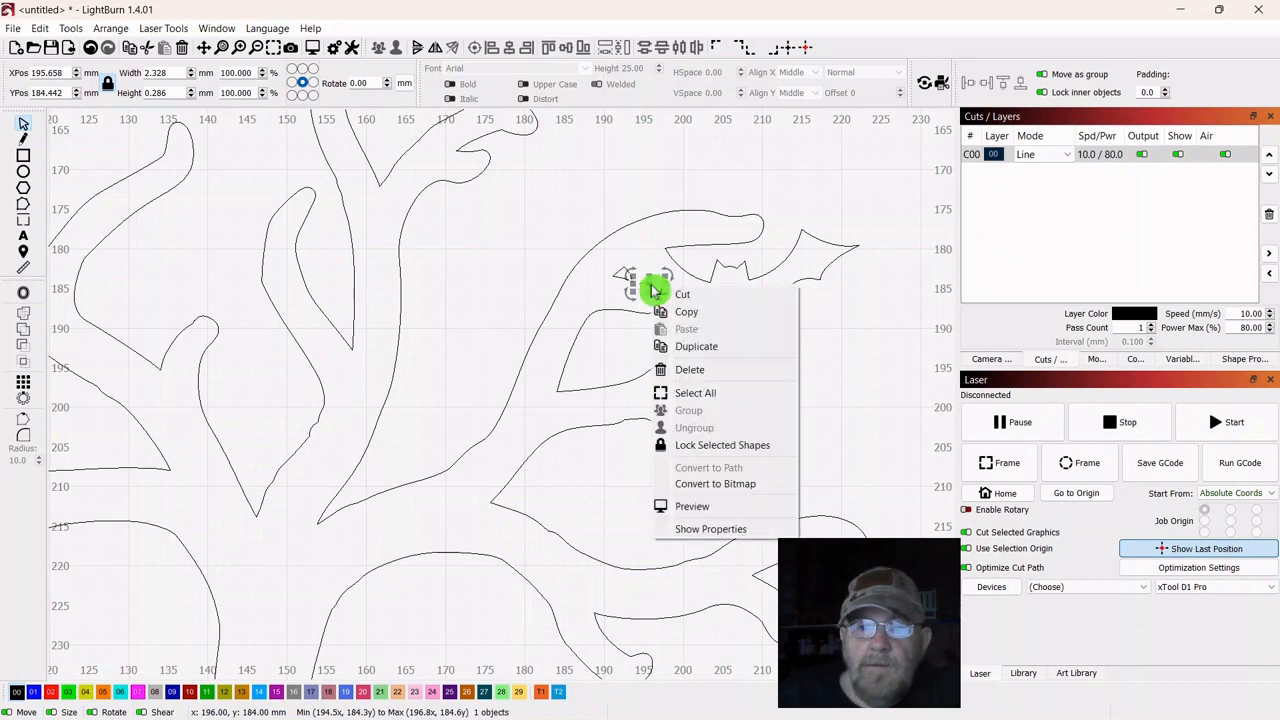
pyautogui.click(681, 369)
# Enlarge the small triangular opening beside the bat to about 4.7 mm wide and rotate it so its base is roughly level
pyautogui.scroll(3, 610, 289)
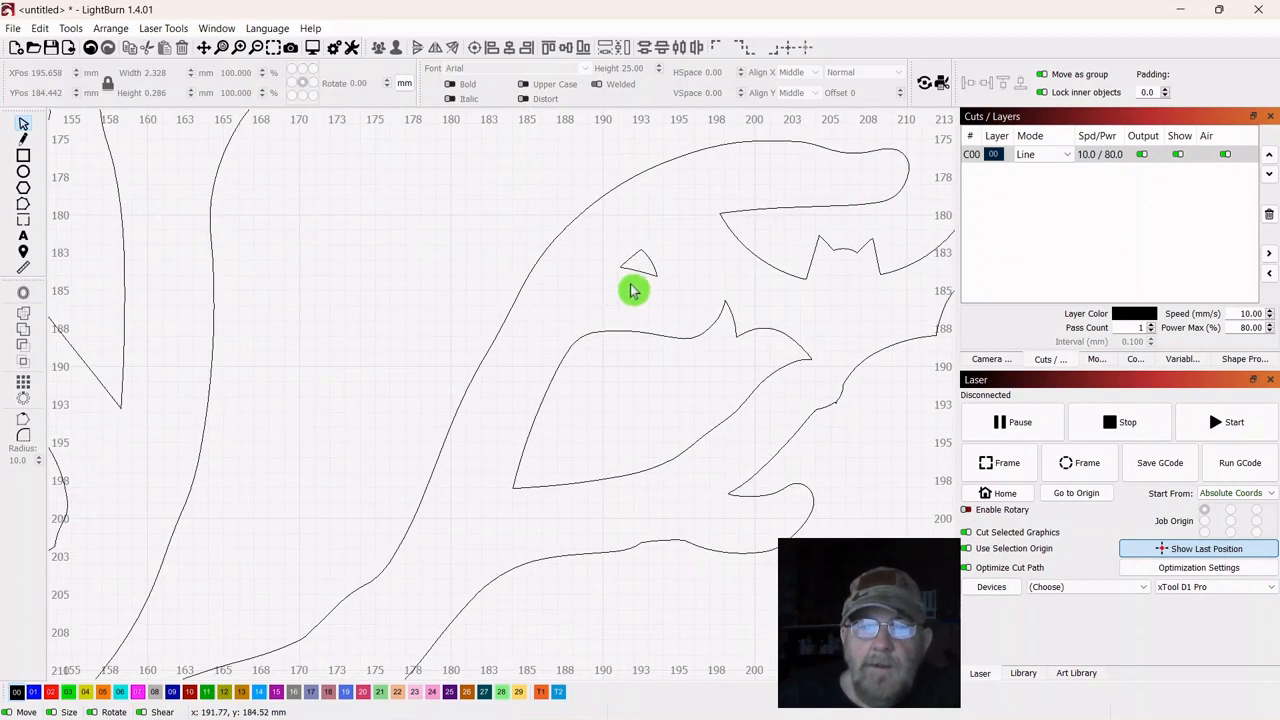
pyautogui.click(630, 263)
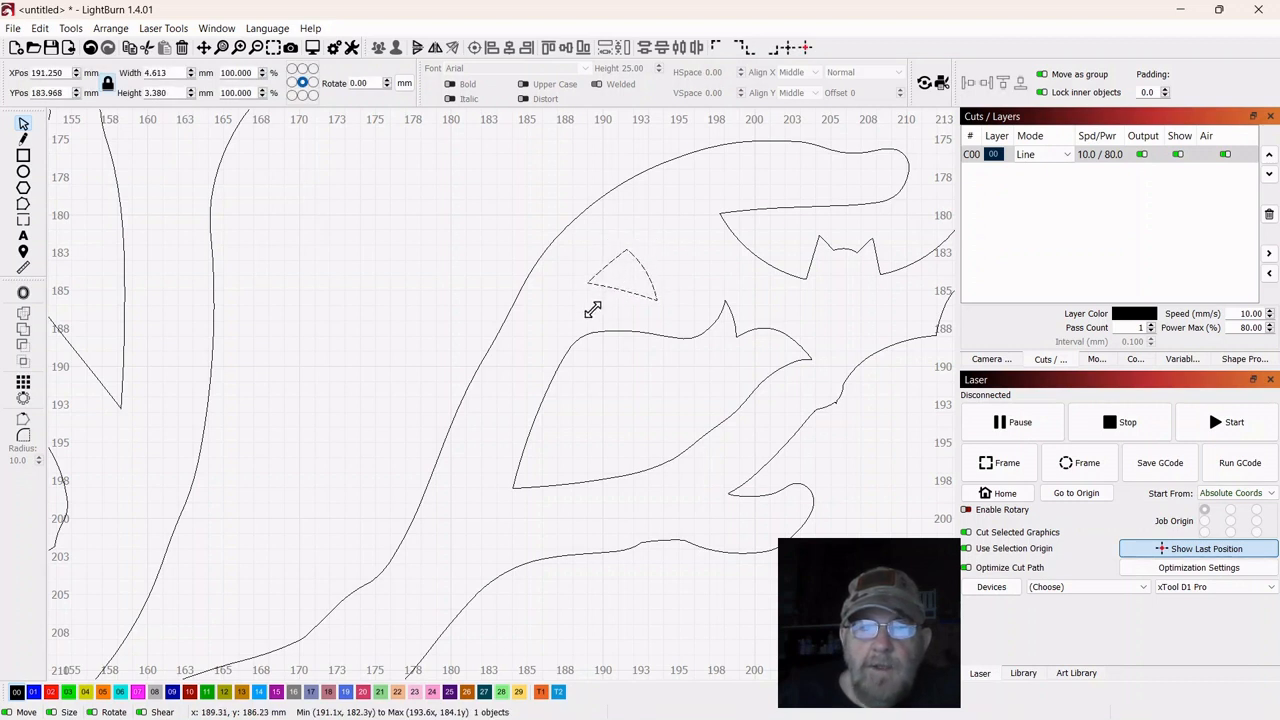
pyautogui.moveTo(592, 310); pyautogui.dragTo(595, 308)
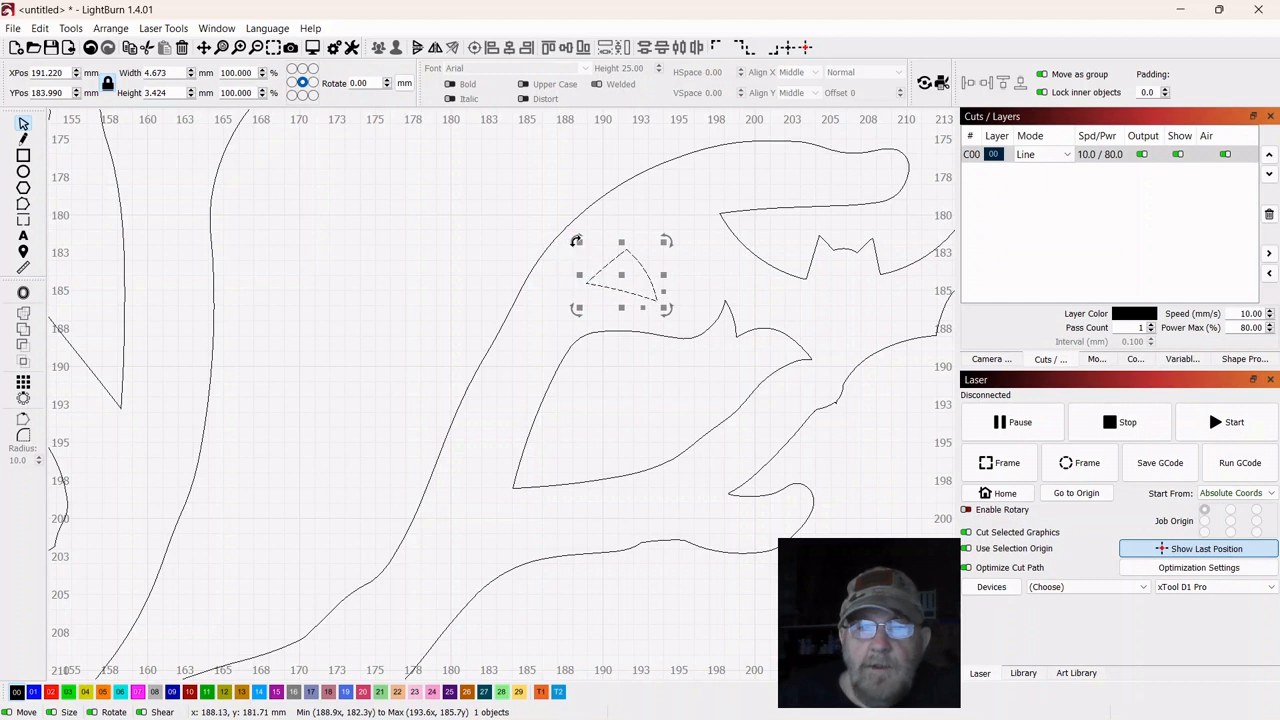
pyautogui.moveTo(576, 241); pyautogui.dragTo(578, 262)
pyautogui.click(869, 483)
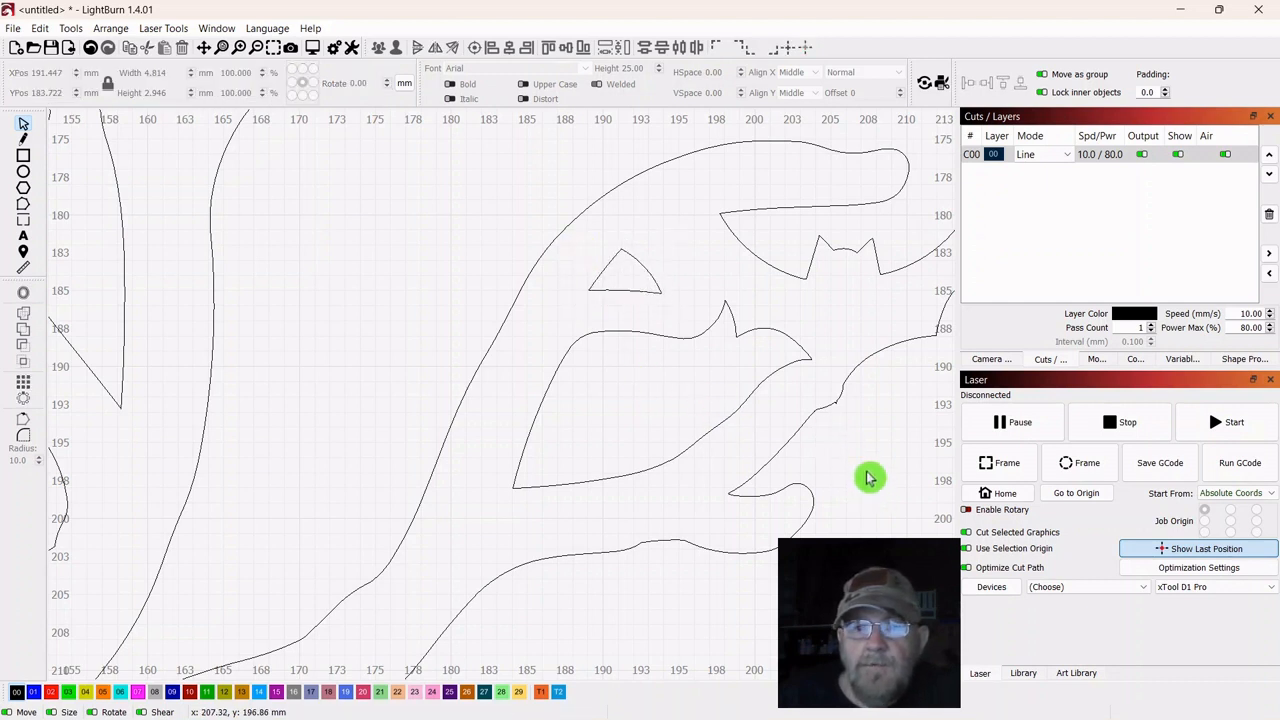
# Group the tree outline together with its inner openings
pyautogui.scroll(-3, 865, 483)
pyautogui.scroll(3, 863, 484)
pyautogui.scroll(-4, 855, 476)
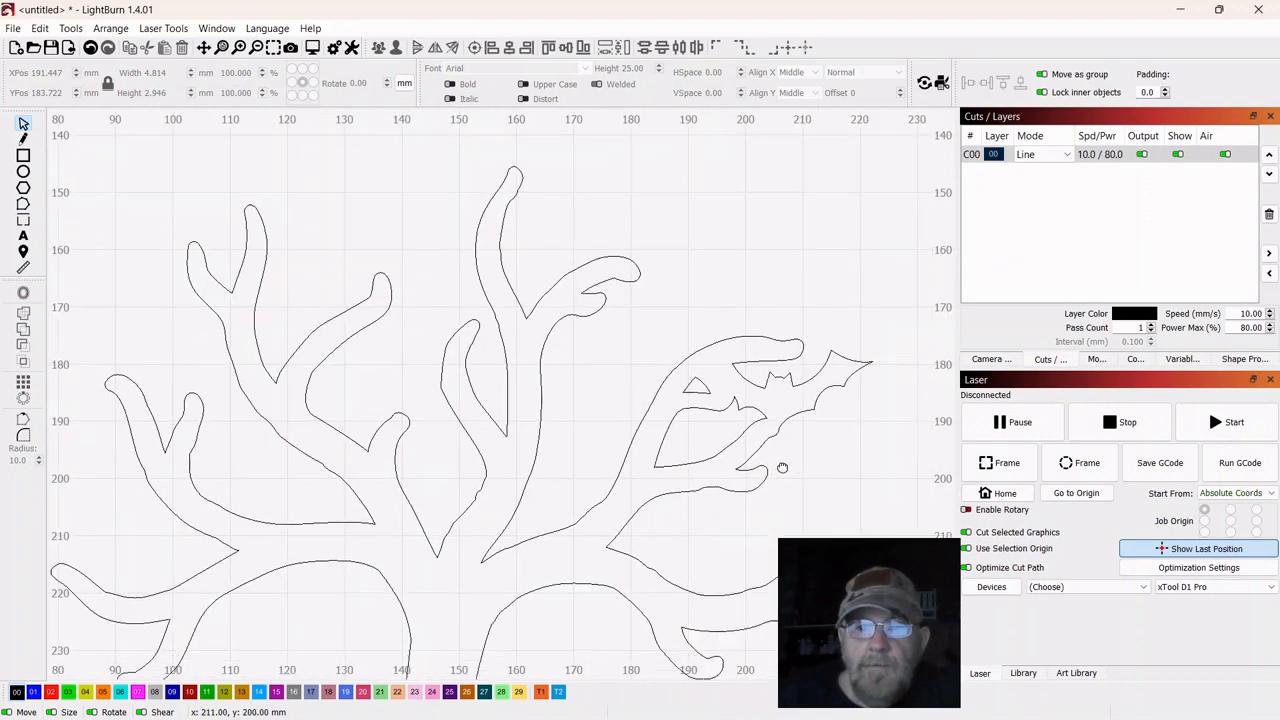
pyautogui.scroll(2, 780, 463)
pyautogui.scroll(-3, 644, 386)
pyautogui.click(489, 449)
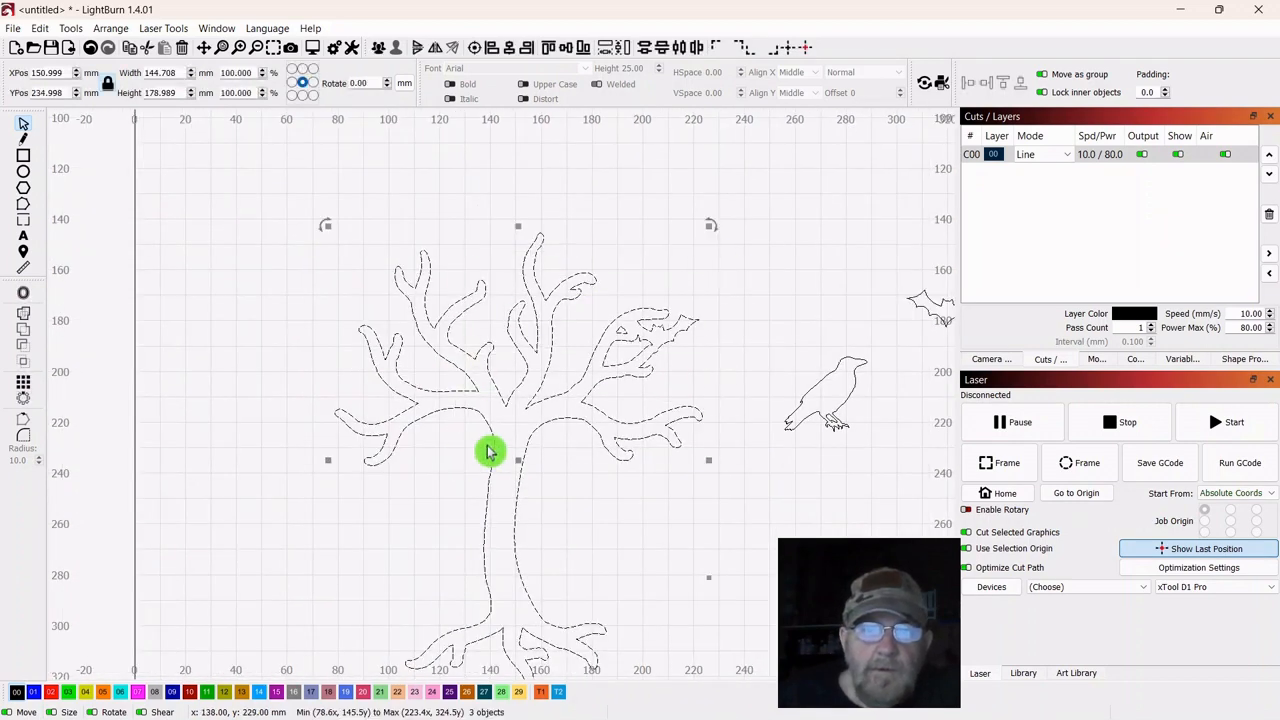
pyautogui.rightClick(518, 459)
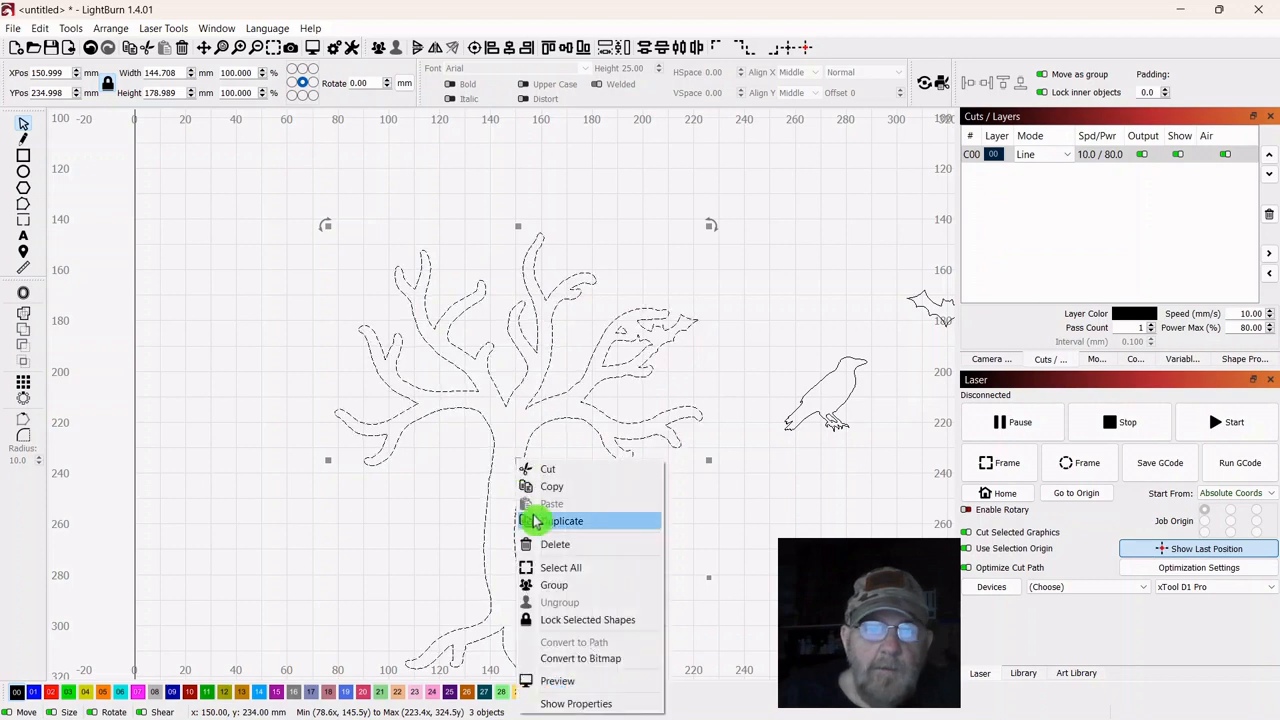
pyautogui.click(548, 592)
pyautogui.click(611, 206)
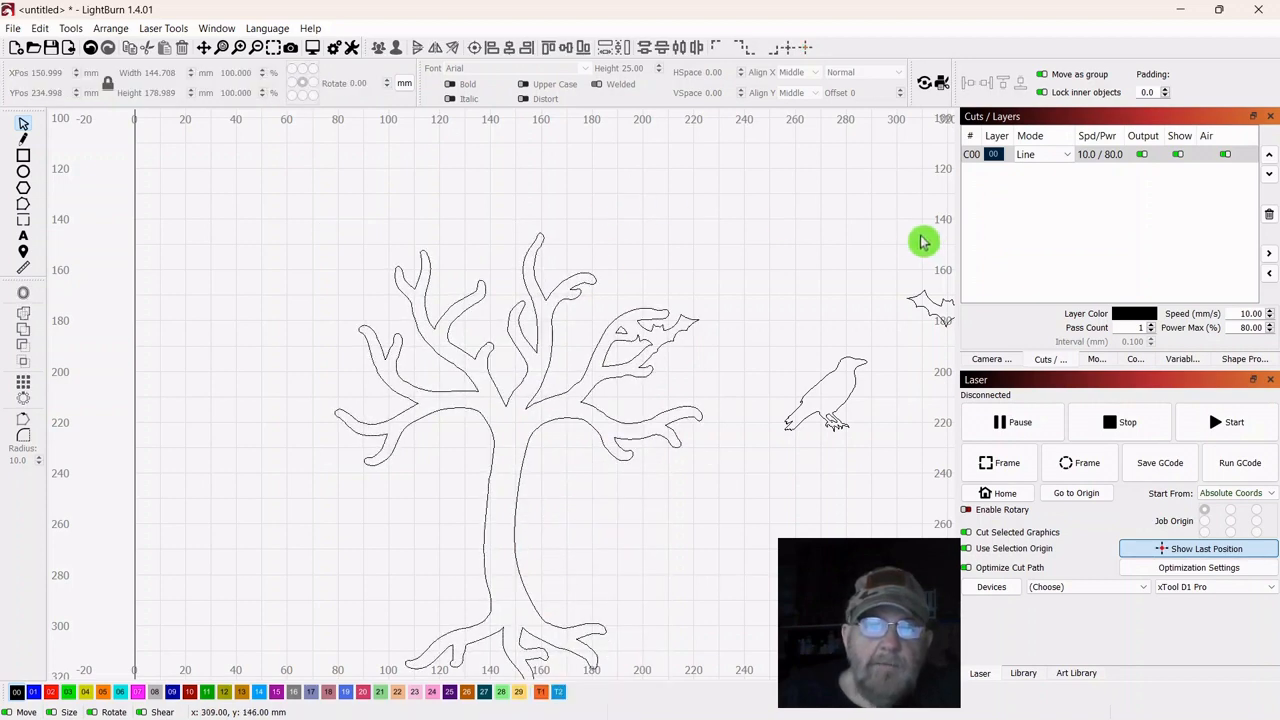
# Move the raven beside the tree's upper left branches and enlarge it to about 36 mm wide by 32 mm high
pyautogui.moveTo(817, 223); pyautogui.dragTo(727, 194)
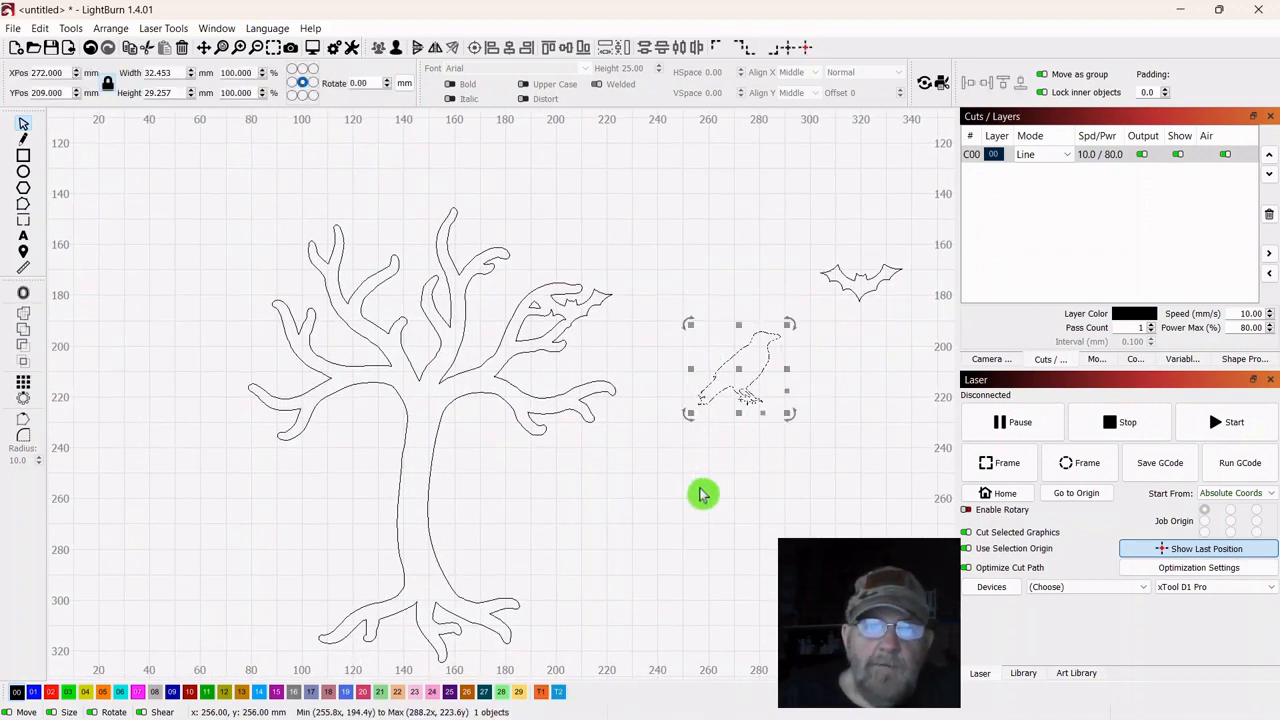
pyautogui.click(743, 377)
pyautogui.moveTo(743, 377); pyautogui.dragTo(221, 315)
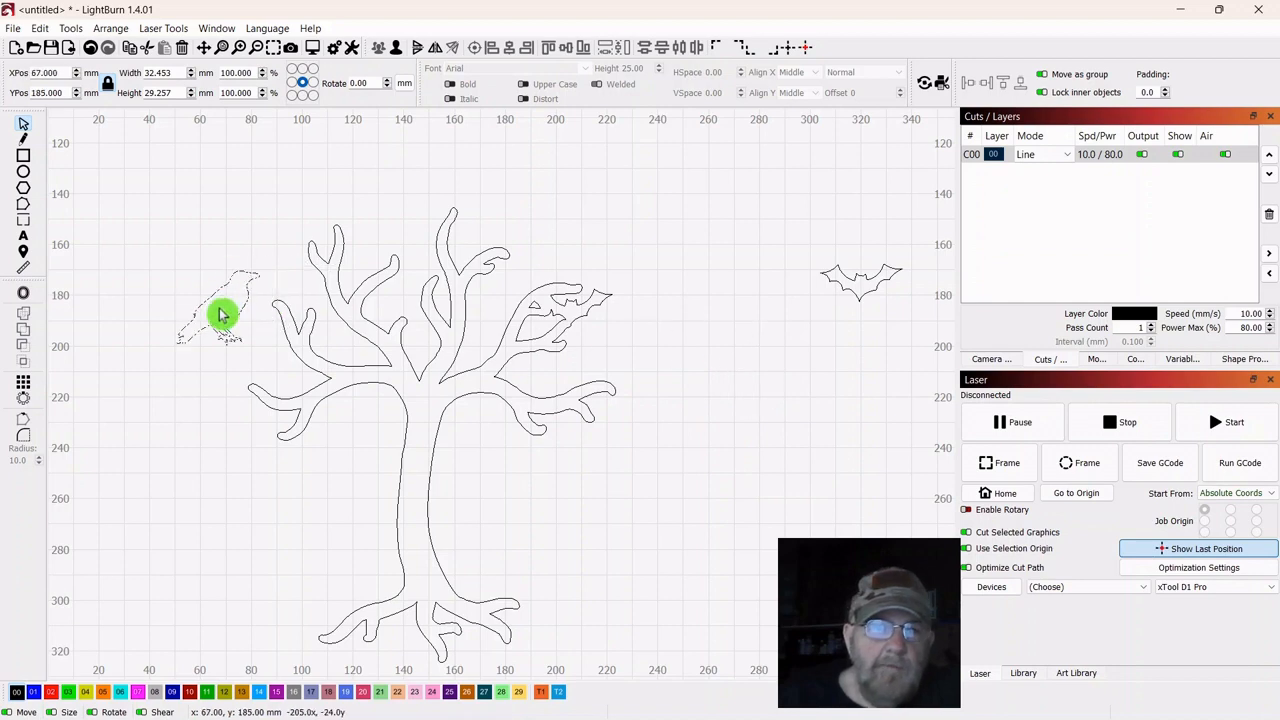
pyautogui.scroll(4, 720, 508)
pyautogui.moveTo(414, 410); pyautogui.dragTo(1031, 603)
pyautogui.scroll(-2, 1031, 603)
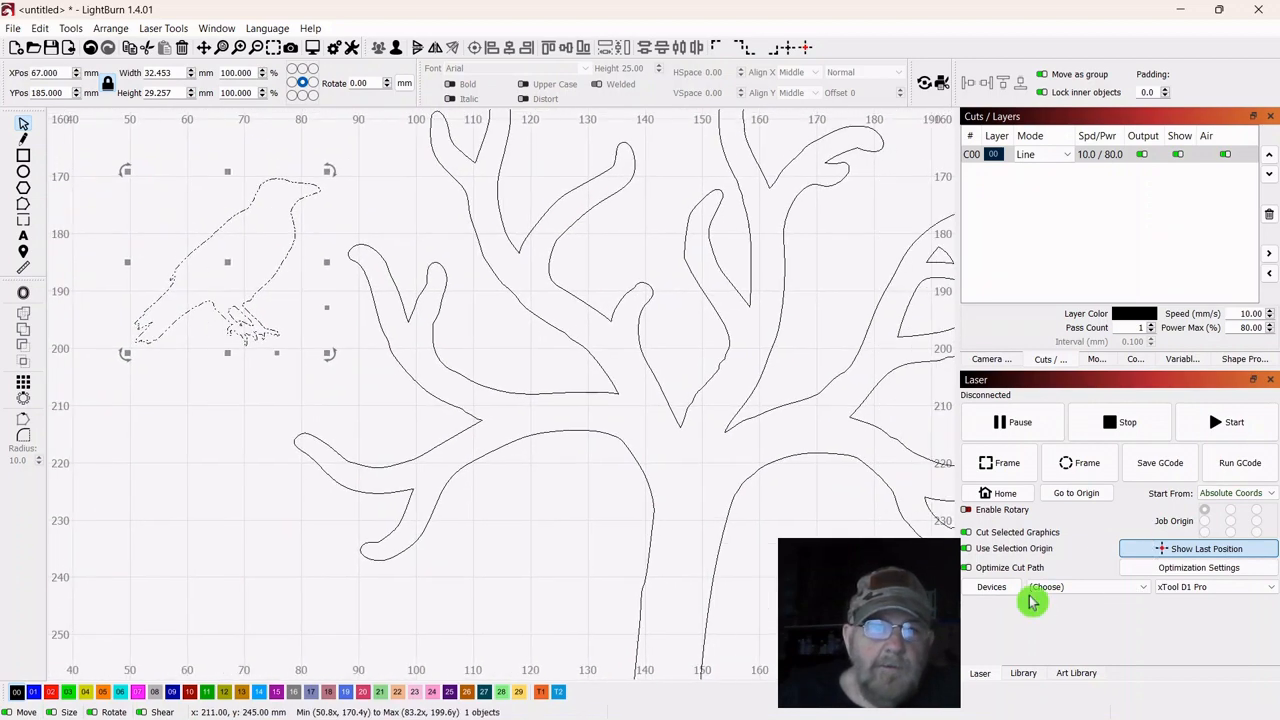
pyautogui.scroll(-4, 900, 530)
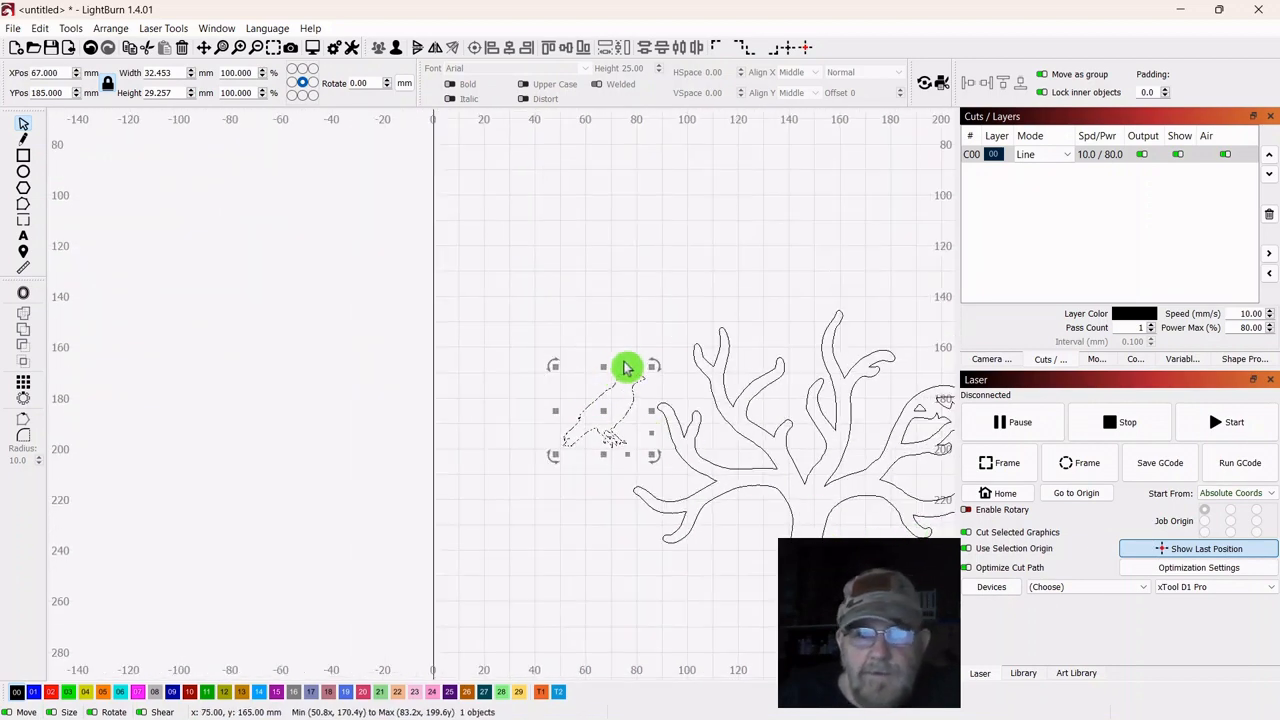
pyautogui.moveTo(624, 248); pyautogui.dragTo(466, 276)
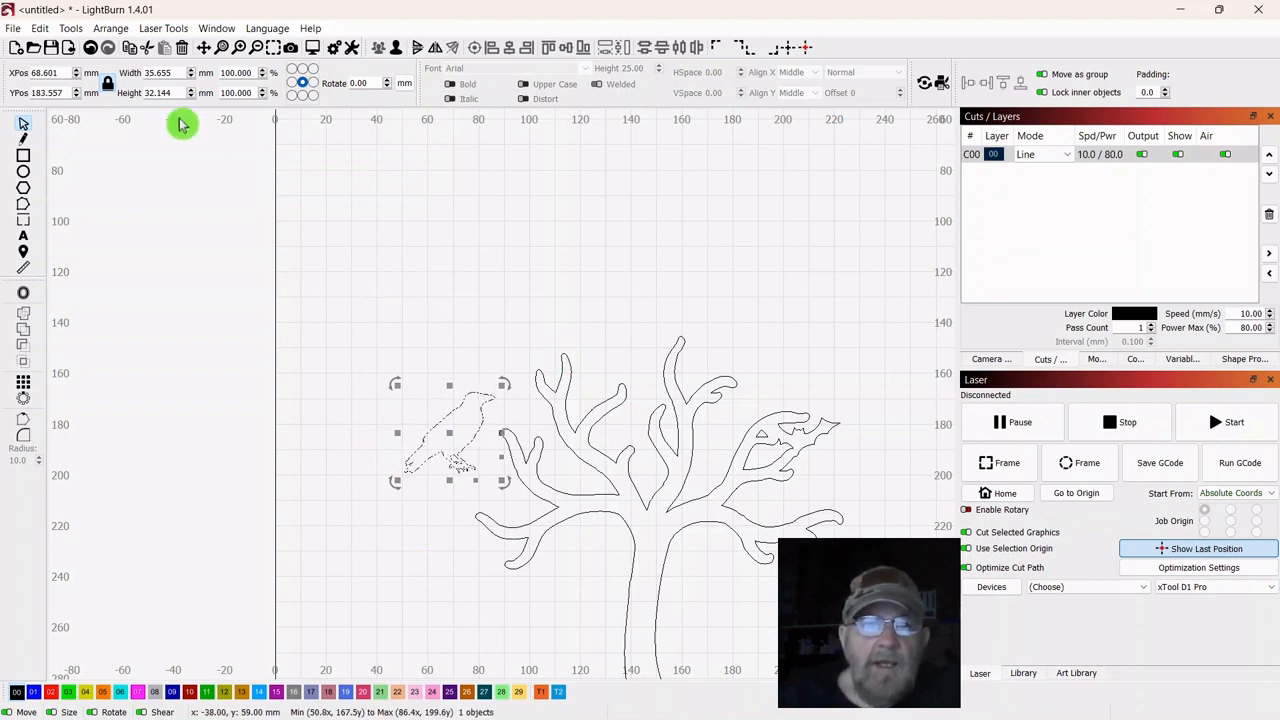
# Flip the raven horizontally so it faces away from the tree
pyautogui.click(109, 28)
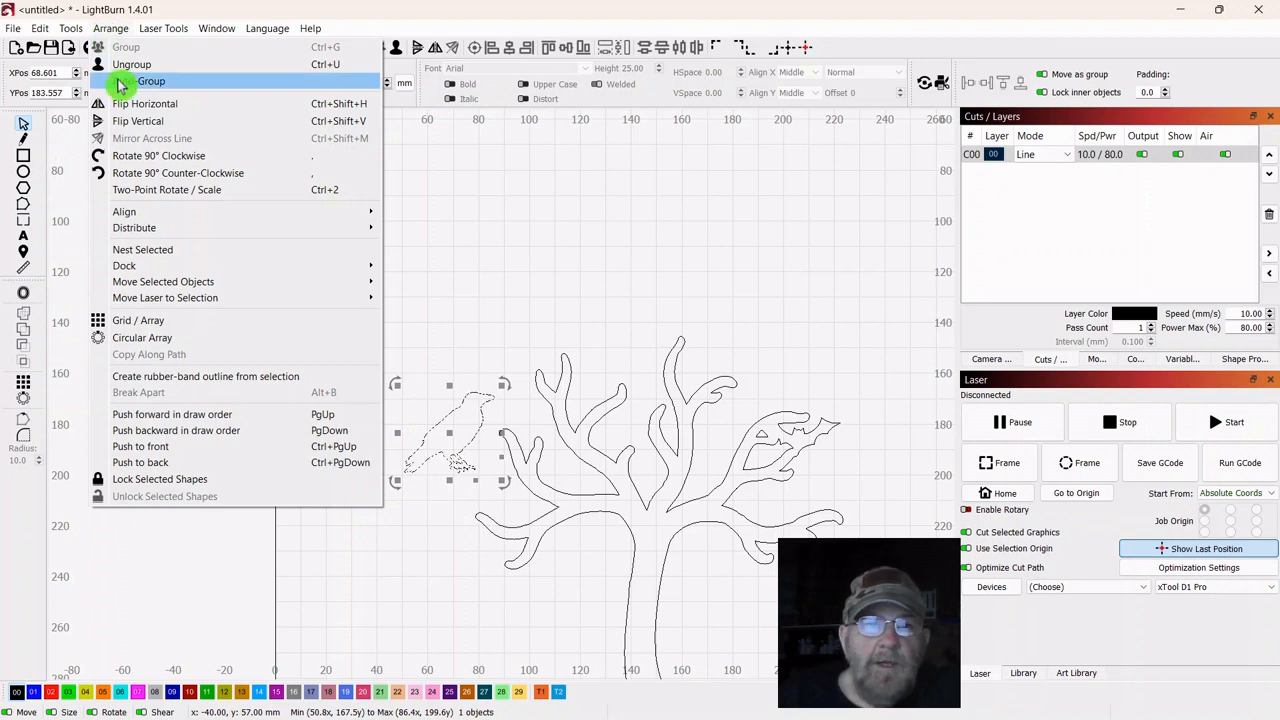
pyautogui.click(130, 106)
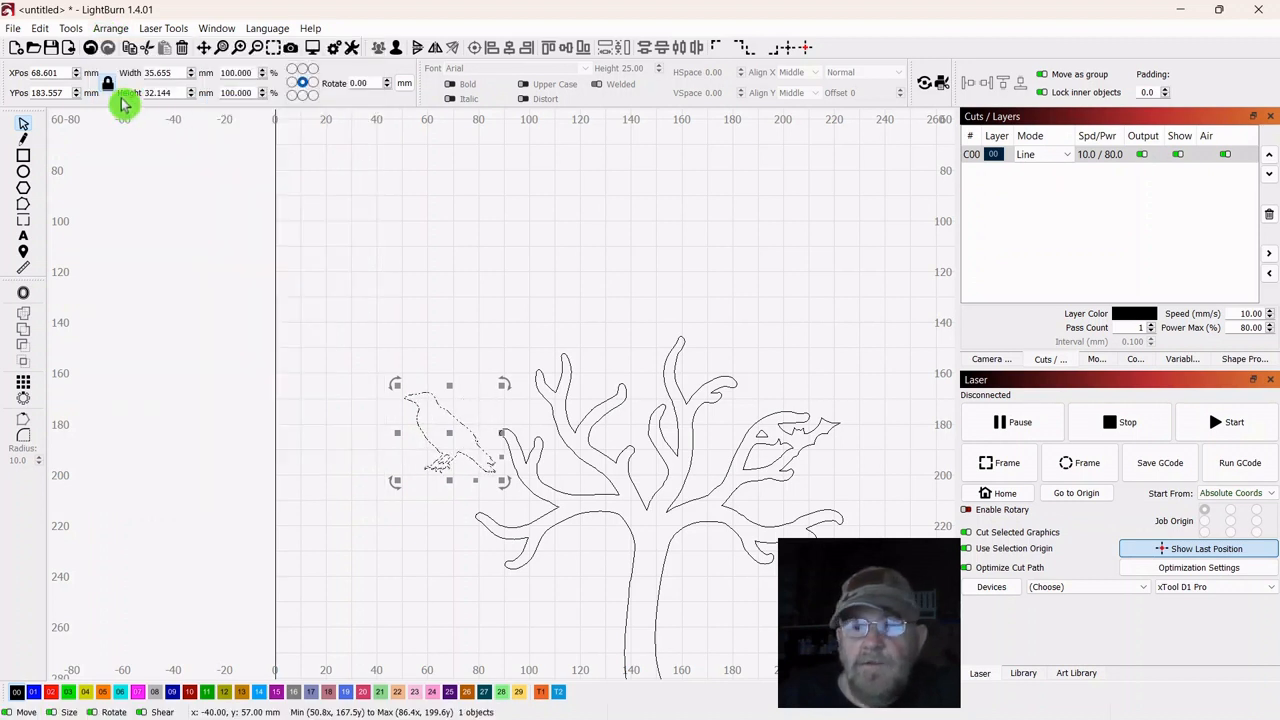
pyautogui.click(420, 231)
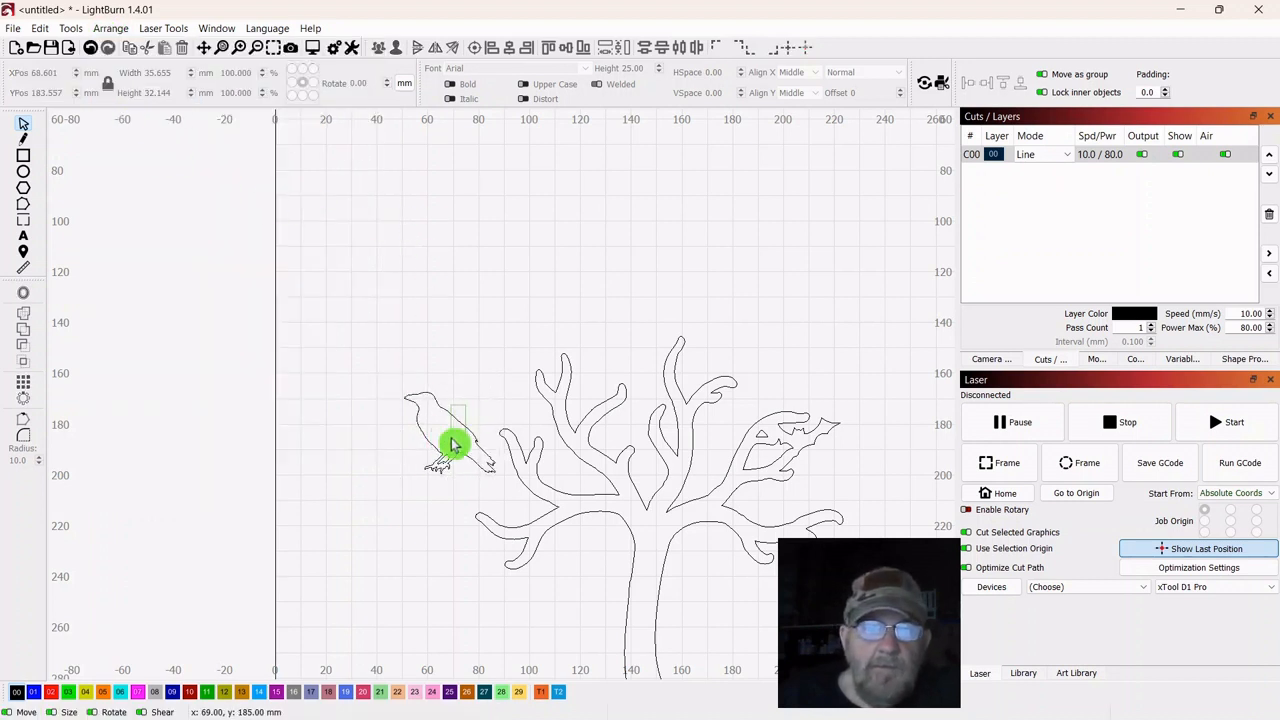
# Place the raven over the upper left branches and shrink it to about 29 mm wide by 26 mm high
pyautogui.moveTo(452, 444); pyautogui.dragTo(528, 430)
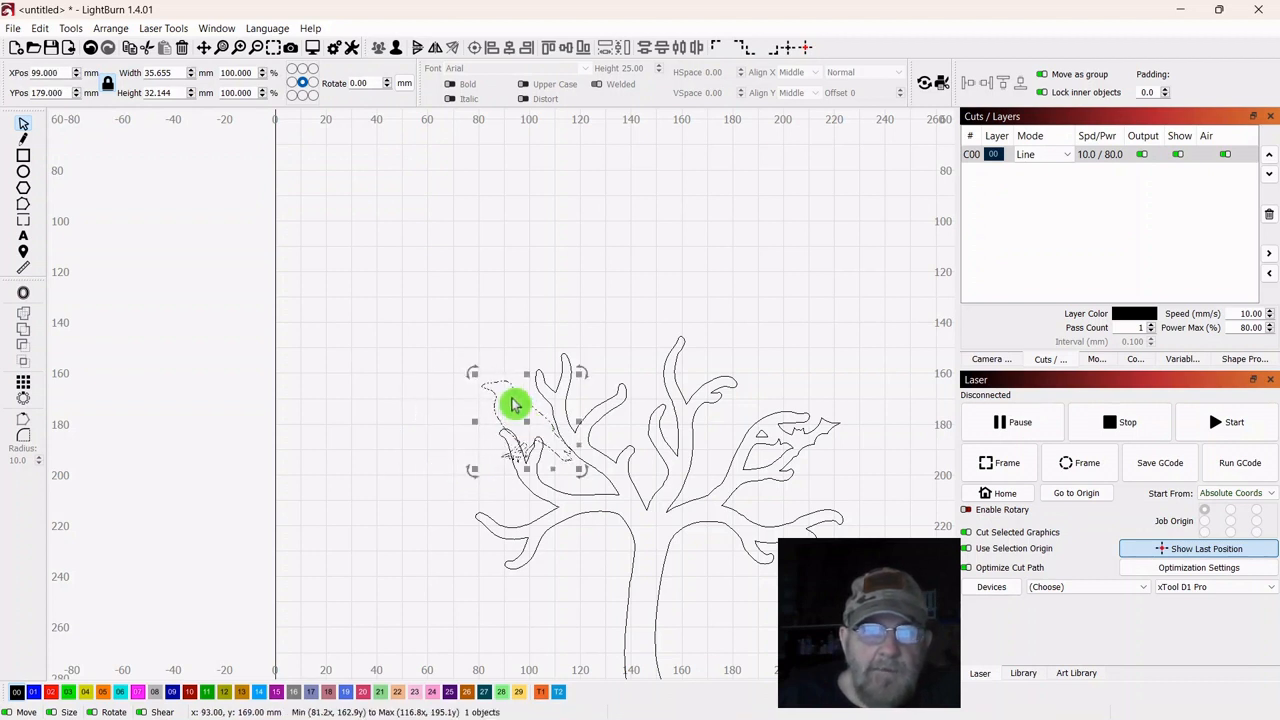
pyautogui.click(472, 372)
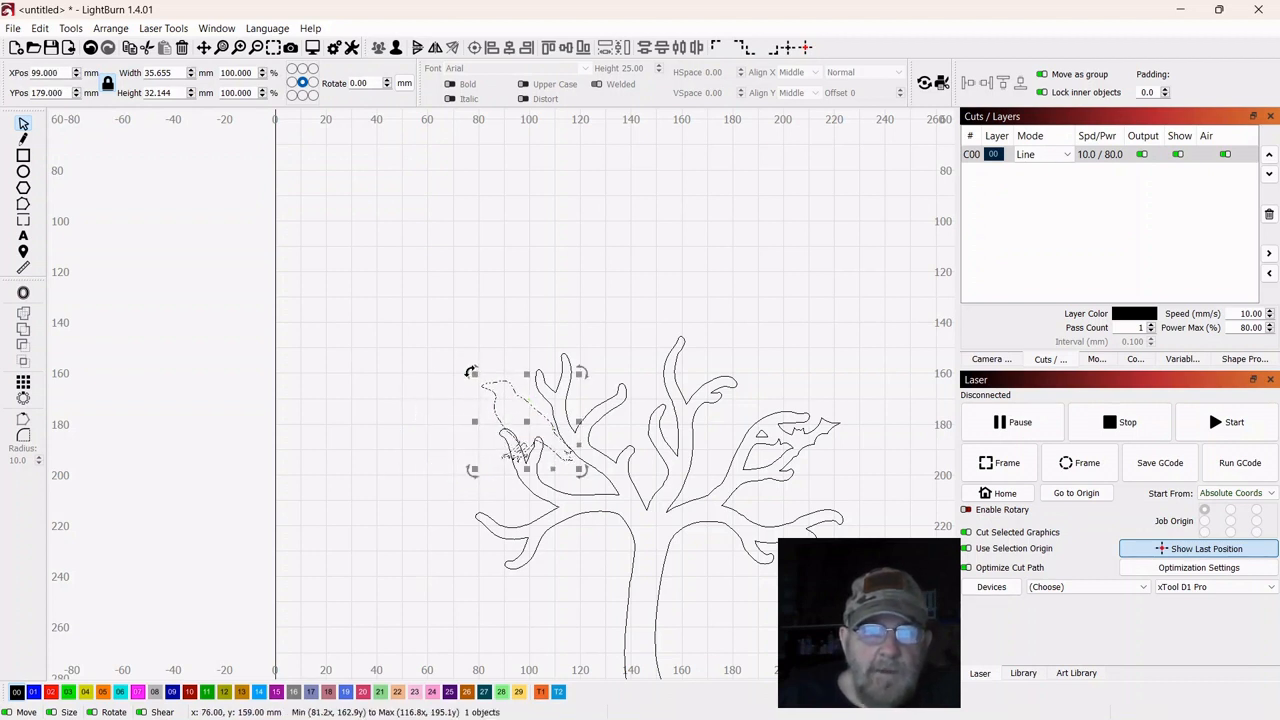
pyautogui.moveTo(472, 374); pyautogui.dragTo(489, 390)
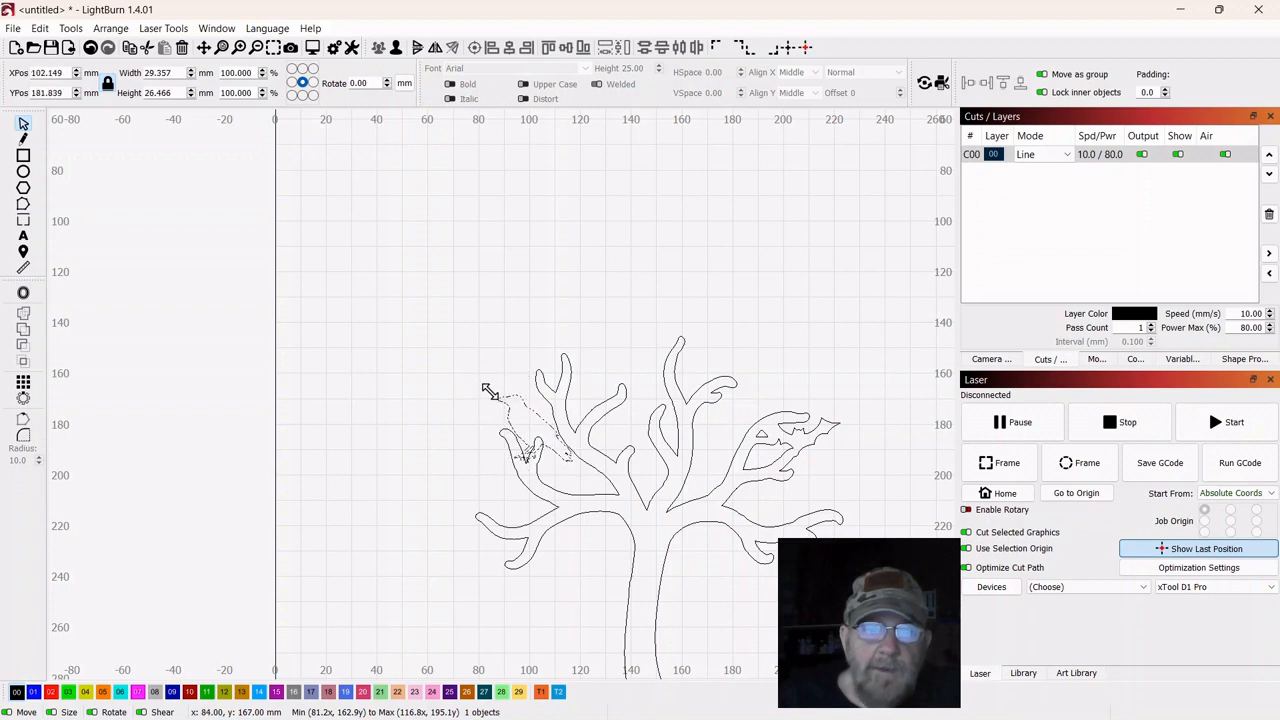
pyautogui.moveTo(535, 429); pyautogui.dragTo(535, 428)
# Fine-tune the raven's position so its feet rest in the branch fork, at about X 102.5, Y 184.5 mm
pyautogui.scroll(5, 600, 410)
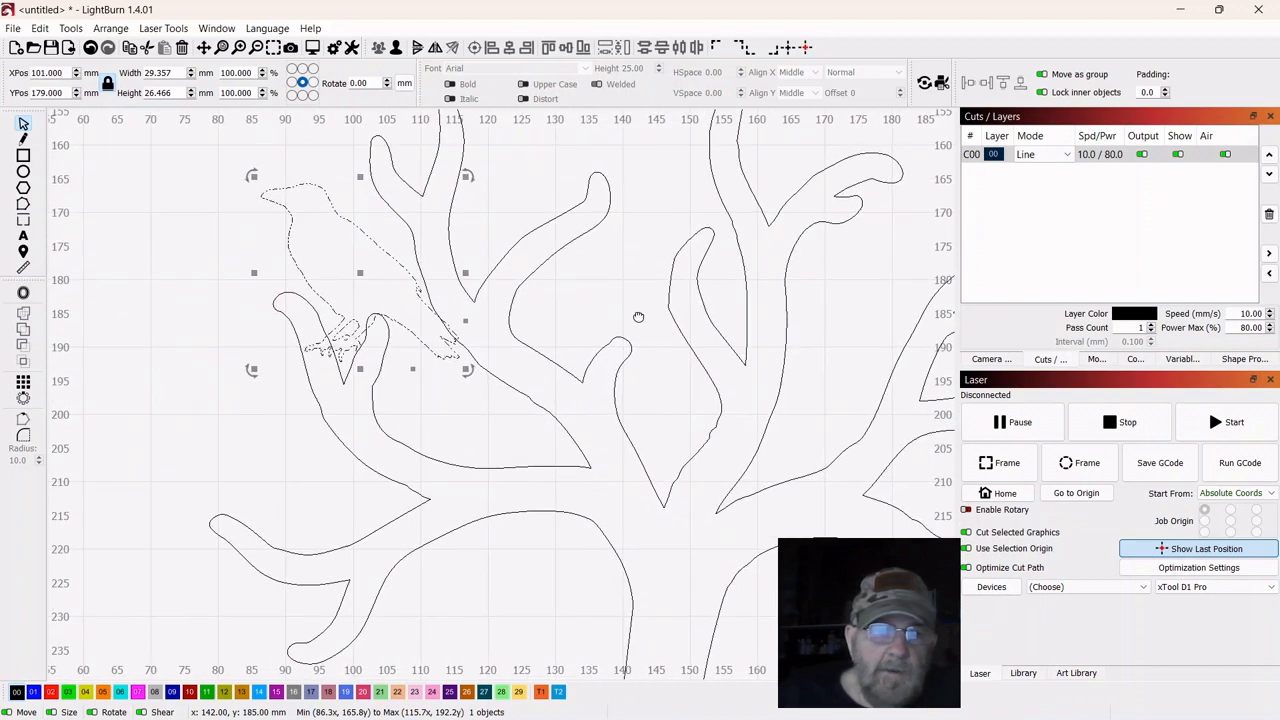
pyautogui.scroll(1, 638, 317)
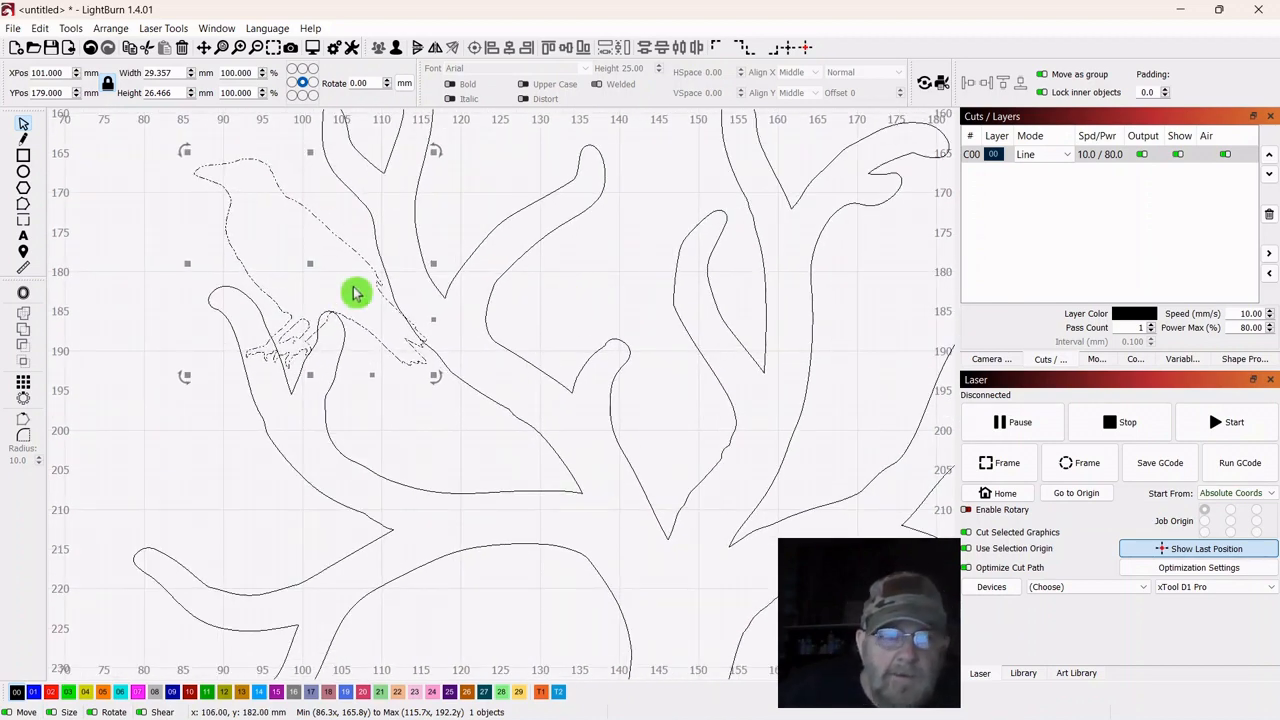
pyautogui.moveTo(314, 263); pyautogui.dragTo(282, 288)
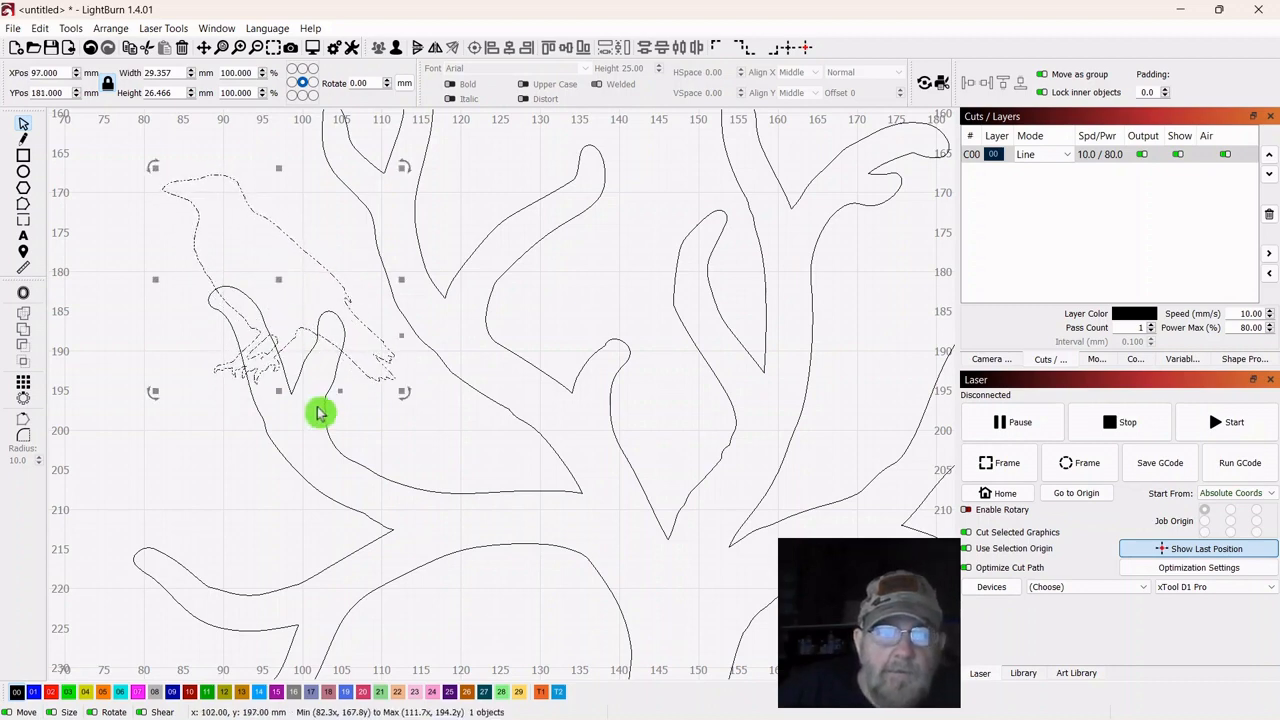
pyautogui.scroll(4, 320, 414)
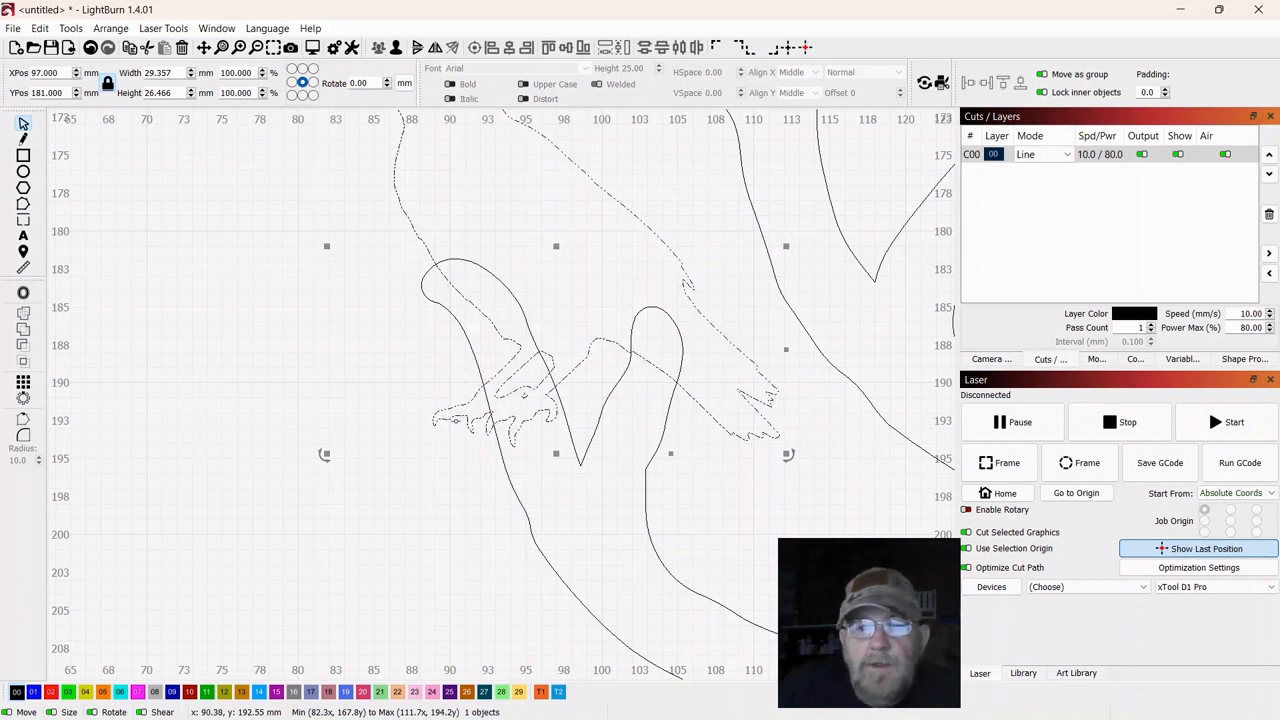
pyautogui.moveTo(556, 246); pyautogui.dragTo(604, 261)
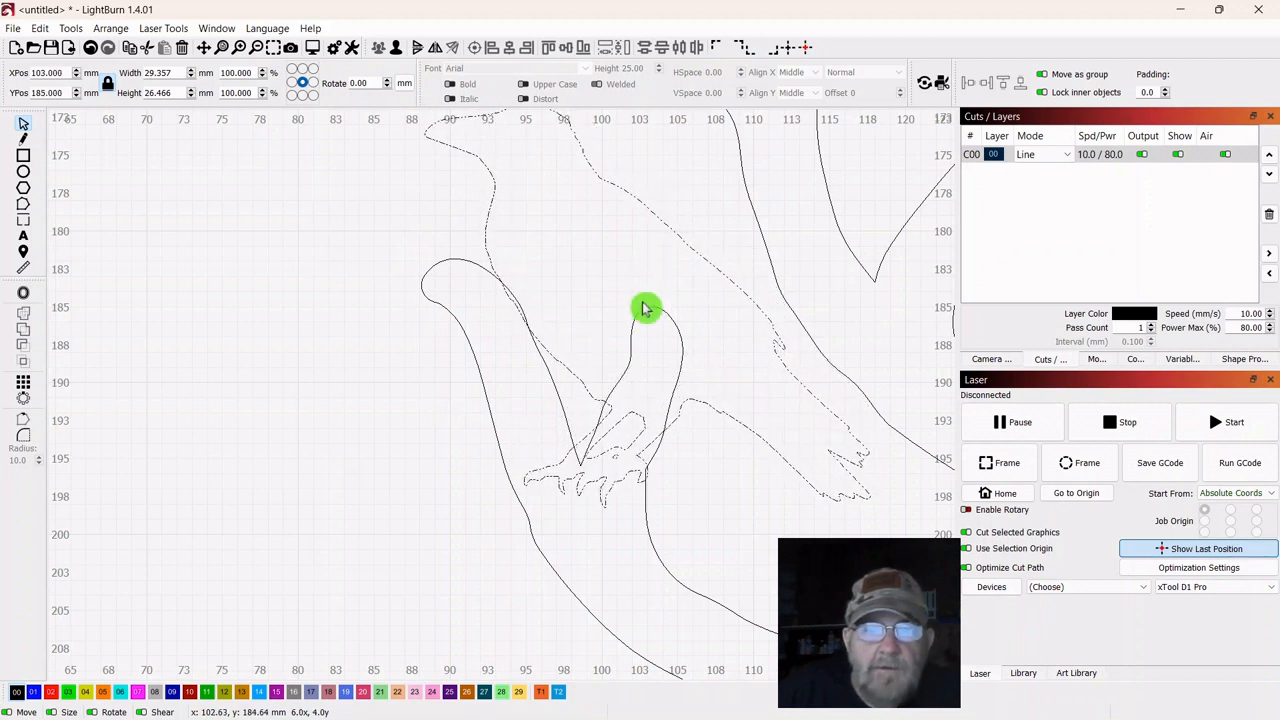
pyautogui.moveTo(643, 303); pyautogui.dragTo(639, 295)
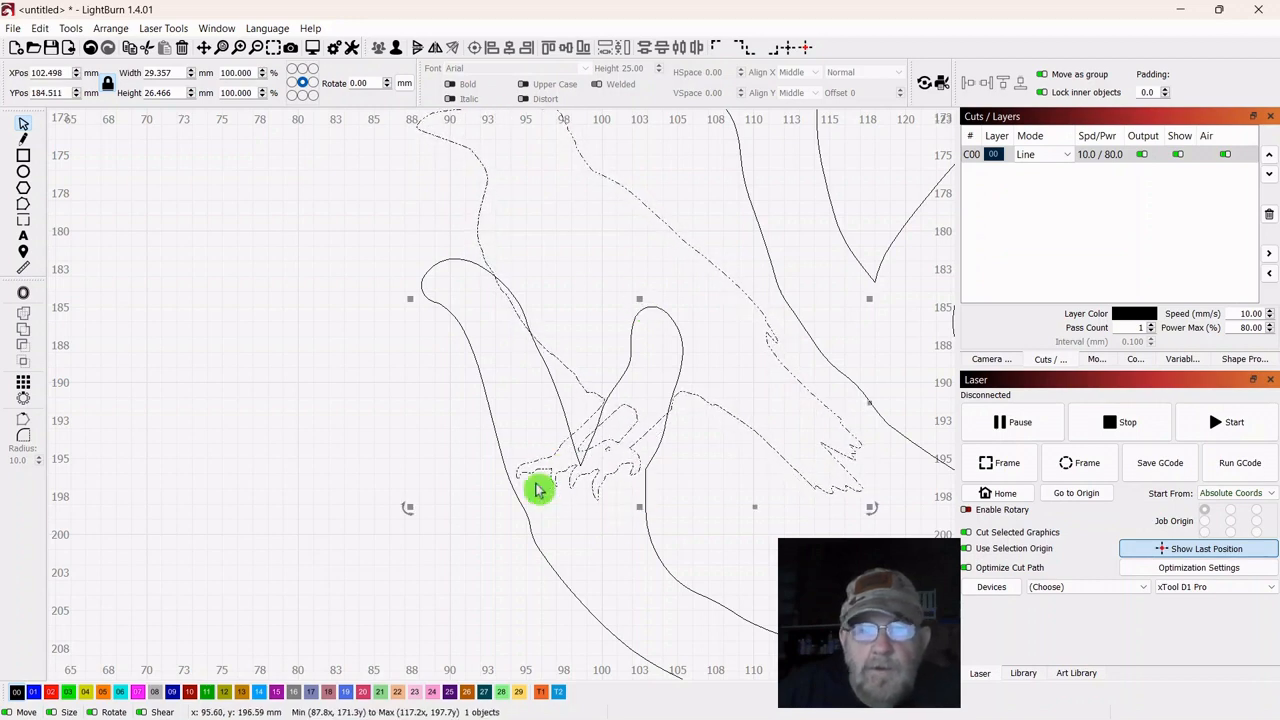
# Merge the raven and the tree into a single combined outline
pyautogui.scroll(-5, 273, 433)
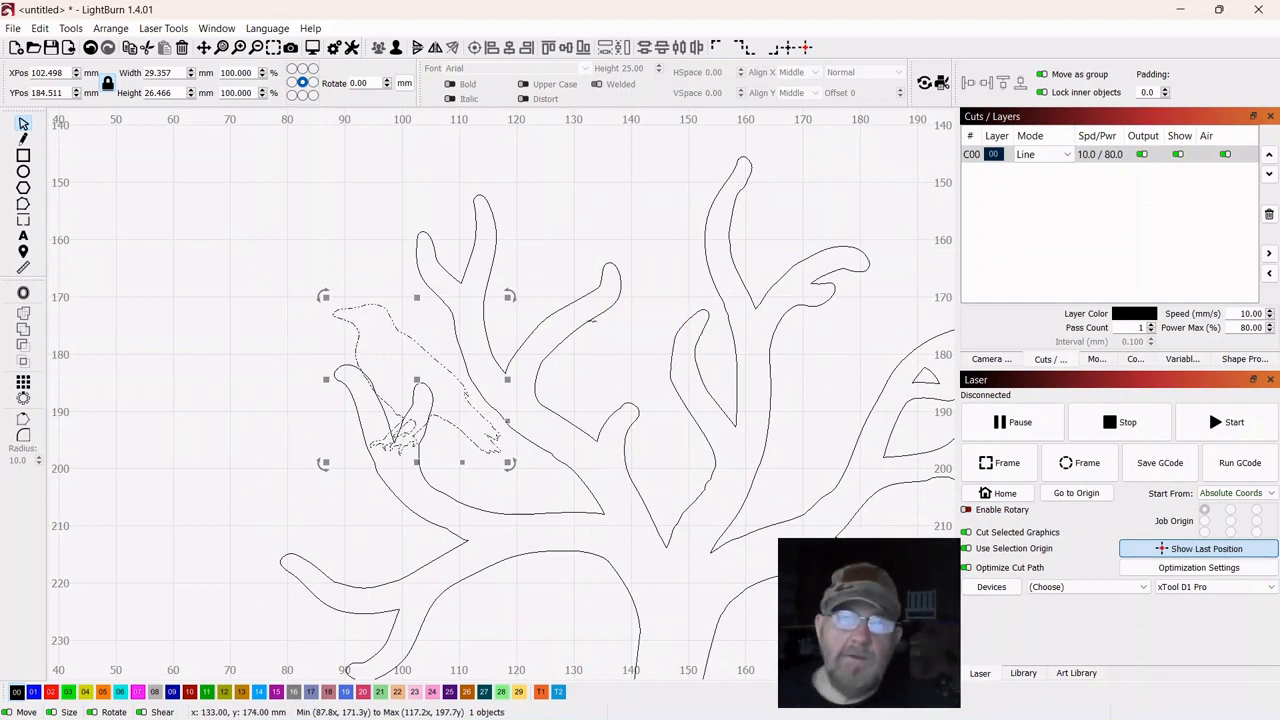
pyautogui.keyDown('shift'); pyautogui.click(592, 320); pyautogui.keyUp('shift')
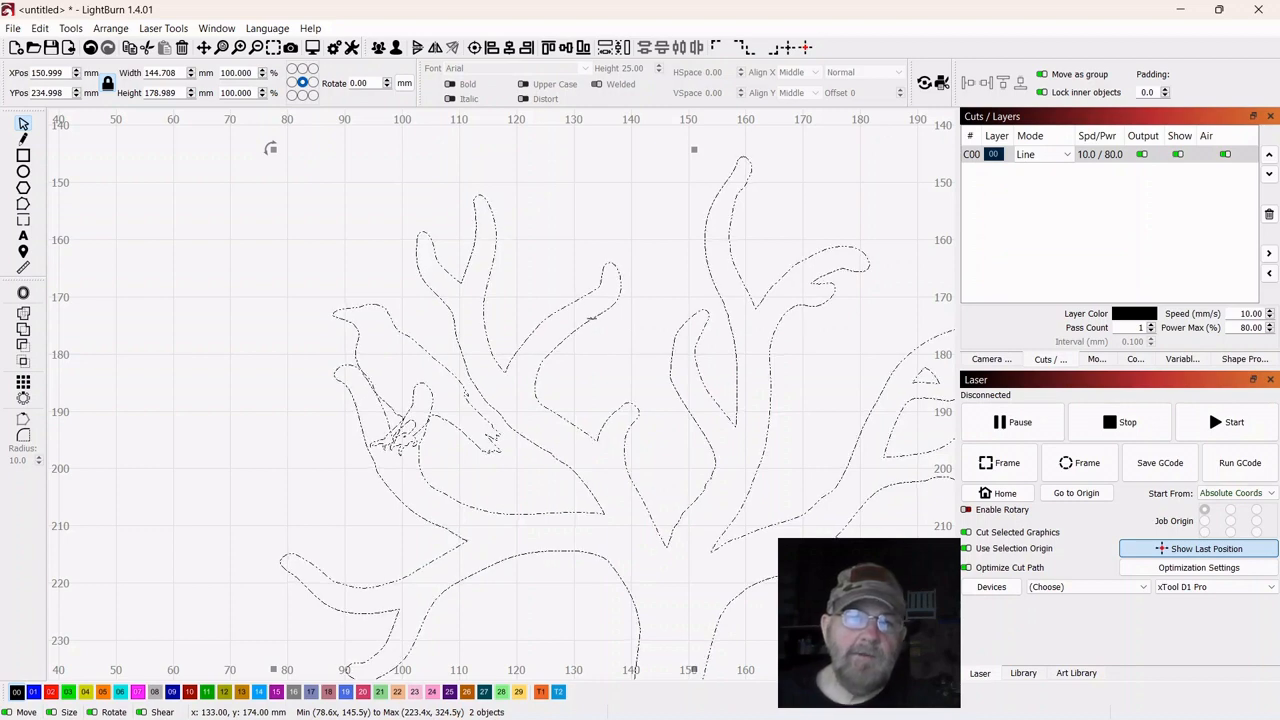
pyautogui.click(27, 318)
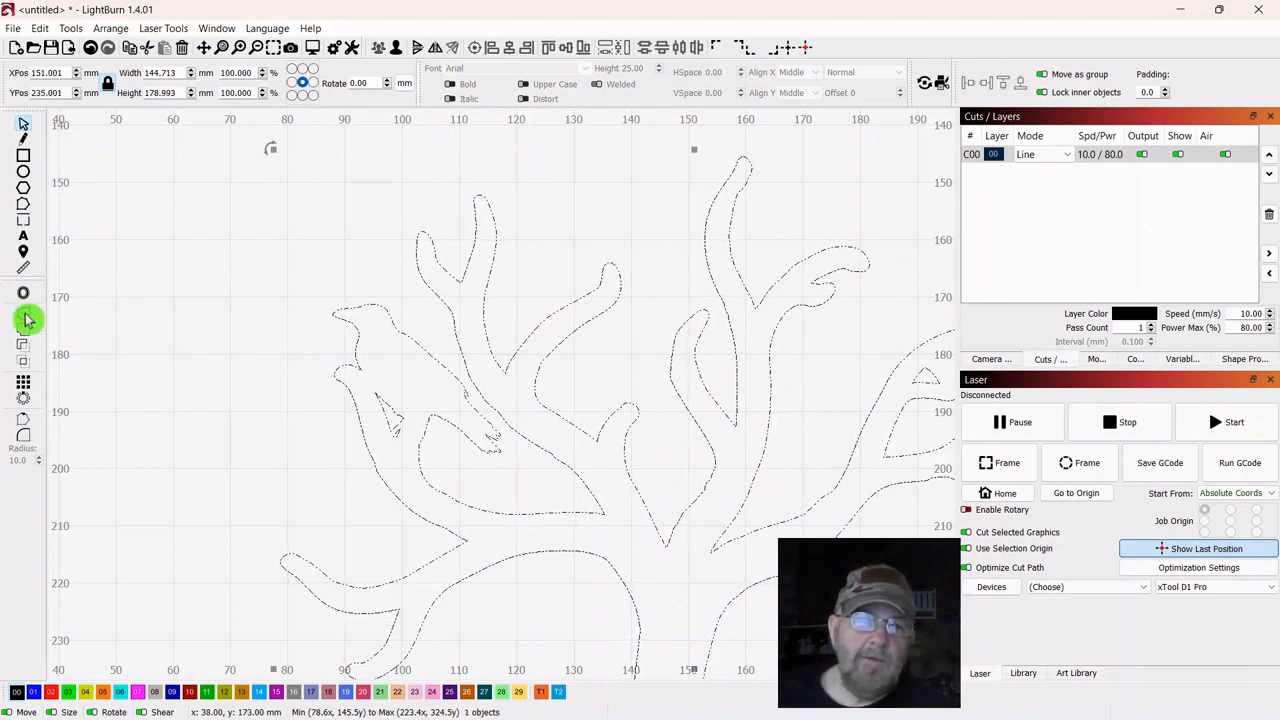
pyautogui.click(191, 421)
pyautogui.scroll(-4, 191, 421)
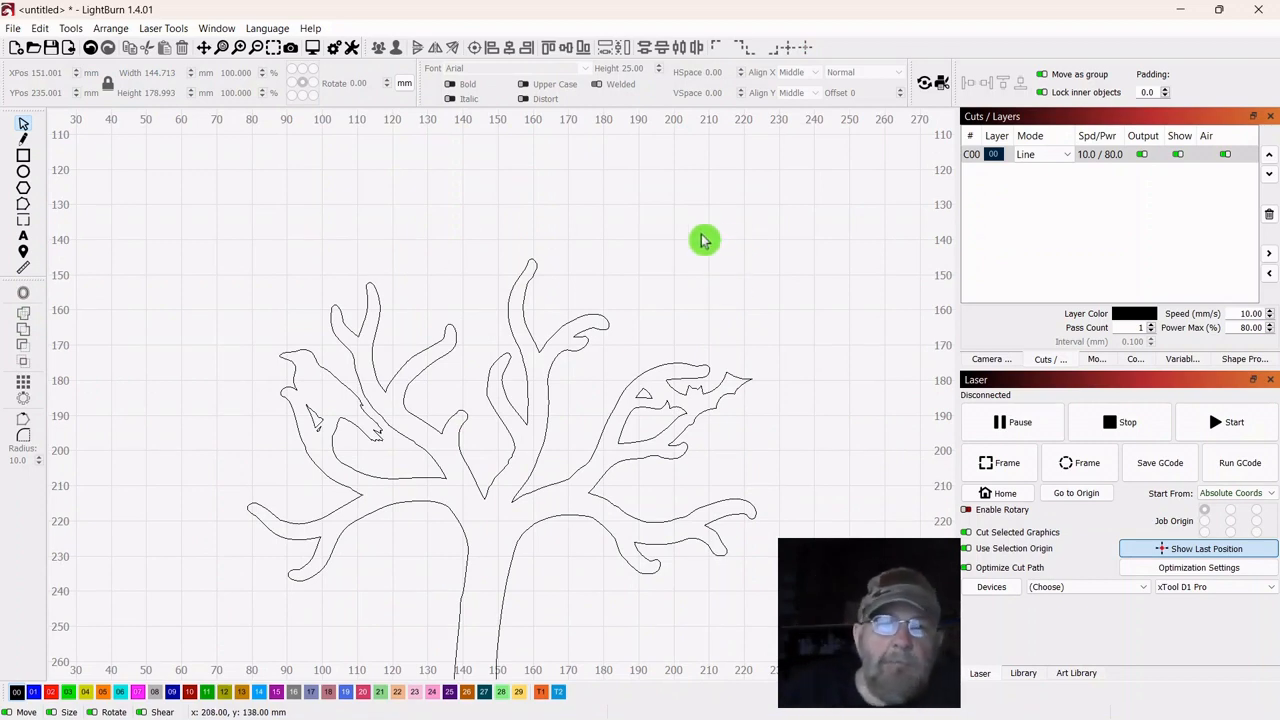
pyautogui.scroll(1, 703, 240)
pyautogui.scroll(-1, 695, 262)
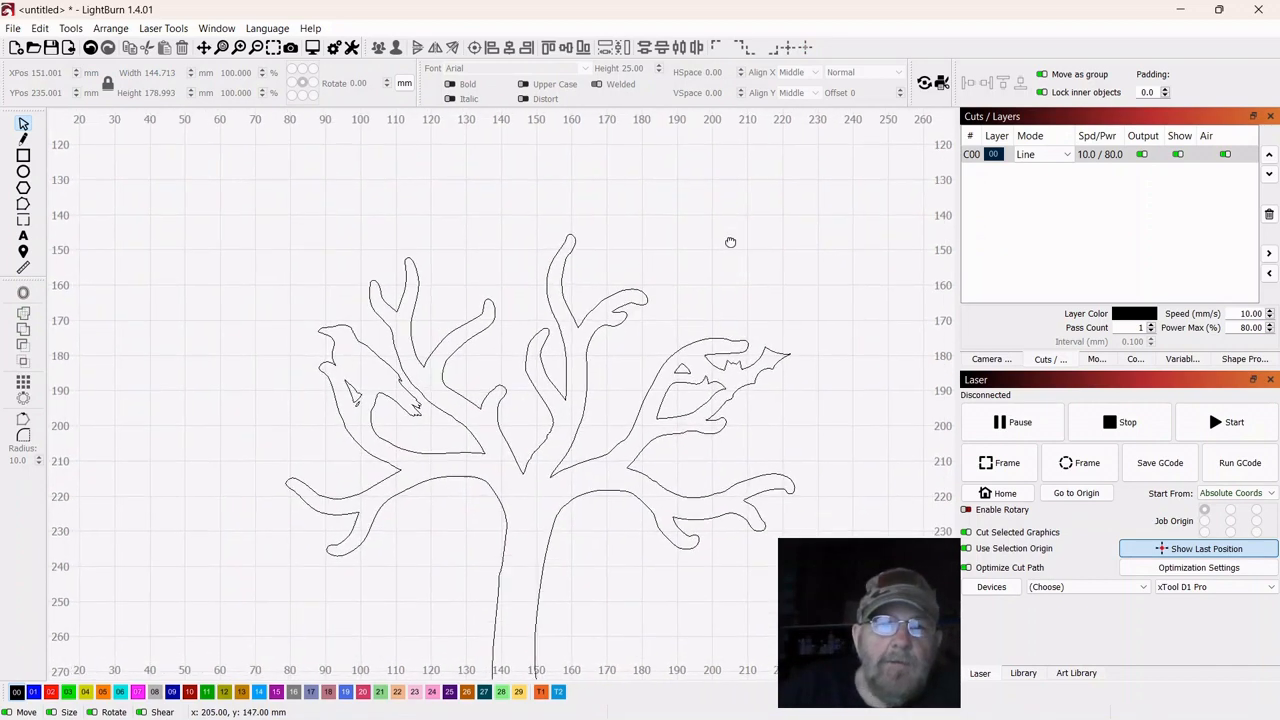
# Import 4_vulture.svg, shrink it to about 115 mm wide by 102 mm high, and place it above the tree
pyautogui.click(69, 52)
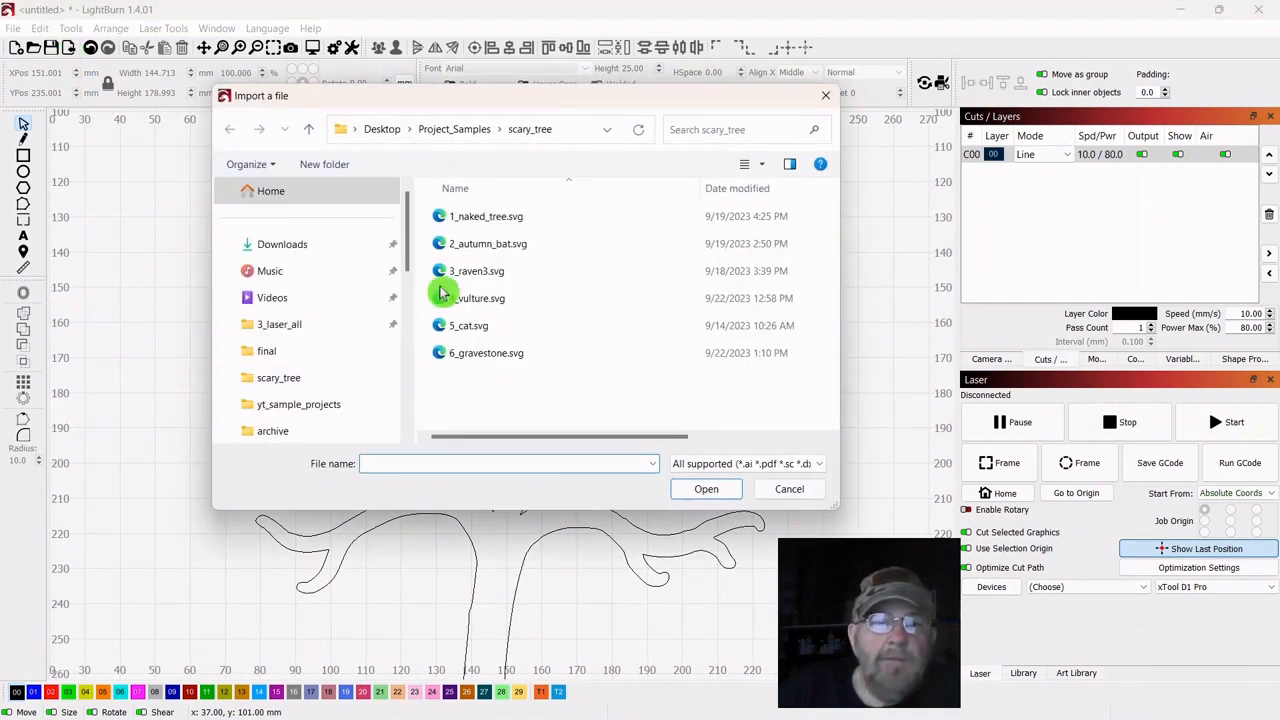
pyautogui.doubleClick(476, 303)
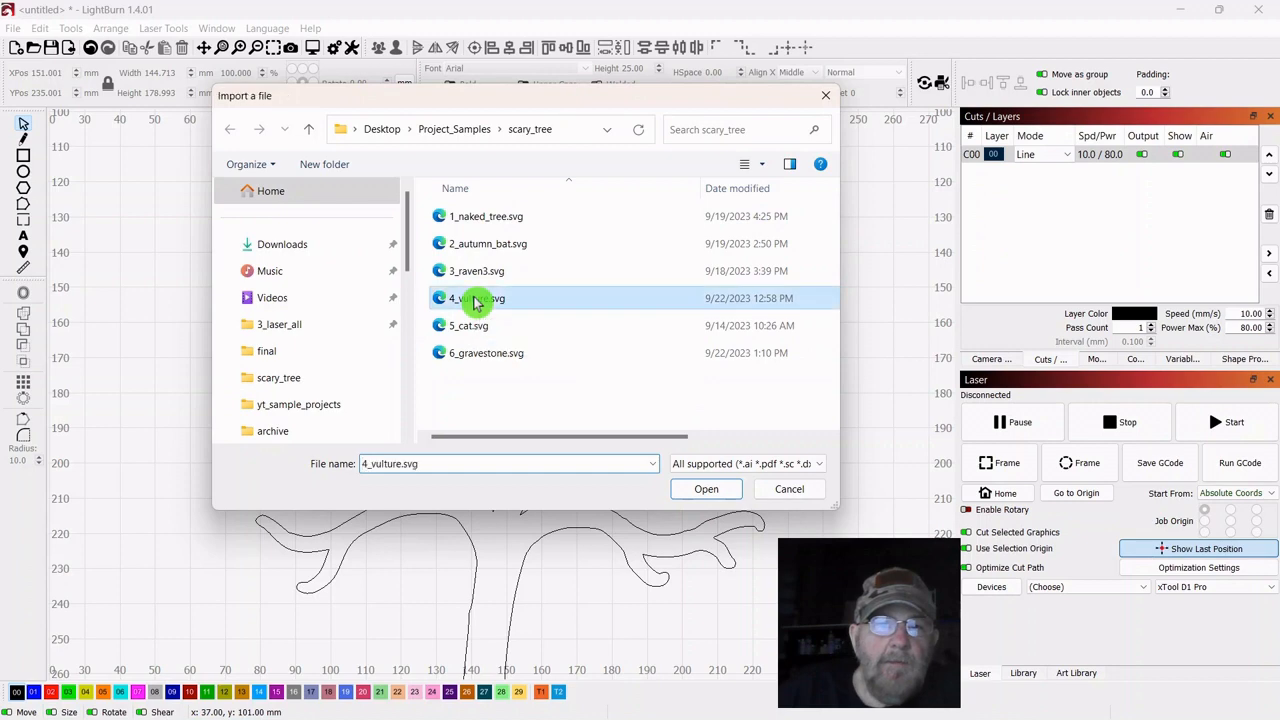
pyautogui.scroll(-3, 648, 346)
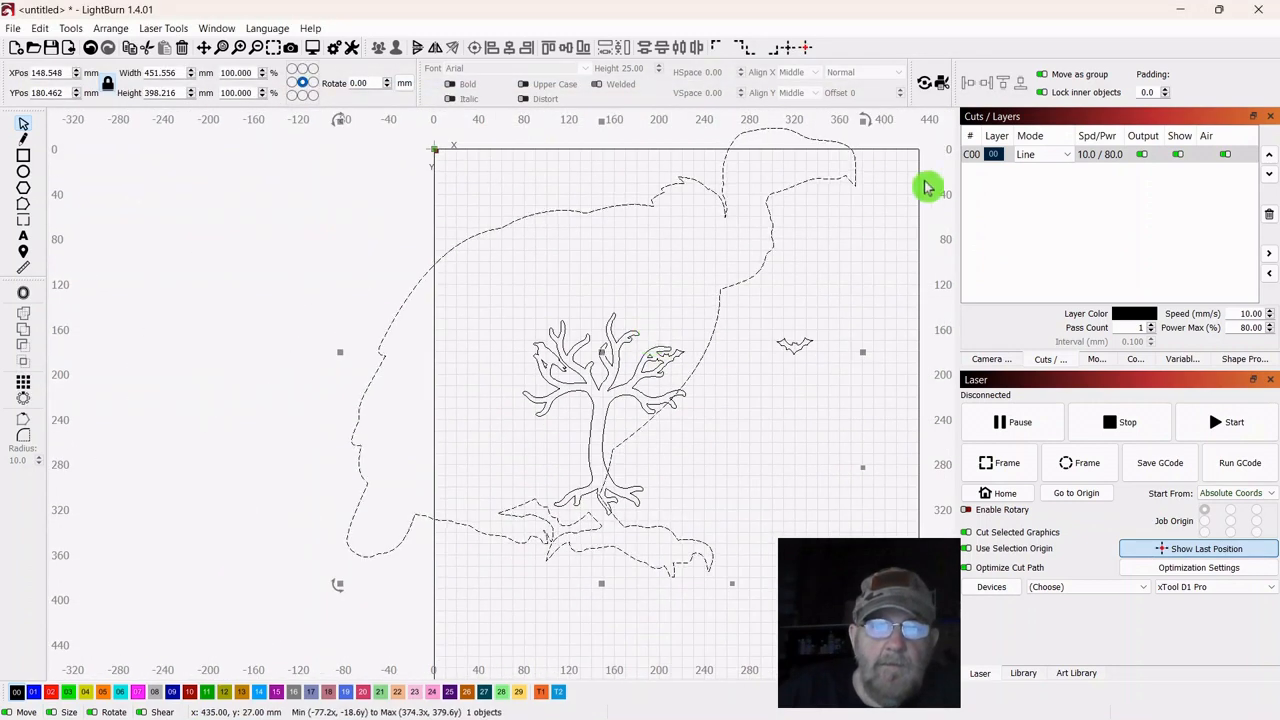
pyautogui.scroll(-1, 892, 222)
pyautogui.moveTo(867, 136); pyautogui.dragTo(517, 423)
pyautogui.click(493, 483)
pyautogui.moveTo(493, 483); pyautogui.dragTo(722, 278)
pyautogui.moveTo(812, 490); pyautogui.dragTo(623, 557)
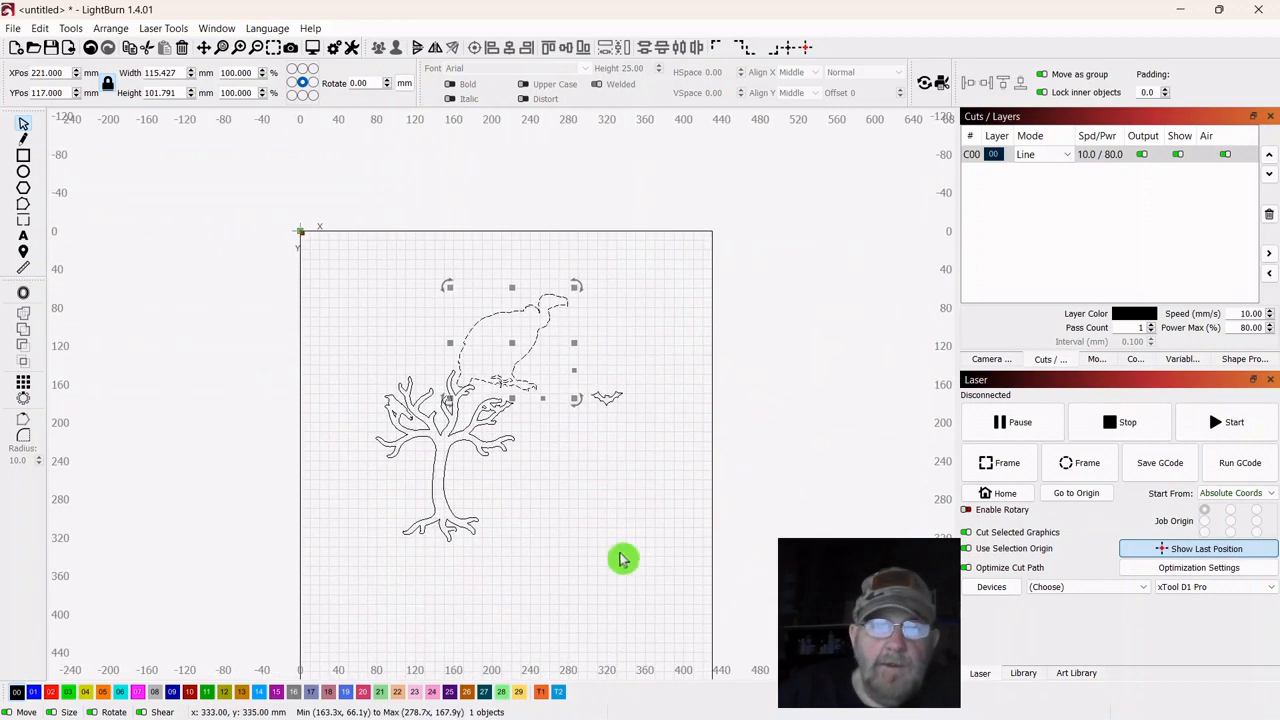
# Shrink the vulture to about 37 mm wide by 33 mm high and move it over the tree's upper middle branches
pyautogui.scroll(1, 623, 545)
pyautogui.moveTo(565, 244); pyautogui.dragTo(492, 317)
pyautogui.moveTo(529, 498); pyautogui.dragTo(589, 515)
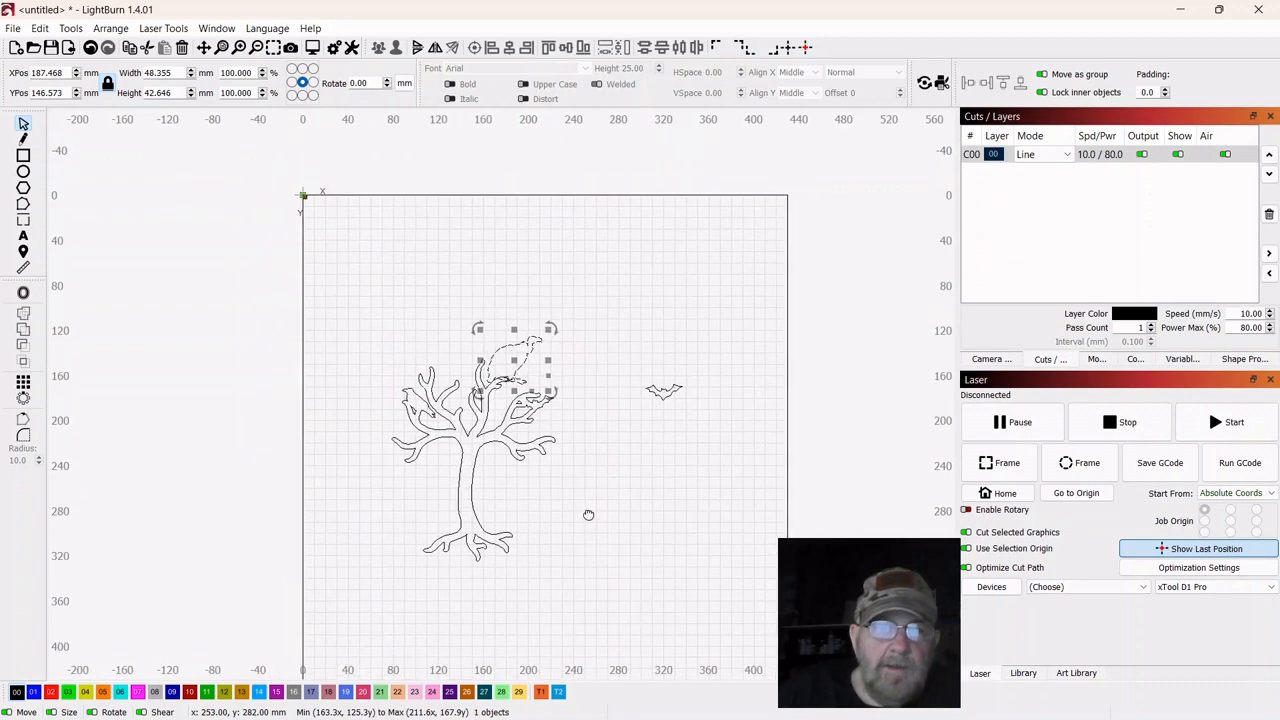
pyautogui.scroll(5, 593, 515)
pyautogui.moveTo(580, 374); pyautogui.dragTo(695, 499)
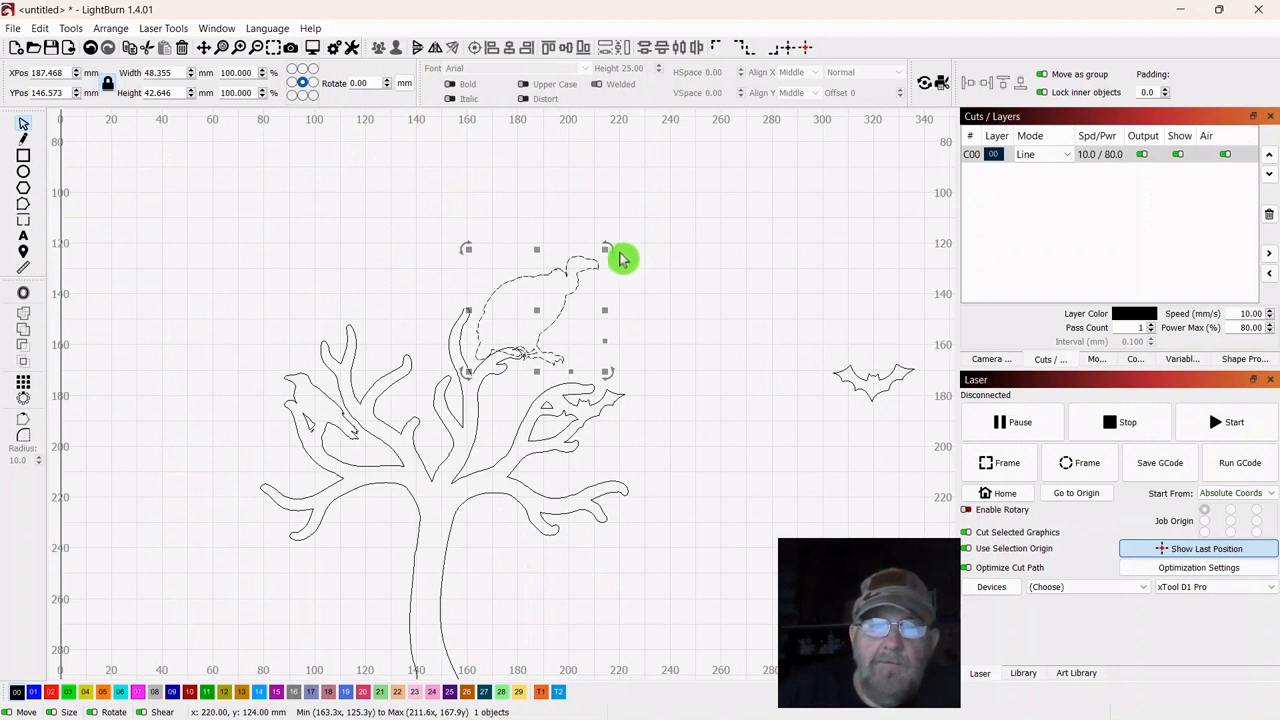
pyautogui.moveTo(608, 250); pyautogui.dragTo(484, 337)
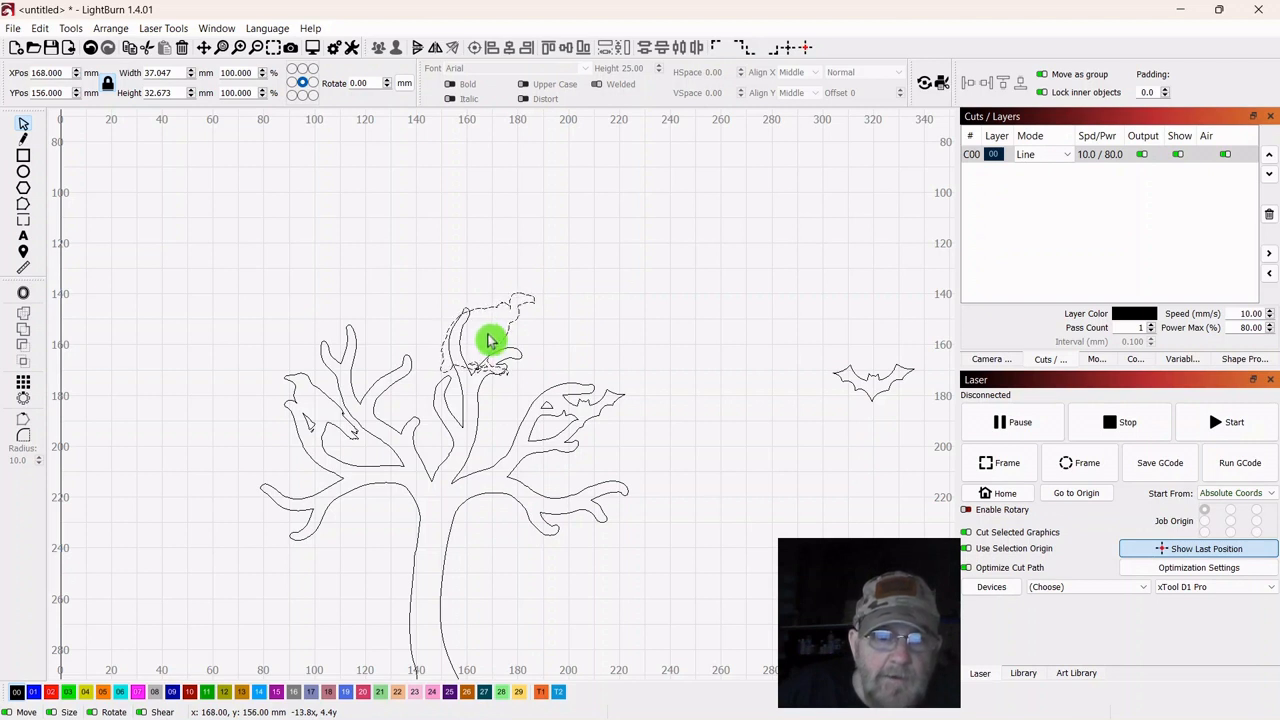
# Try the vulture over the left branches, then return it to the upper middle branch at about 40 mm wide by 35 mm high
pyautogui.moveTo(403, 381); pyautogui.dragTo(327, 395)
pyautogui.moveTo(383, 349); pyautogui.dragTo(393, 346)
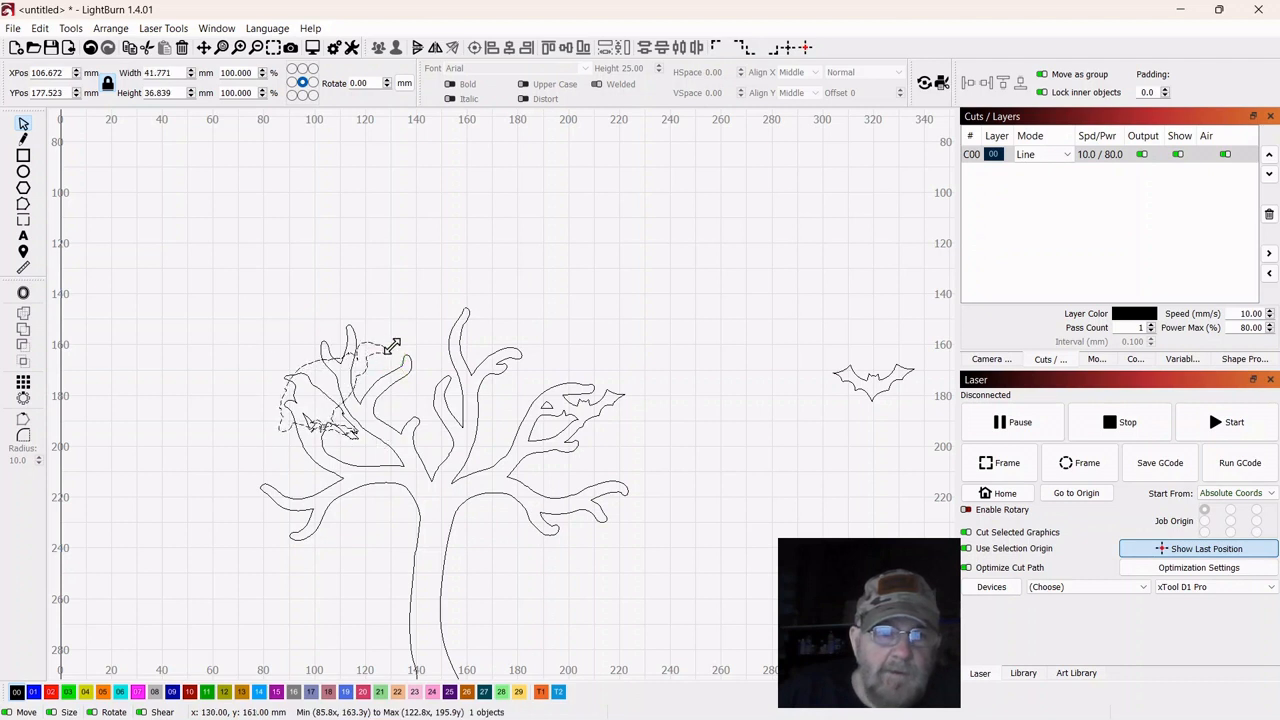
pyautogui.moveTo(333, 388); pyautogui.dragTo(476, 342)
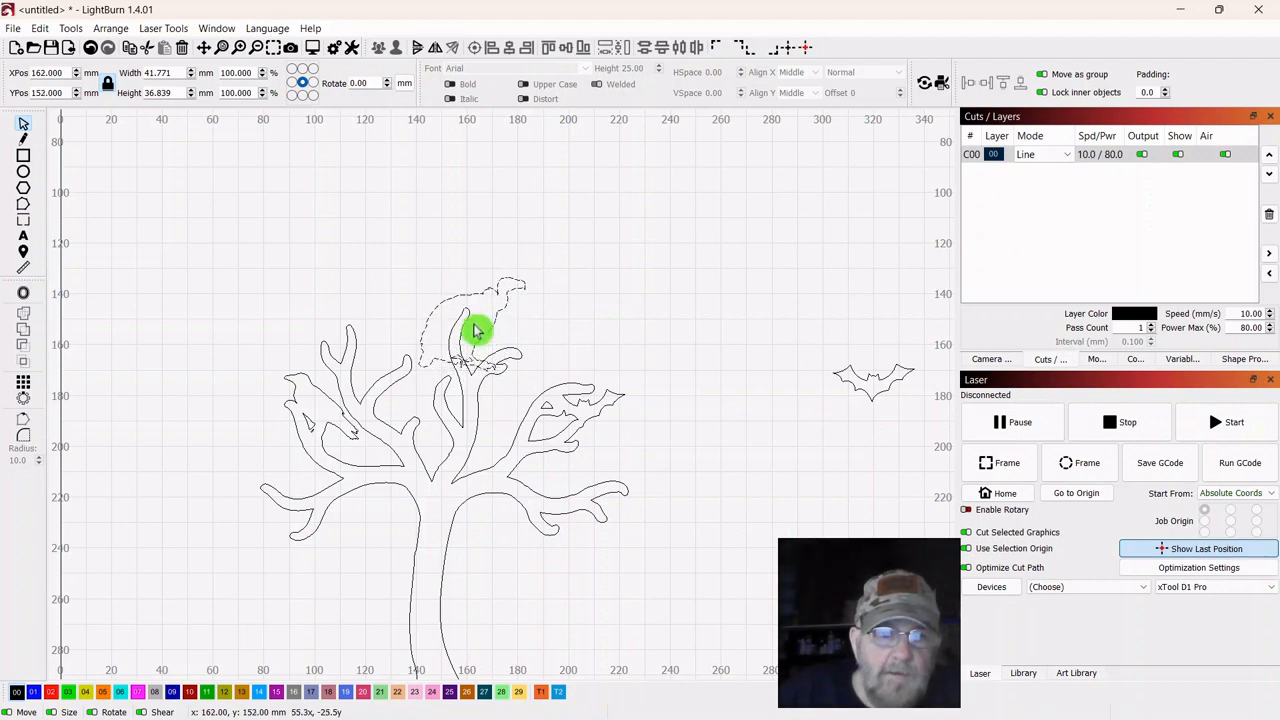
pyautogui.moveTo(476, 330); pyautogui.dragTo(505, 338)
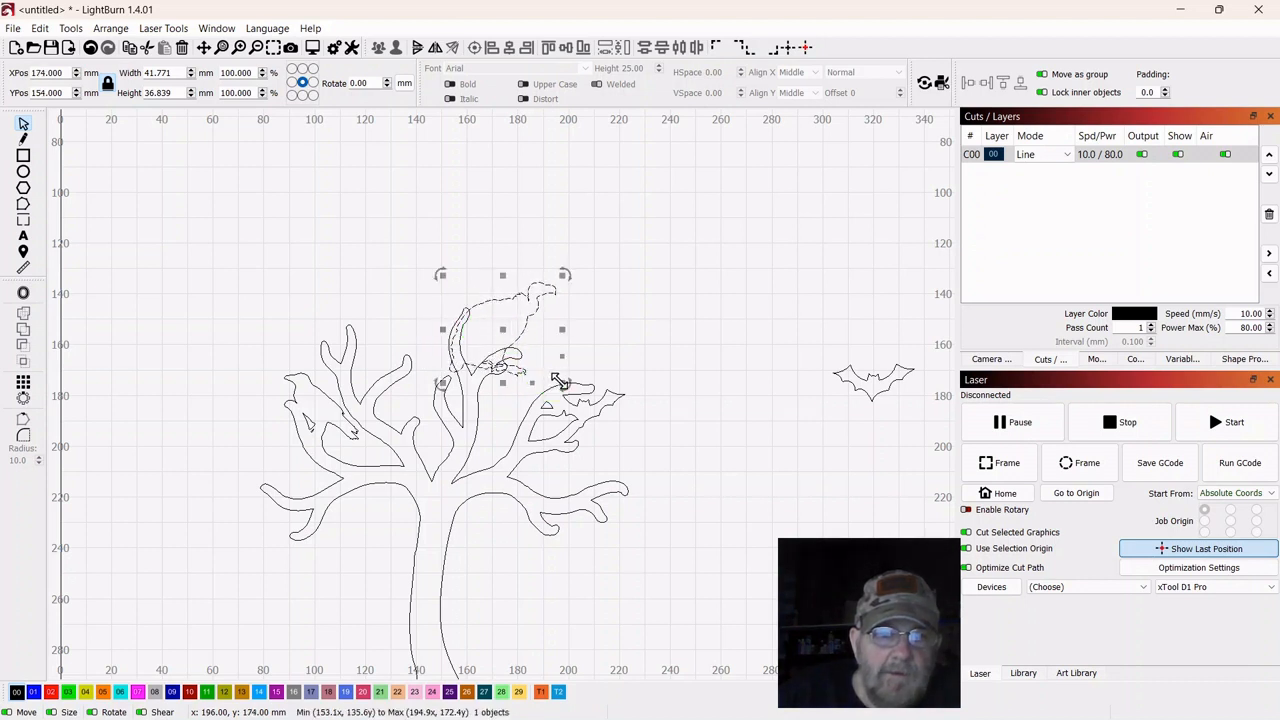
pyautogui.moveTo(558, 381); pyautogui.dragTo(557, 377)
# Narrow the vulture to about 38.4 mm and rest its feet on the upper middle branch, at about X 173, Y 148 mm
pyautogui.click(665, 306)
pyautogui.scroll(5, 663, 313)
pyautogui.moveTo(457, 387); pyautogui.dragTo(760, 334)
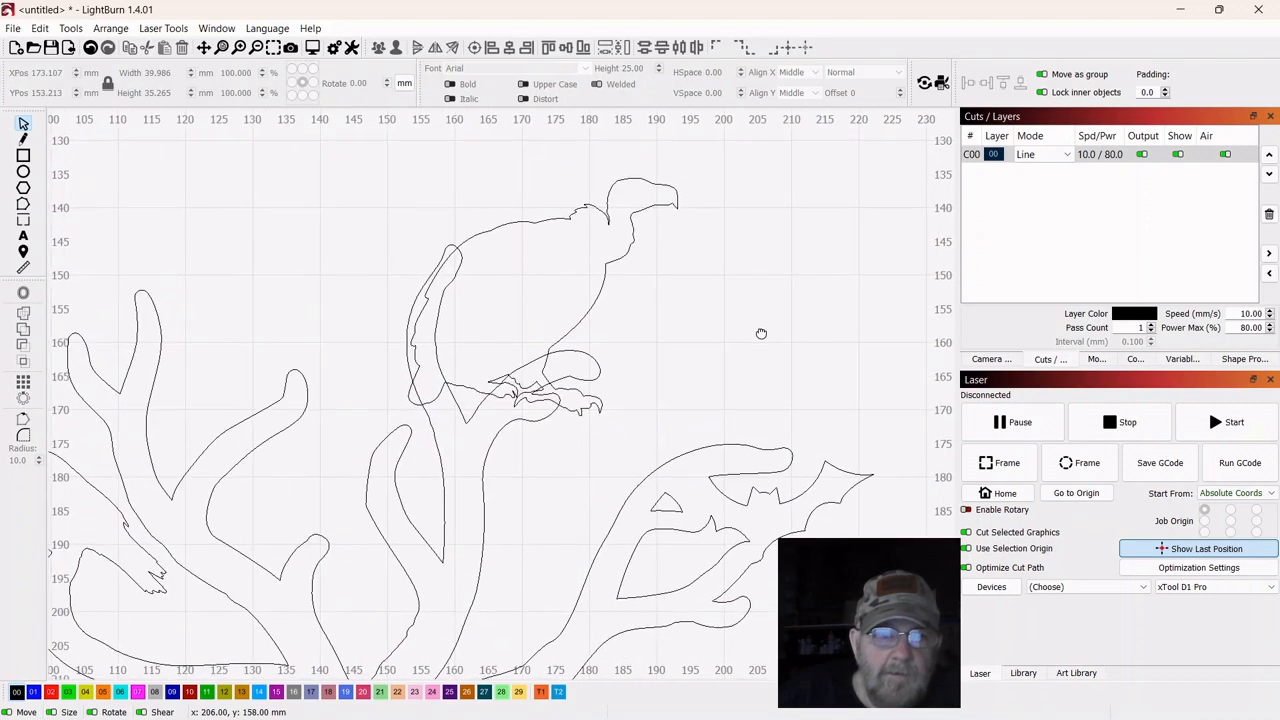
pyautogui.click(581, 303)
pyautogui.moveTo(541, 298); pyautogui.dragTo(537, 265)
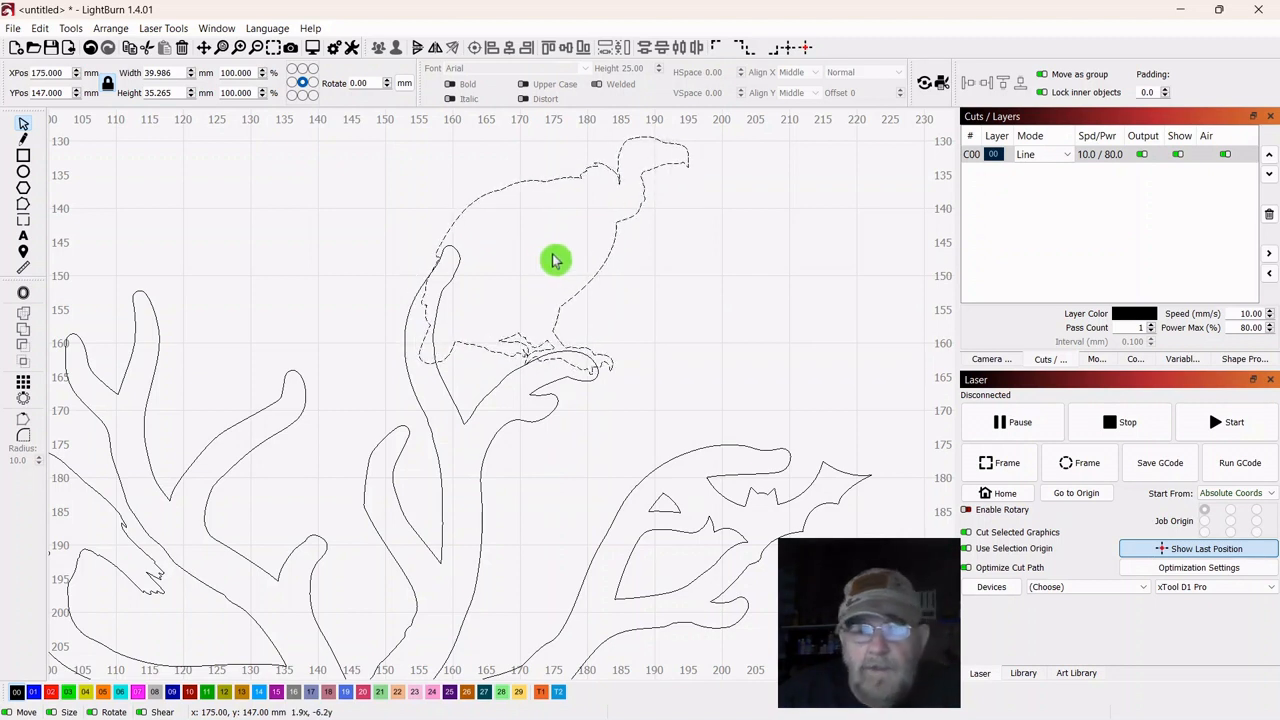
pyautogui.moveTo(553, 256); pyautogui.dragTo(553, 256)
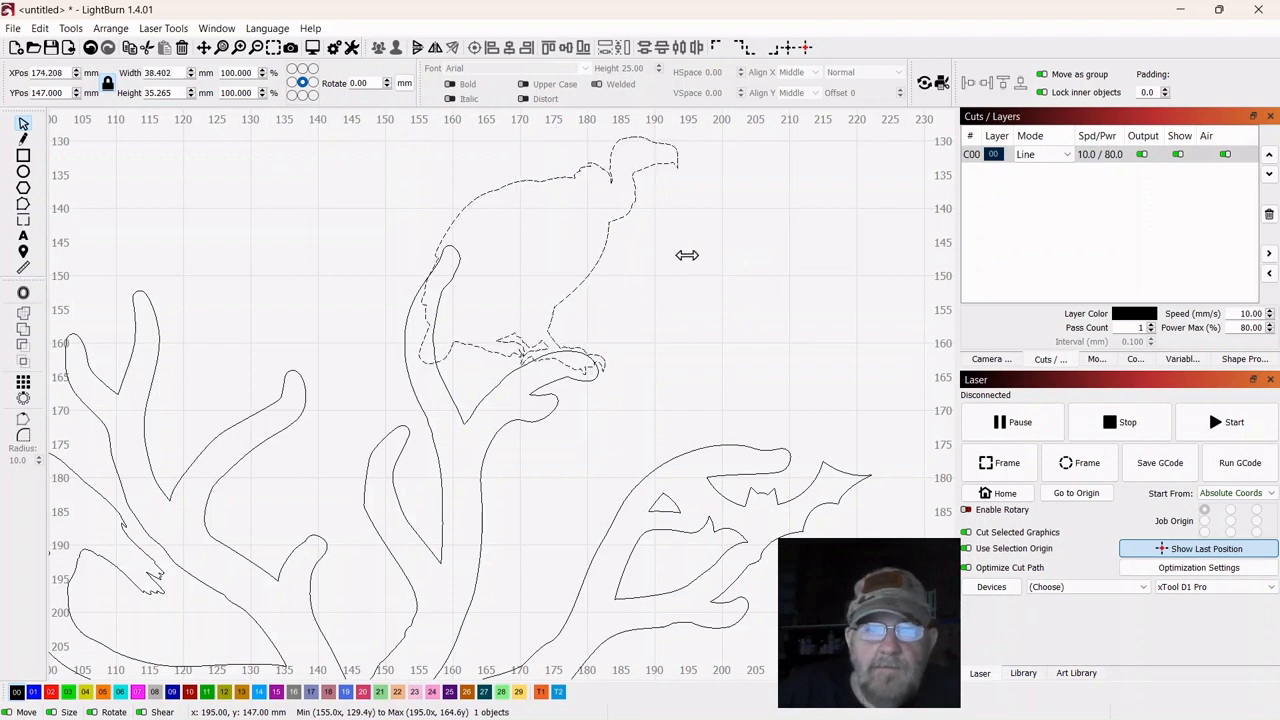
pyautogui.moveTo(545, 254); pyautogui.dragTo(541, 270)
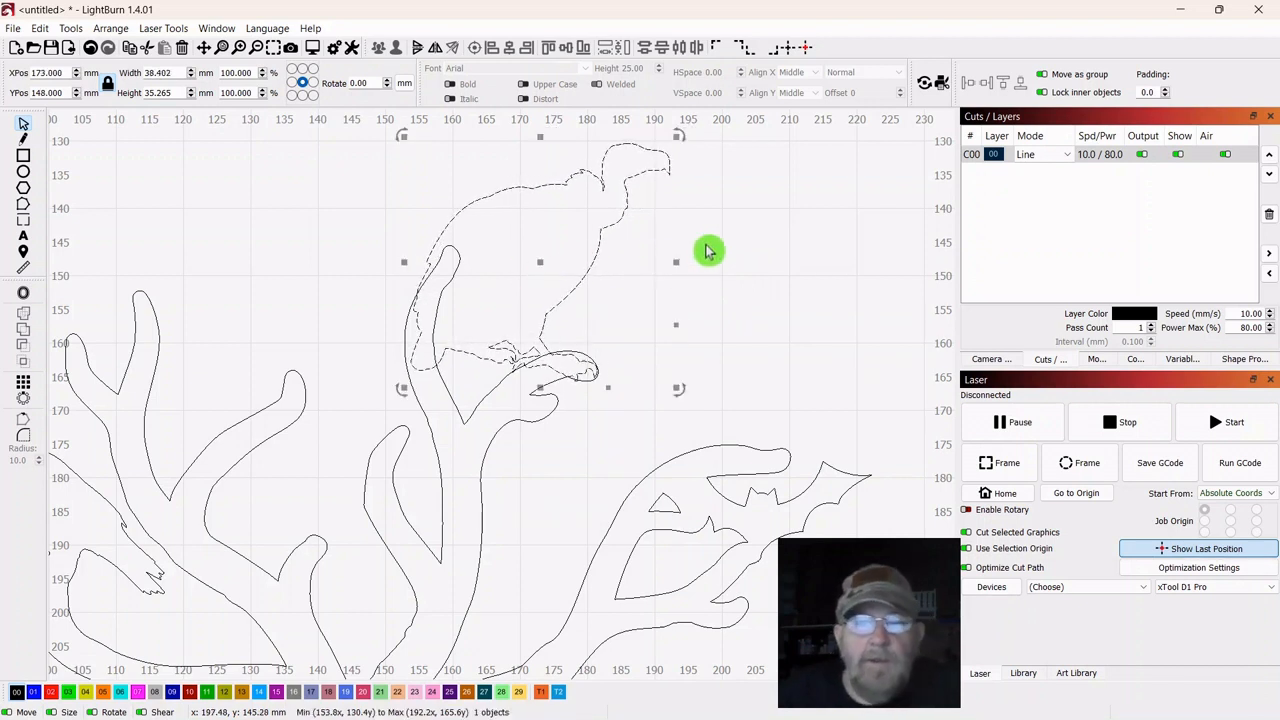
# Merge the vulture and the tree into a single combined outline
pyautogui.keyDown('shift'); pyautogui.click(482, 505); pyautogui.keyUp('shift')
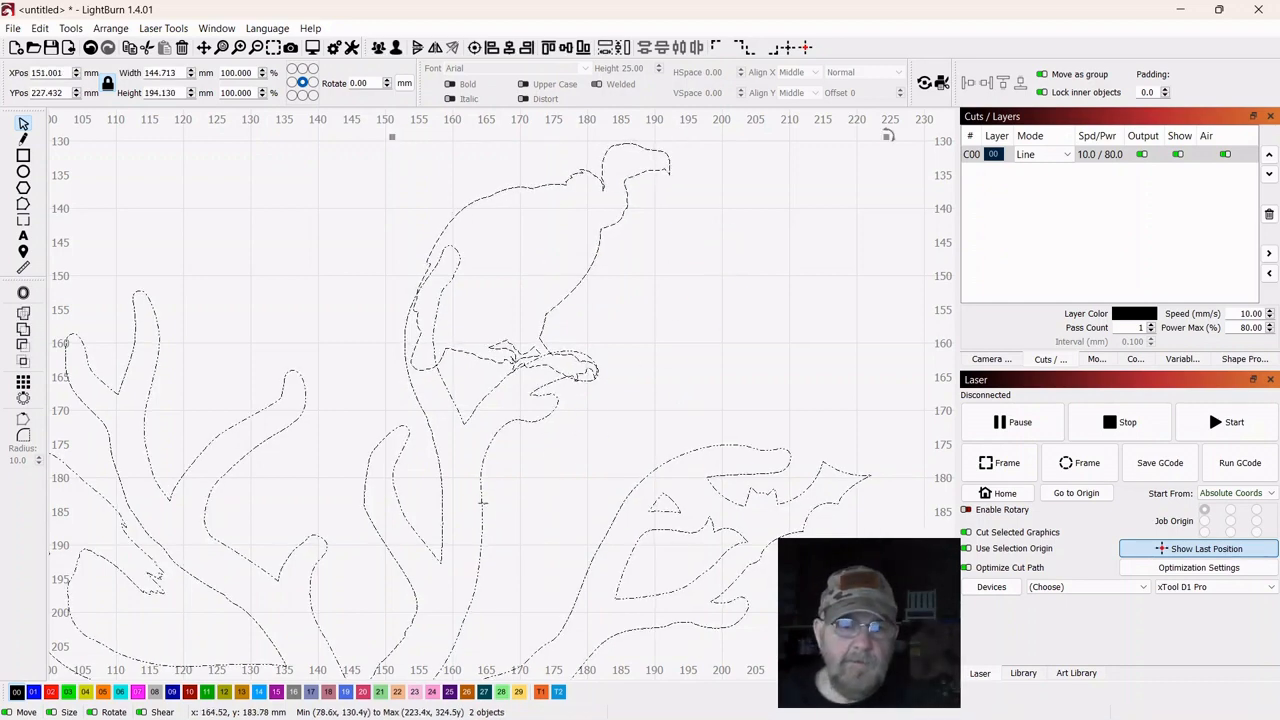
pyautogui.click(27, 318)
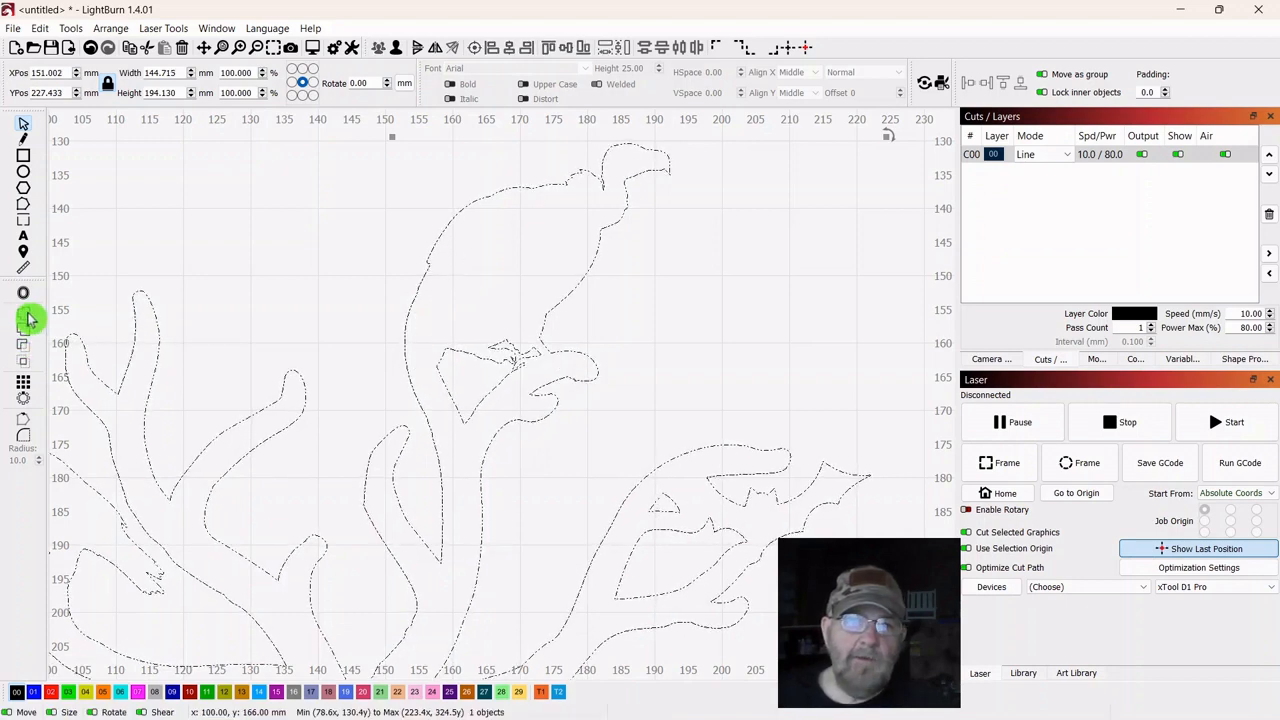
pyautogui.click(640, 348)
pyautogui.scroll(-8, 712, 340)
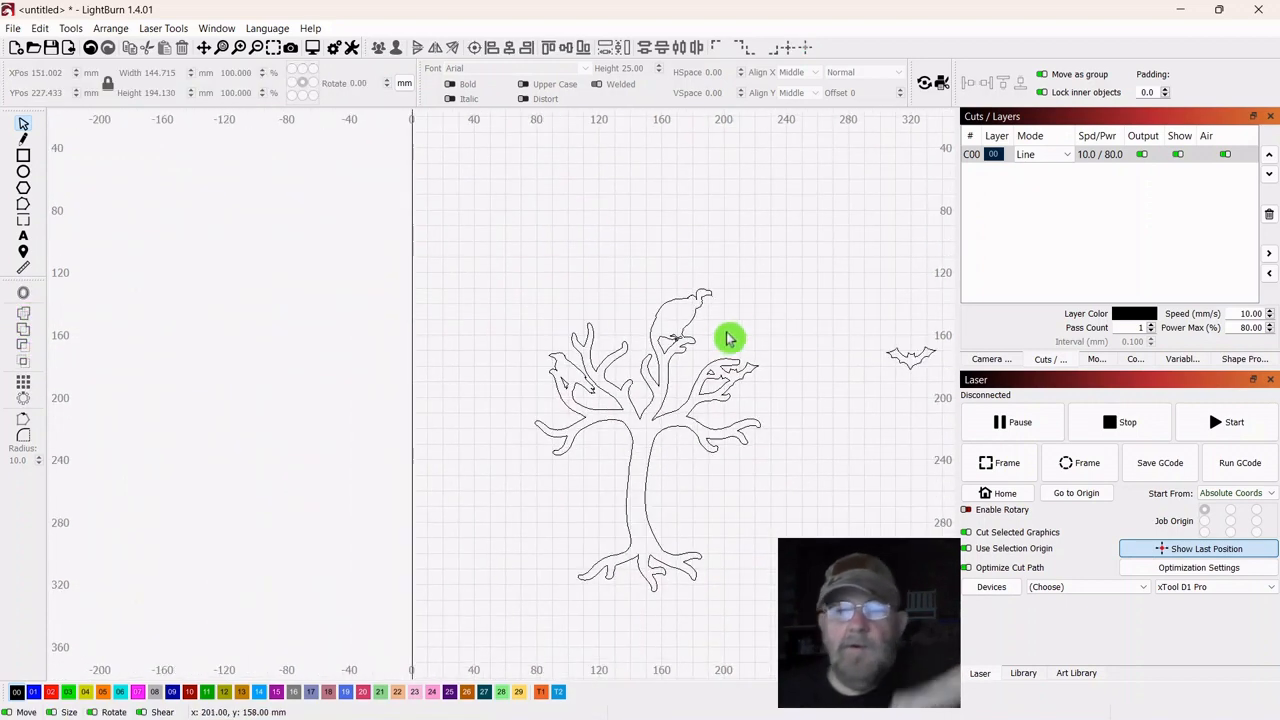
# Import 5_cat.svg into the design
pyautogui.scroll(2, 748, 300)
pyautogui.moveTo(750, 308); pyautogui.dragTo(659, 180)
pyautogui.moveTo(766, 297)
pyautogui.mouseDown()
pyautogui.moveTo(740, 266)
pyautogui.moveTo(746, 283)
pyautogui.mouseUp()
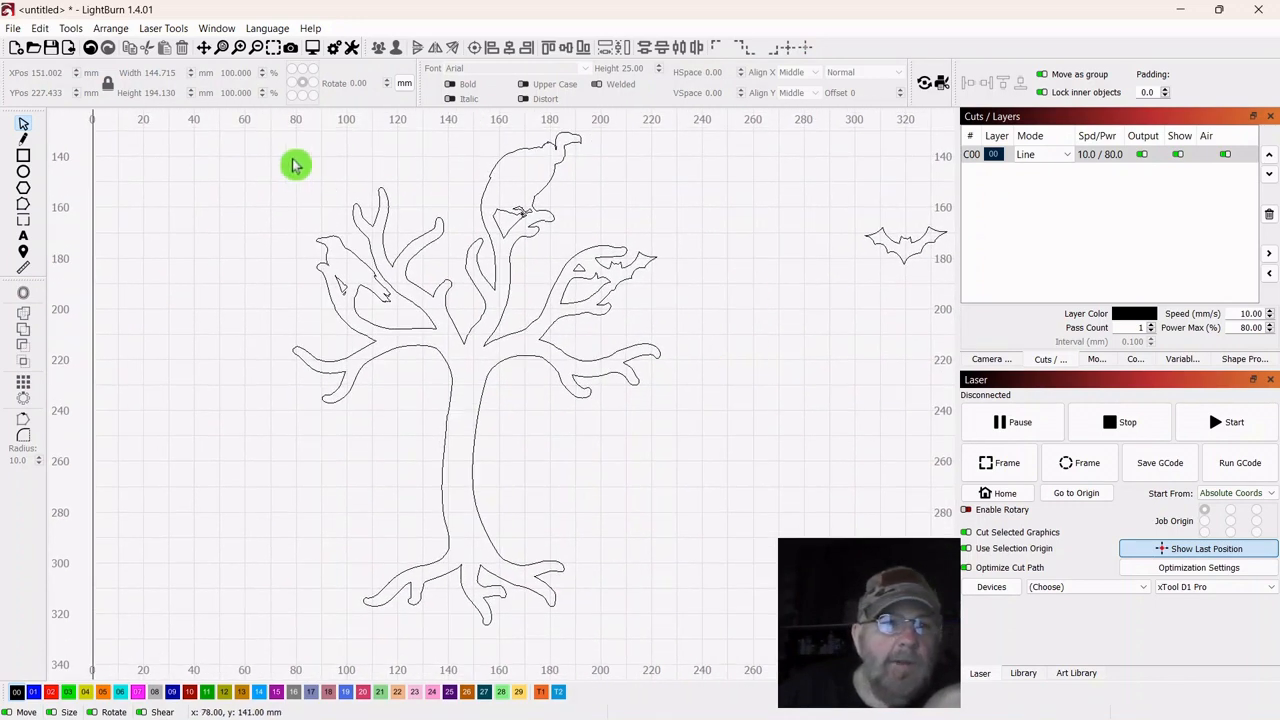
pyautogui.click(72, 50)
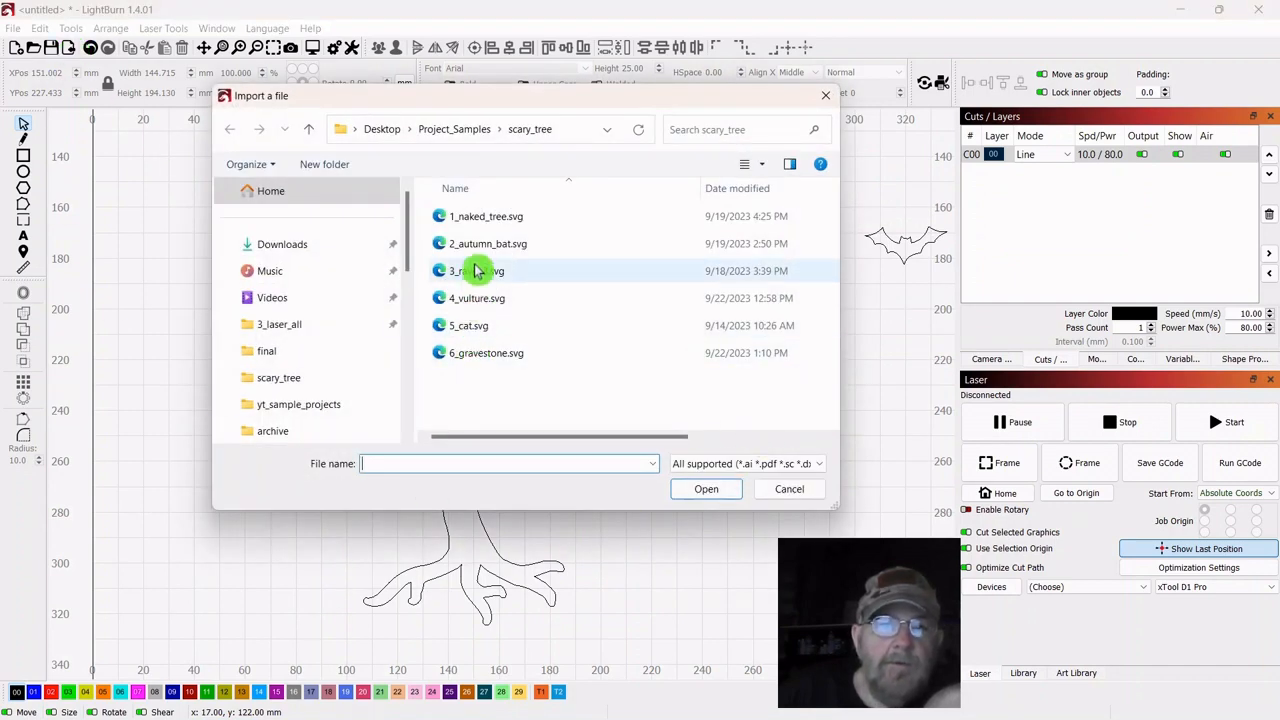
pyautogui.doubleClick(467, 330)
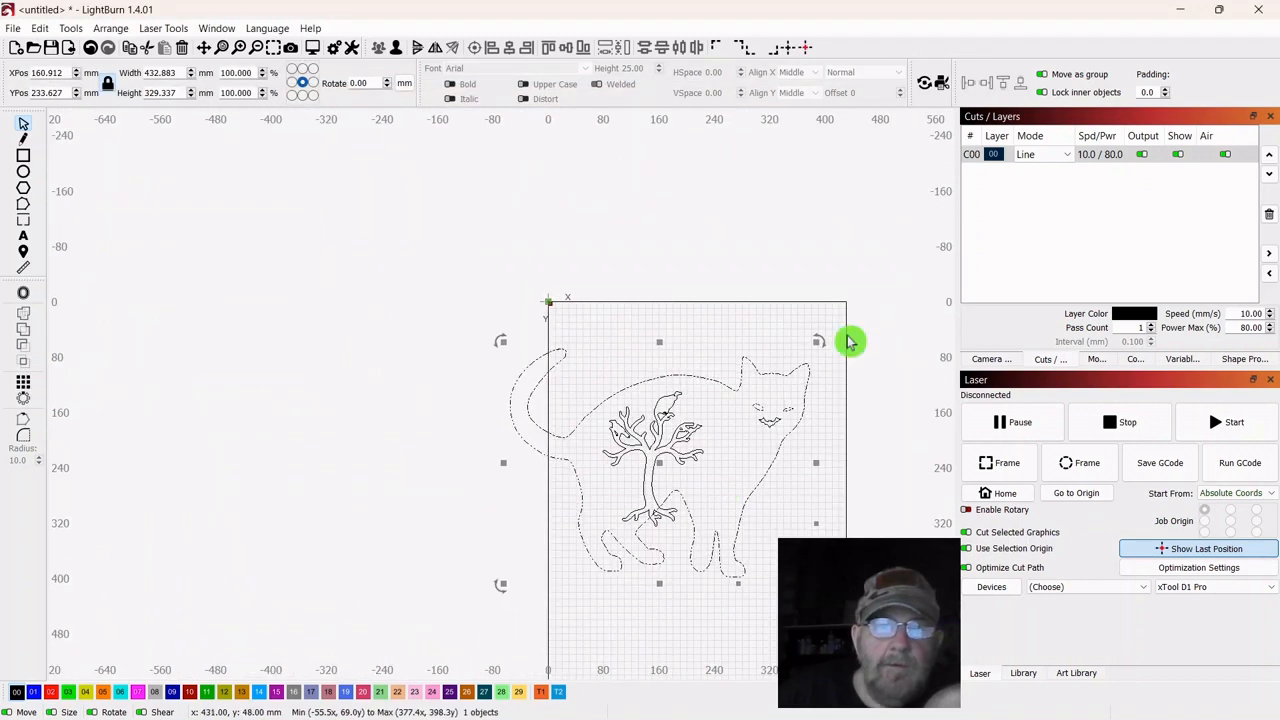
# Shrink the cat to about 37 mm wide by 28 mm high and move it clear of the tree, right of its roots
pyautogui.moveTo(817, 343); pyautogui.dragTo(593, 513)
pyautogui.scroll(6, 745, 598)
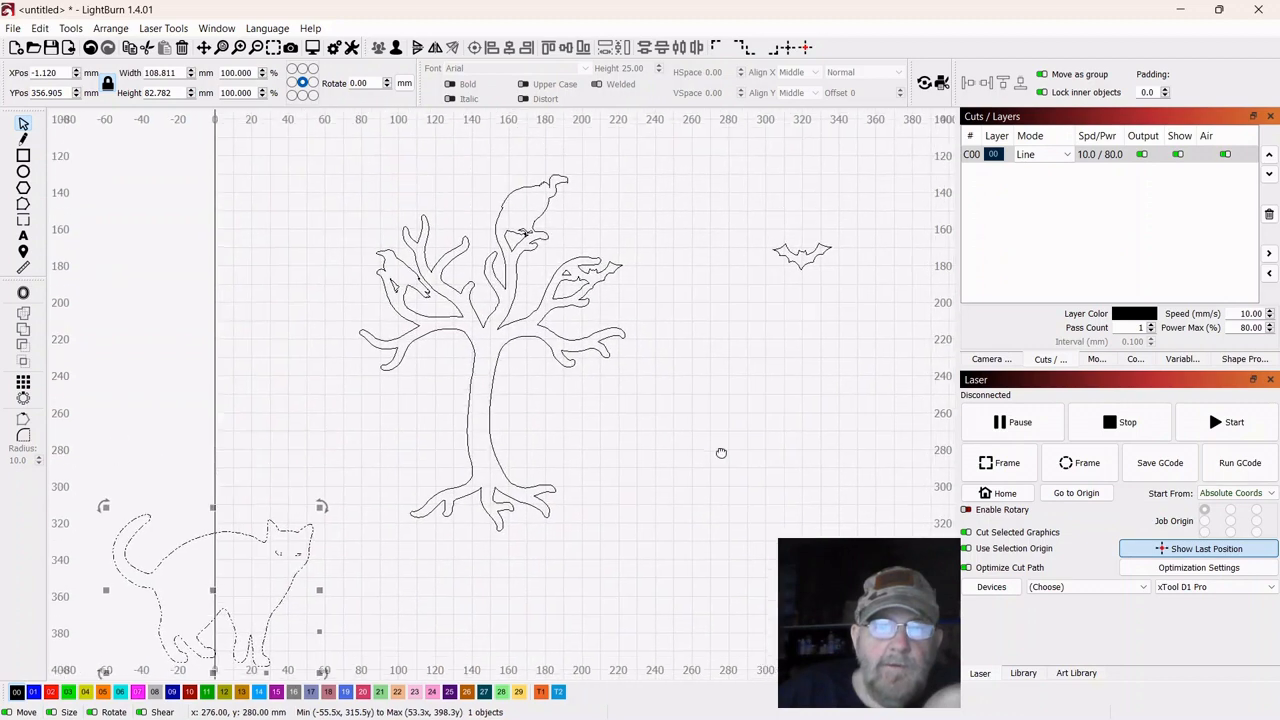
pyautogui.moveTo(246, 531); pyautogui.dragTo(779, 393)
pyautogui.moveTo(887, 313); pyautogui.dragTo(754, 411)
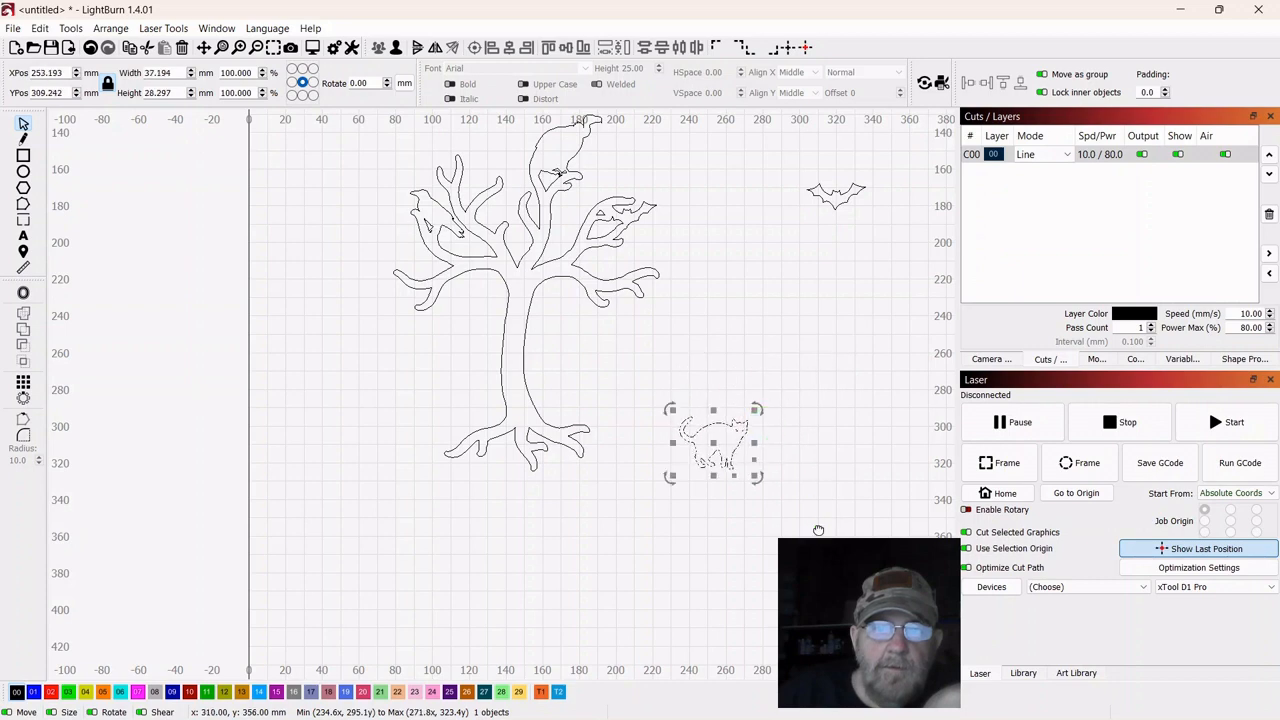
# Place the cat over the tree's right-hand roots and shrink it to about 21 mm wide by 16 mm high
pyautogui.moveTo(818, 530); pyautogui.dragTo(743, 497)
pyautogui.moveTo(637, 410); pyautogui.dragTo(486, 374)
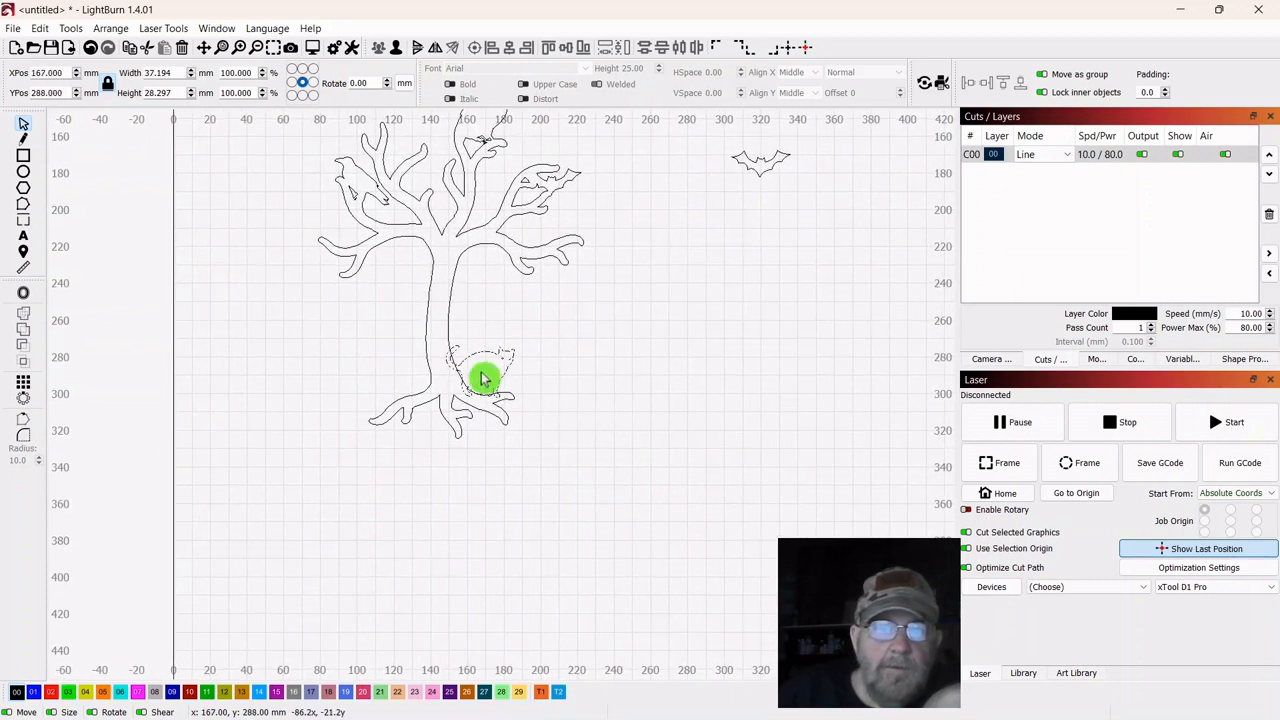
pyautogui.scroll(6, 594, 403)
pyautogui.moveTo(583, 374); pyautogui.dragTo(849, 466)
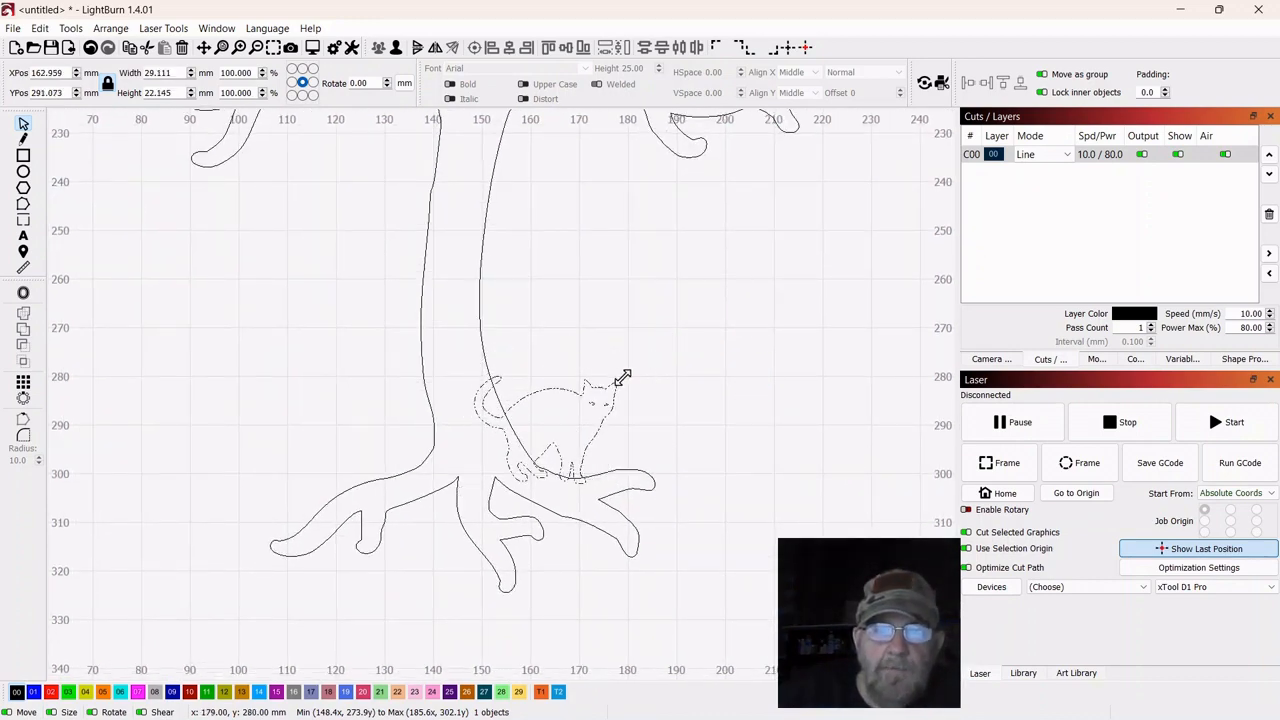
pyautogui.click(553, 460)
# Select only the cat and stand it on the upper right root, at about X 171, Y 295 mm
pyautogui.hotkey('ctrl', 'a')
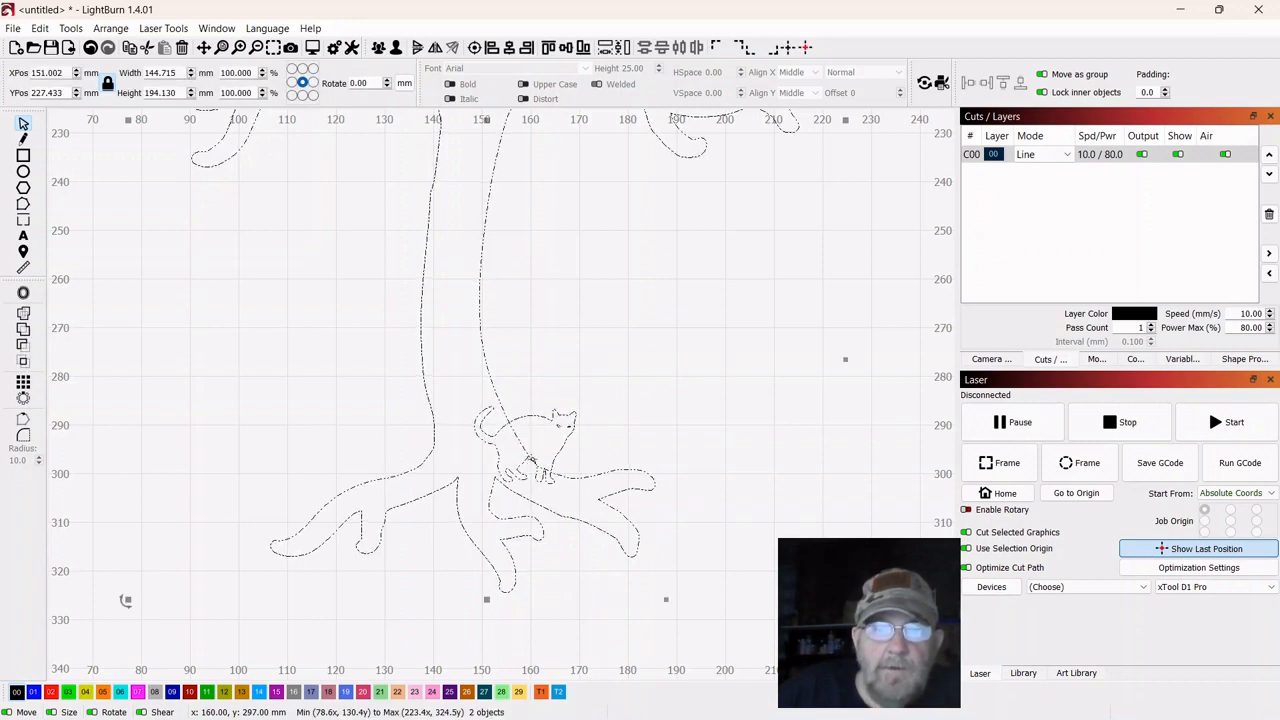
pyautogui.click(728, 449)
pyautogui.click(557, 453)
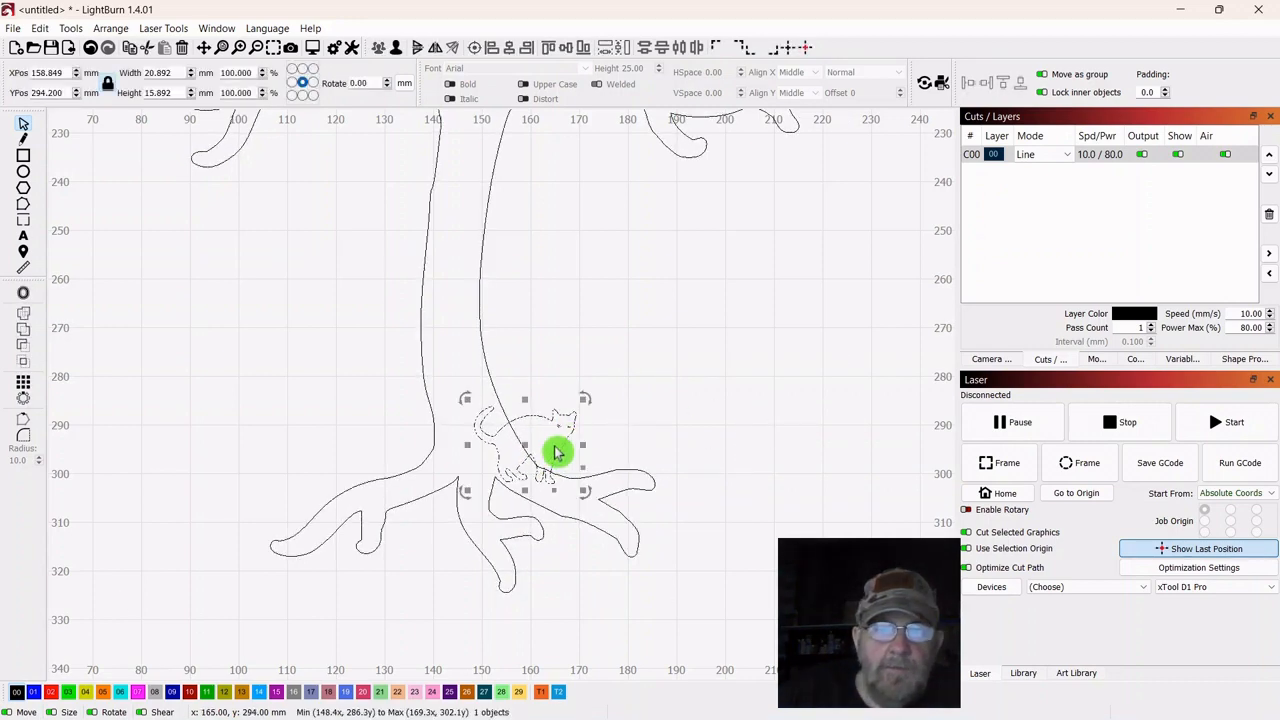
pyautogui.moveTo(527, 447); pyautogui.dragTo(585, 457)
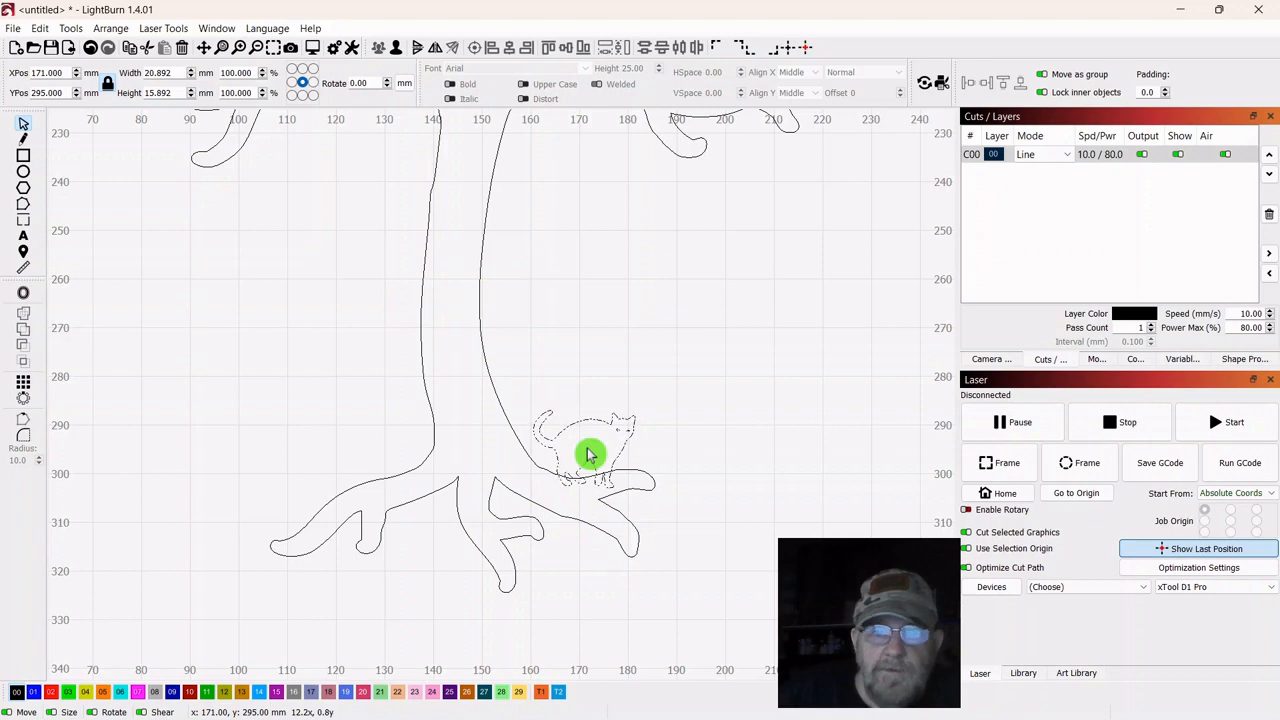
pyautogui.moveTo(590, 455); pyautogui.dragTo(586, 447)
pyautogui.scroll(2, 774, 406)
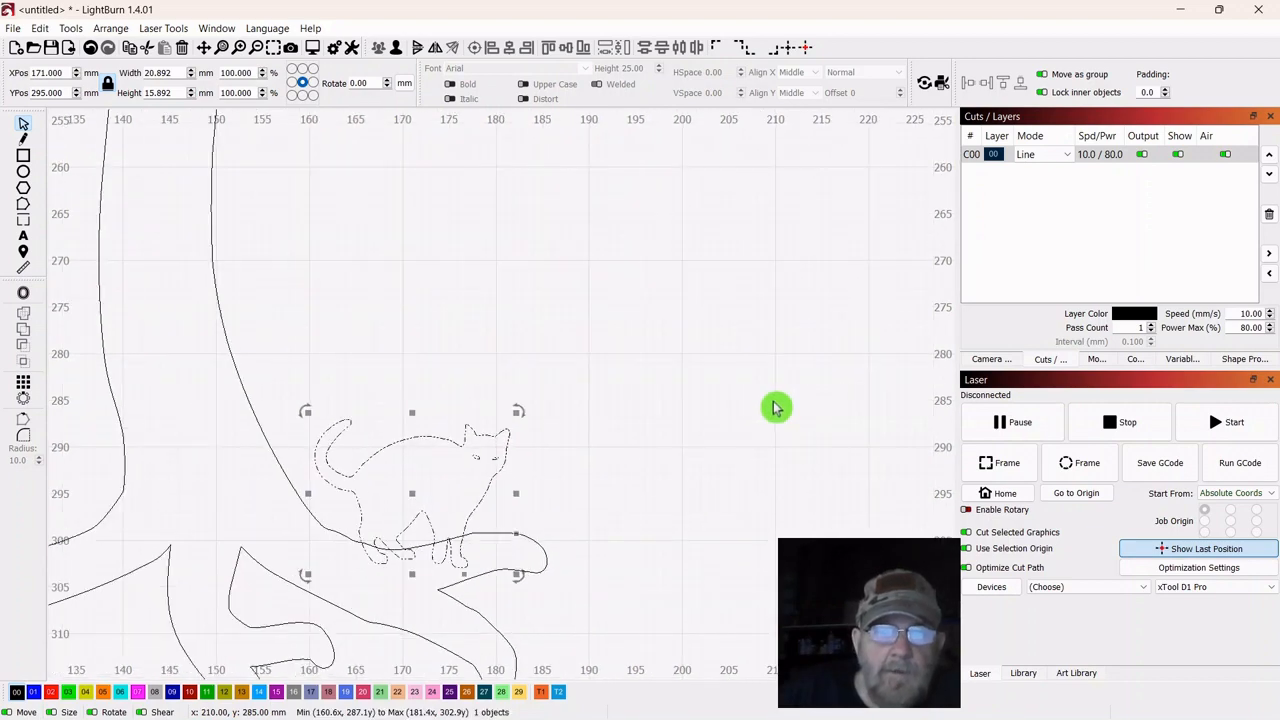
pyautogui.scroll(-1, 774, 406)
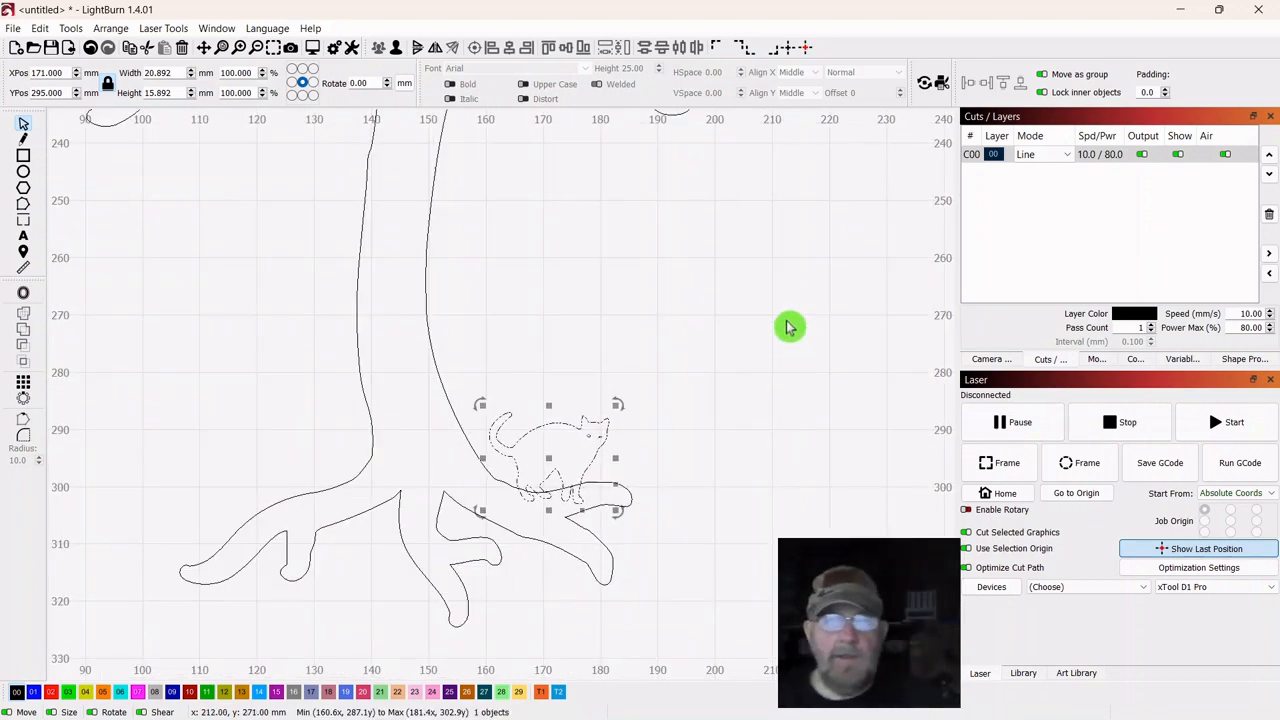
# Merge the cat and the tree into a single combined outline
pyautogui.keyDown('shift'); pyautogui.click(427, 267); pyautogui.keyUp('shift')
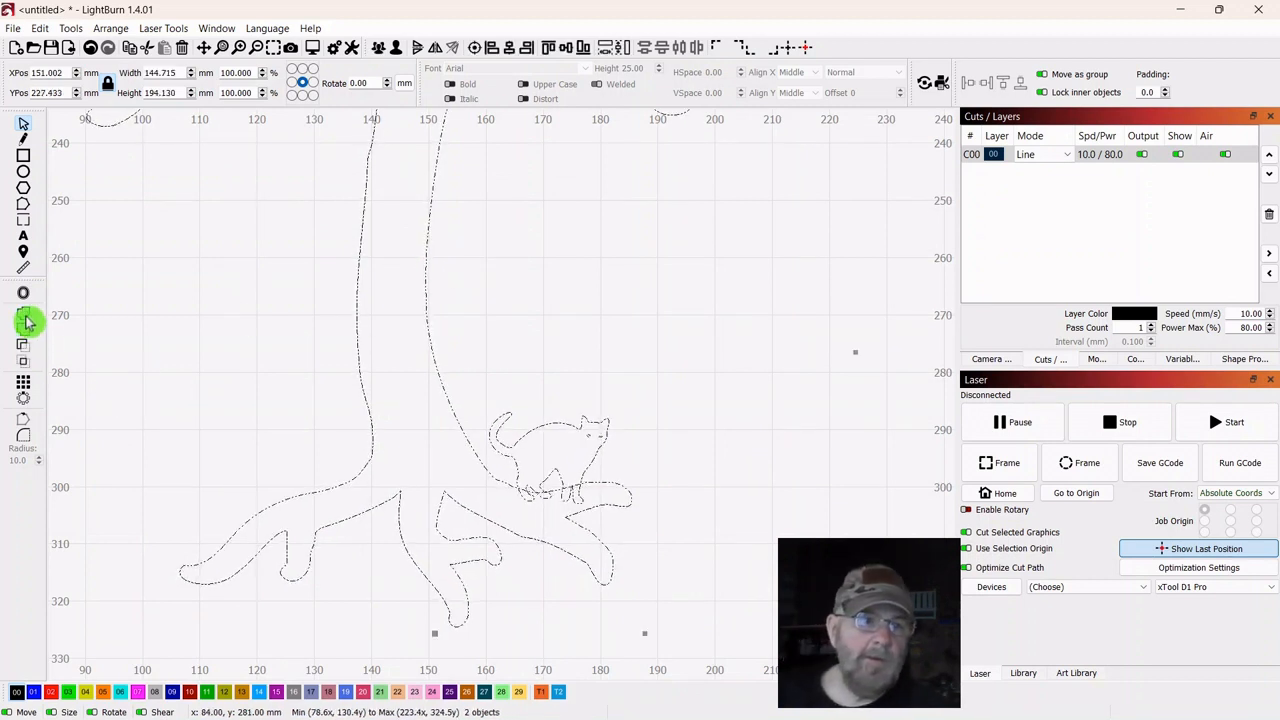
pyautogui.click(25, 300)
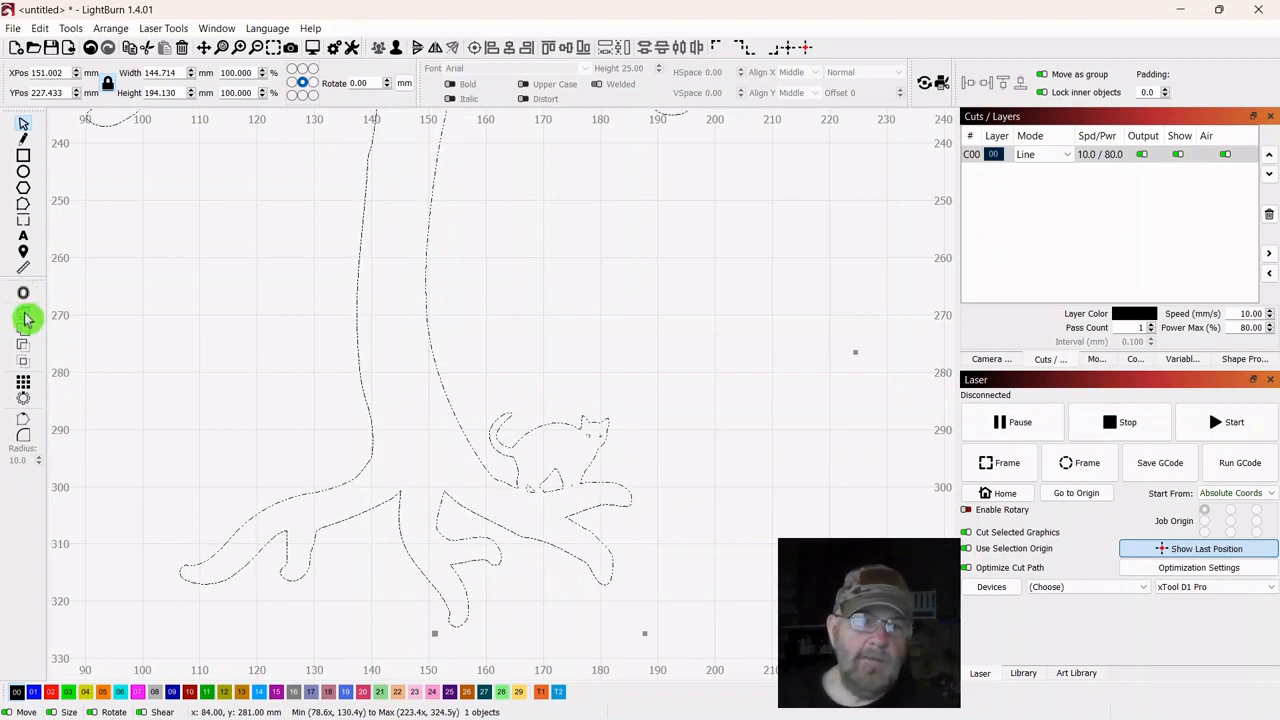
pyautogui.click(517, 313)
pyautogui.scroll(-5, 740, 366)
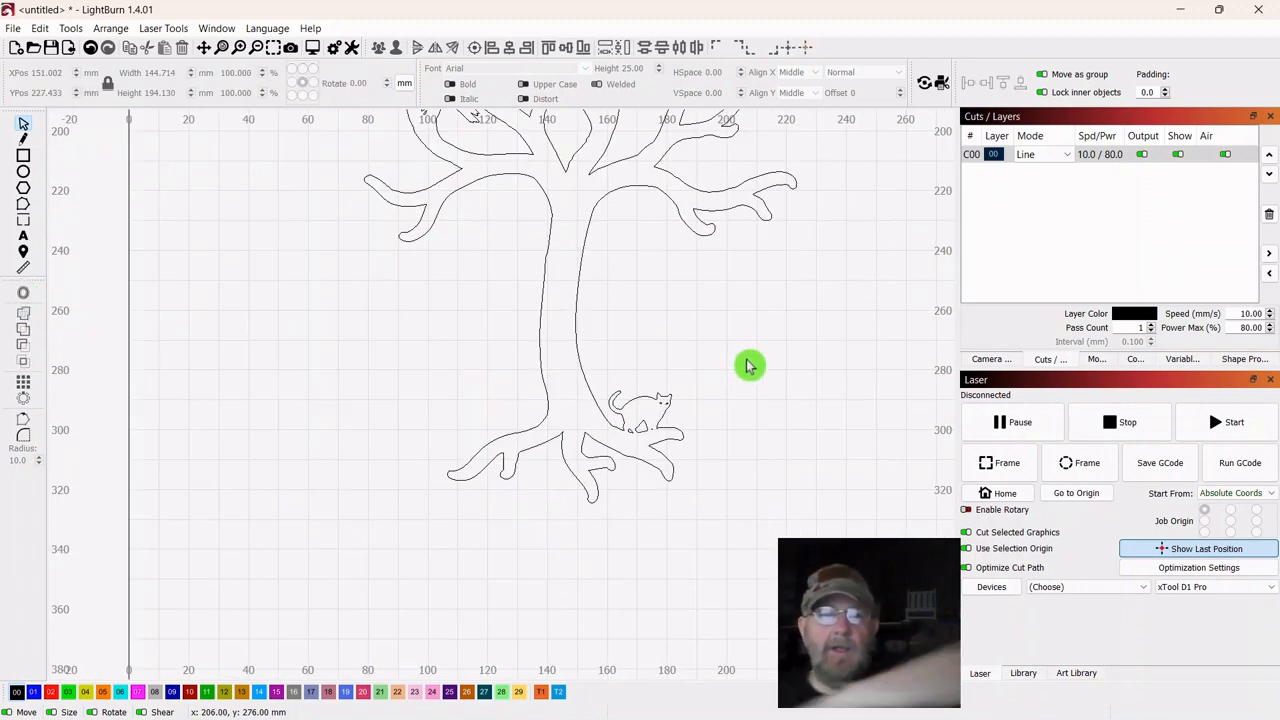
pyautogui.moveTo(752, 371); pyautogui.dragTo(665, 479)
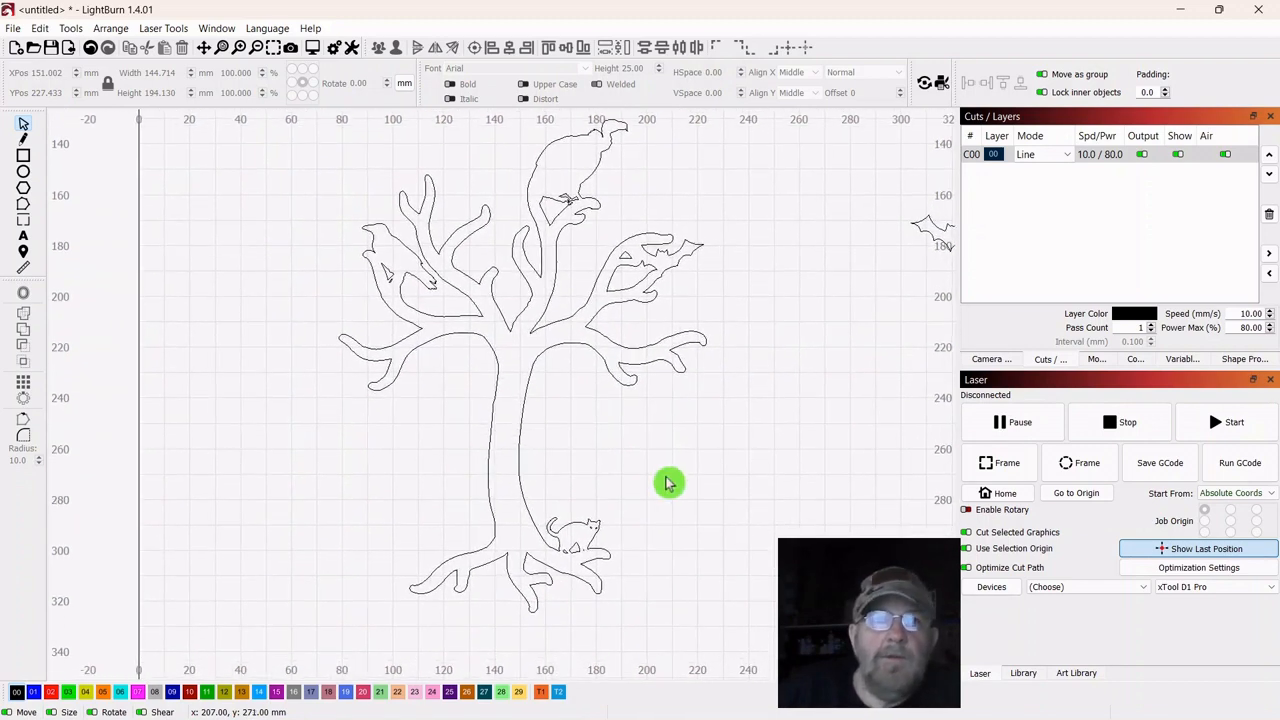
pyautogui.scroll(-1, 711, 460)
pyautogui.scroll(-1, 740, 460)
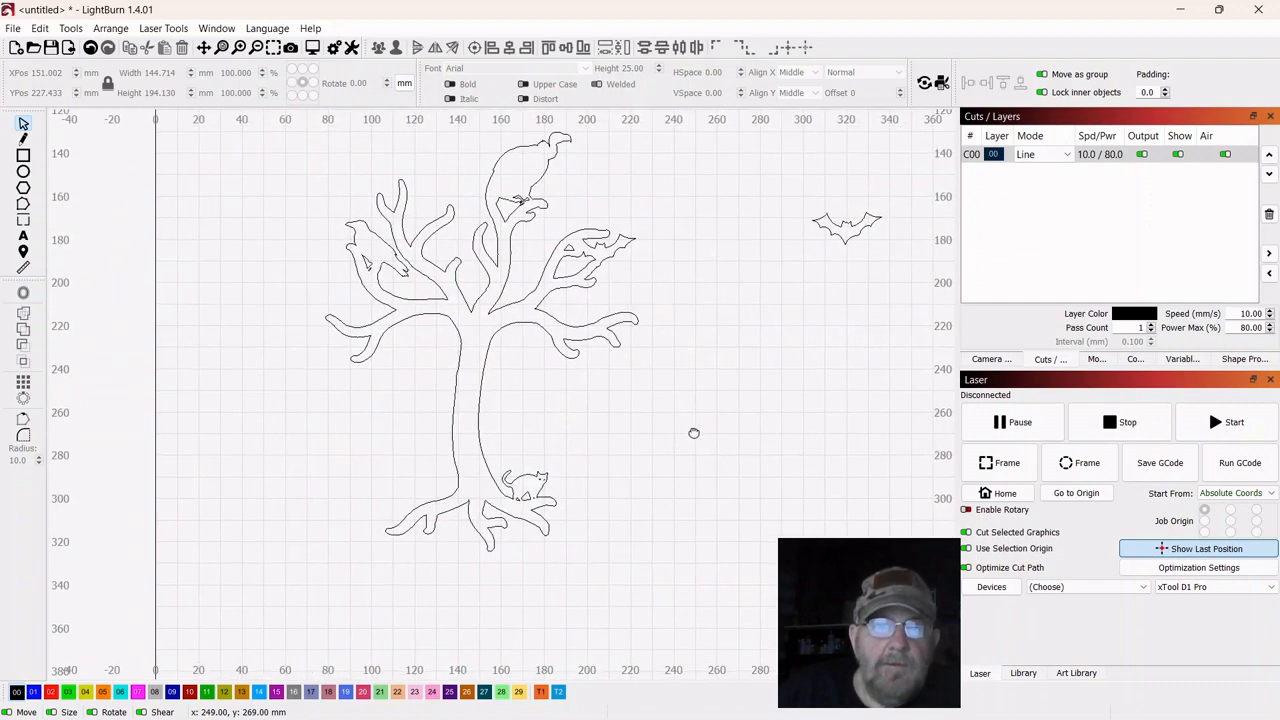
pyautogui.moveTo(694, 433); pyautogui.dragTo(731, 414)
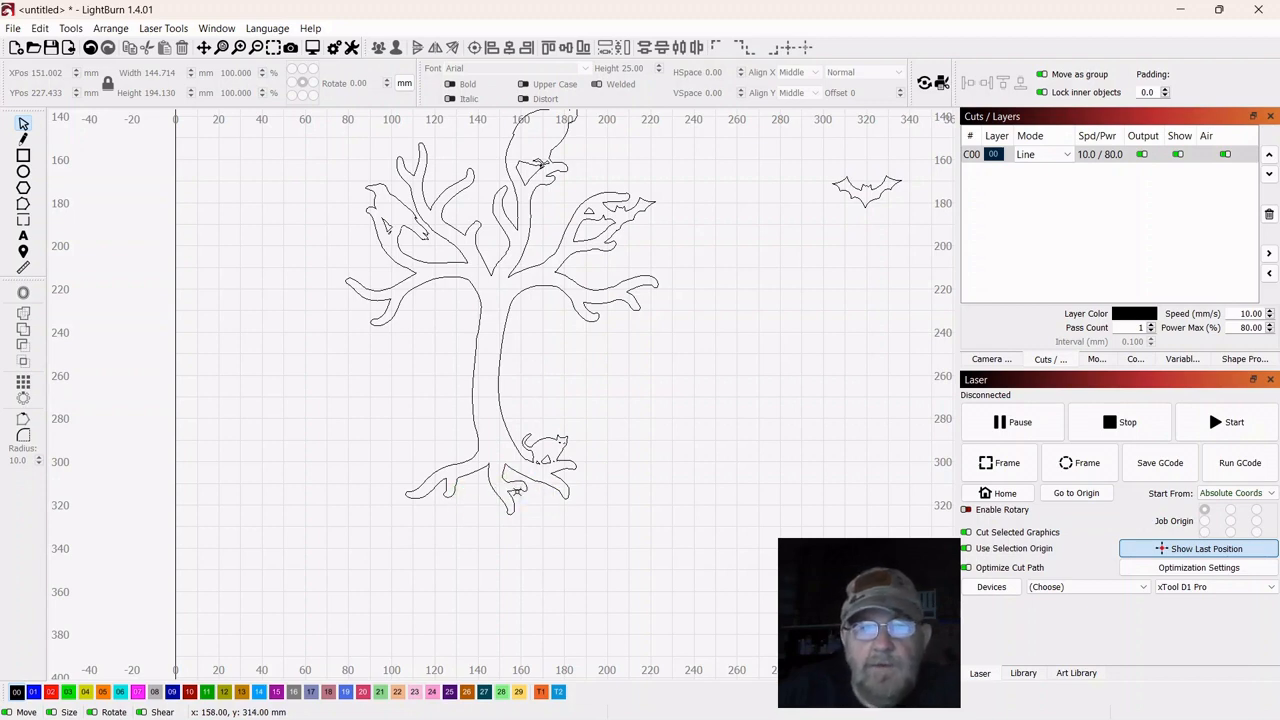
# Examine the whole composition of the tree with its merged animals and the spare bat beside it
pyautogui.moveTo(740, 460); pyautogui.dragTo(665, 496)
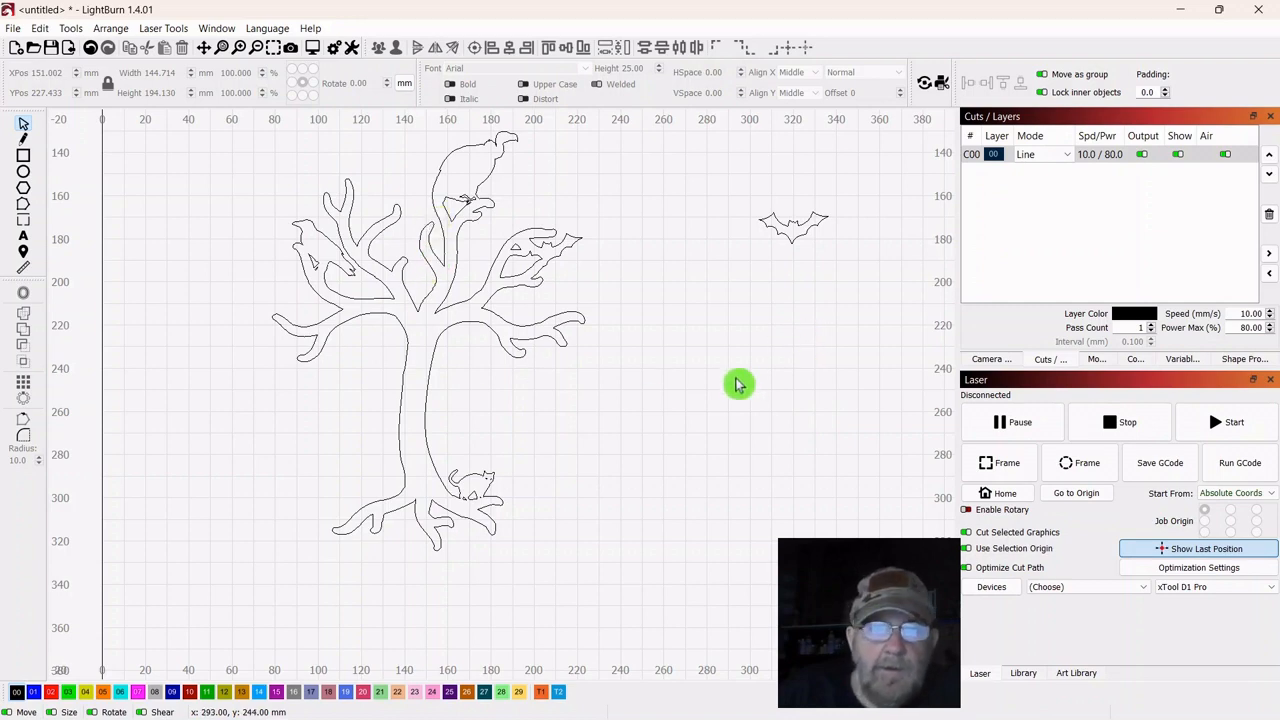
pyautogui.scroll(-1, 728, 398)
pyautogui.scroll(-1, 728, 398)
pyautogui.moveTo(755, 402); pyautogui.dragTo(631, 384)
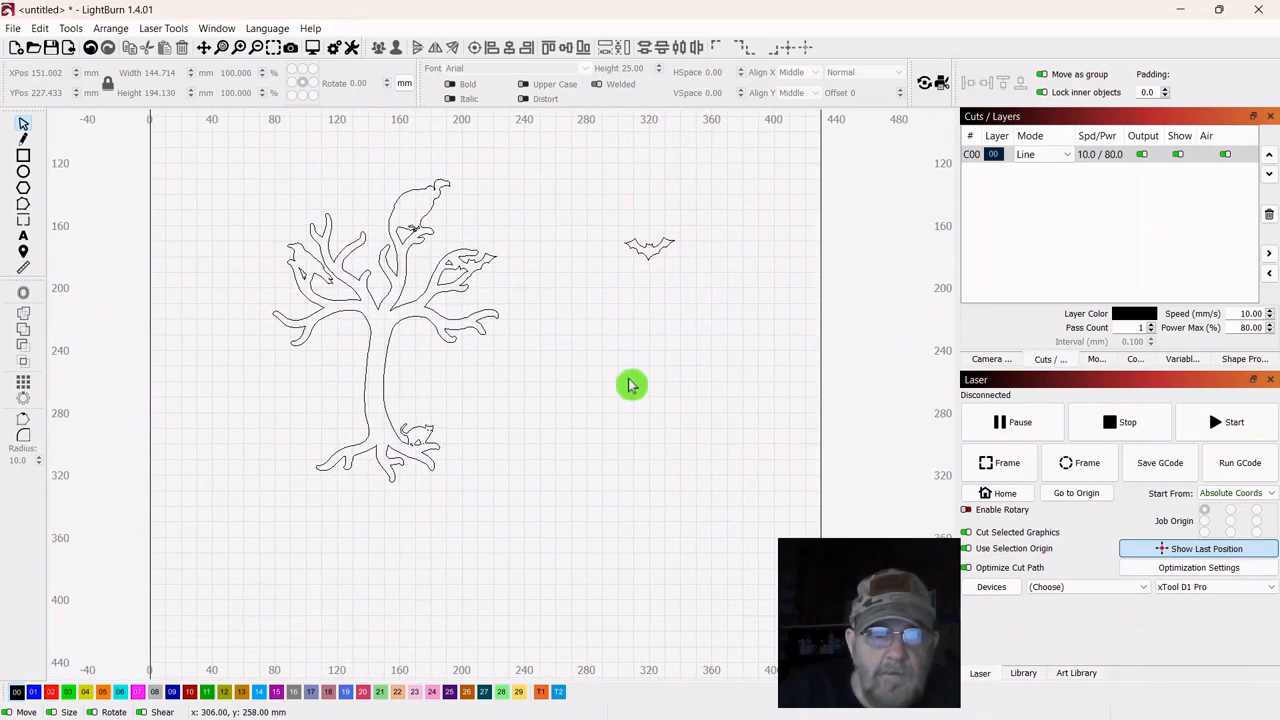
pyautogui.scroll(3, 631, 385)
pyautogui.scroll(-2, 726, 434)
pyautogui.scroll(-2, 680, 446)
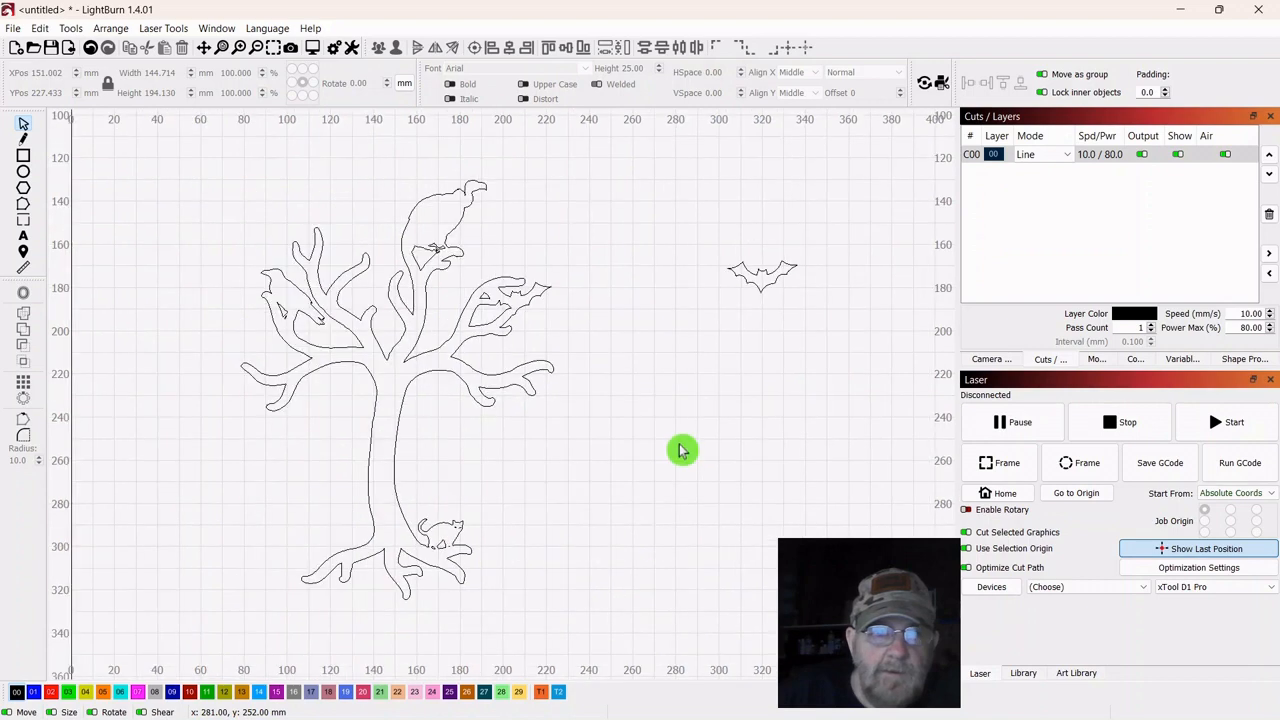
pyautogui.scroll(2, 679, 446)
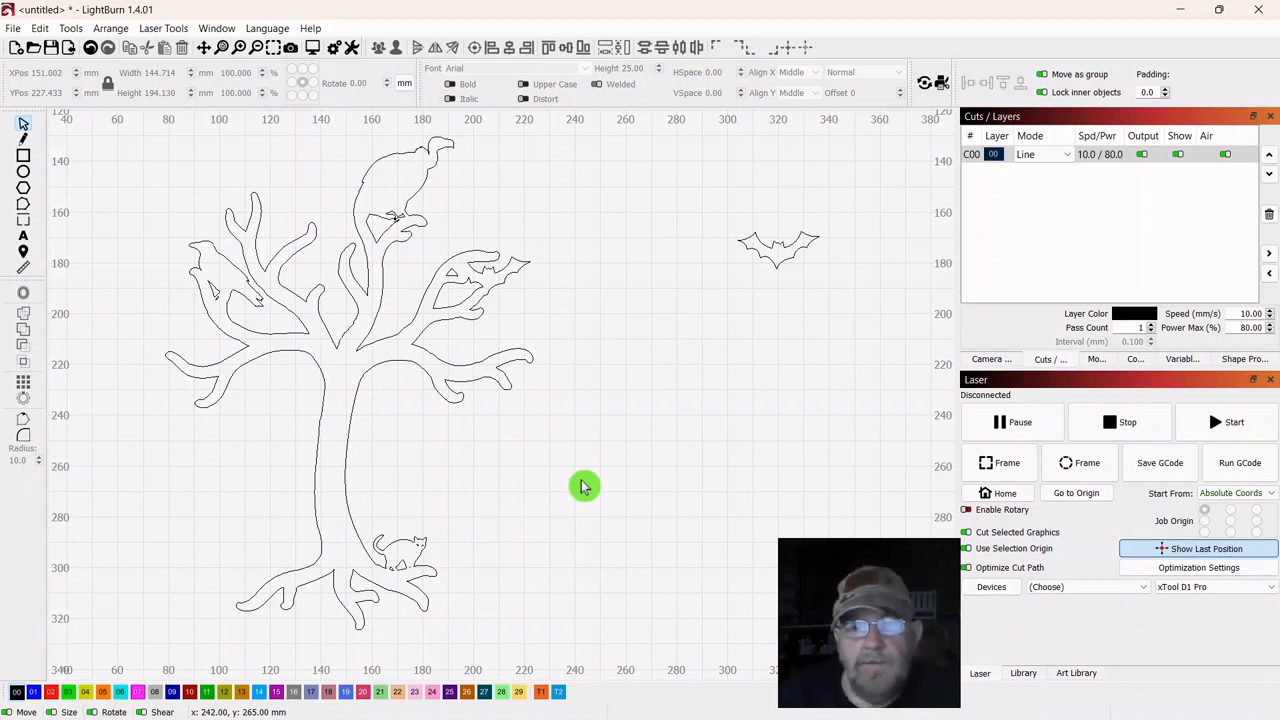
pyautogui.scroll(-1, 628, 480)
pyautogui.moveTo(606, 489)
pyautogui.mouseDown()
pyautogui.moveTo(626, 466)
pyautogui.moveTo(612, 468)
pyautogui.mouseUp()
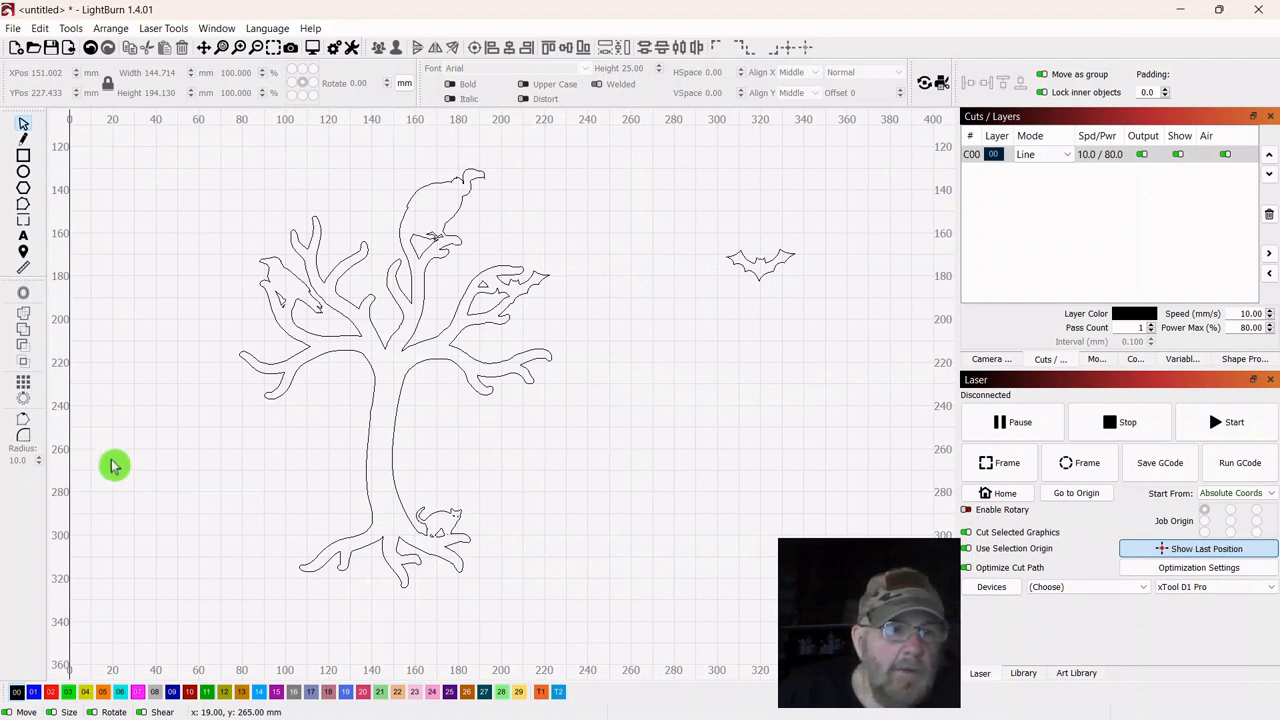
# Draw a flat ellipse about 98 mm wide by 34 mm high to the right of the tree's roots
pyautogui.click(24, 174)
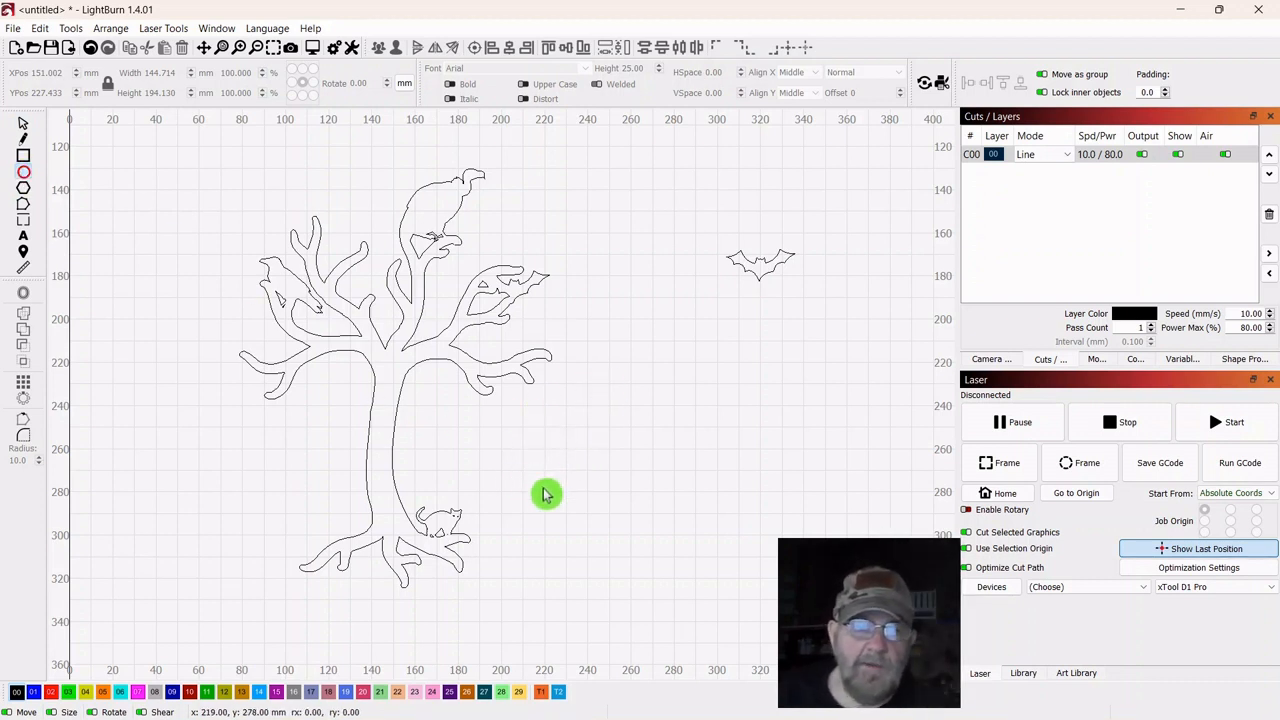
pyautogui.moveTo(543, 488); pyautogui.dragTo(754, 564)
pyautogui.click(23, 126)
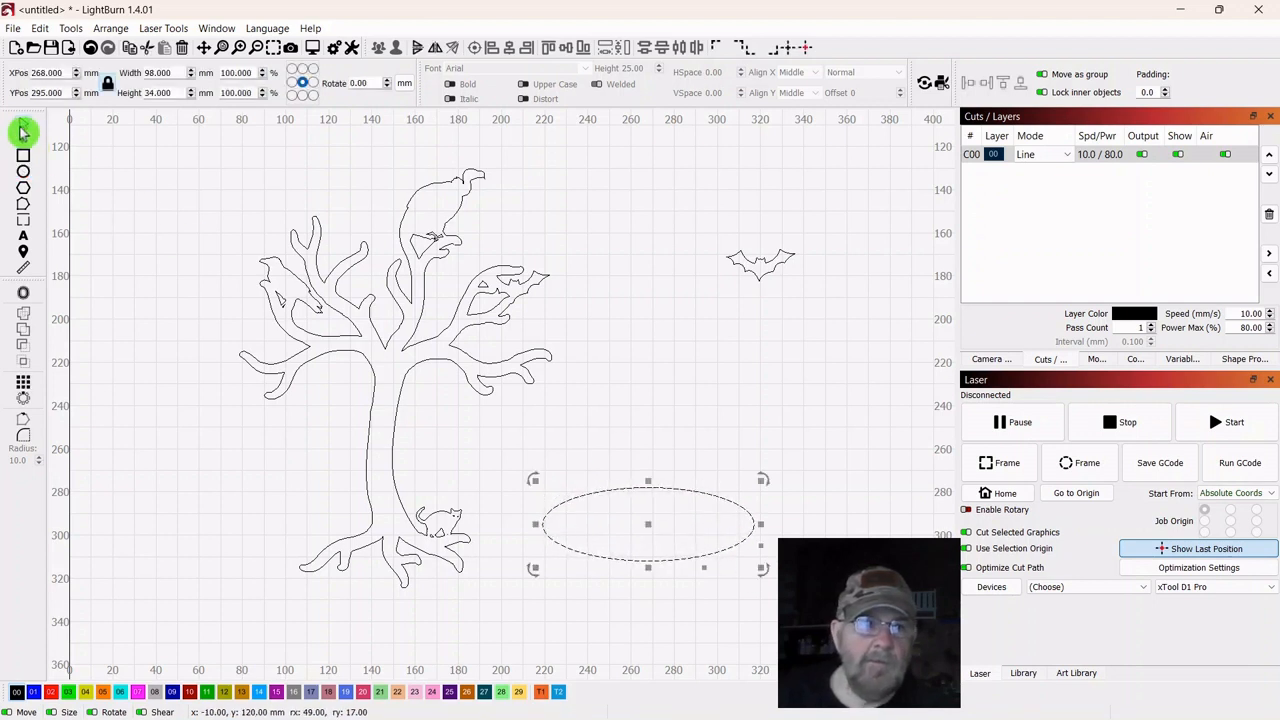
# Place the ellipse over the tree's roots, enlarge it to about 104 by 36 mm and centre it at about X 153, Y 317 mm
pyautogui.moveTo(698, 401); pyautogui.dragTo(437, 436)
pyautogui.scroll(5, 640, 451)
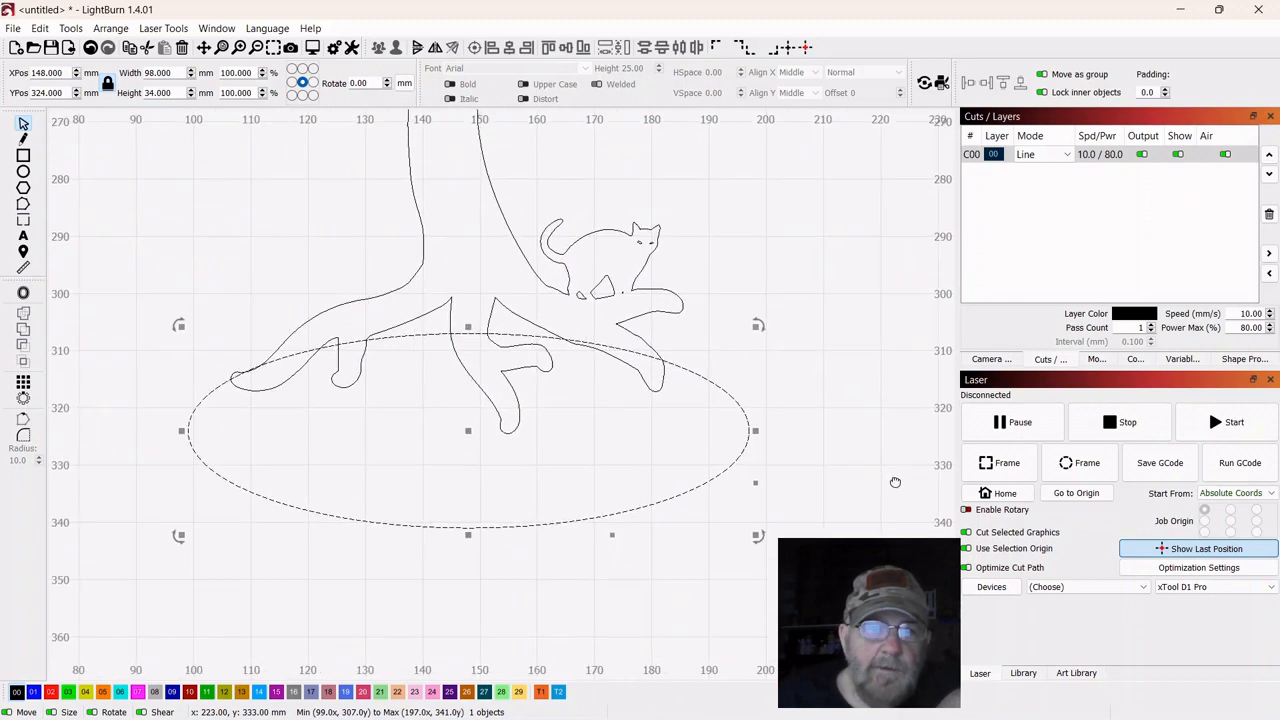
pyautogui.moveTo(895, 482); pyautogui.dragTo(900, 488)
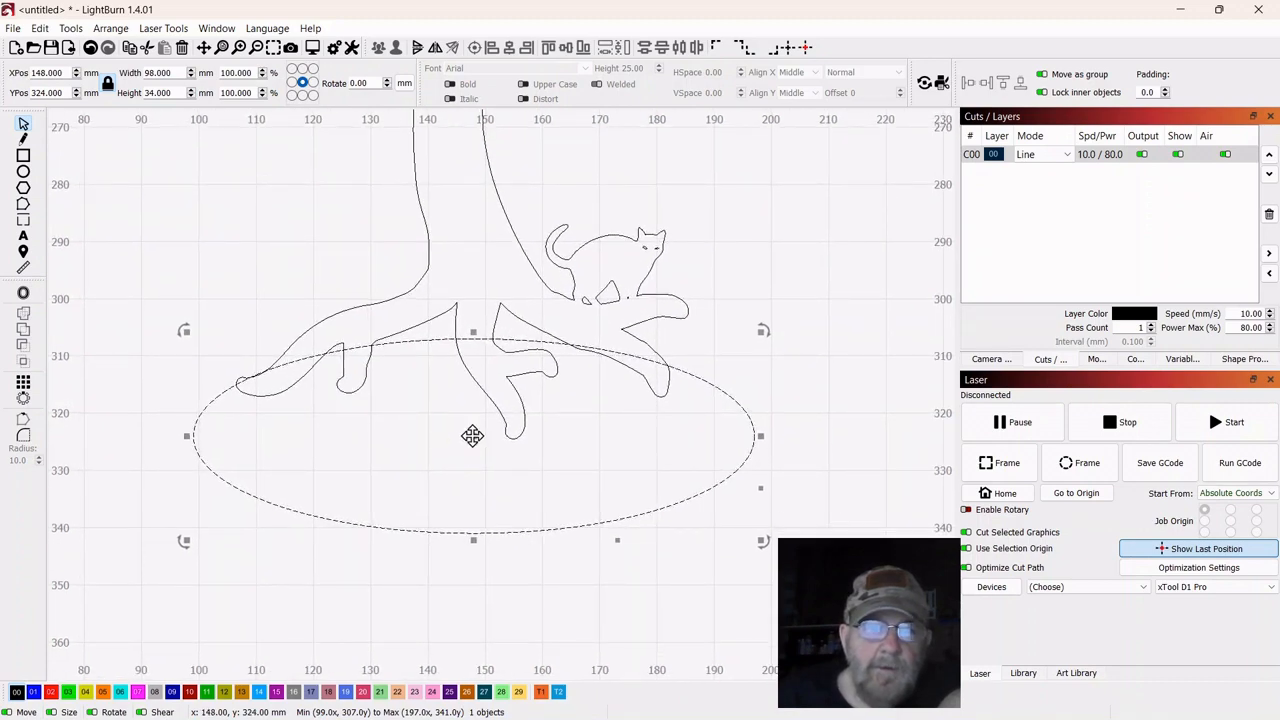
pyautogui.moveTo(472, 436); pyautogui.dragTo(507, 410)
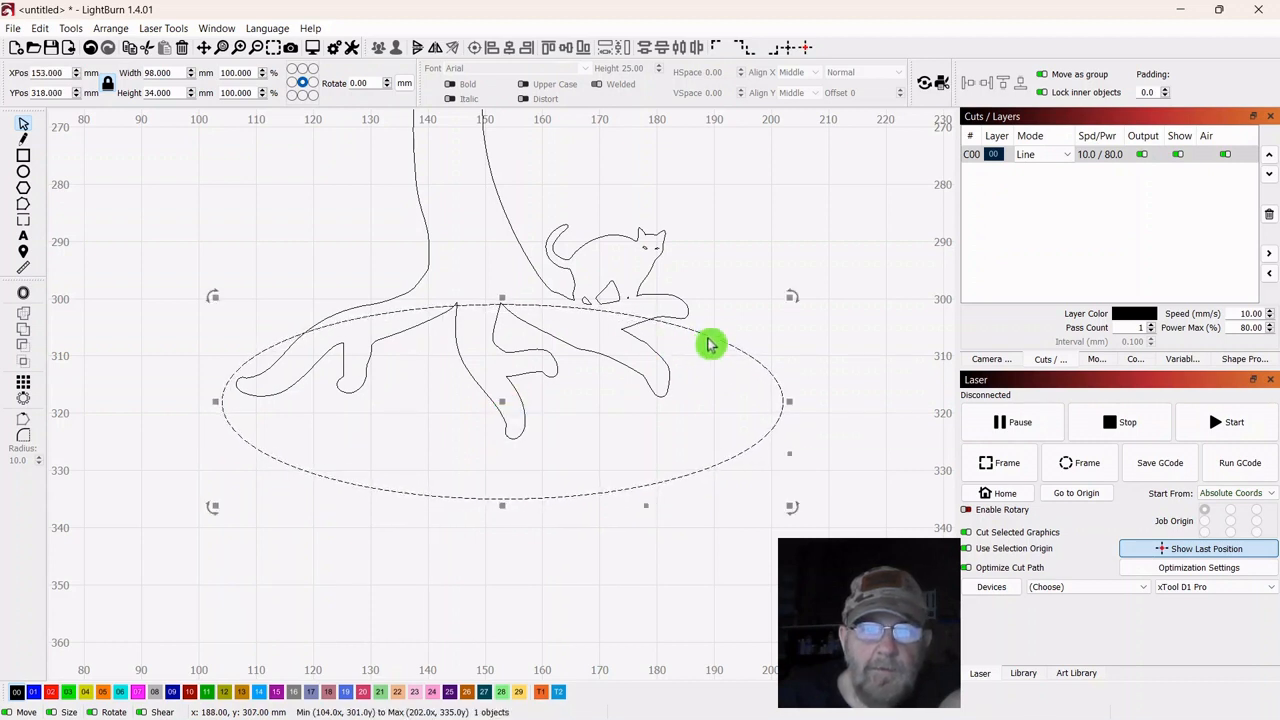
pyautogui.click(522, 368)
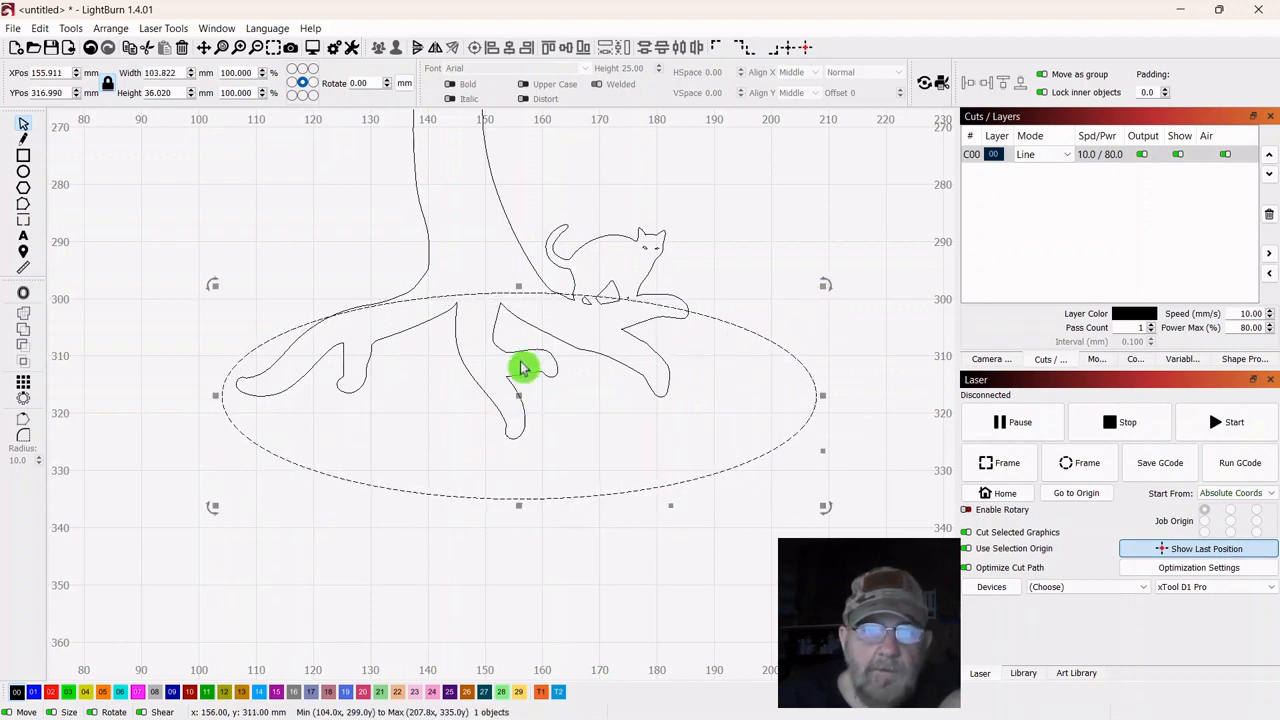
pyautogui.moveTo(522, 399); pyautogui.dragTo(530, 407)
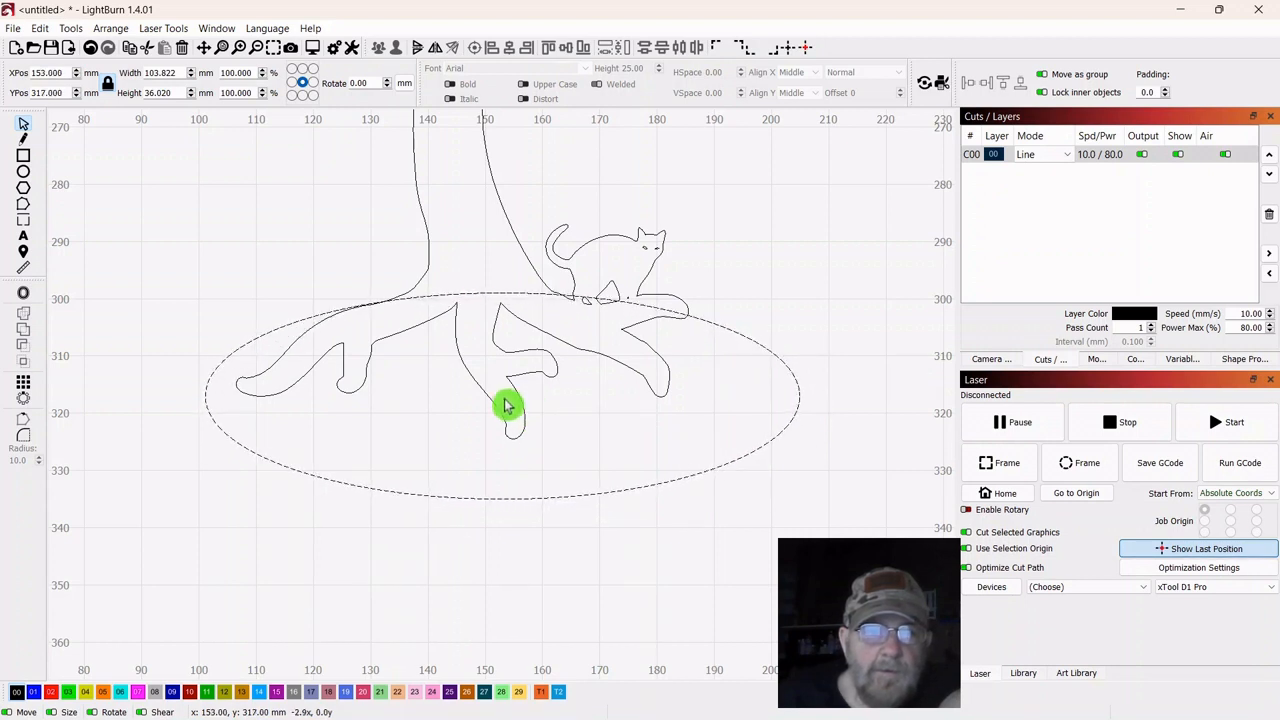
pyautogui.click(505, 405)
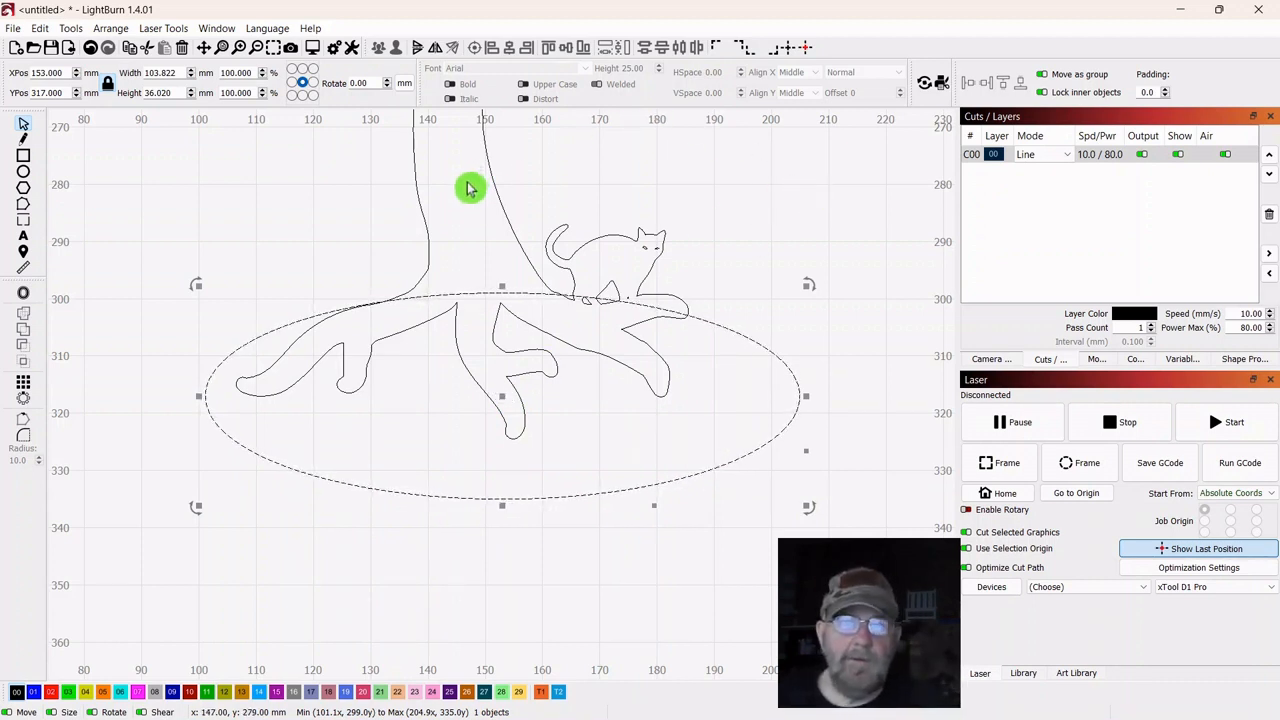
# Merge the ellipse and the tree into a single outline so the roots become a solid mound
pyautogui.keyDown('shift'); pyautogui.click(420, 203); pyautogui.keyUp('shift')
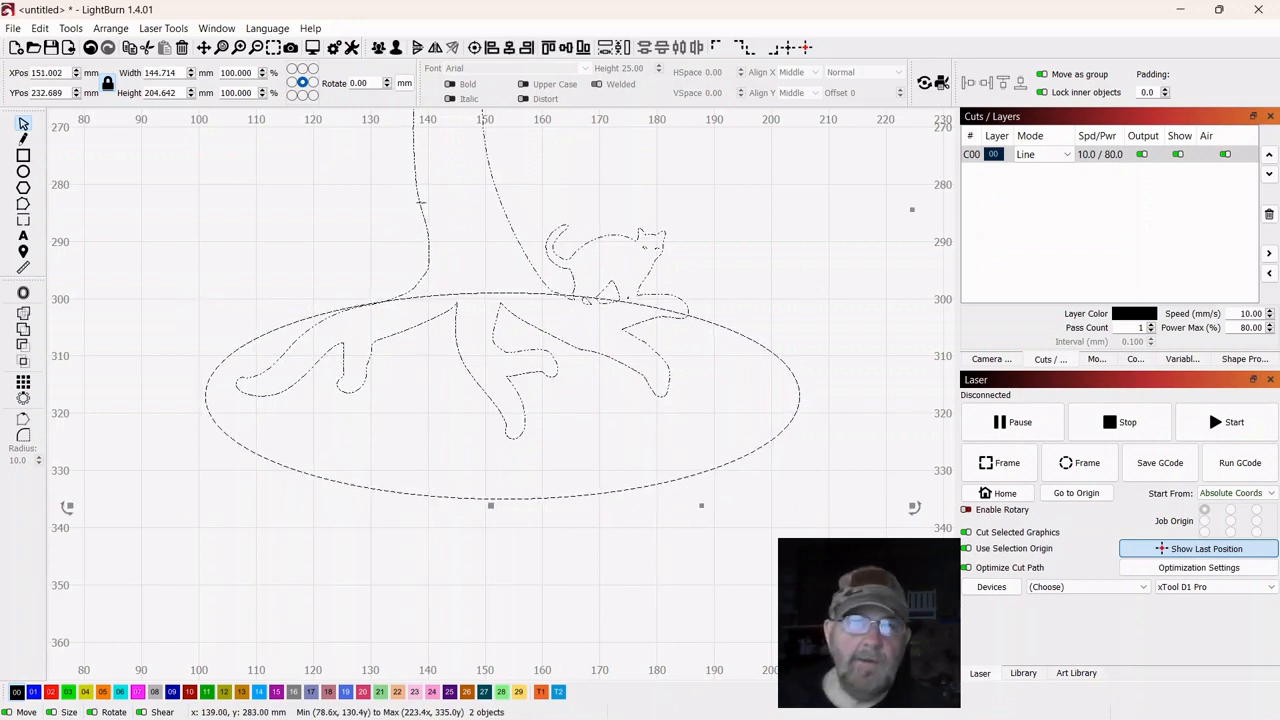
pyautogui.click(27, 318)
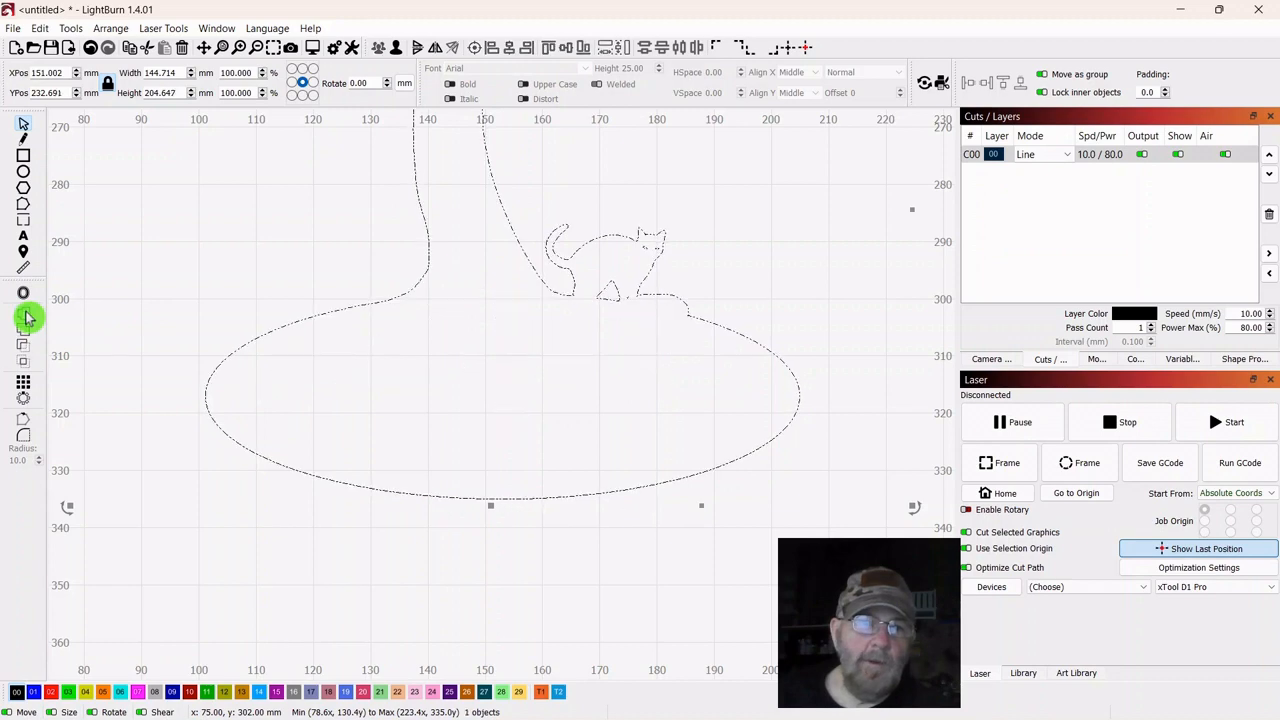
pyautogui.click(803, 237)
pyautogui.scroll(-3, 808, 232)
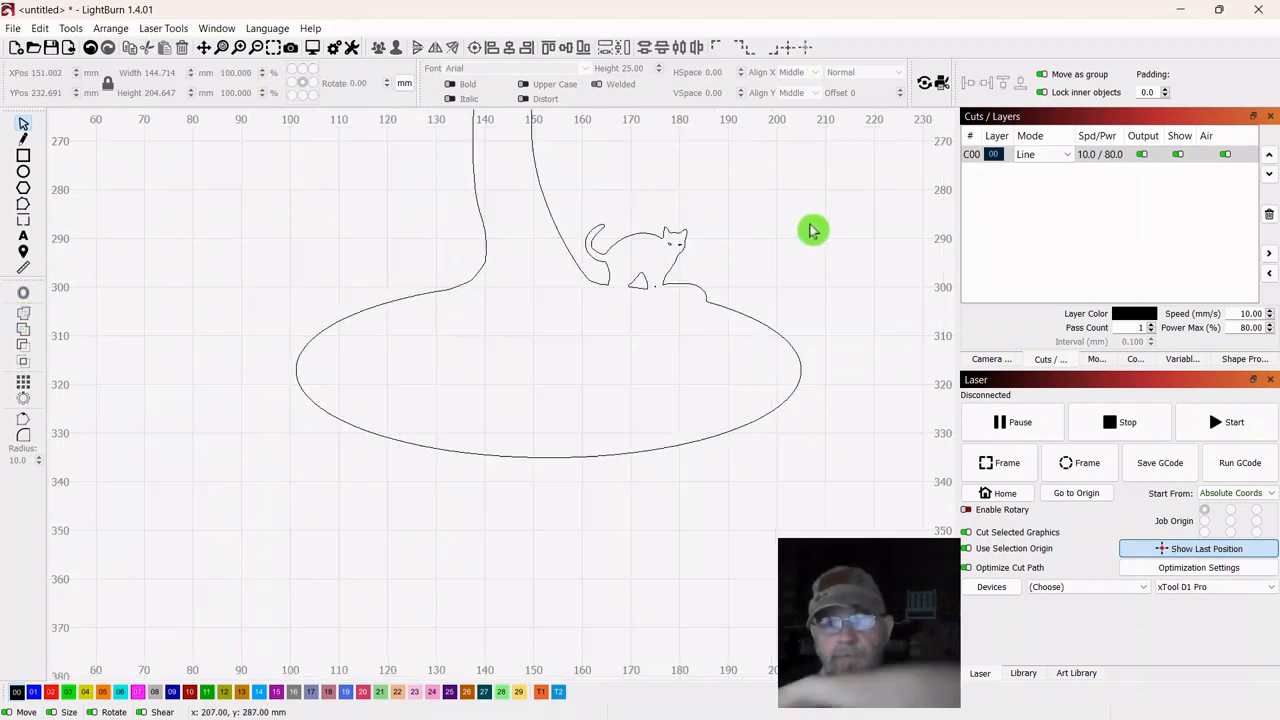
pyautogui.scroll(-2, 797, 357)
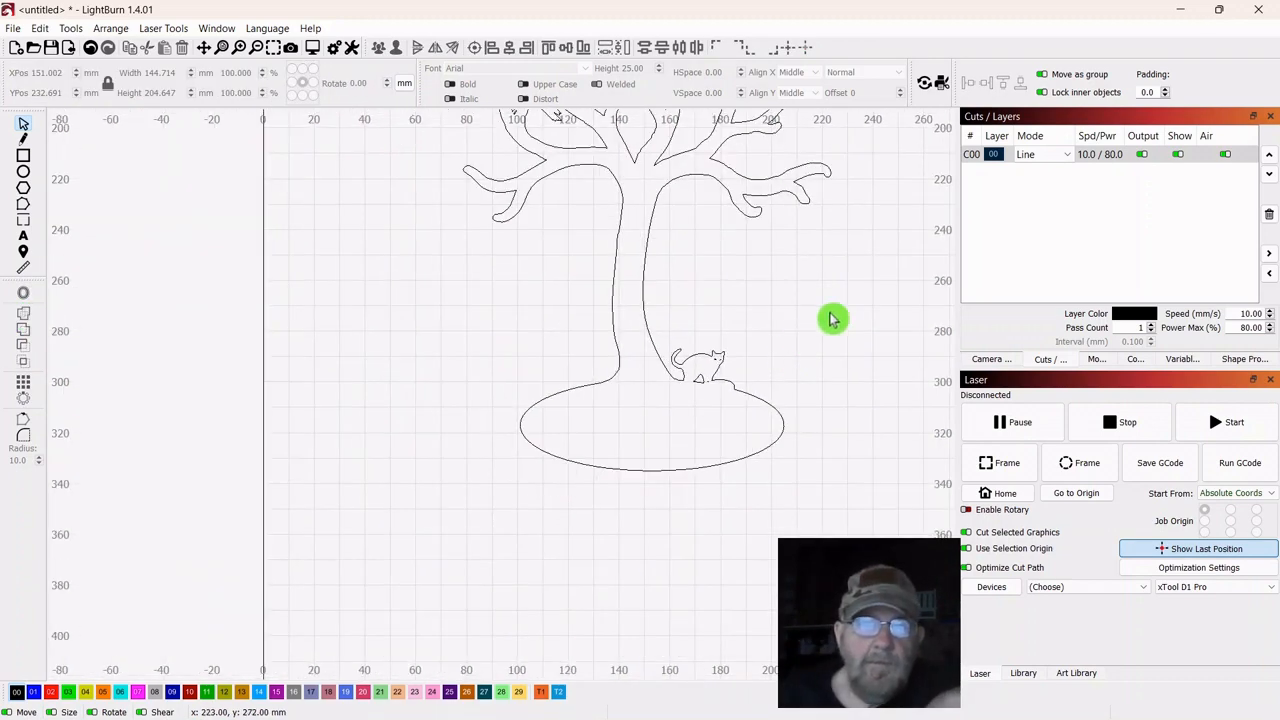
pyautogui.moveTo(837, 311)
pyautogui.mouseDown()
pyautogui.moveTo(714, 357)
pyautogui.moveTo(686, 442)
pyautogui.moveTo(617, 426)
pyautogui.mouseUp()
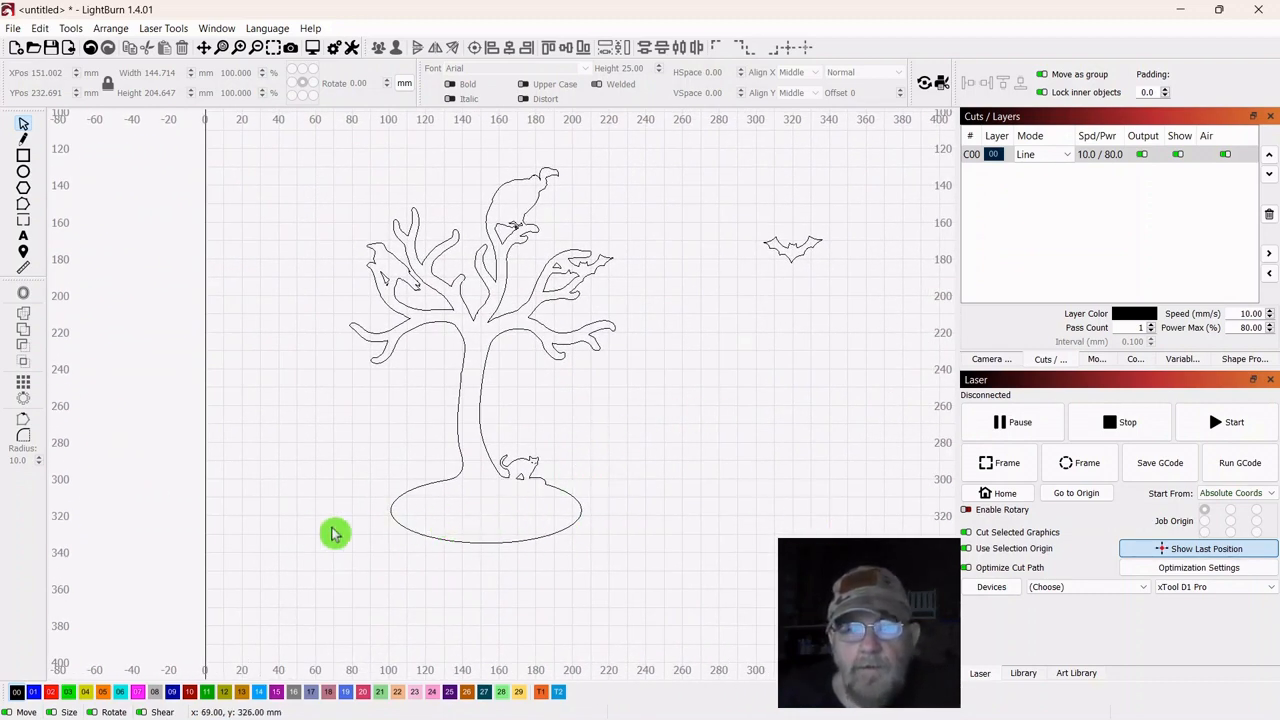
# Draw a rectangle about 131 mm wide by 33 mm high over the lower half of the elliptical base
pyautogui.scroll(1, 677, 423)
pyautogui.moveTo(650, 450); pyautogui.dragTo(689, 411)
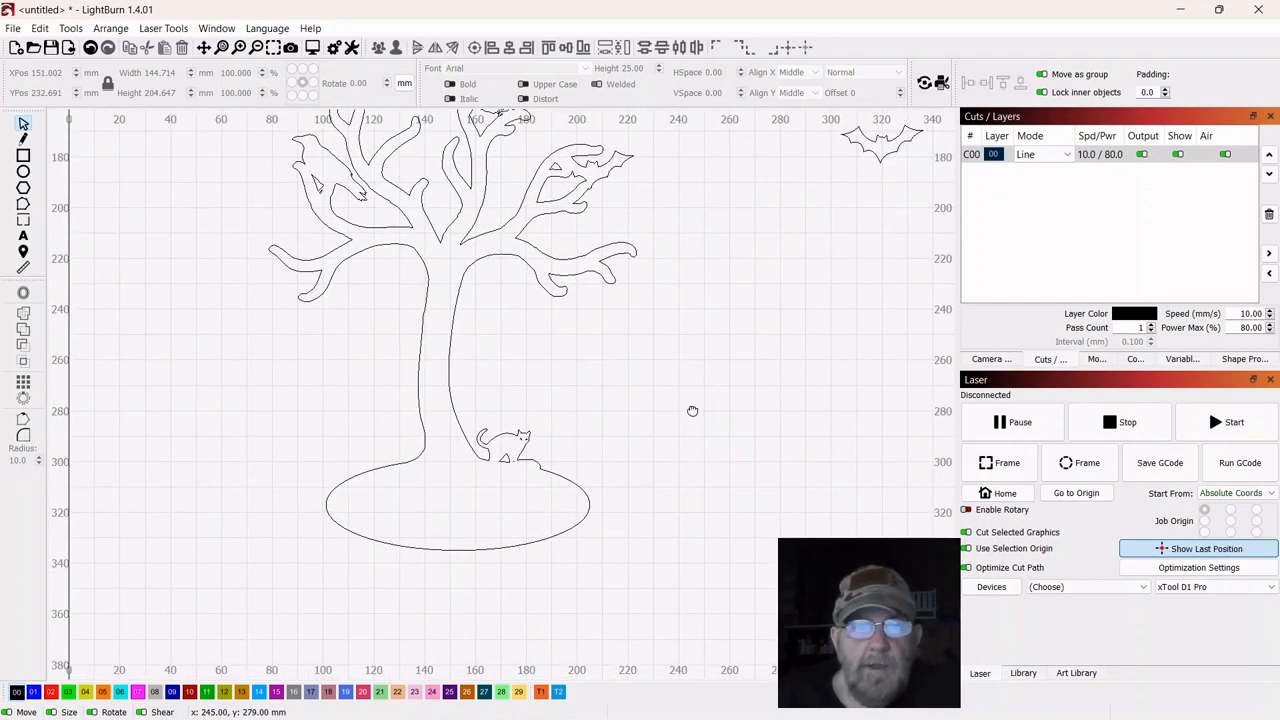
pyautogui.click(24, 157)
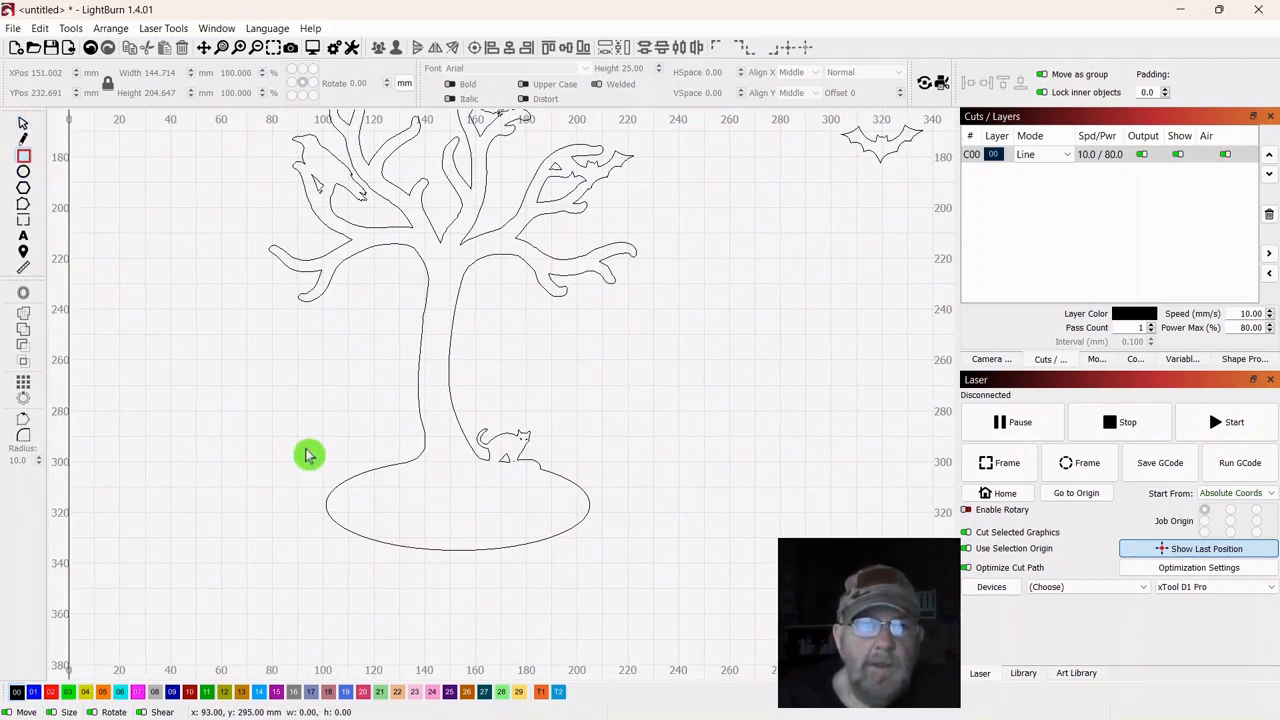
pyautogui.moveTo(285, 505)
pyautogui.mouseDown()
pyautogui.moveTo(805, 585)
pyautogui.moveTo(619, 591)
pyautogui.mouseUp()
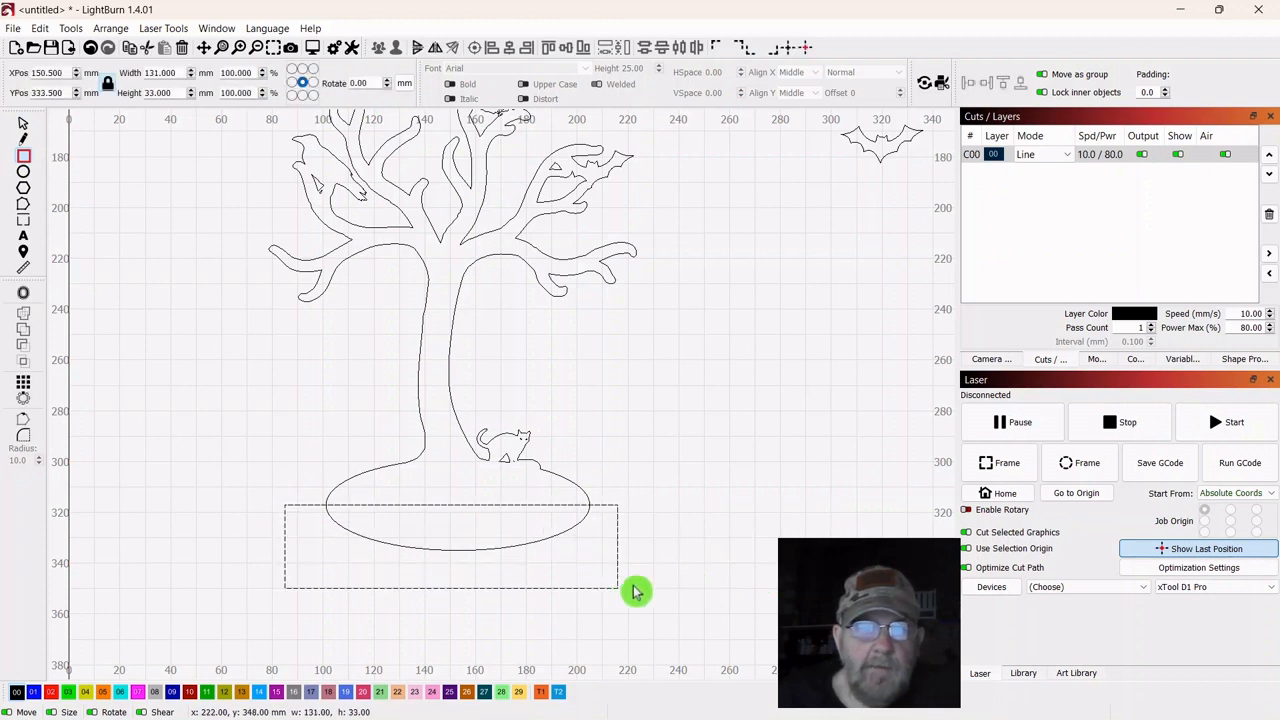
pyautogui.click(24, 124)
# Select the rectangle and shift it to about X 152, Y 332 mm, covering the lower half of the base
pyautogui.click(462, 522)
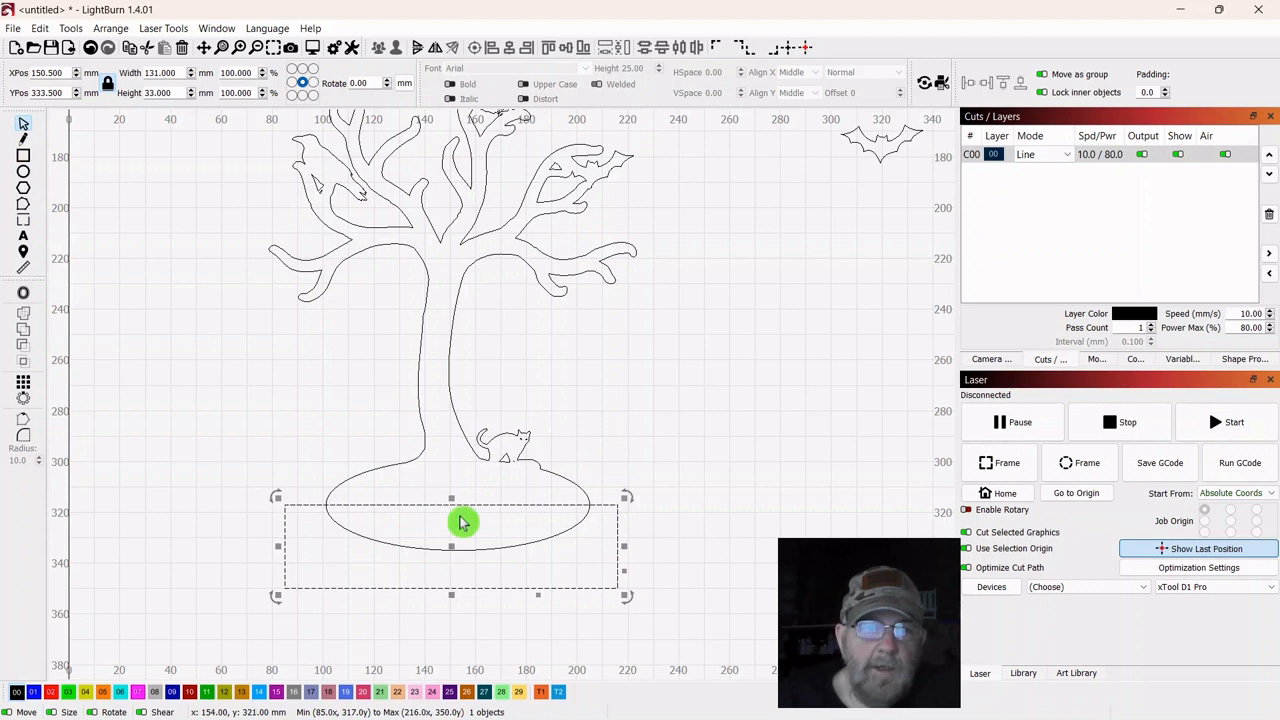
pyautogui.click(466, 568)
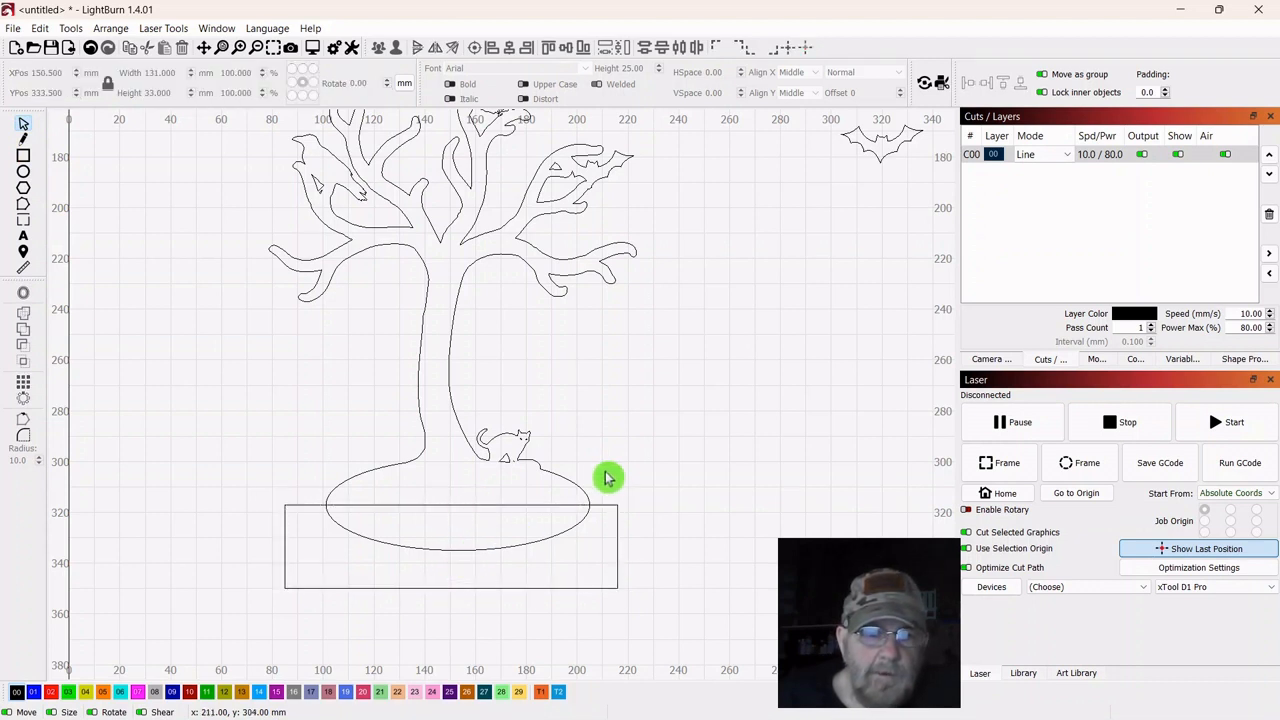
pyautogui.moveTo(599, 543); pyautogui.dragTo(599, 543)
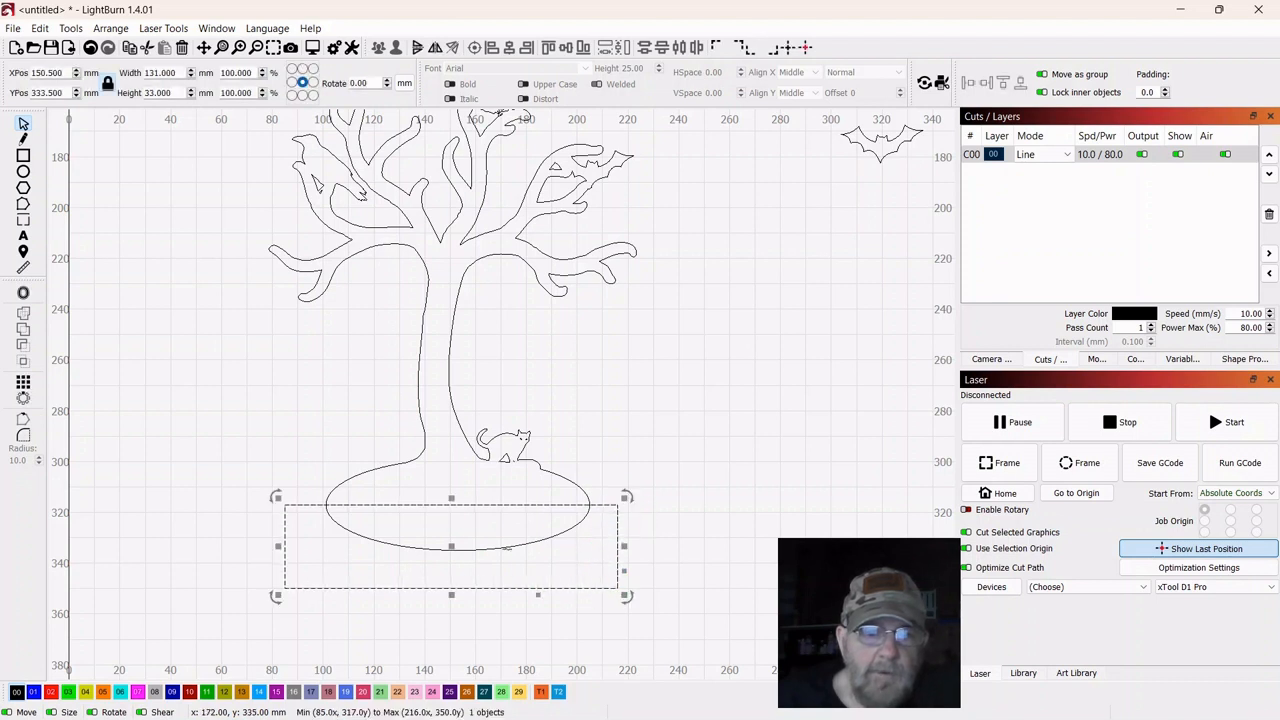
pyautogui.moveTo(451, 549); pyautogui.dragTo(457, 549)
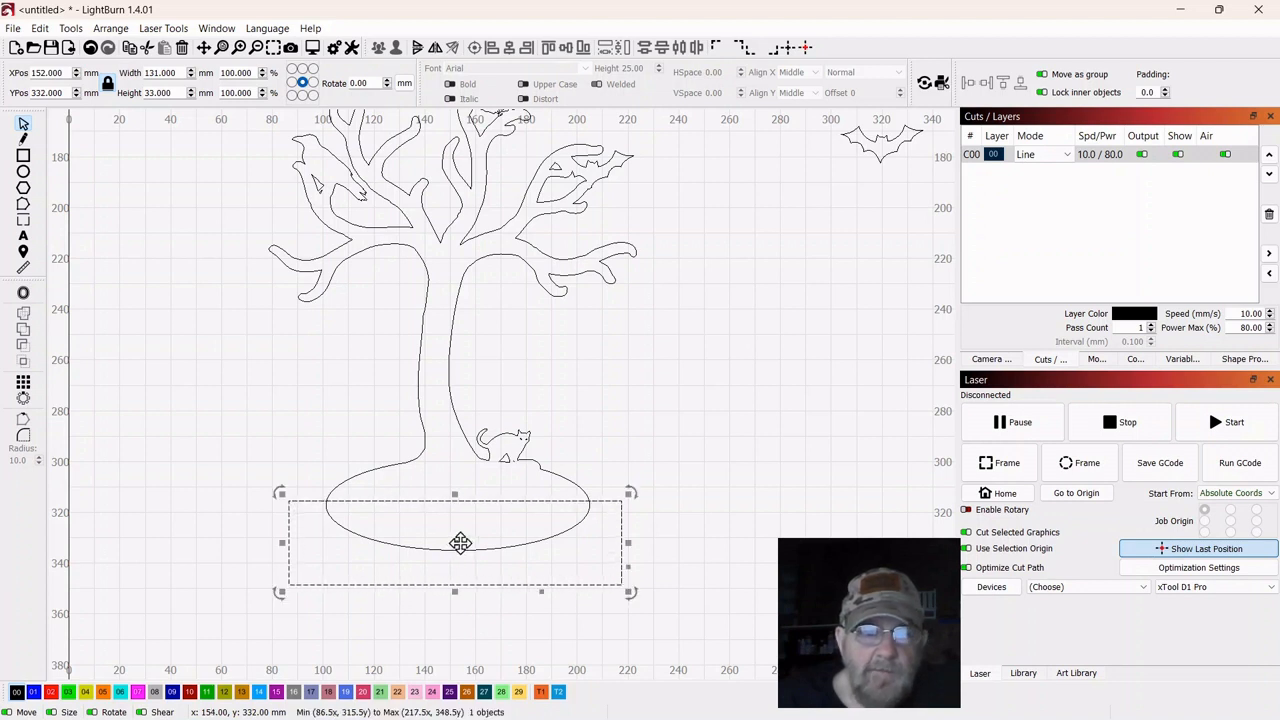
pyautogui.click(166, 432)
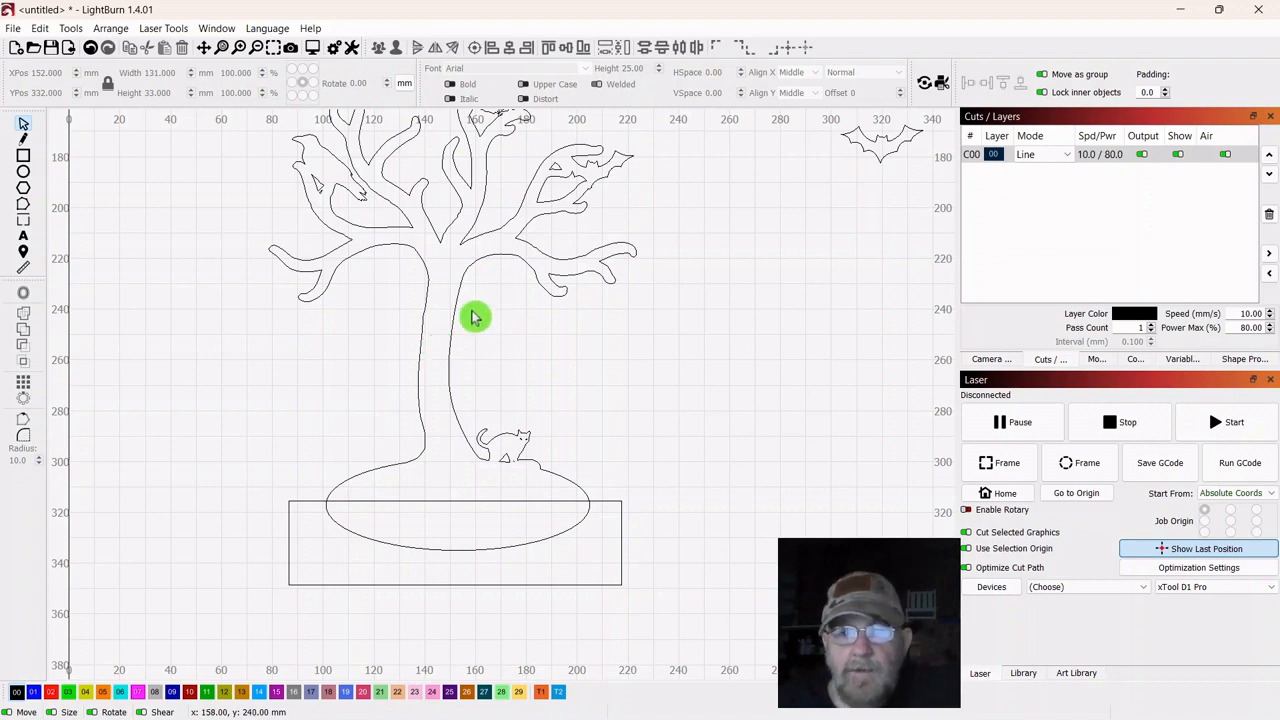
# Subtract the rectangle from the tree outline to give the mound a flat bottom edge
pyautogui.click(449, 332)
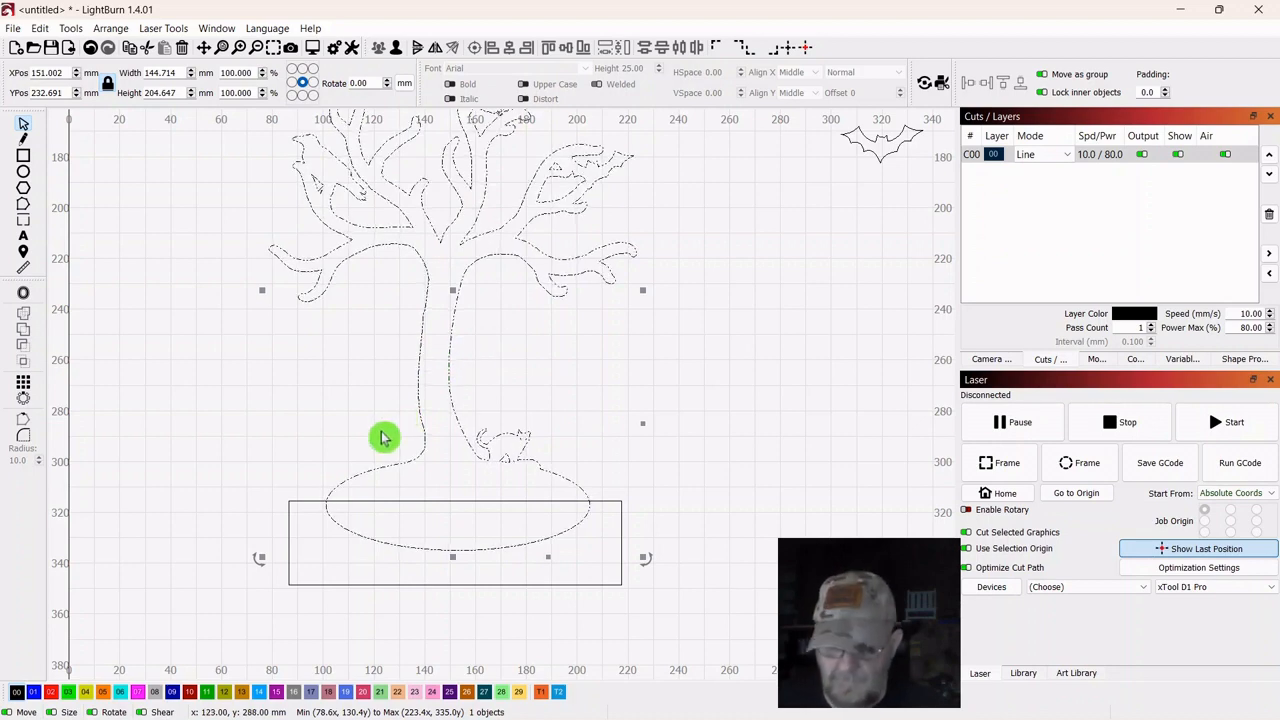
pyautogui.keyDown('shift'); pyautogui.click(325, 585); pyautogui.keyUp('shift')
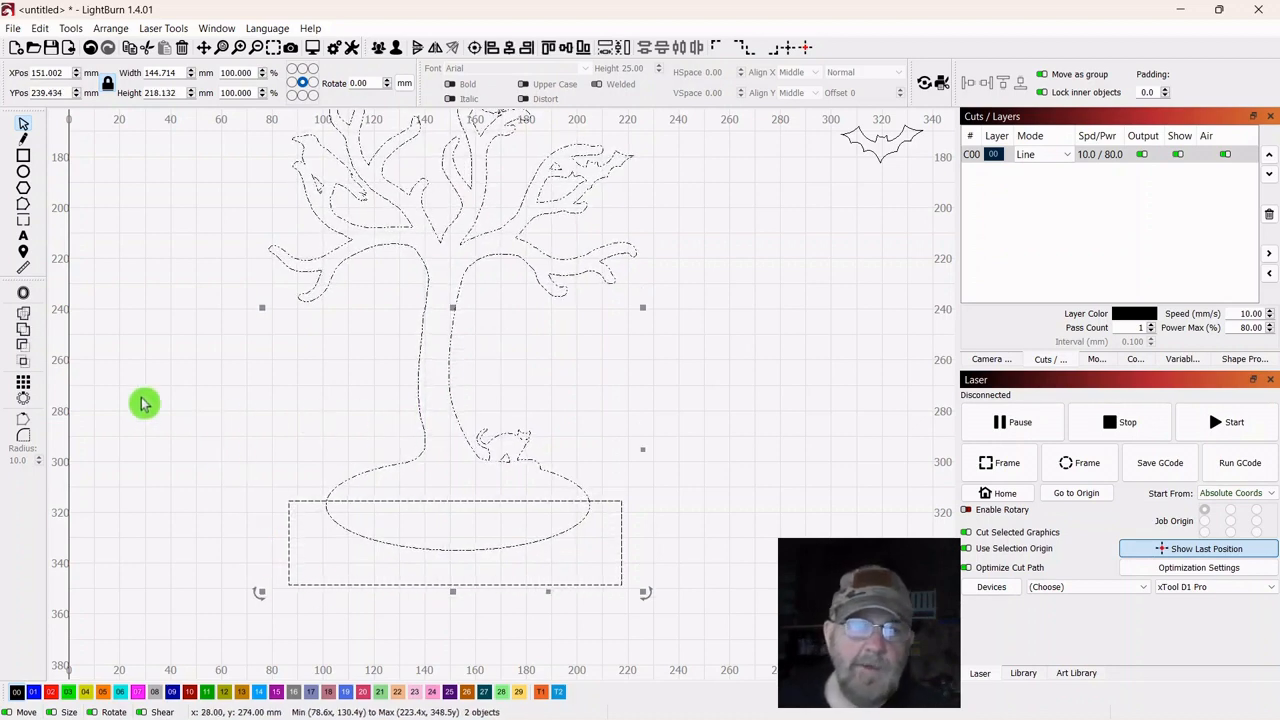
pyautogui.click(25, 350)
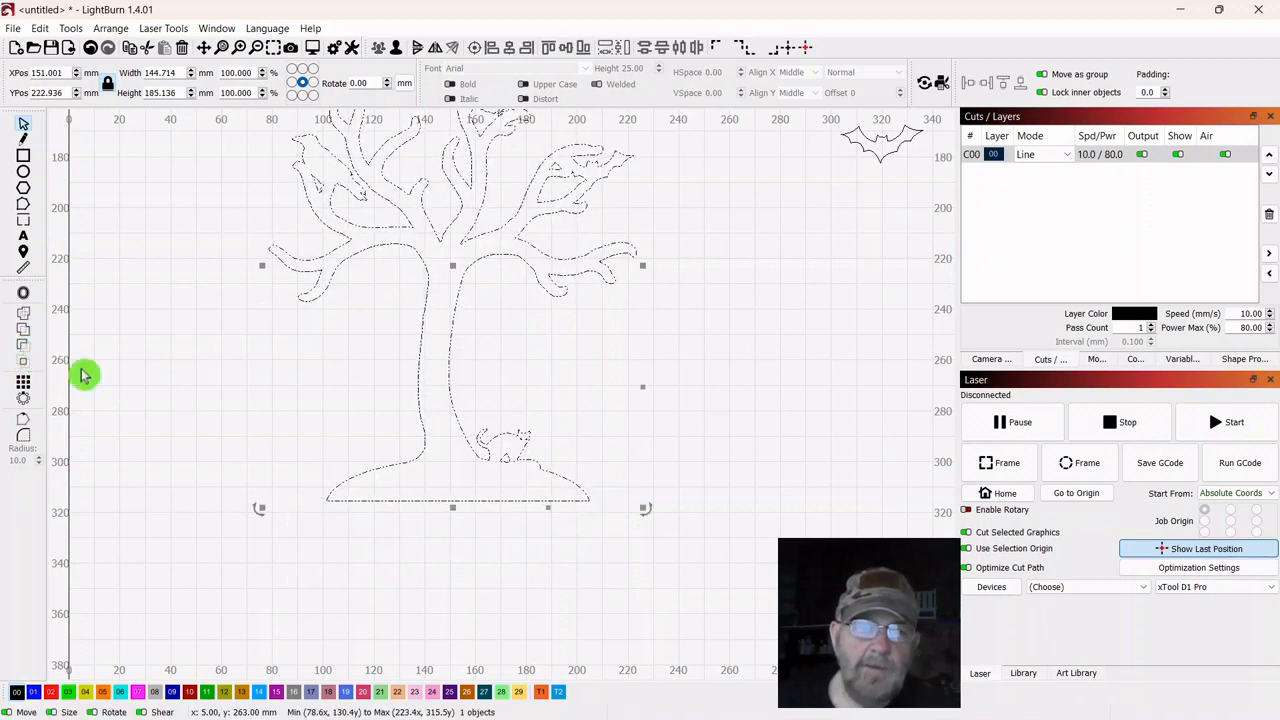
pyautogui.click(855, 368)
pyautogui.scroll(1, 829, 384)
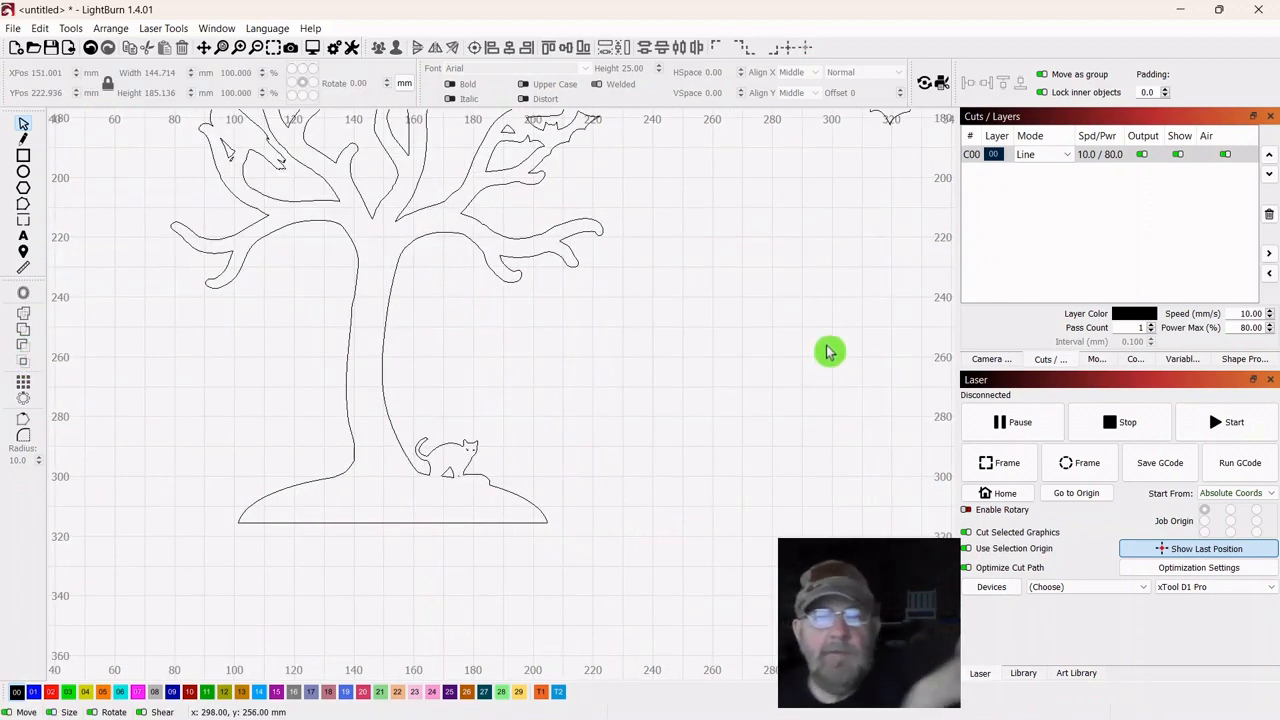
pyautogui.scroll(-3, 829, 351)
pyautogui.moveTo(758, 299); pyautogui.dragTo(683, 414)
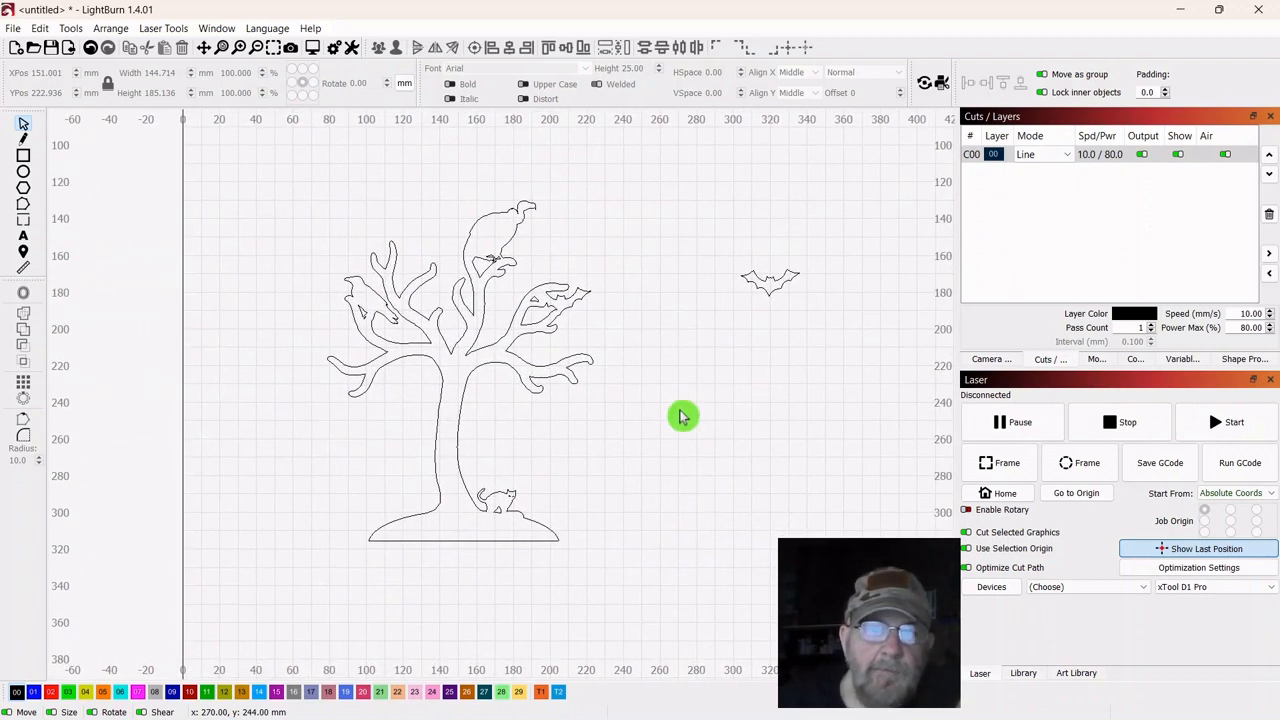
pyautogui.scroll(1, 683, 414)
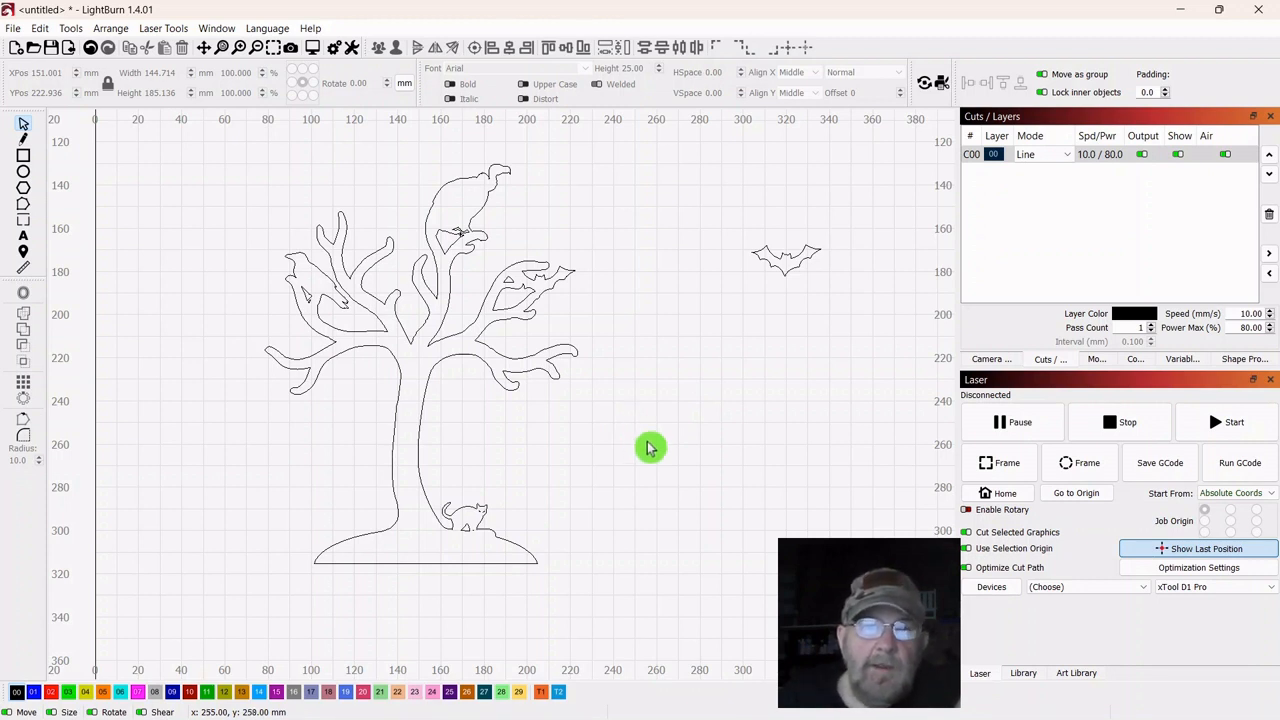
pyautogui.scroll(1, 666, 437)
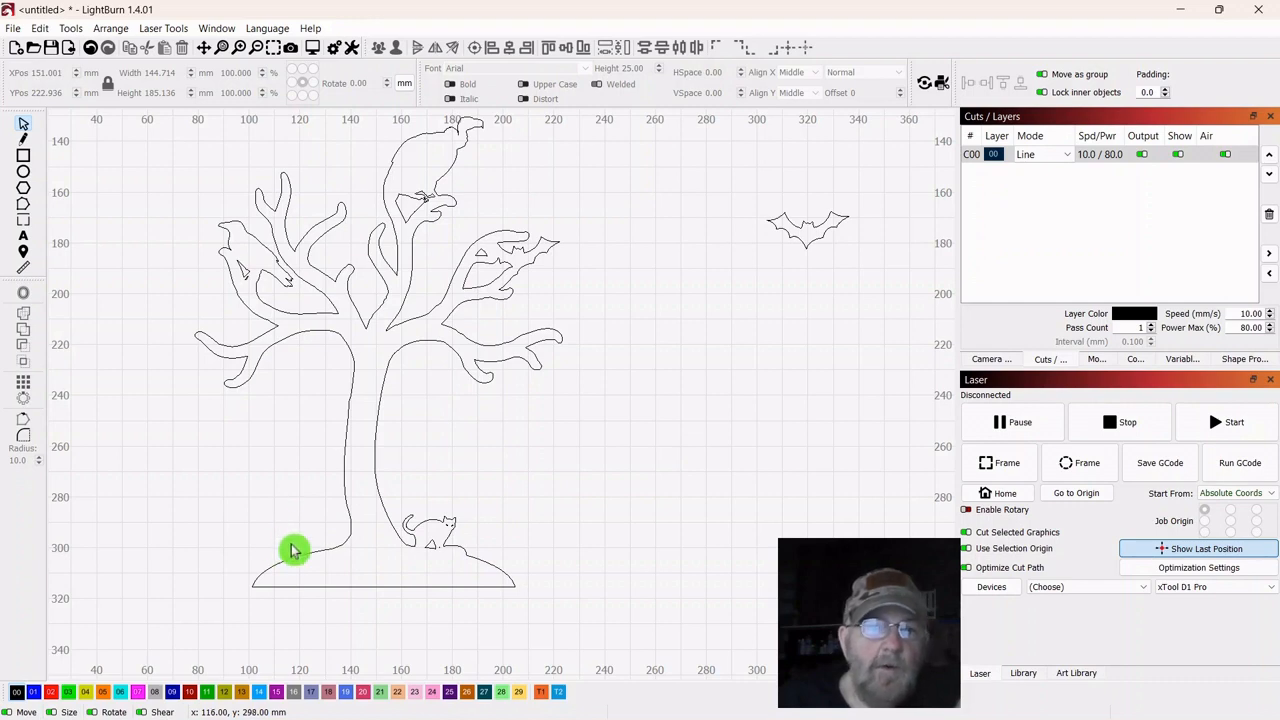
# Import the 6_gravestone.svg artwork from the scary_tree folder
pyautogui.click(1120, 422)
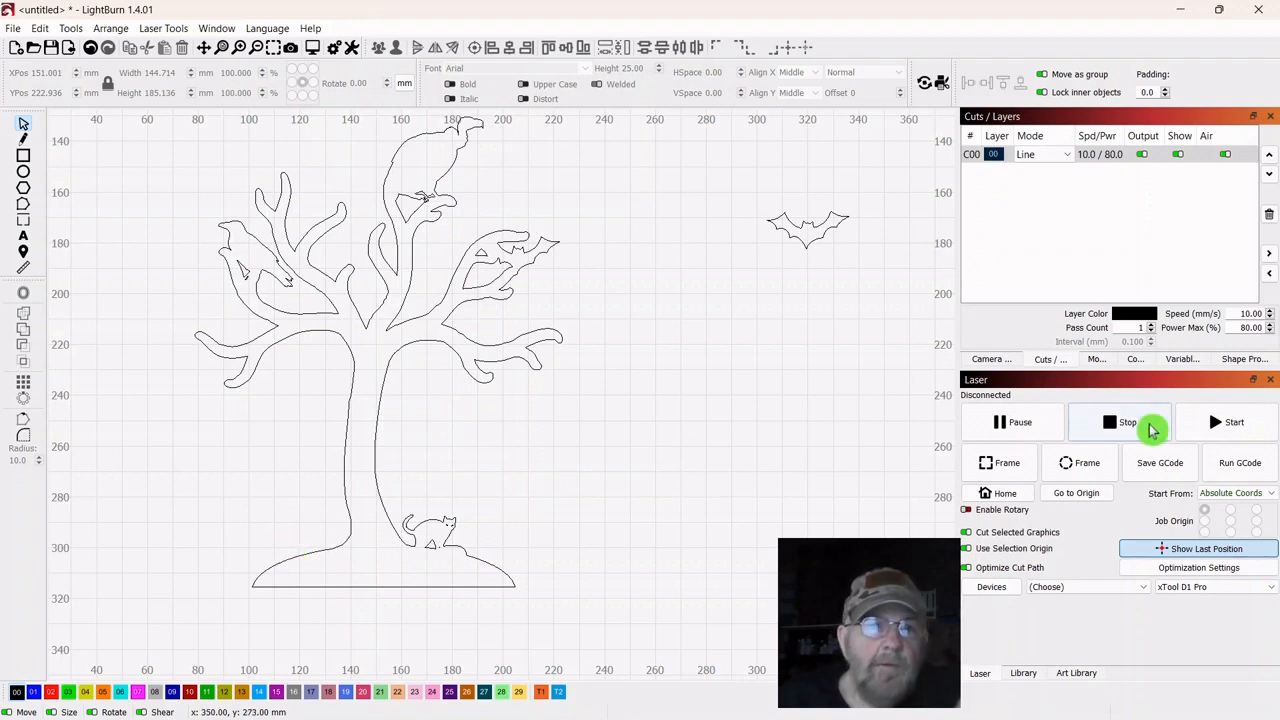
pyautogui.click(72, 54)
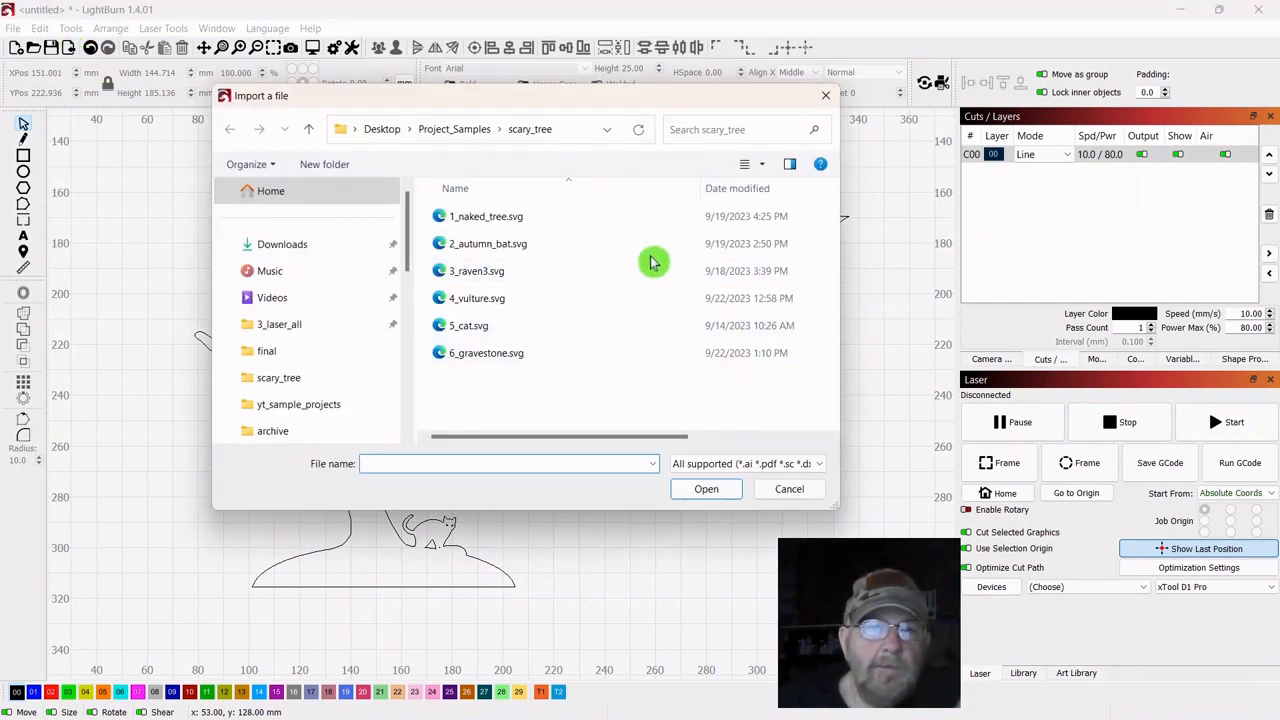
pyautogui.doubleClick(486, 362)
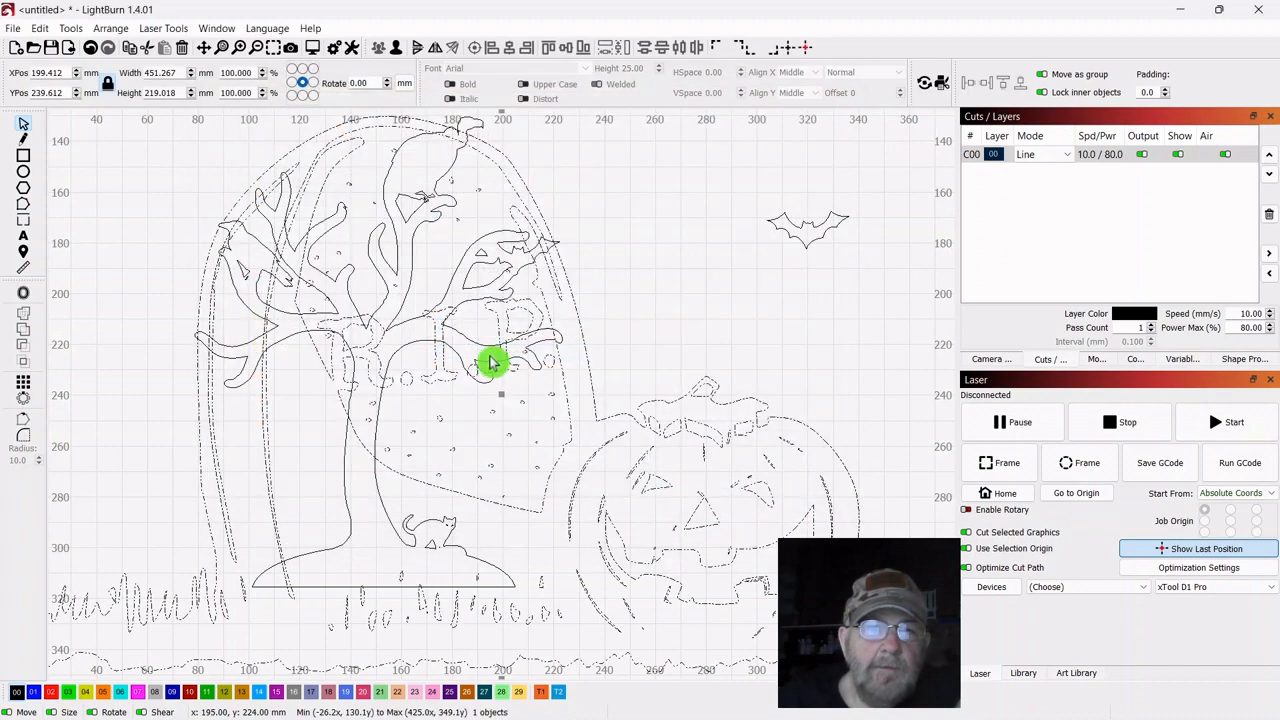
# Scale the gravestone artwork down to about 39 mm wide and place it left of the trunk at about X 84, Y 281 mm
pyautogui.scroll(-3, 729, 363)
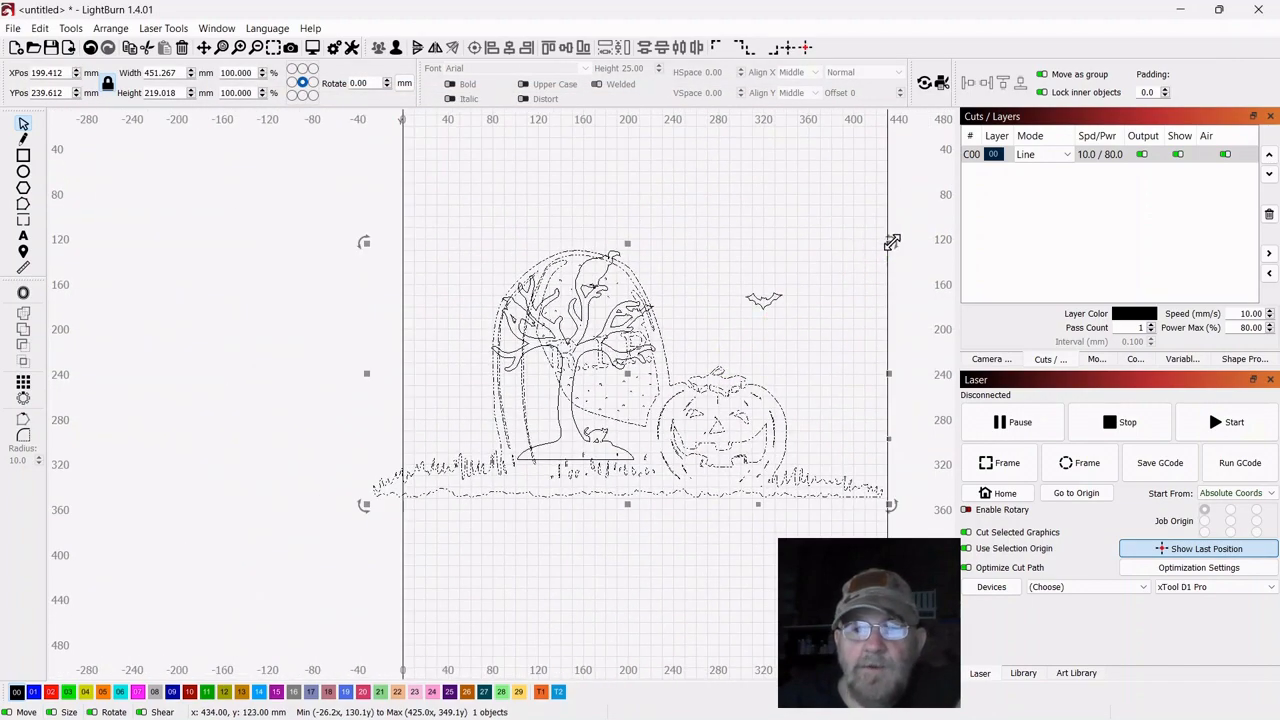
pyautogui.moveTo(889, 243); pyautogui.dragTo(468, 443)
pyautogui.scroll(4, 689, 451)
pyautogui.moveTo(767, 384); pyautogui.dragTo(714, 460)
pyautogui.moveTo(391, 447); pyautogui.dragTo(411, 419)
pyautogui.scroll(-1, 820, 402)
pyautogui.scroll(-1, 820, 402)
pyautogui.scroll(4, 809, 410)
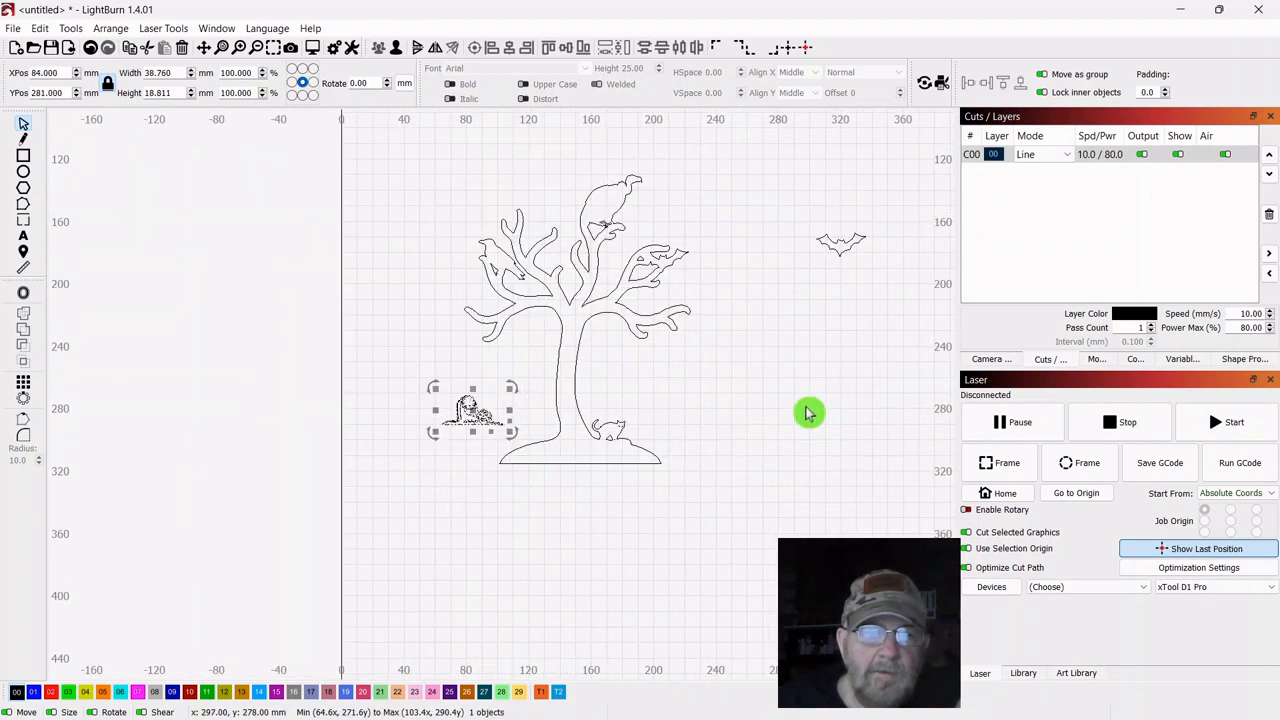
# Test the gravestone artwork against the mound's left slope and park it clear of the tree at about X 98, Y 278 mm
pyautogui.moveTo(640, 431); pyautogui.dragTo(814, 452)
pyautogui.scroll(3, 778, 428)
pyautogui.moveTo(669, 393); pyautogui.dragTo(813, 350)
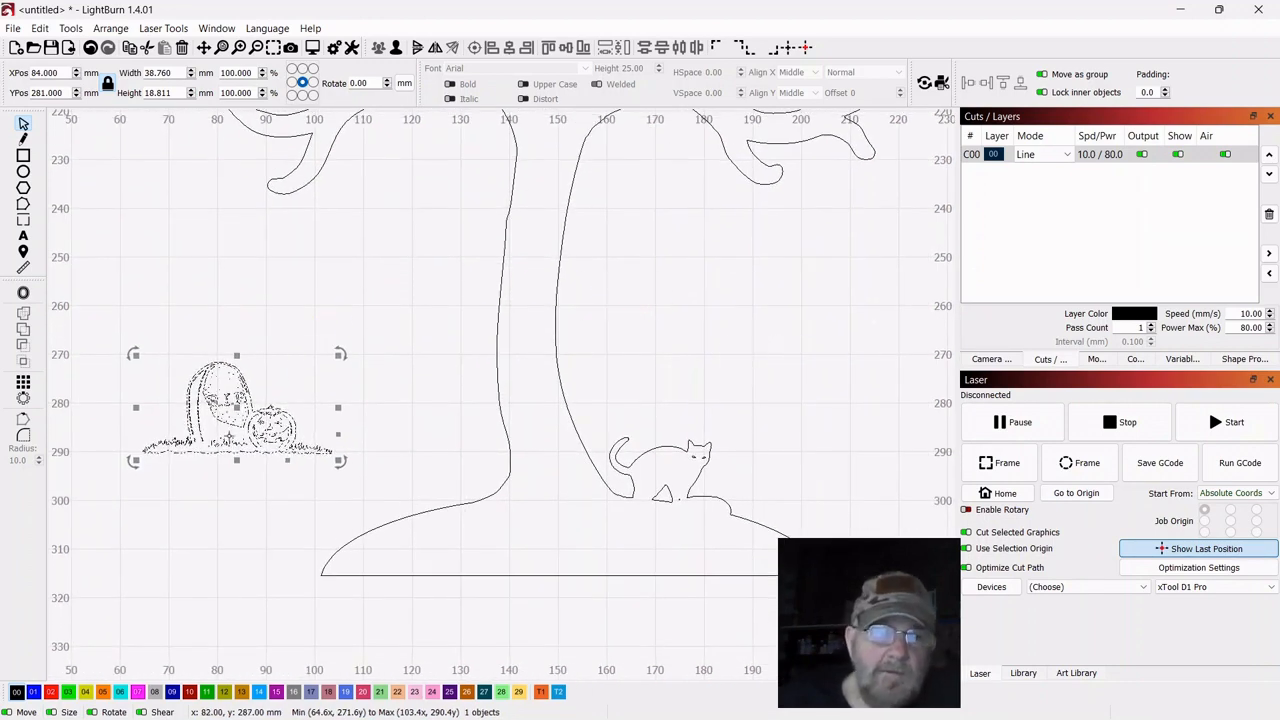
pyautogui.moveTo(239, 408); pyautogui.dragTo(357, 444)
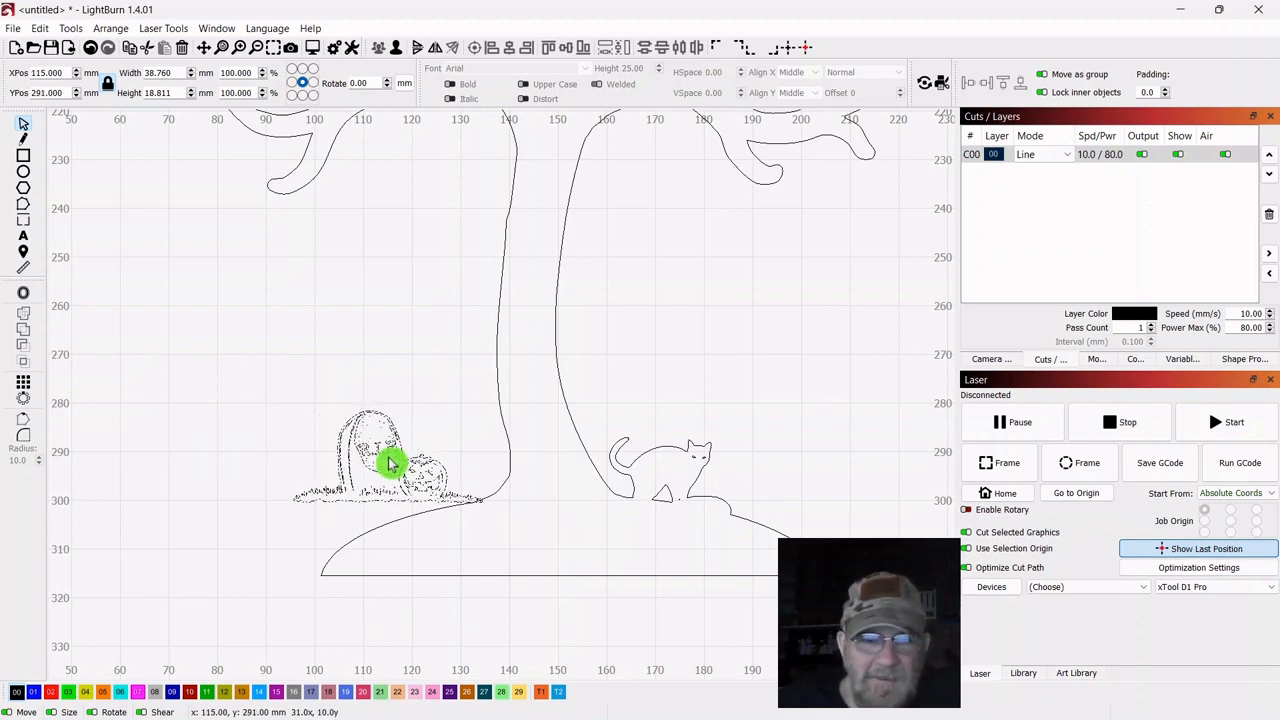
pyautogui.moveTo(397, 479); pyautogui.dragTo(305, 398)
pyautogui.scroll(-6, 396, 385)
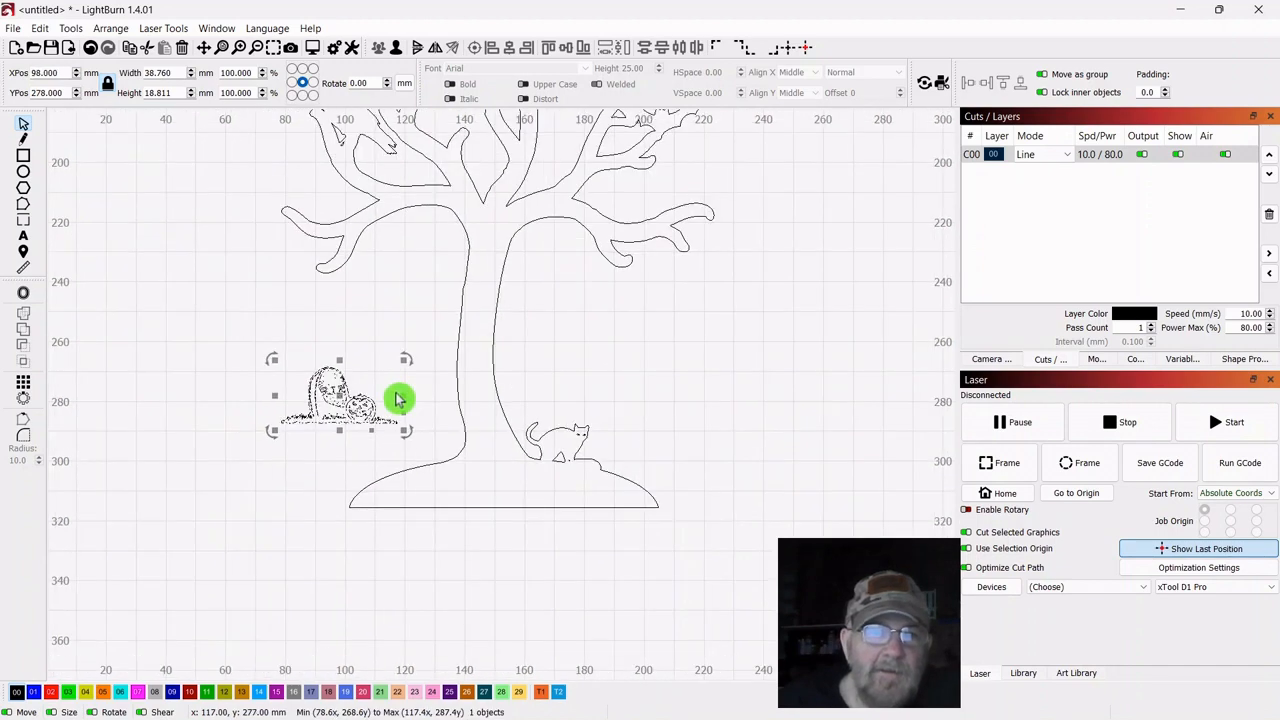
pyautogui.click(380, 337)
# Offset the gravestone artwork outward by 1 mm with round corners, keeping the original artwork
pyautogui.scroll(4, 369, 349)
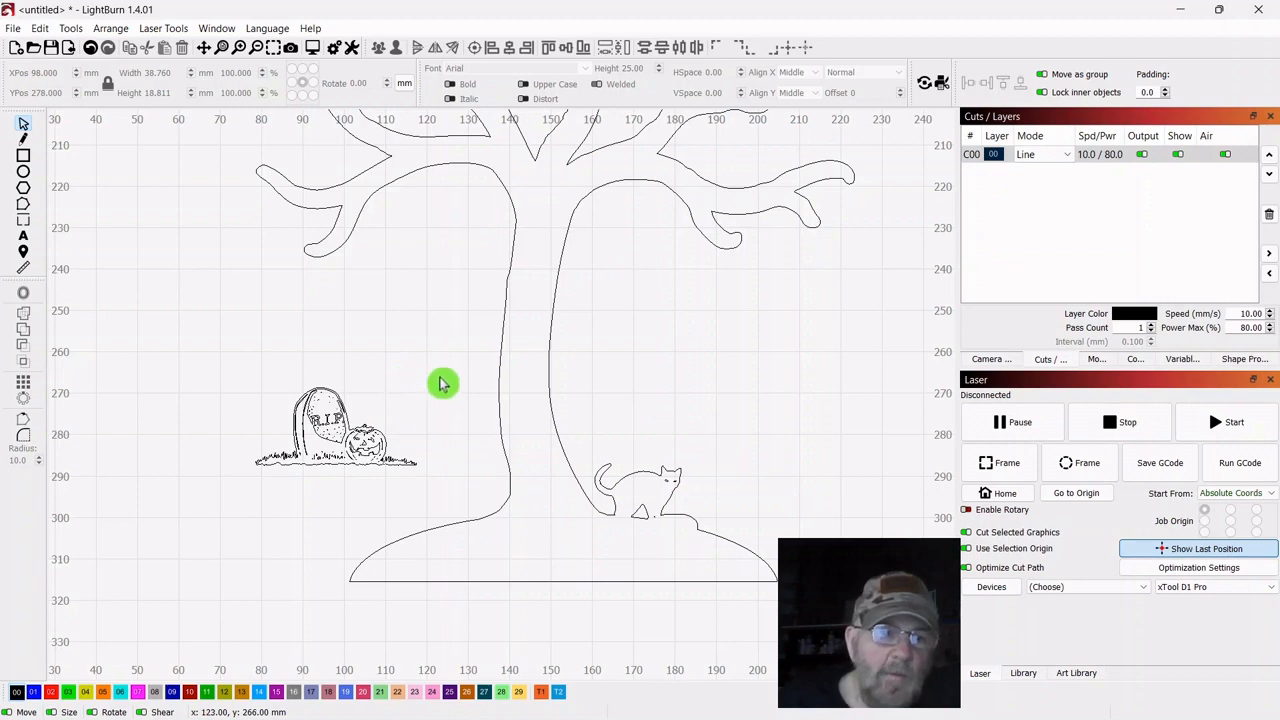
pyautogui.moveTo(443, 376); pyautogui.dragTo(220, 543)
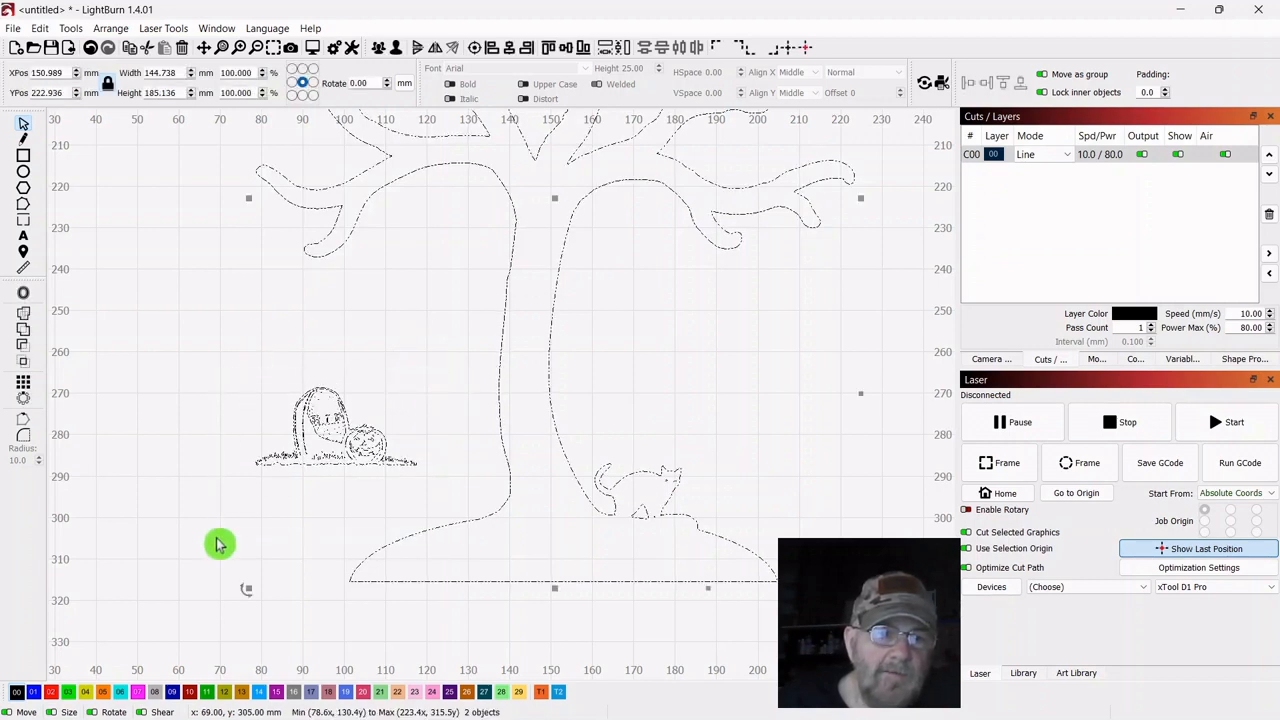
pyautogui.click(233, 444)
pyautogui.click(333, 454)
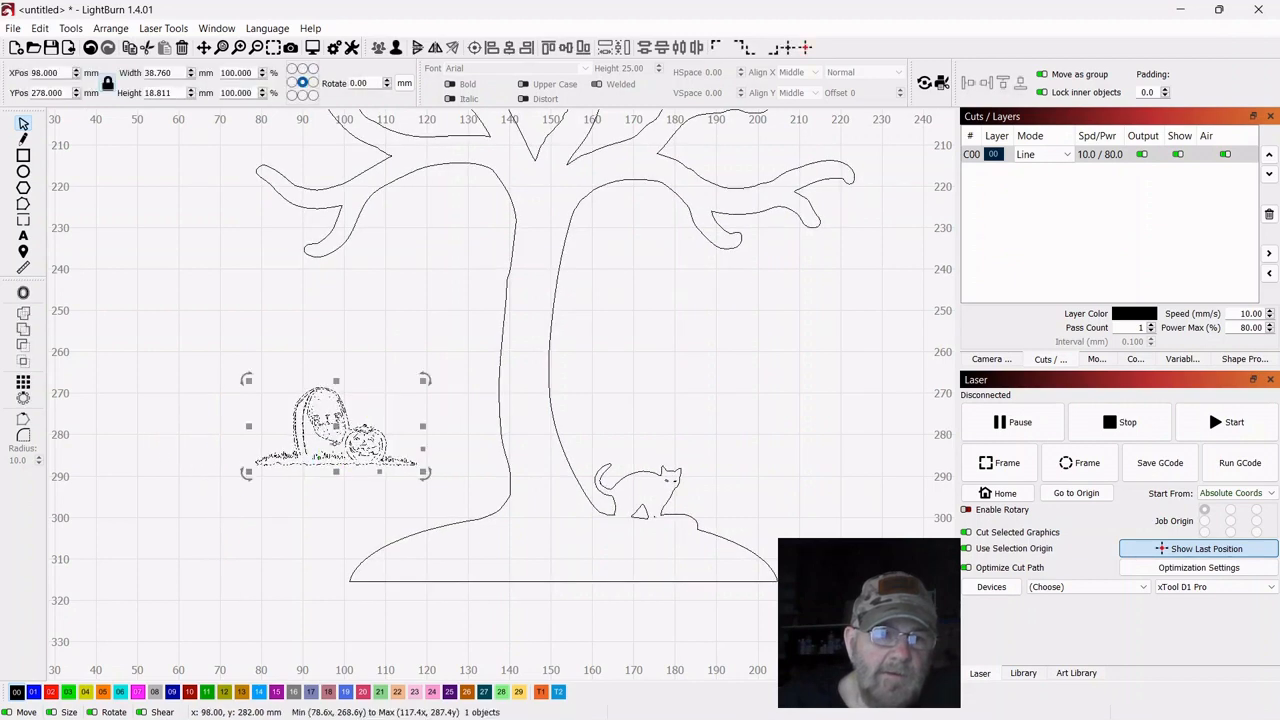
pyautogui.click(25, 298)
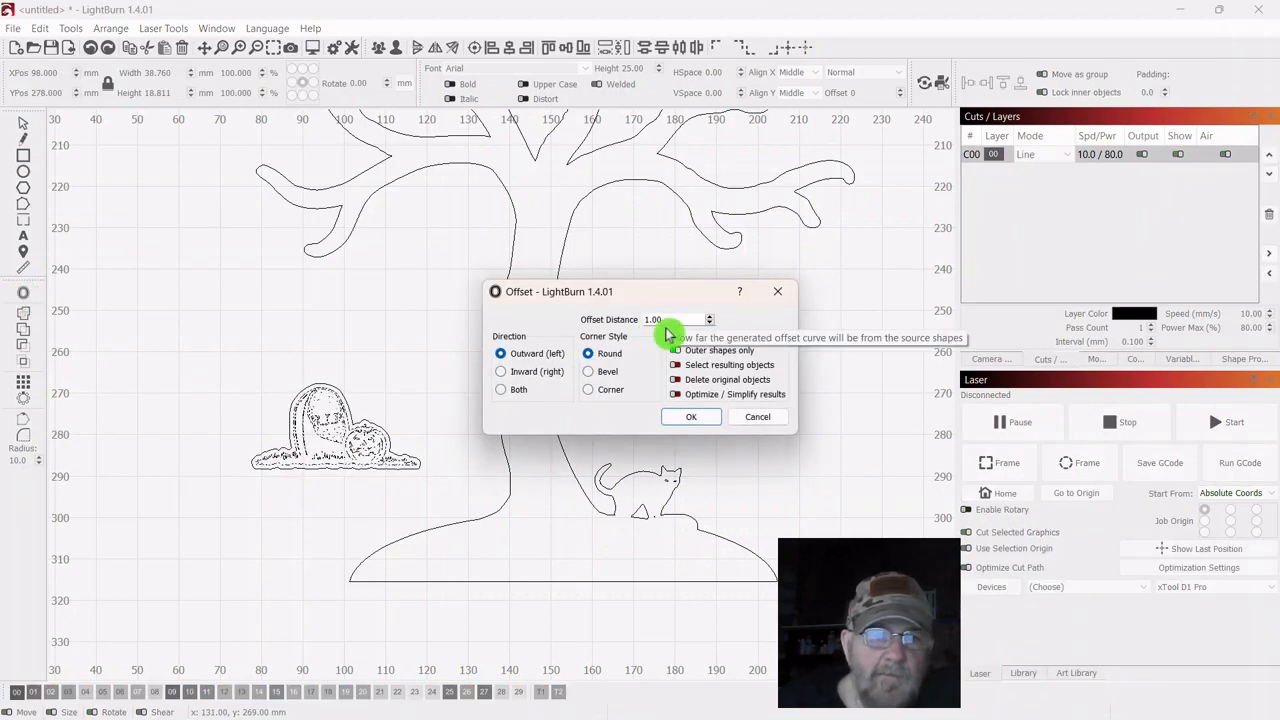
pyautogui.click(690, 417)
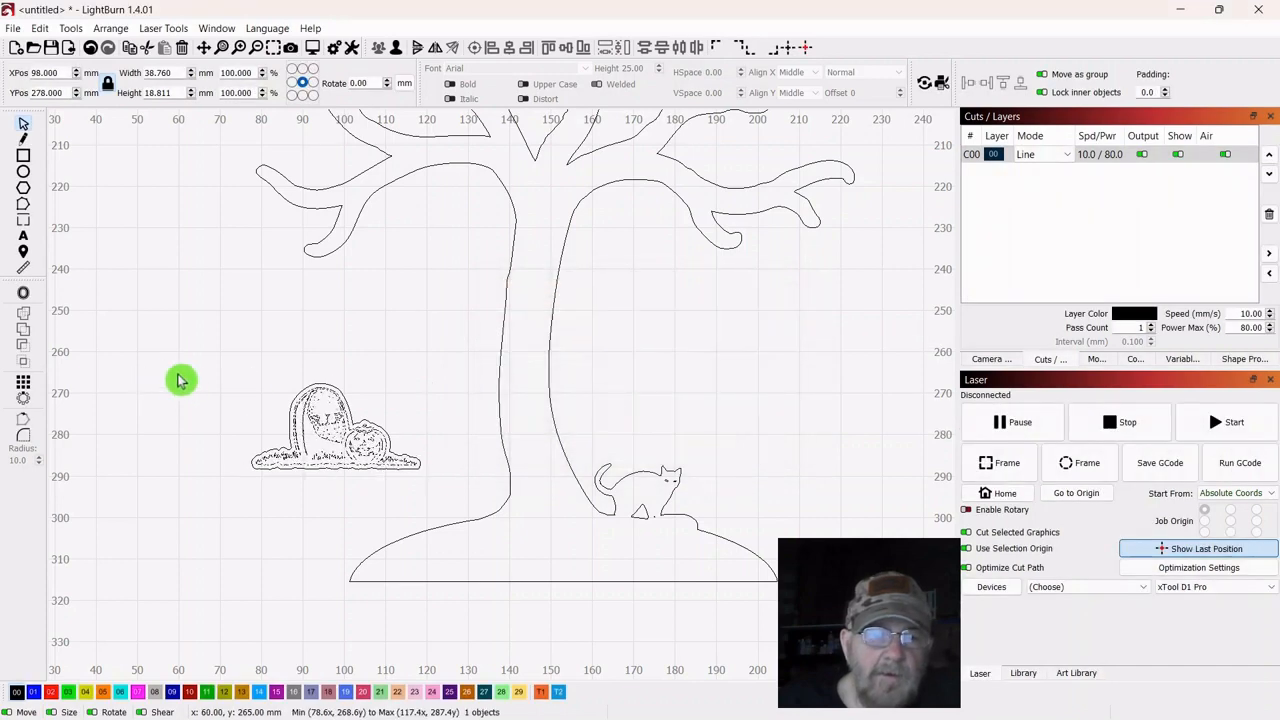
pyautogui.click(180, 380)
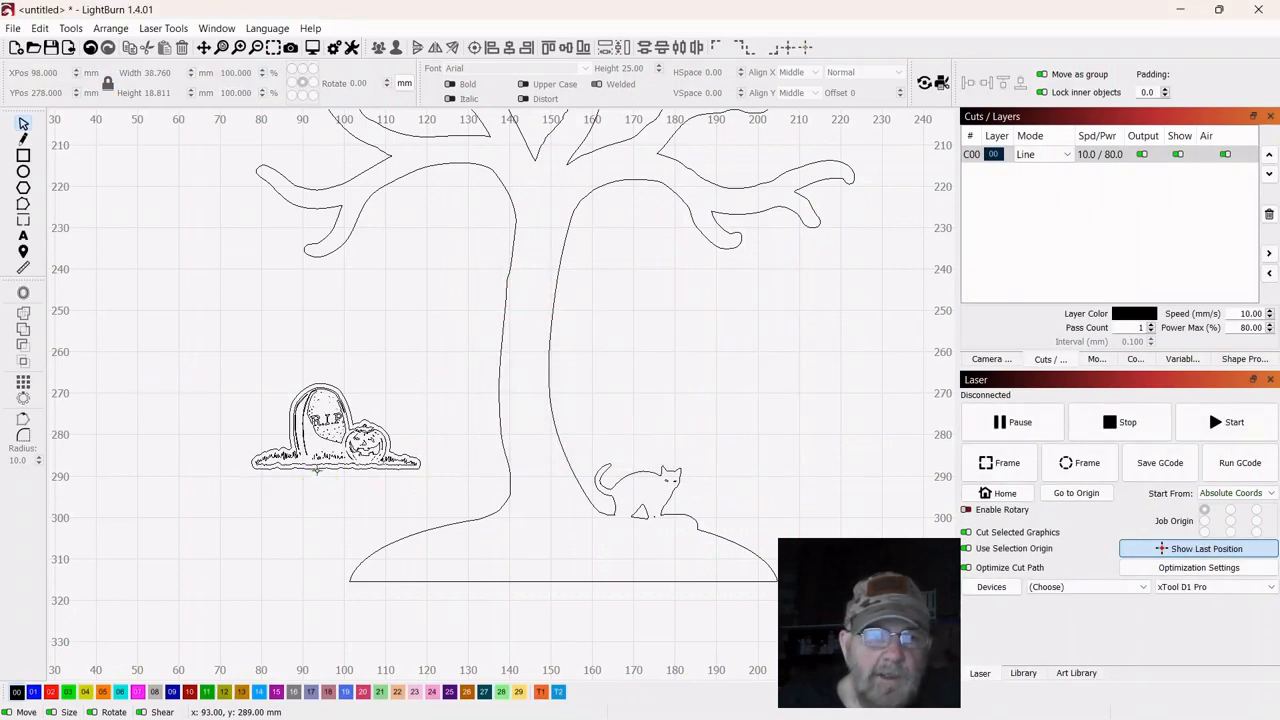
# Separate the offset outline to about X 68, Y 307 mm and the gravestone artwork to about X 76, Y 260 mm
pyautogui.click(316, 470)
pyautogui.moveTo(318, 538); pyautogui.dragTo(174, 603)
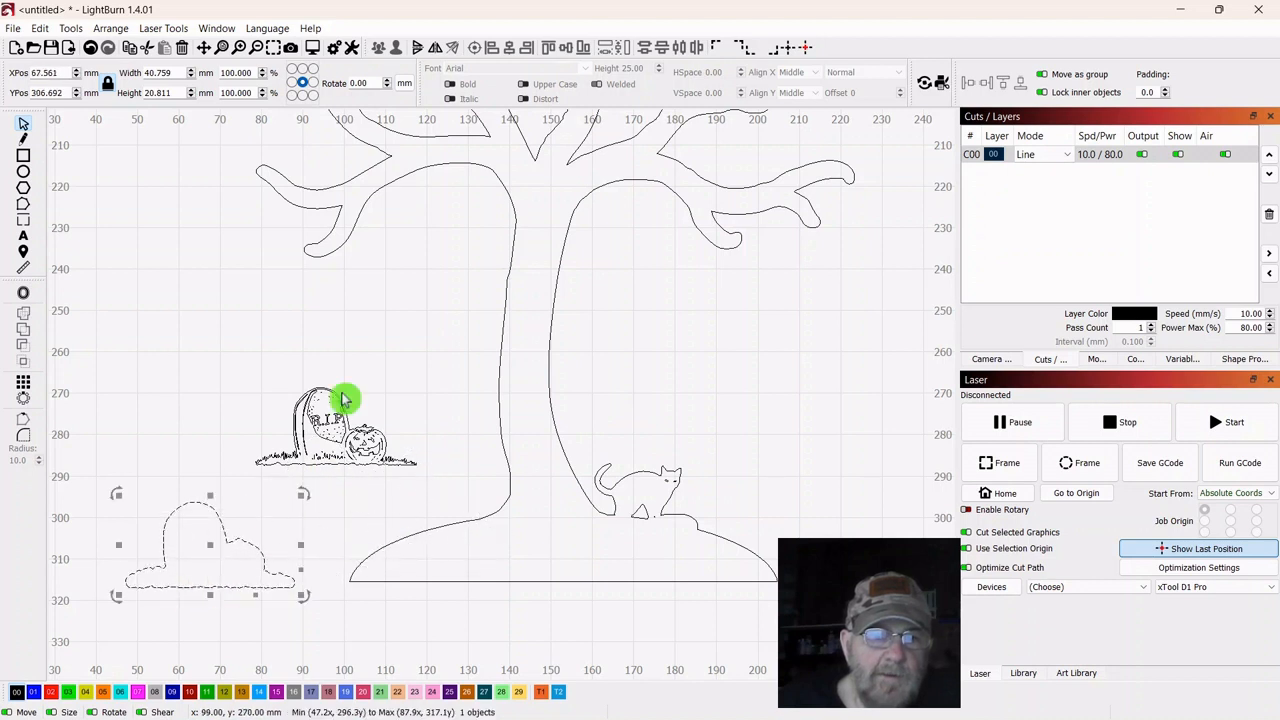
pyautogui.moveTo(337, 434); pyautogui.dragTo(325, 422)
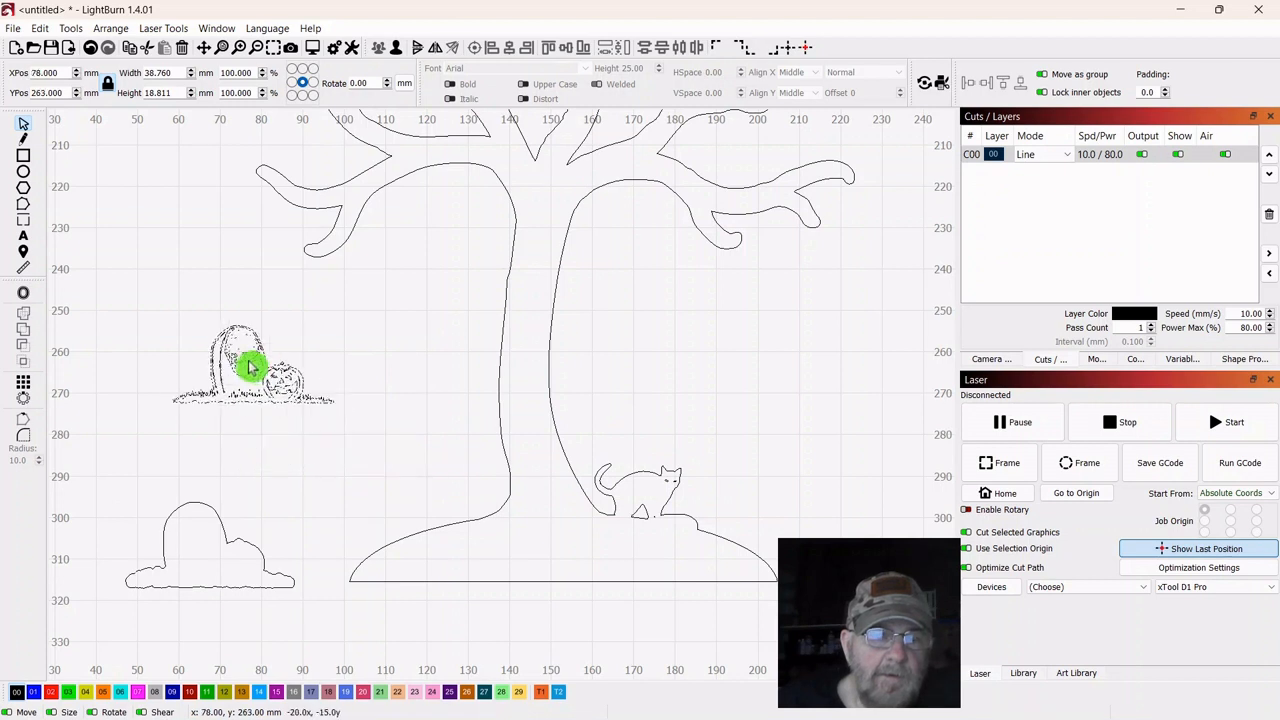
pyautogui.moveTo(250, 368); pyautogui.dragTo(246, 376)
pyautogui.rightClick(246, 355)
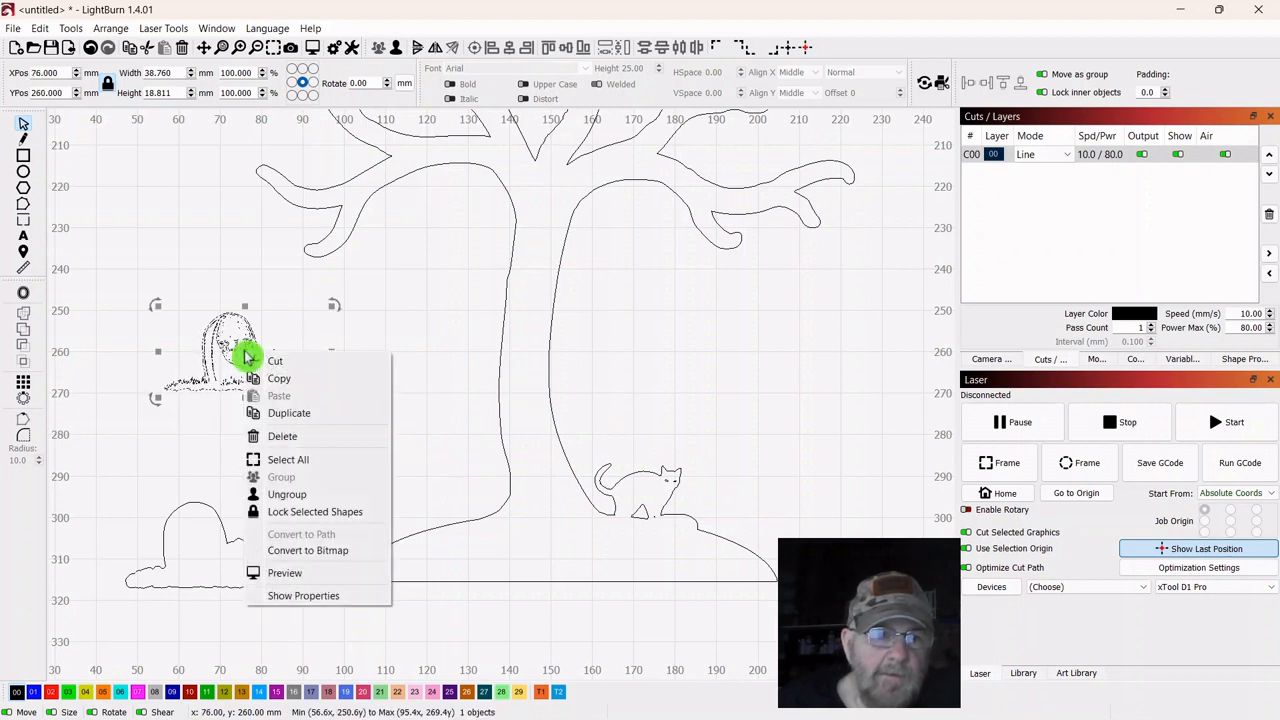
pyautogui.click(125, 429)
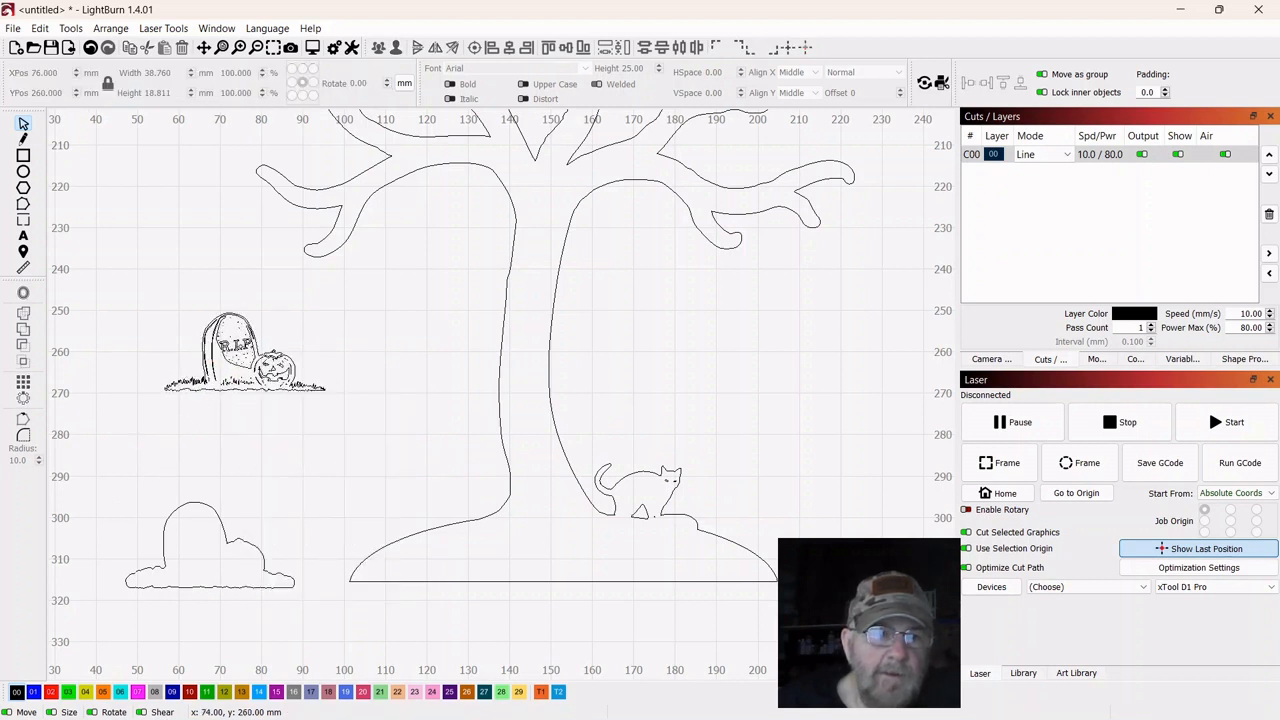
# Assign the gravestone artwork to red layer 02 and place that layer above black layer 00 in the cut order
pyautogui.moveTo(143, 416); pyautogui.dragTo(183, 423)
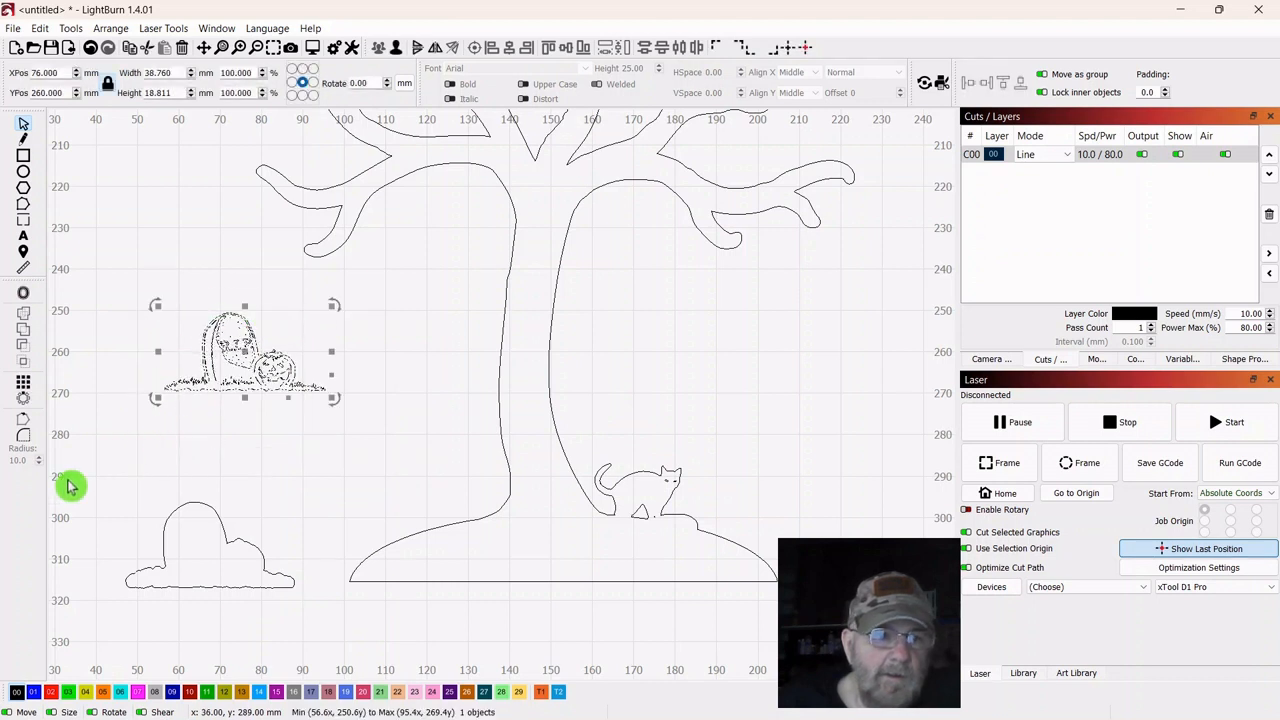
pyautogui.click(51, 693)
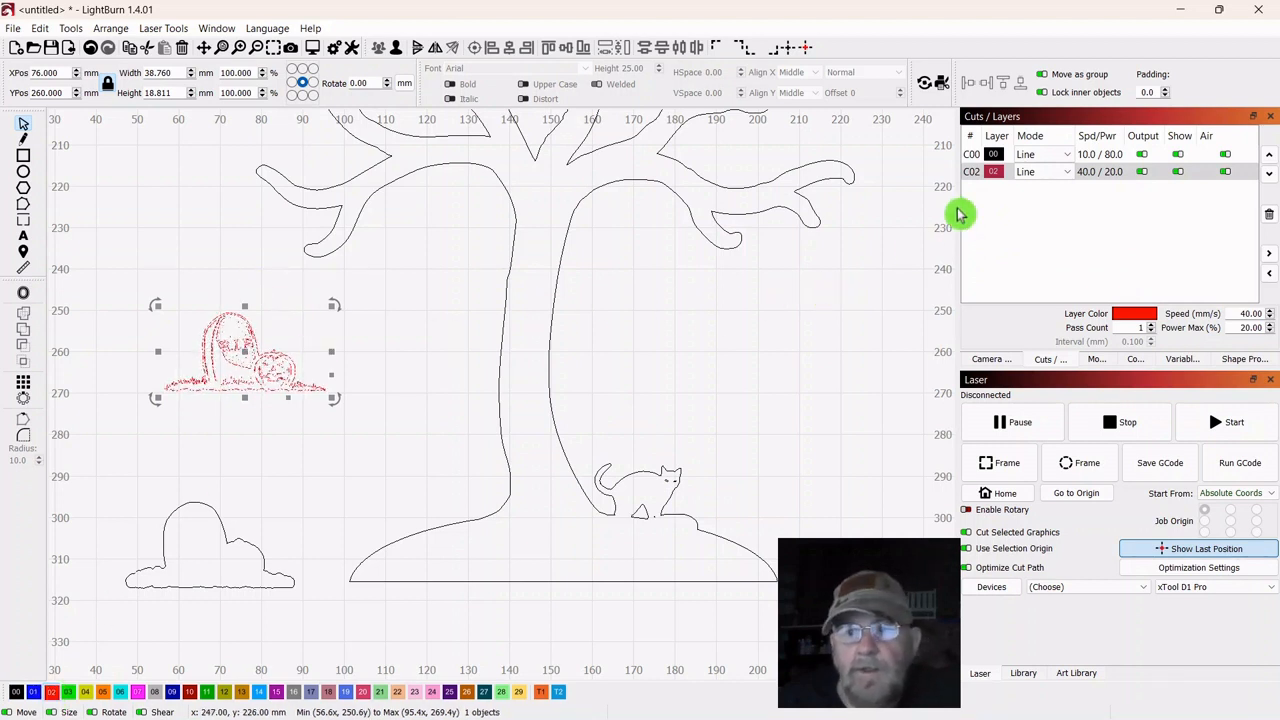
pyautogui.click(1035, 155)
pyautogui.click(1060, 171)
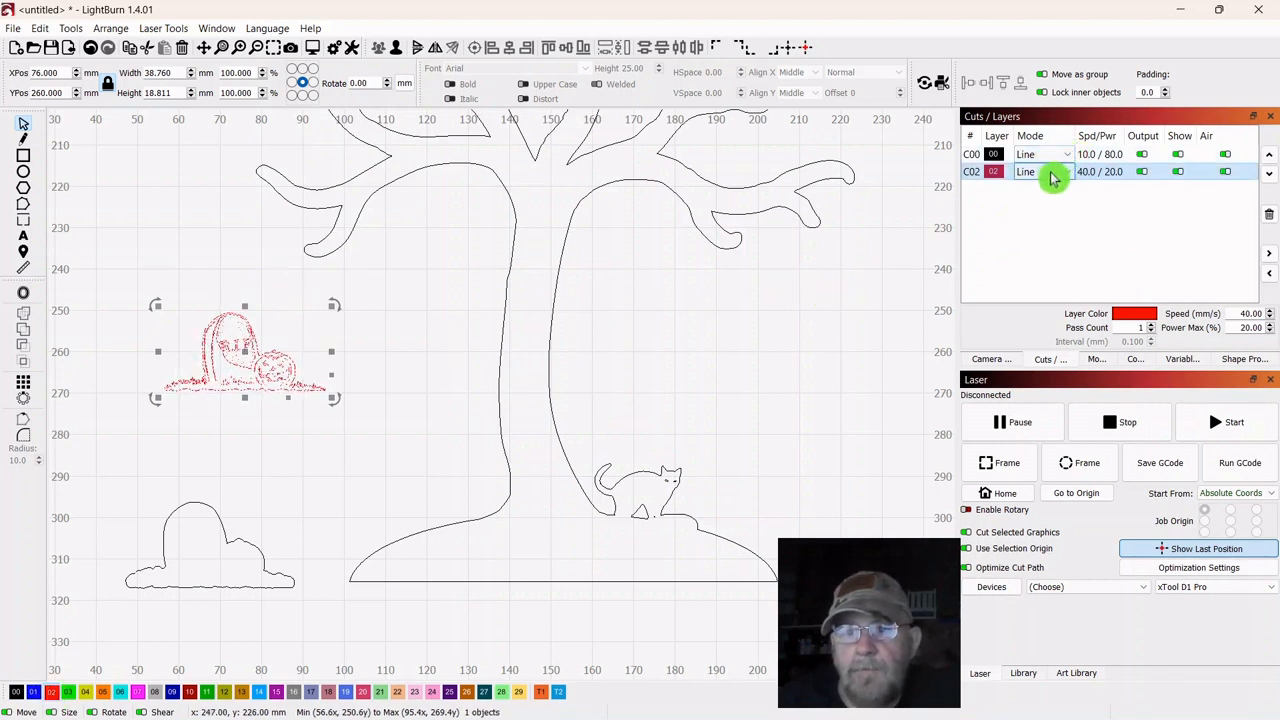
pyautogui.click(1012, 156)
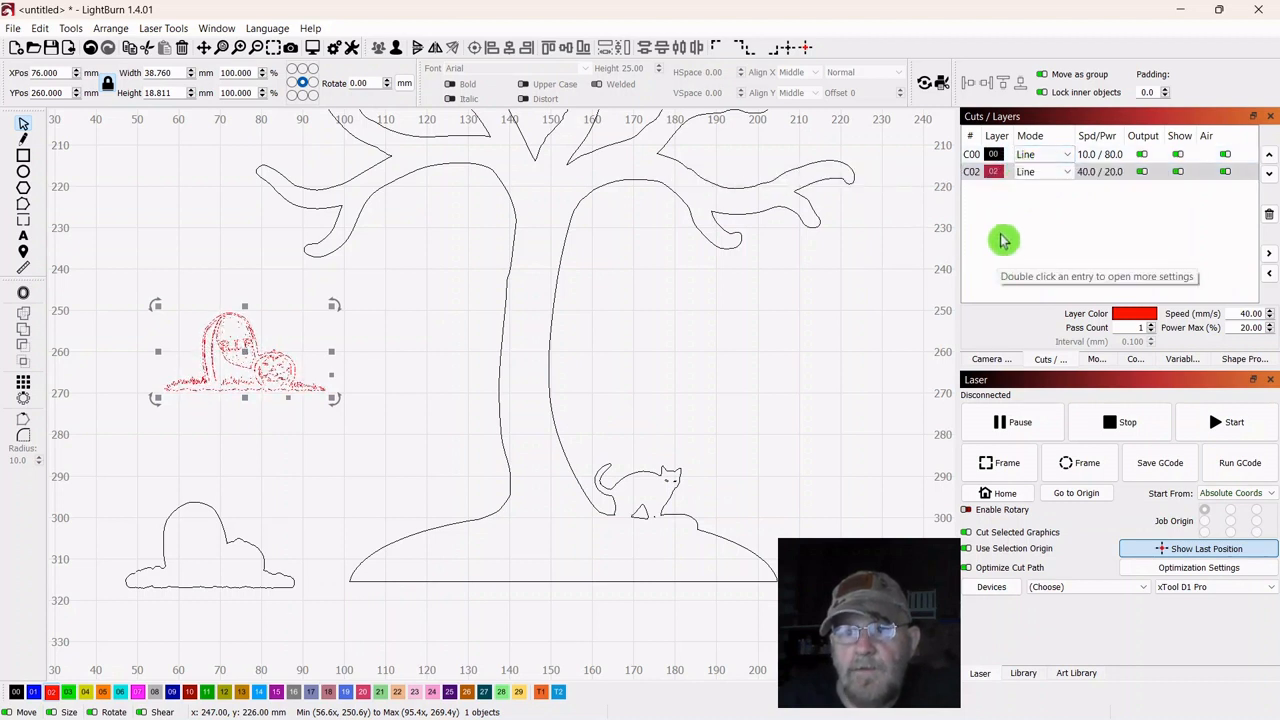
pyautogui.click(995, 173)
pyautogui.moveTo(995, 177); pyautogui.dragTo(995, 158)
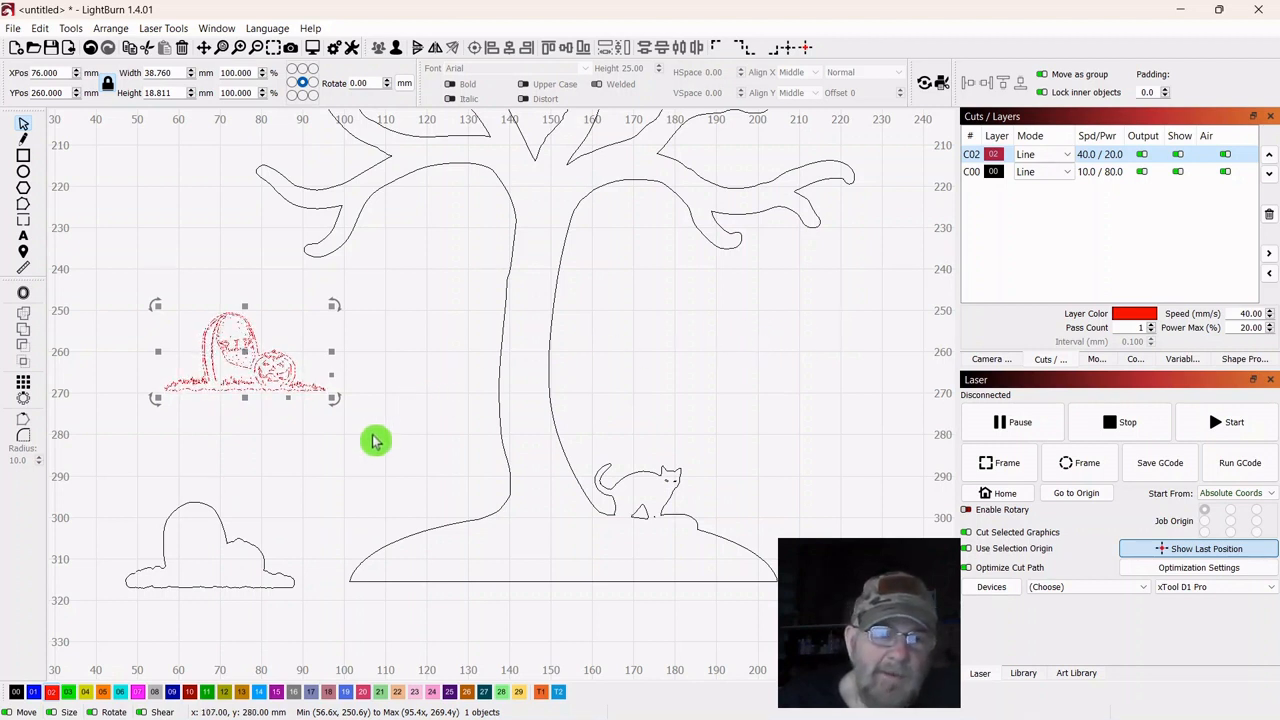
# Select the gravestone's offset outline and move it onto the left side of the mound at about X 125, Y 291 mm
pyautogui.click(177, 526)
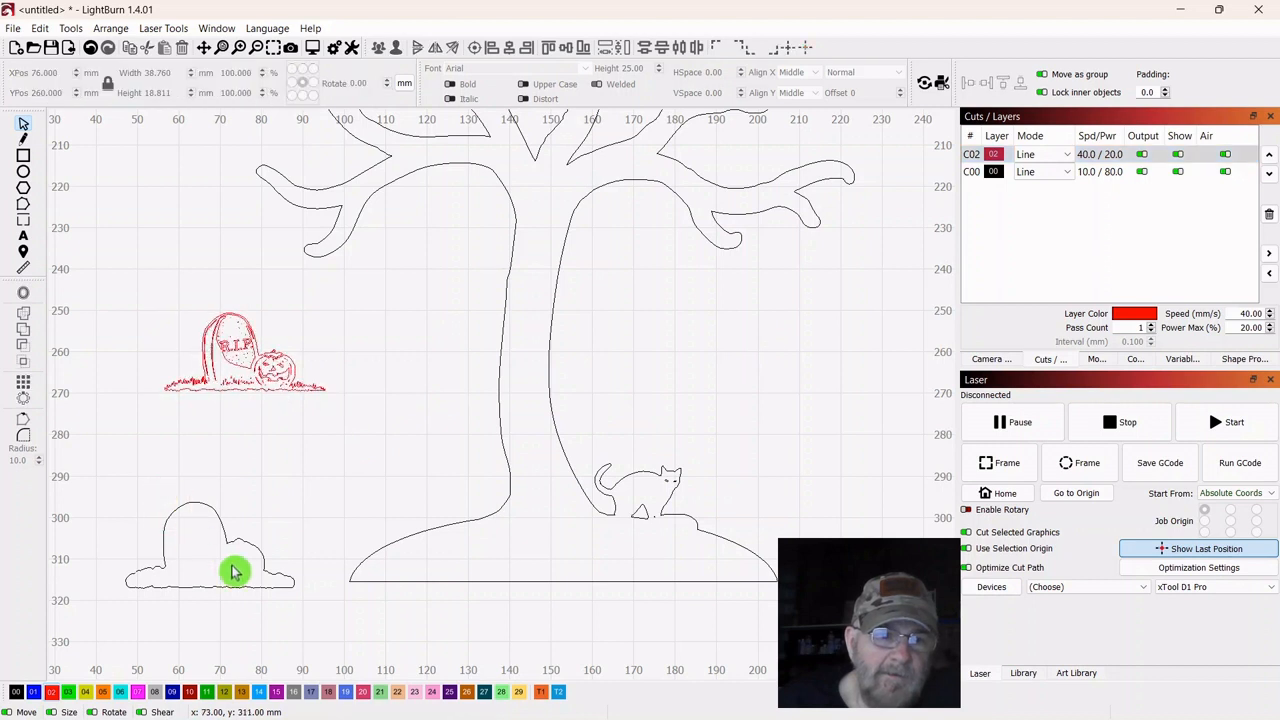
pyautogui.moveTo(278, 488); pyautogui.dragTo(189, 605)
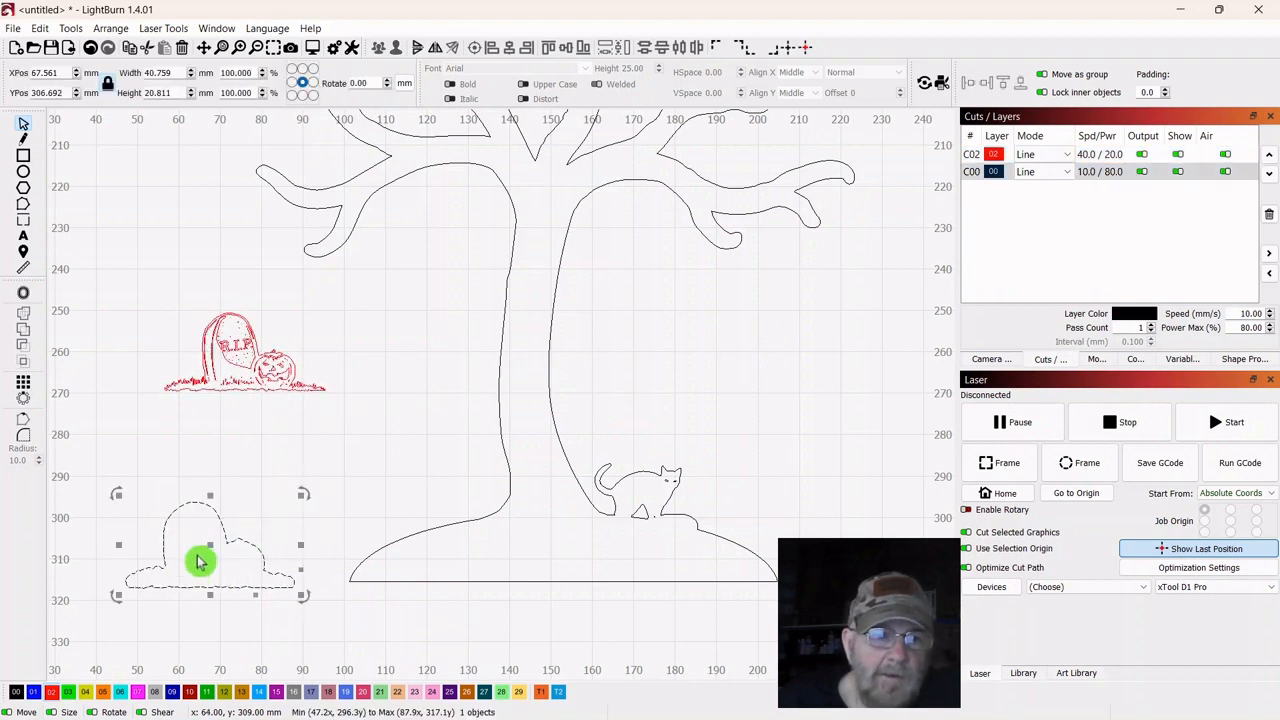
pyautogui.moveTo(205, 545); pyautogui.dragTo(378, 505)
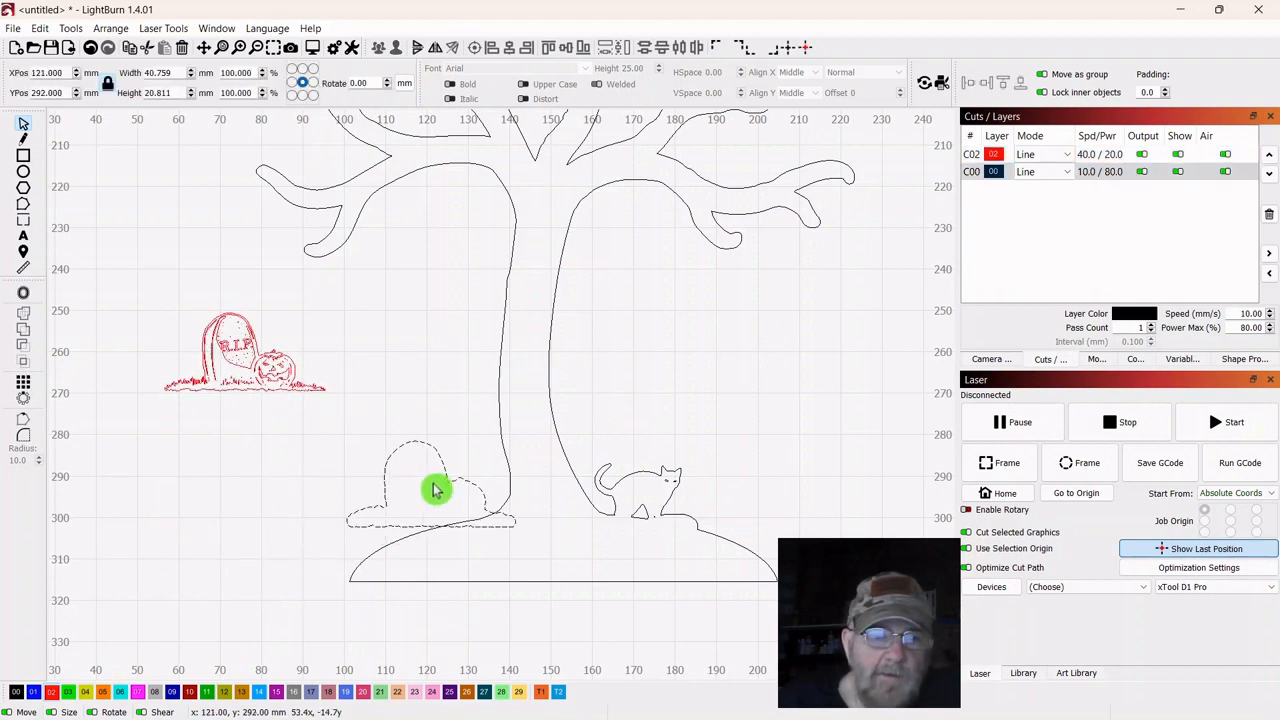
pyautogui.moveTo(450, 488); pyautogui.dragTo(450, 488)
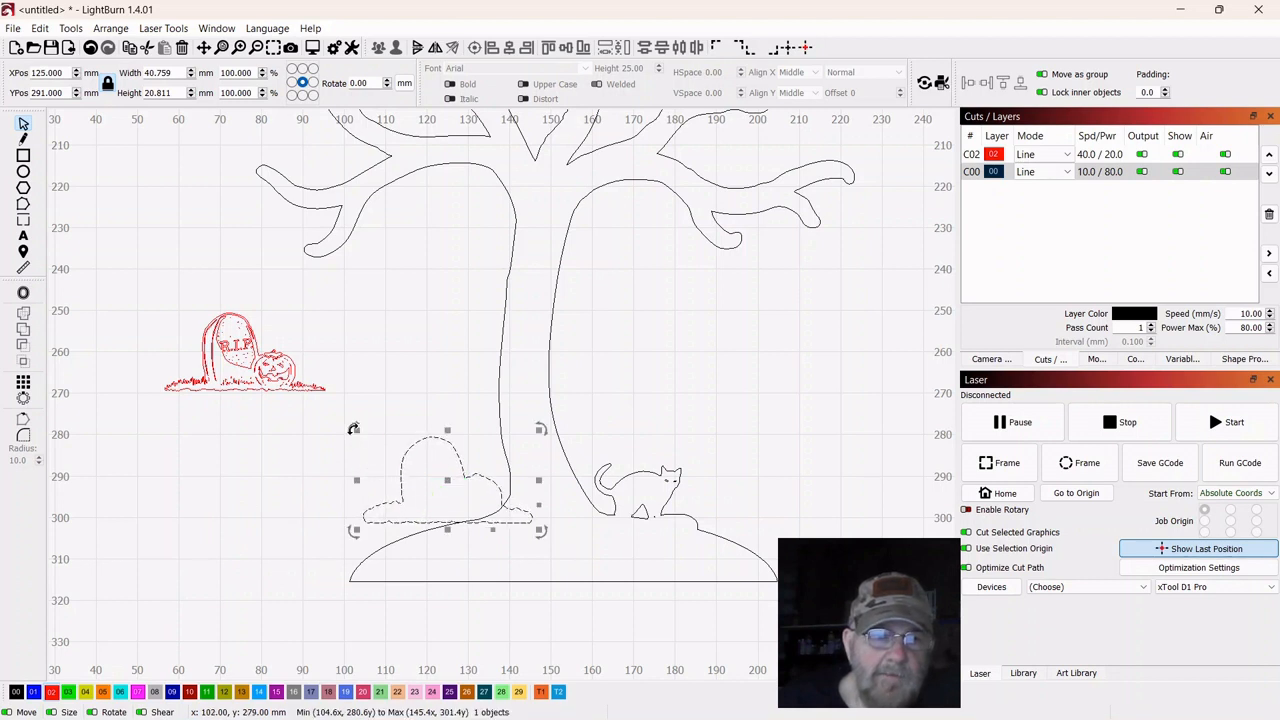
# Tilt the offset outline counterclockwise to follow the mound's left slope and sink it into the ground at about X 124, Y 298 mm
pyautogui.moveTo(353, 428); pyautogui.dragTo(355, 466)
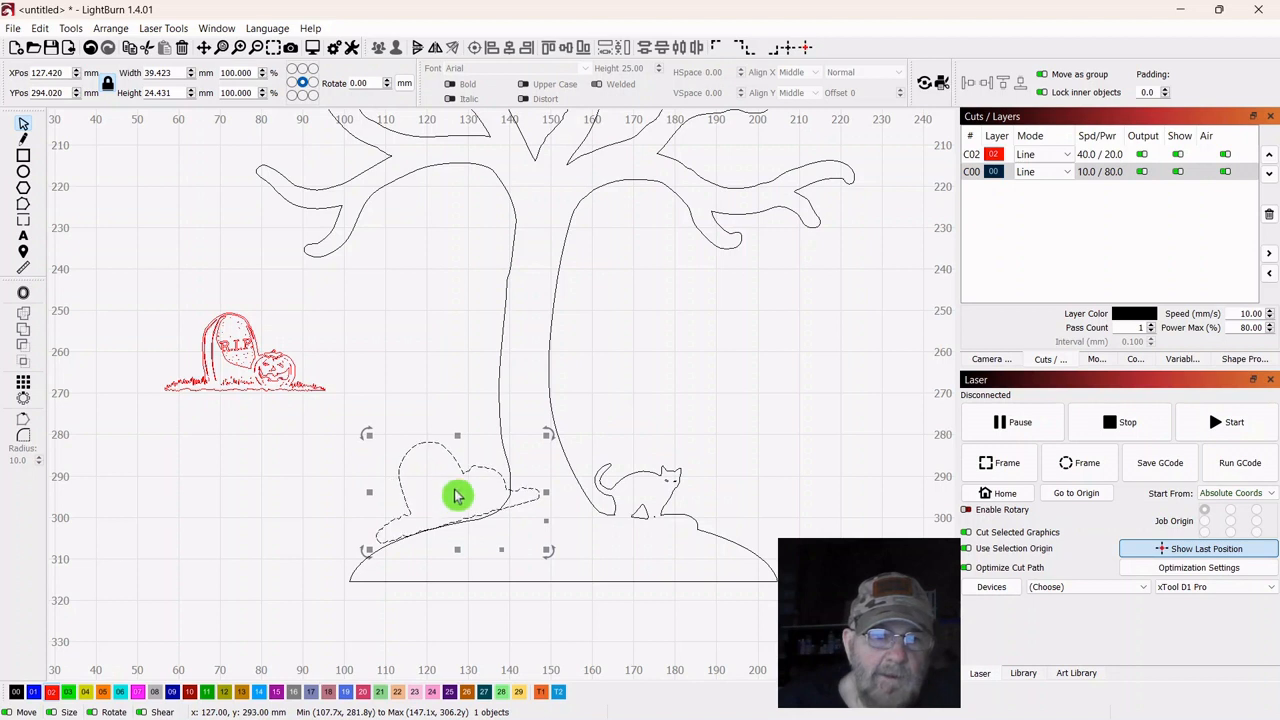
pyautogui.moveTo(456, 489); pyautogui.dragTo(446, 511)
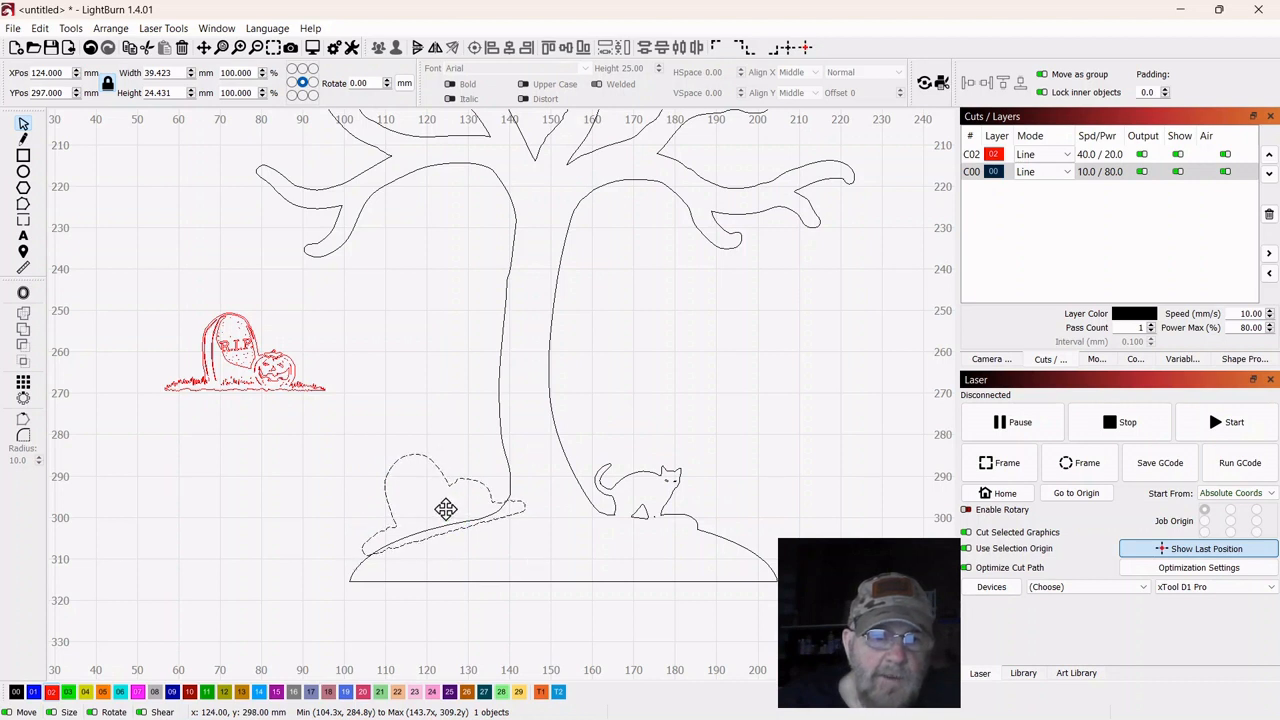
pyautogui.moveTo(446, 510); pyautogui.dragTo(440, 514)
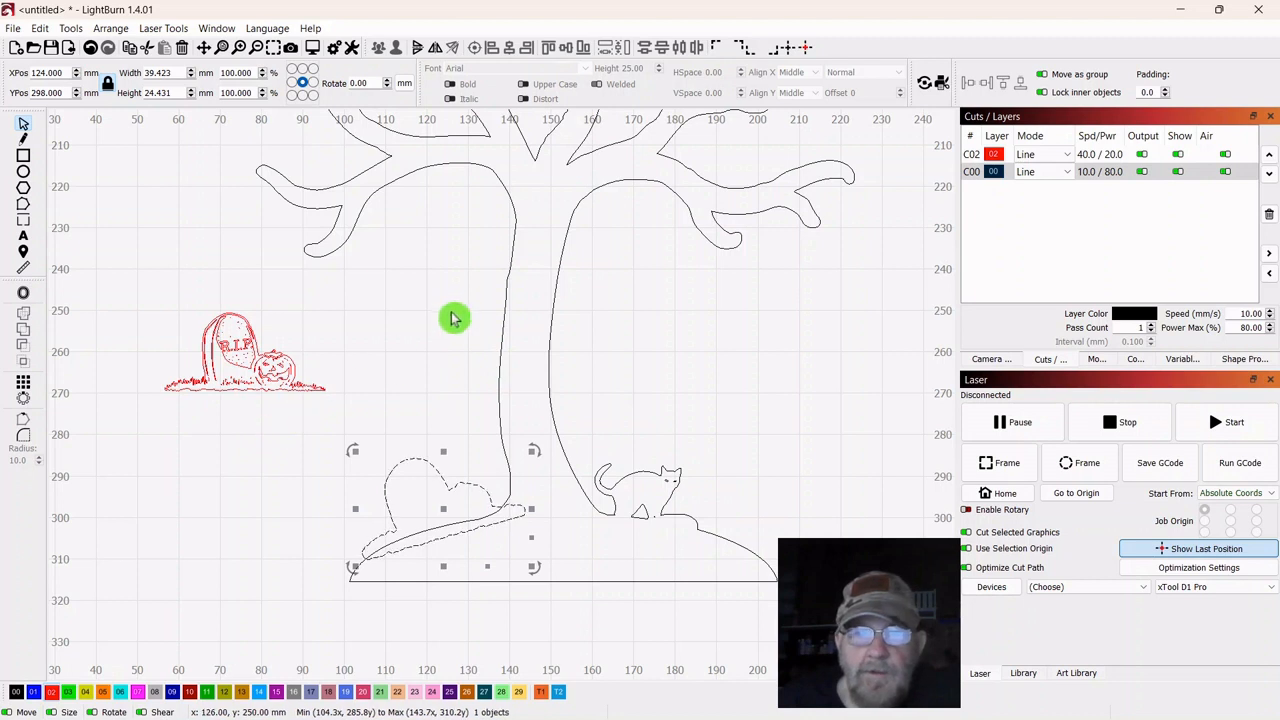
pyautogui.click(425, 358)
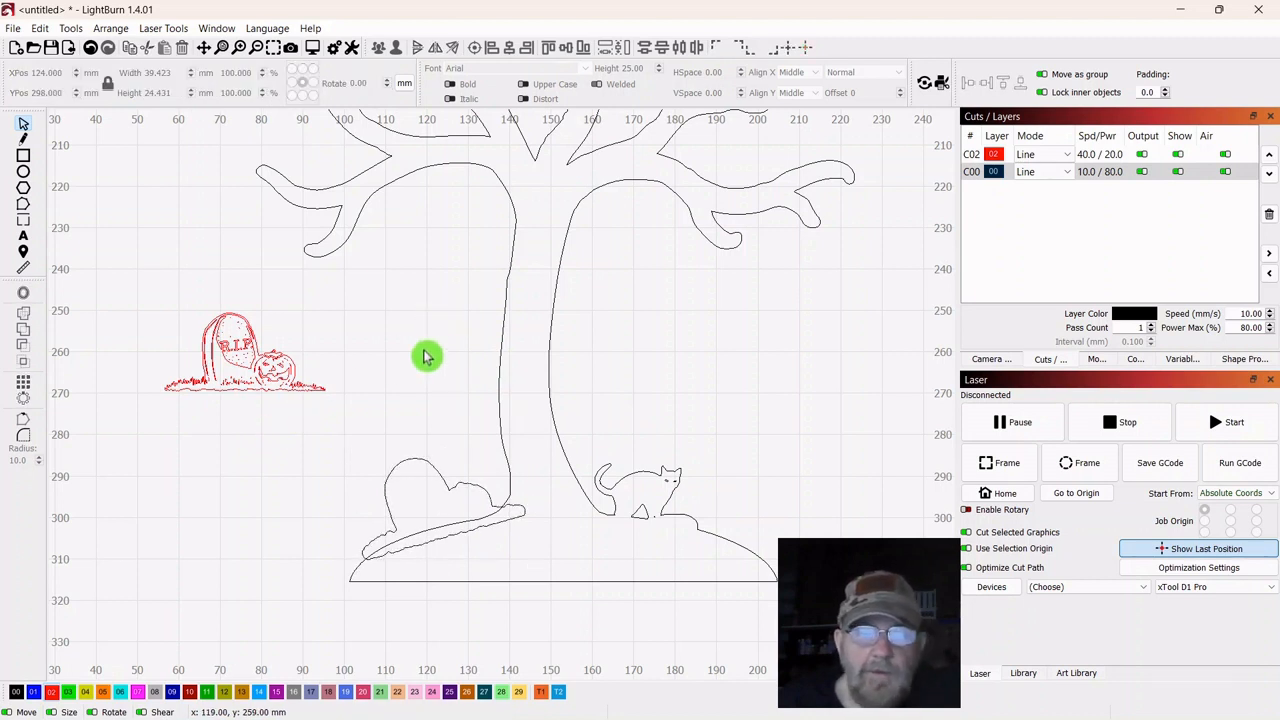
# Merge the gravestone's offset outline with the tree and mound into a single outline
pyautogui.click(440, 503)
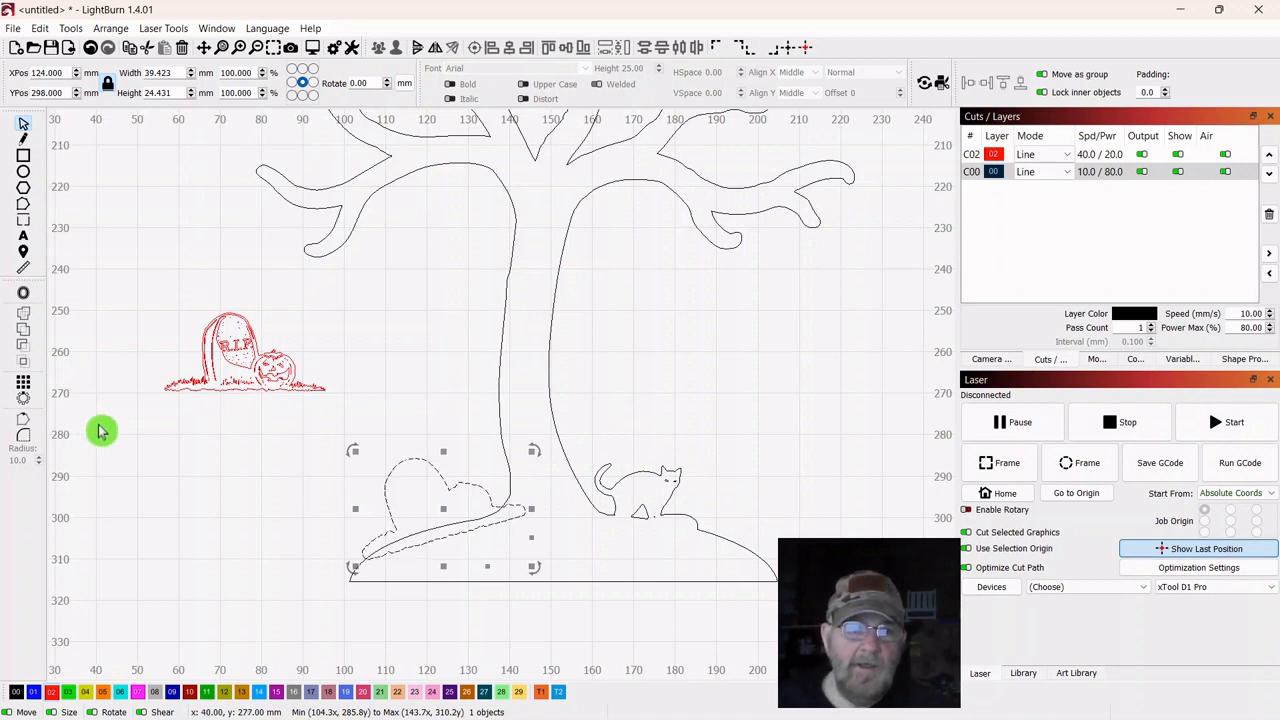
pyautogui.moveTo(490, 355); pyautogui.dragTo(512, 366)
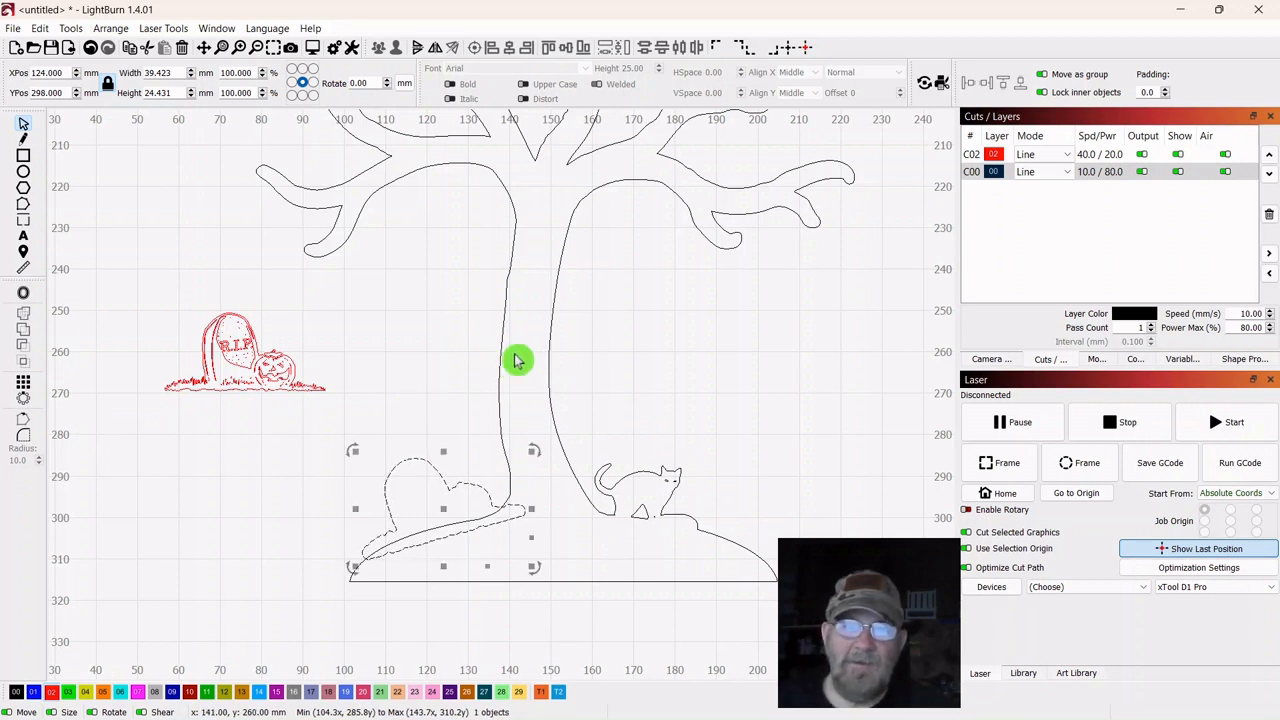
pyautogui.moveTo(594, 358); pyautogui.dragTo(509, 377)
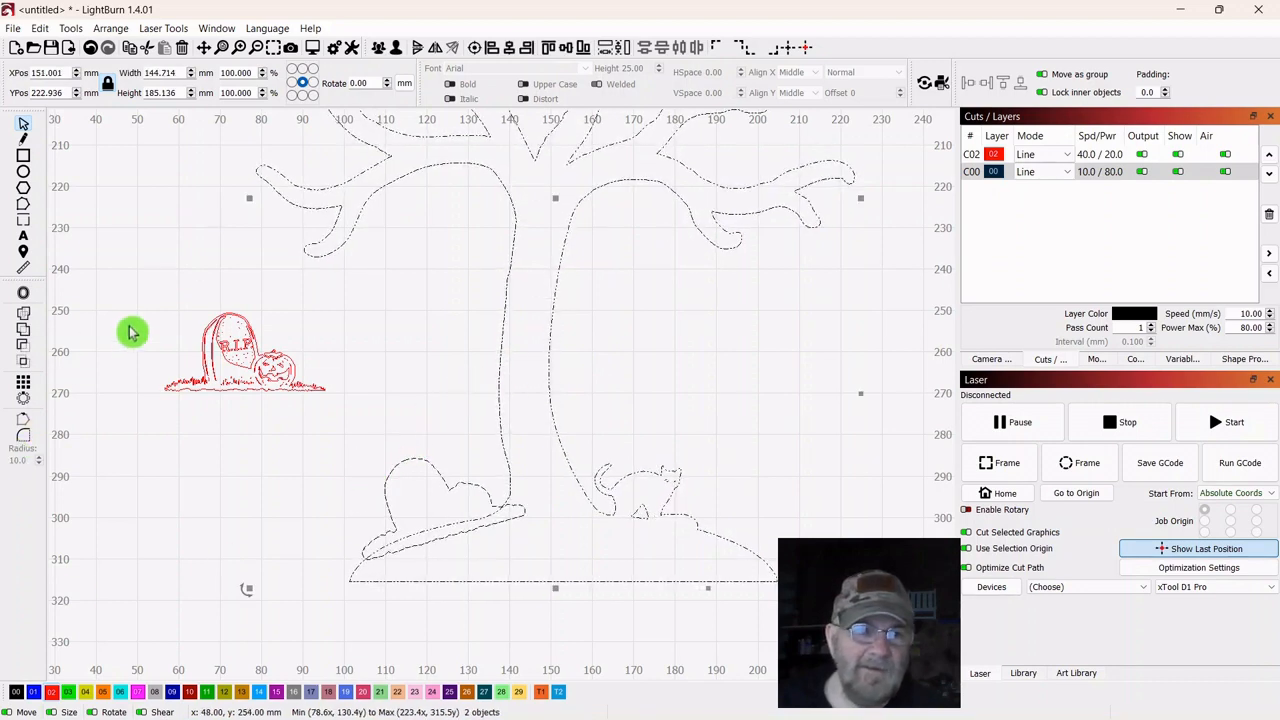
pyautogui.click(24, 320)
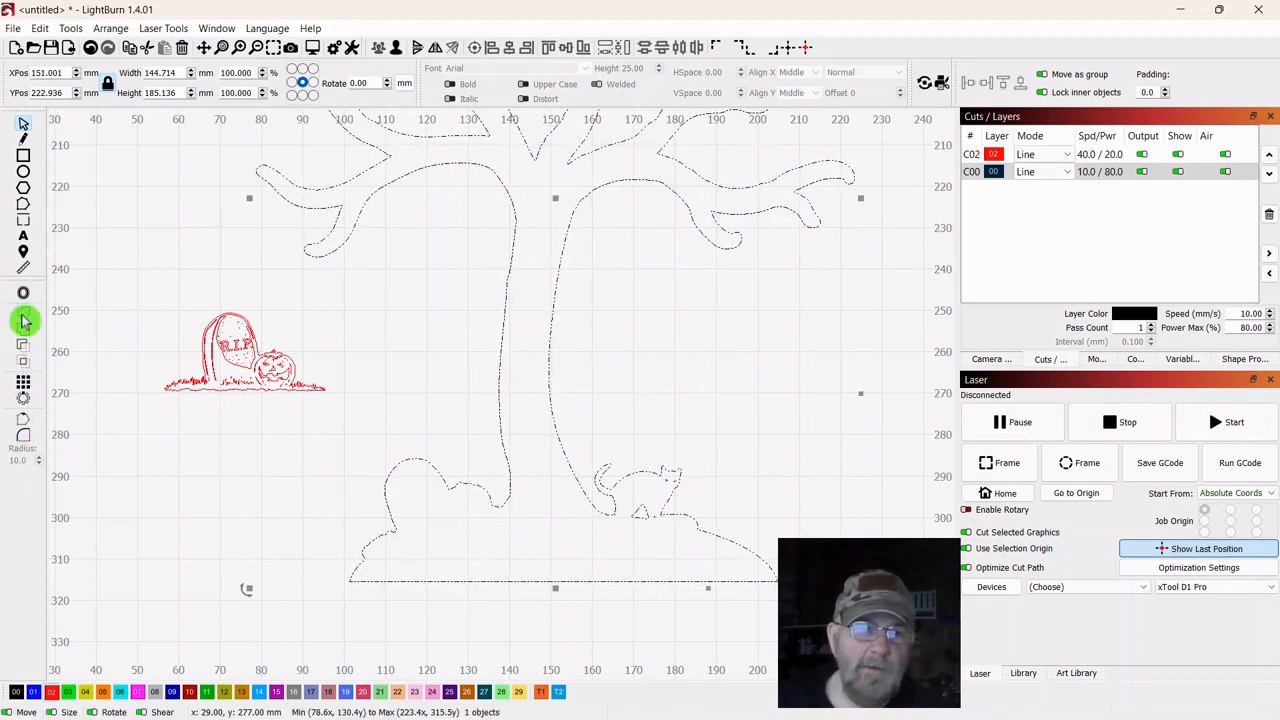
# Move the red gravestone artwork onto the gravestone silhouette on the left side of the mound
pyautogui.click(884, 357)
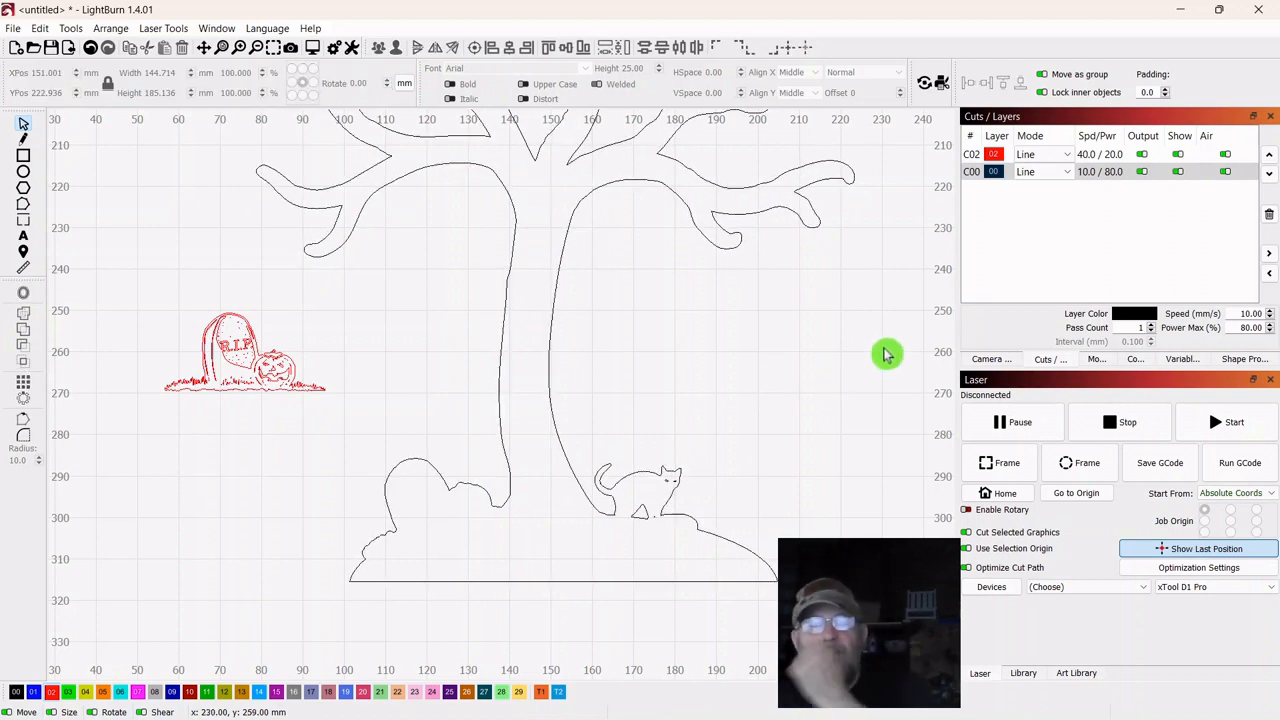
pyautogui.scroll(-4, 835, 412)
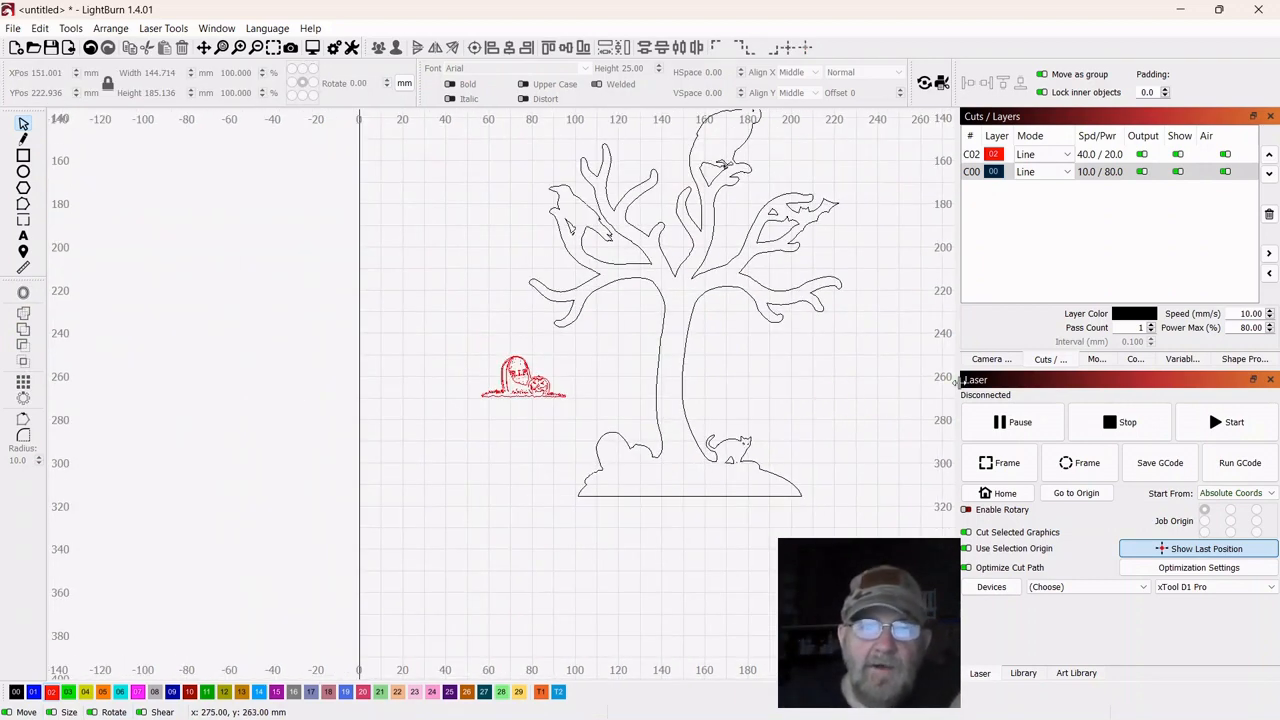
pyautogui.moveTo(868, 390); pyautogui.dragTo(680, 437)
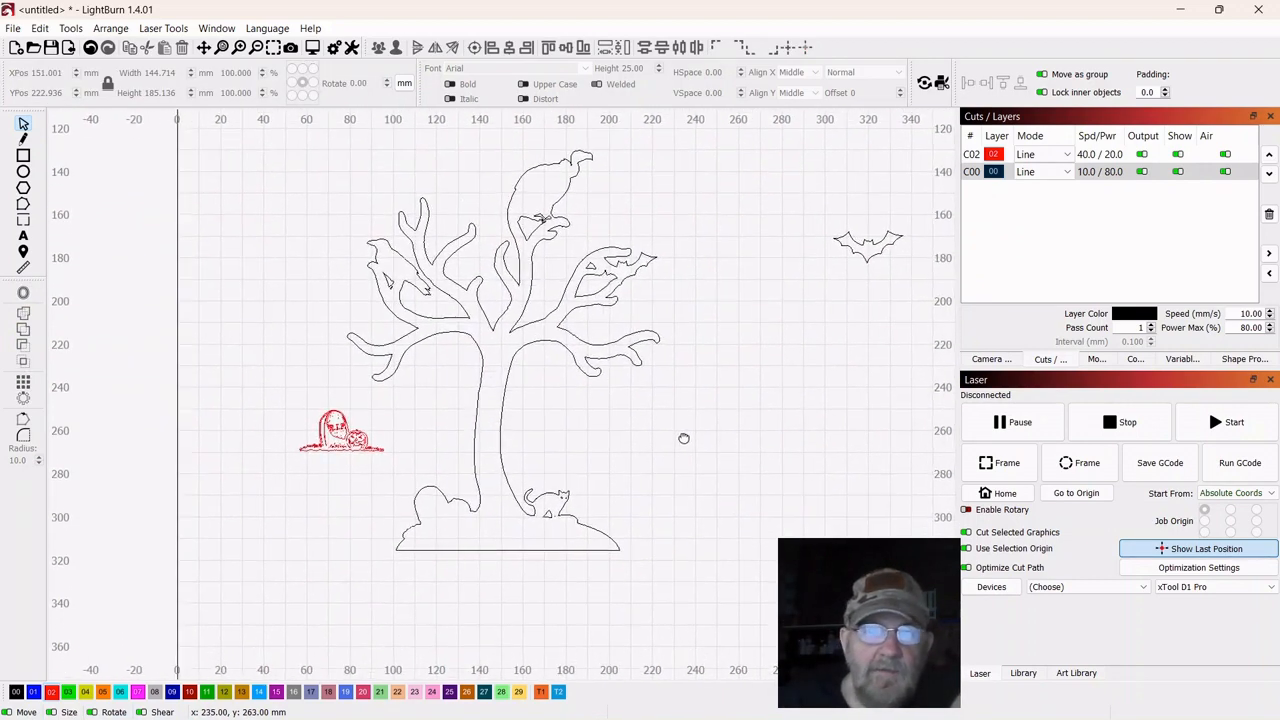
pyautogui.scroll(1, 714, 449)
pyautogui.moveTo(331, 394); pyautogui.dragTo(213, 488)
pyautogui.moveTo(273, 443); pyautogui.dragTo(914, 383)
pyautogui.scroll(2, 783, 483)
pyautogui.scroll(2, 783, 483)
pyautogui.moveTo(391, 348); pyautogui.dragTo(451, 498)
# Tilt the gravestone artwork counterclockwise to match the mound's slope and fit it inside the silhouette at about X 124, Y 298 mm
pyautogui.moveTo(328, 426); pyautogui.dragTo(336, 472)
pyautogui.moveTo(462, 507); pyautogui.dragTo(466, 511)
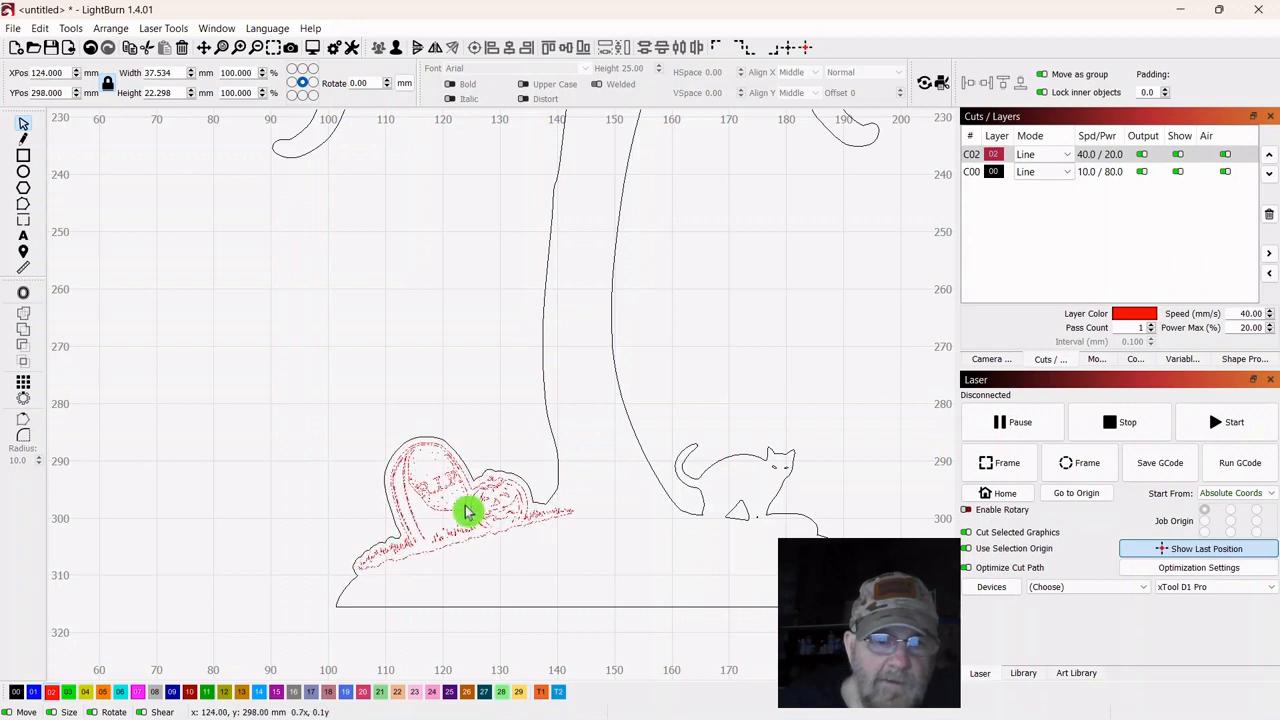
pyautogui.click(260, 449)
# Examine the gravestone's fit and the whole tree design, and check which SVG files in the scary_tree folder are available for import
pyautogui.scroll(-5, 260, 449)
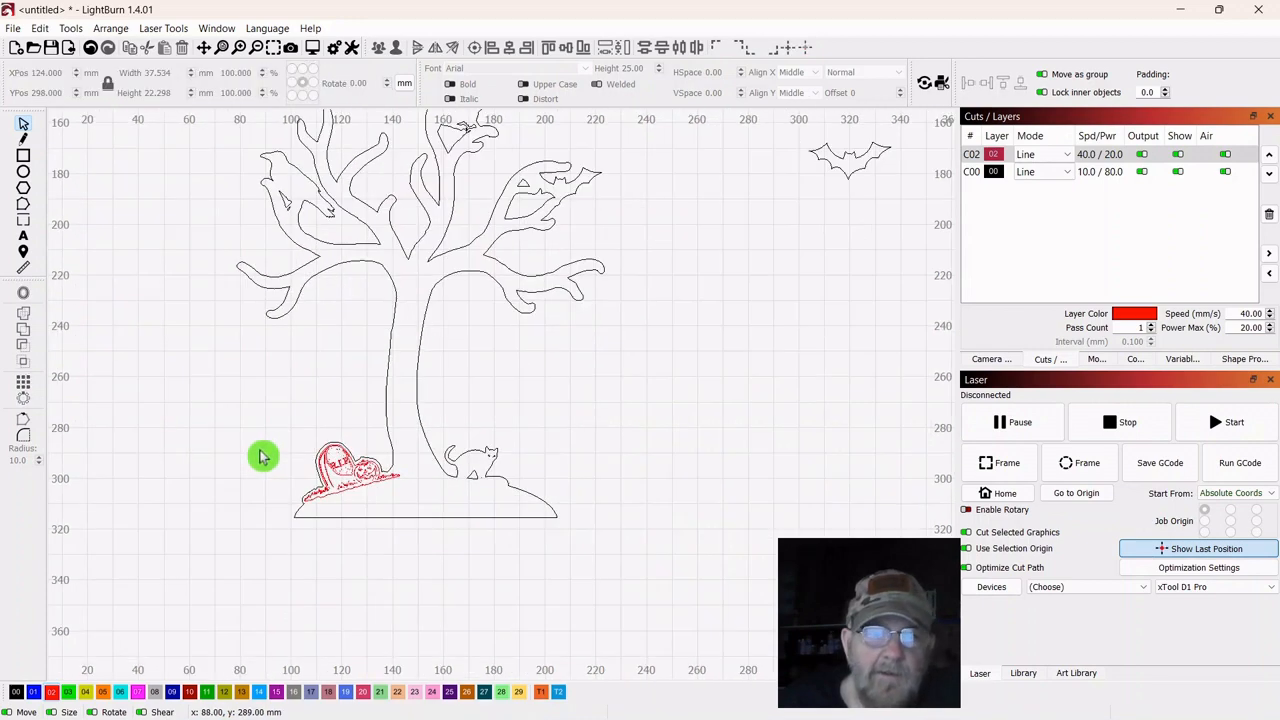
pyautogui.scroll(3, 262, 450)
pyautogui.scroll(2, 371, 237)
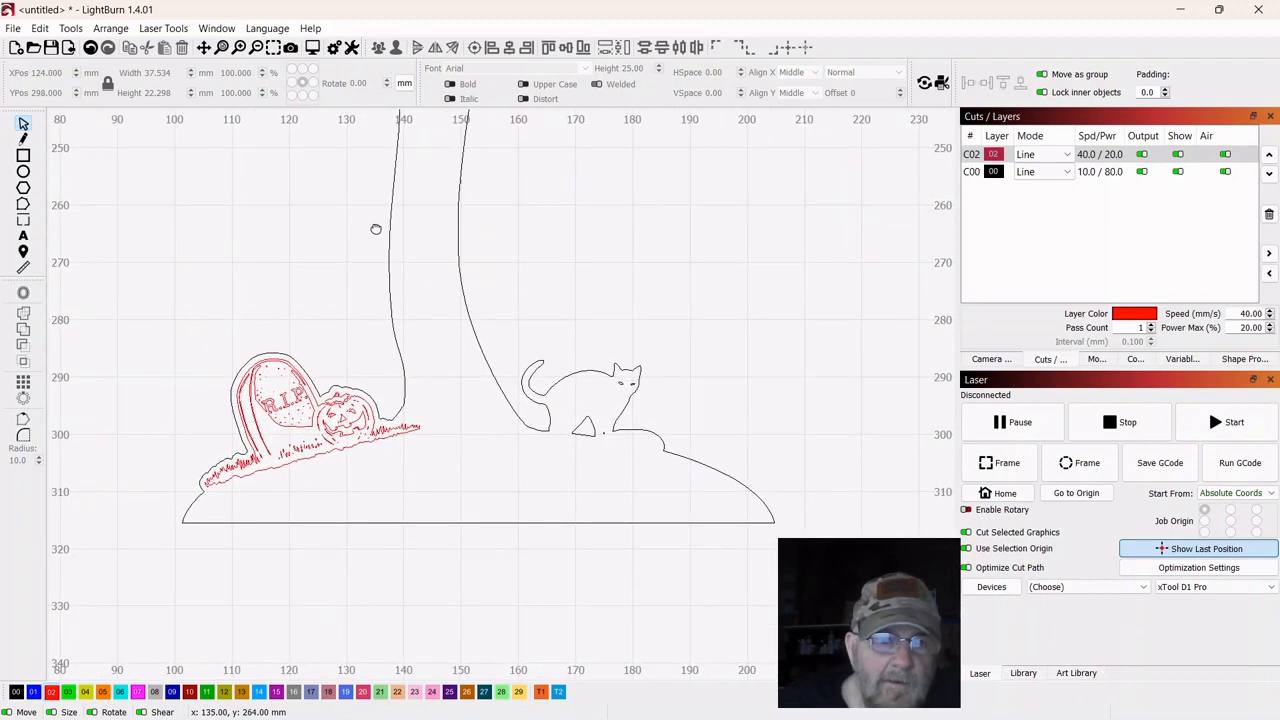
pyautogui.moveTo(376, 229); pyautogui.dragTo(459, 290)
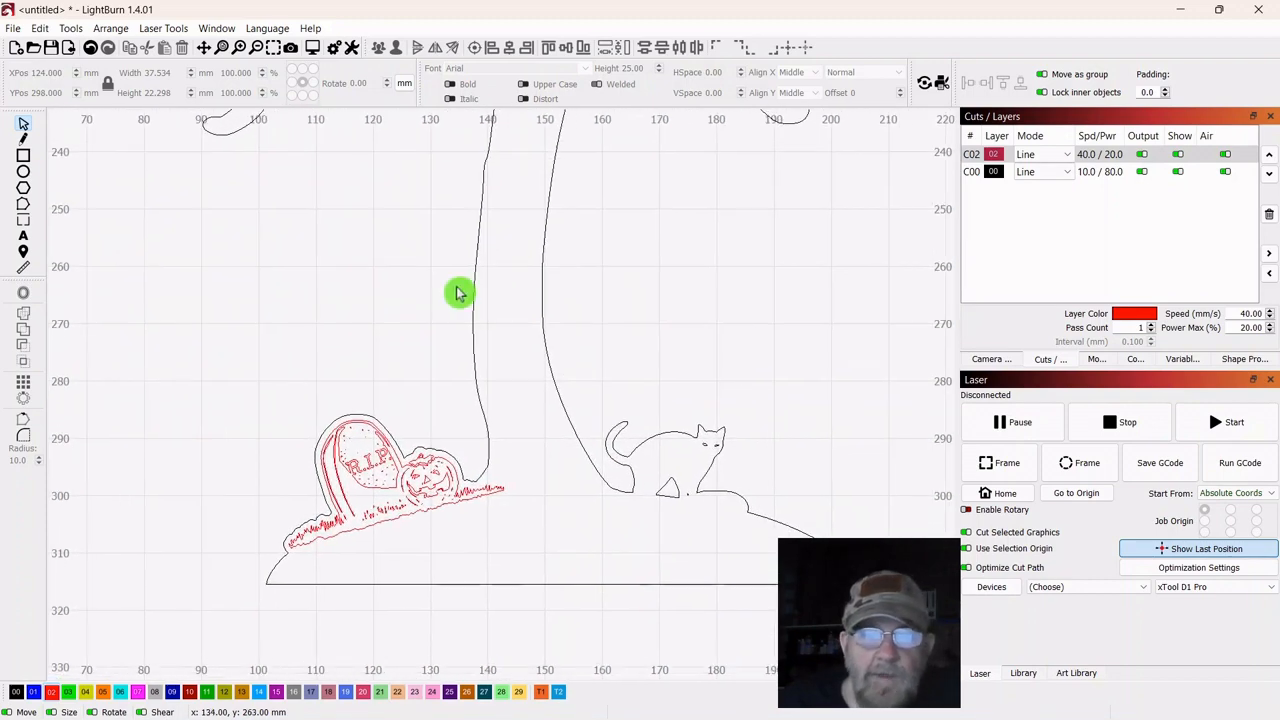
pyautogui.scroll(-5, 371, 280)
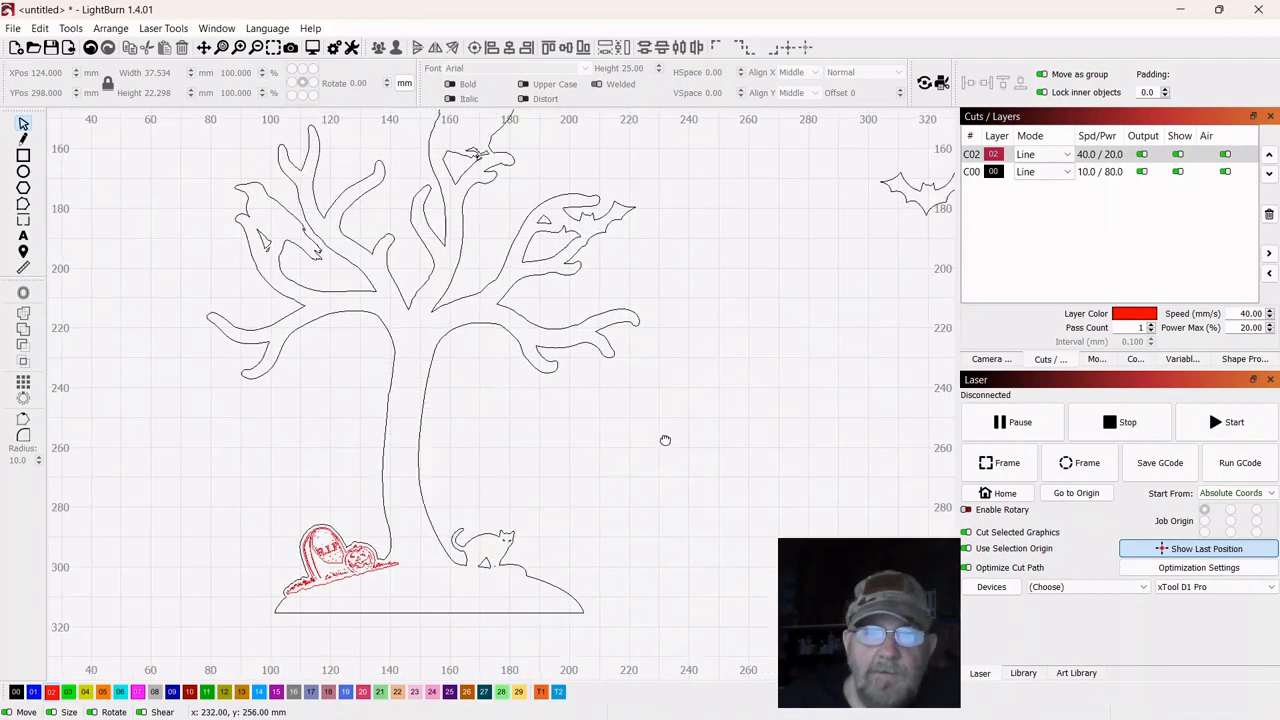
pyautogui.scroll(-2, 680, 450)
pyautogui.scroll(-2, 722, 412)
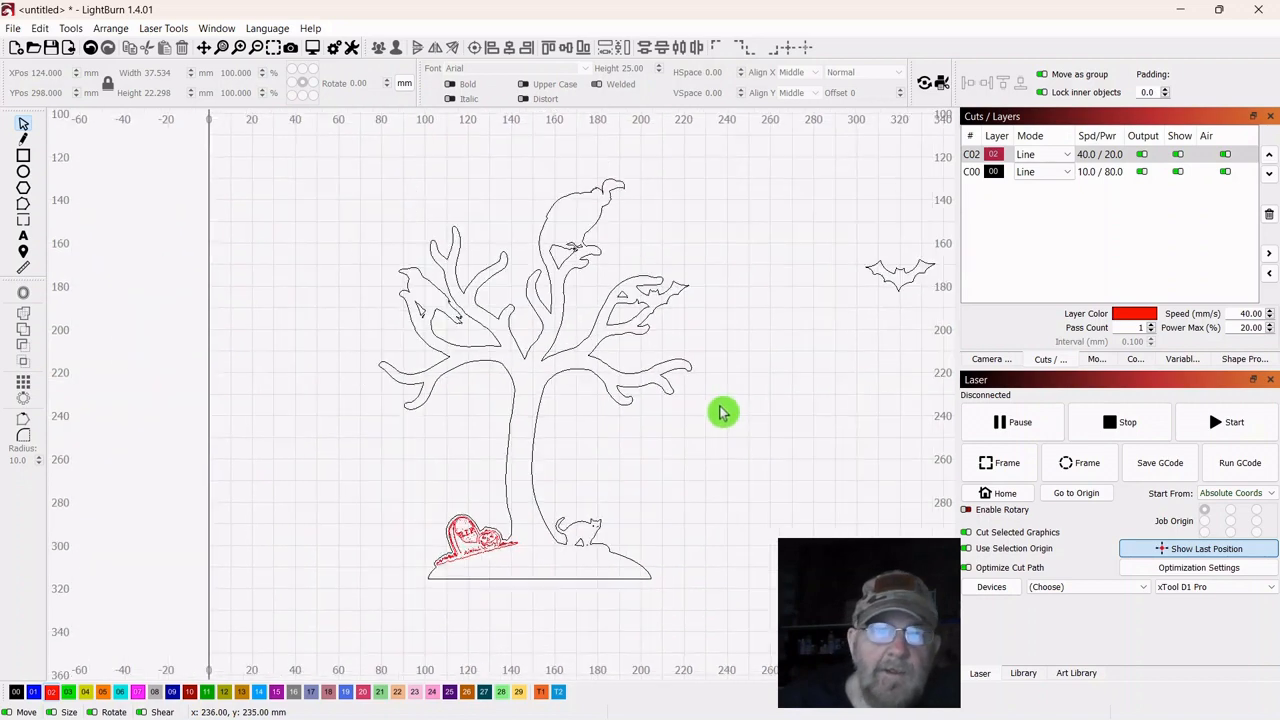
pyautogui.scroll(1, 732, 413)
pyautogui.moveTo(732, 413); pyautogui.dragTo(608, 396)
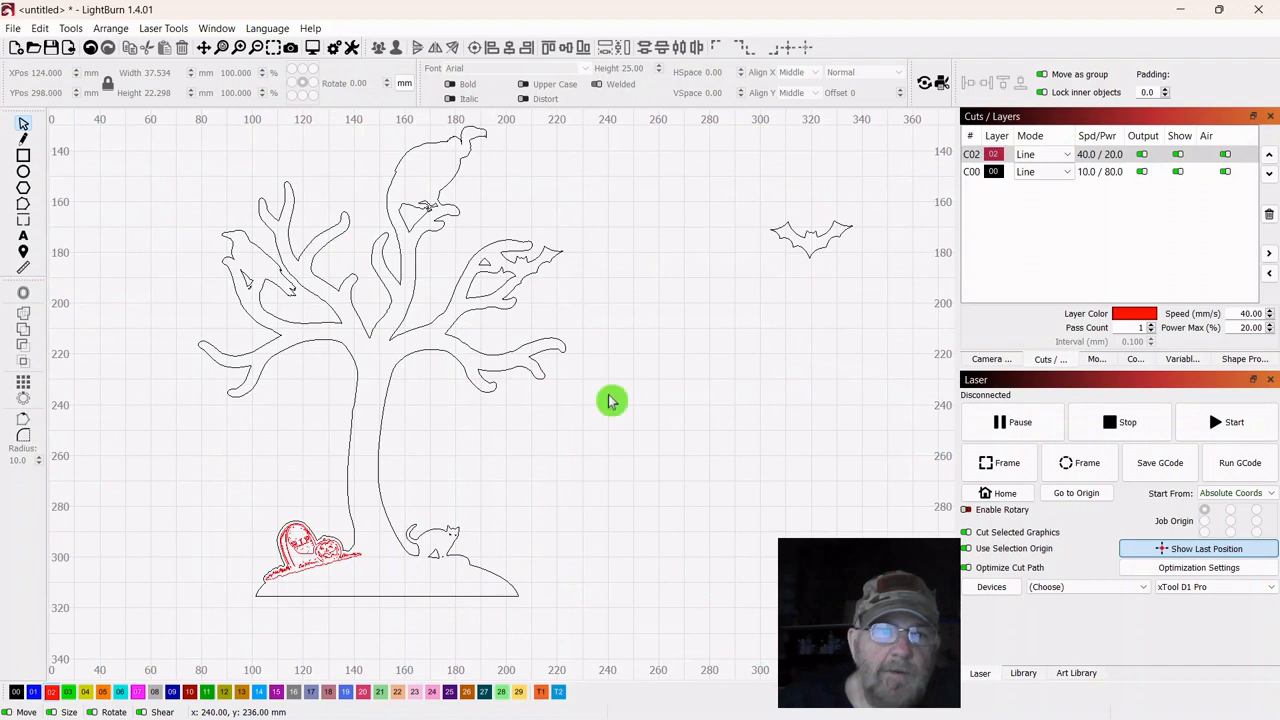
pyautogui.click(69, 50)
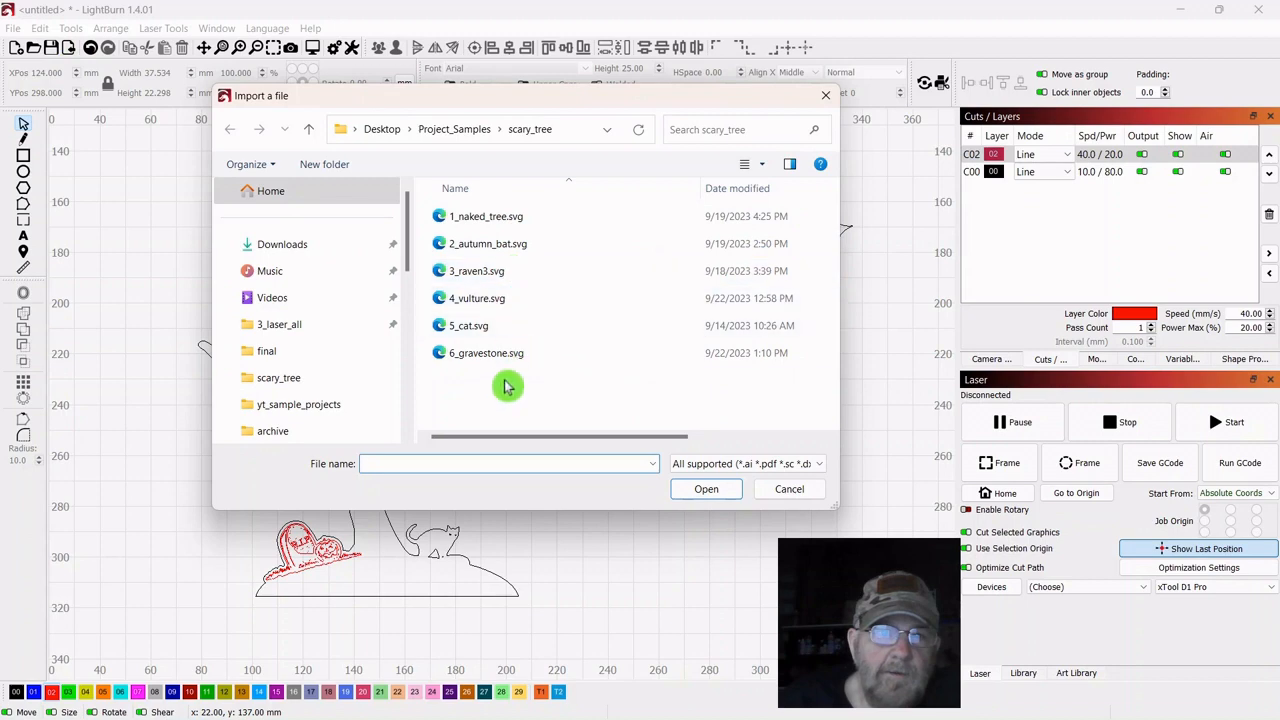
pyautogui.click(781, 490)
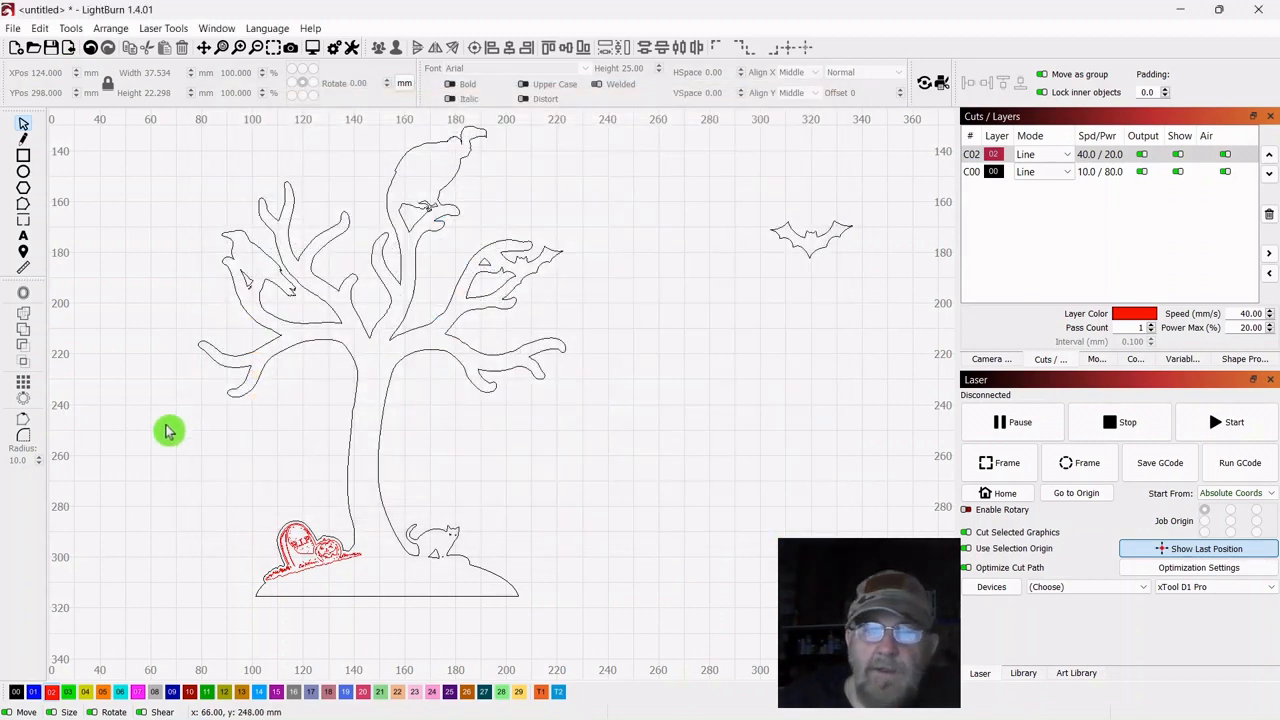
# Move the spare bat away from the tree to about X 392, Y 114 mm
pyautogui.scroll(-3, 543, 449)
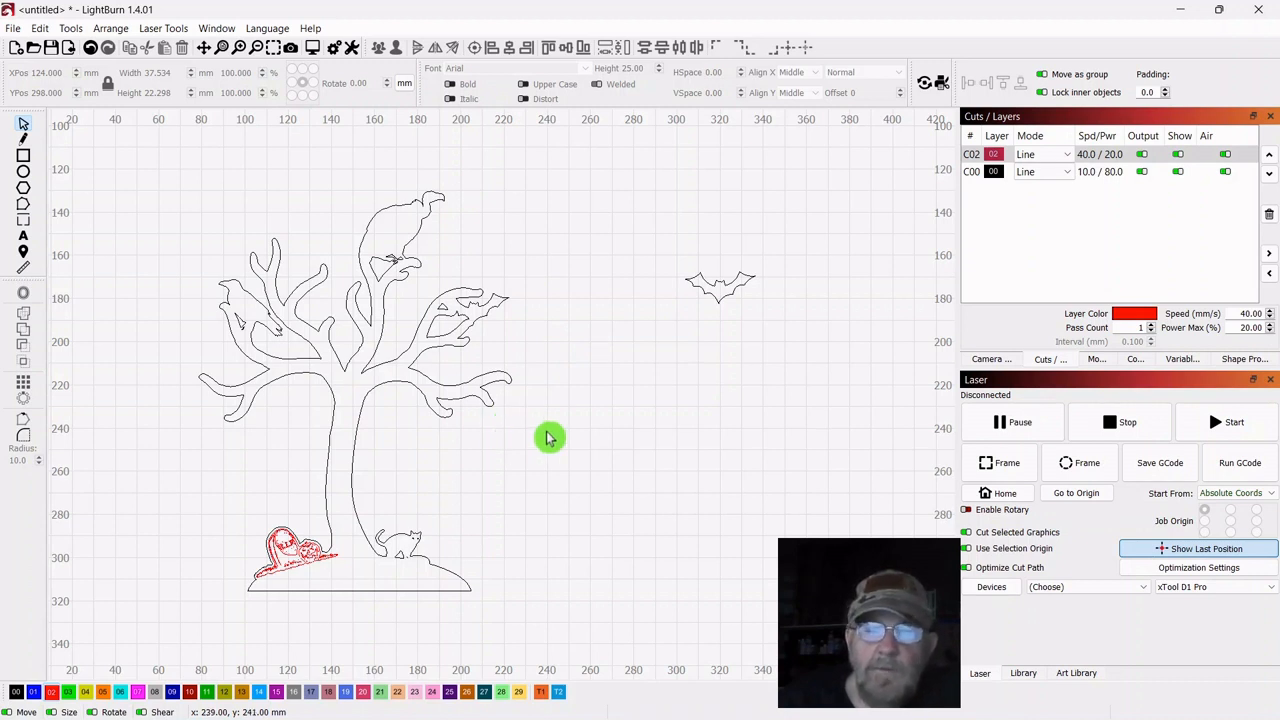
pyautogui.moveTo(774, 229); pyautogui.dragTo(682, 392)
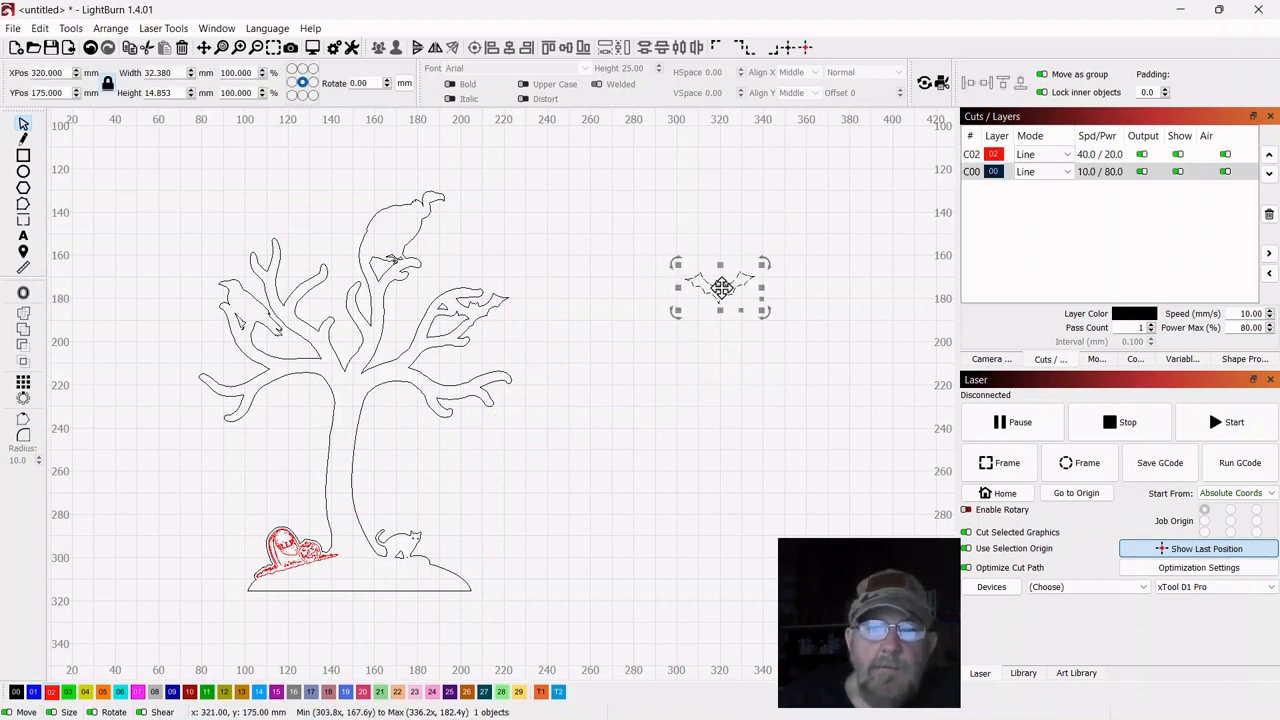
pyautogui.moveTo(722, 287); pyautogui.dragTo(877, 156)
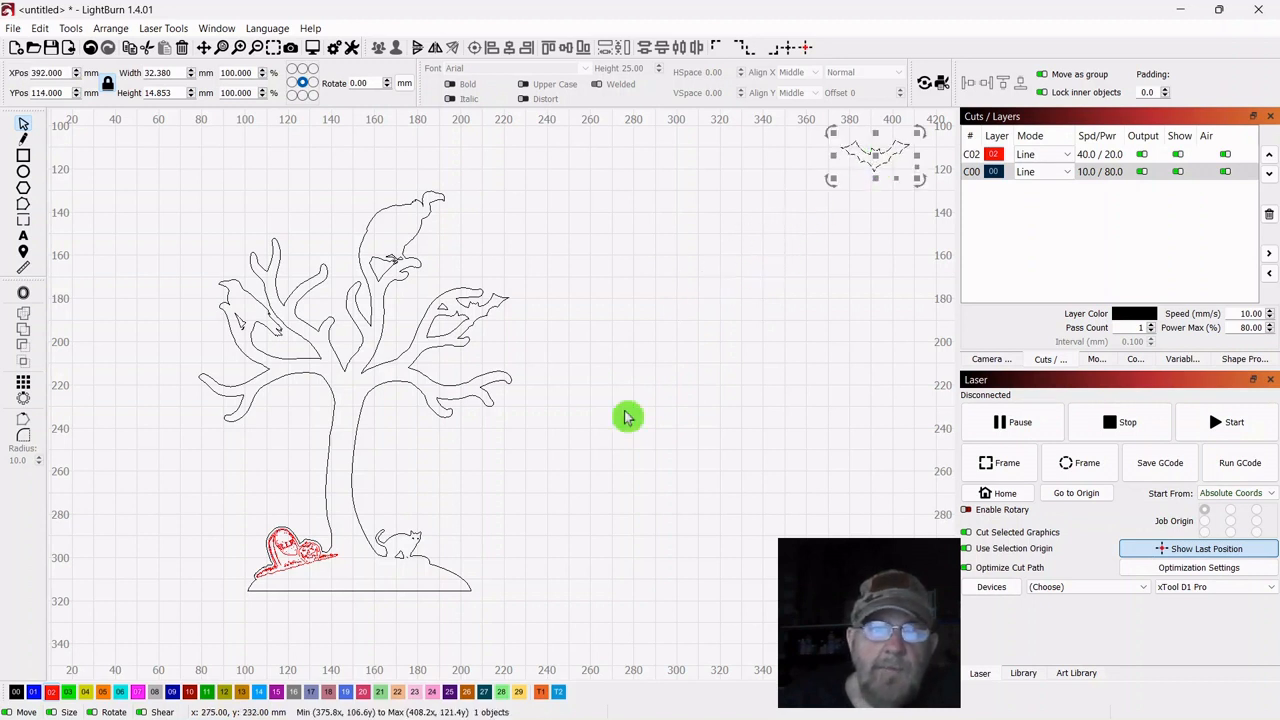
pyautogui.click(526, 494)
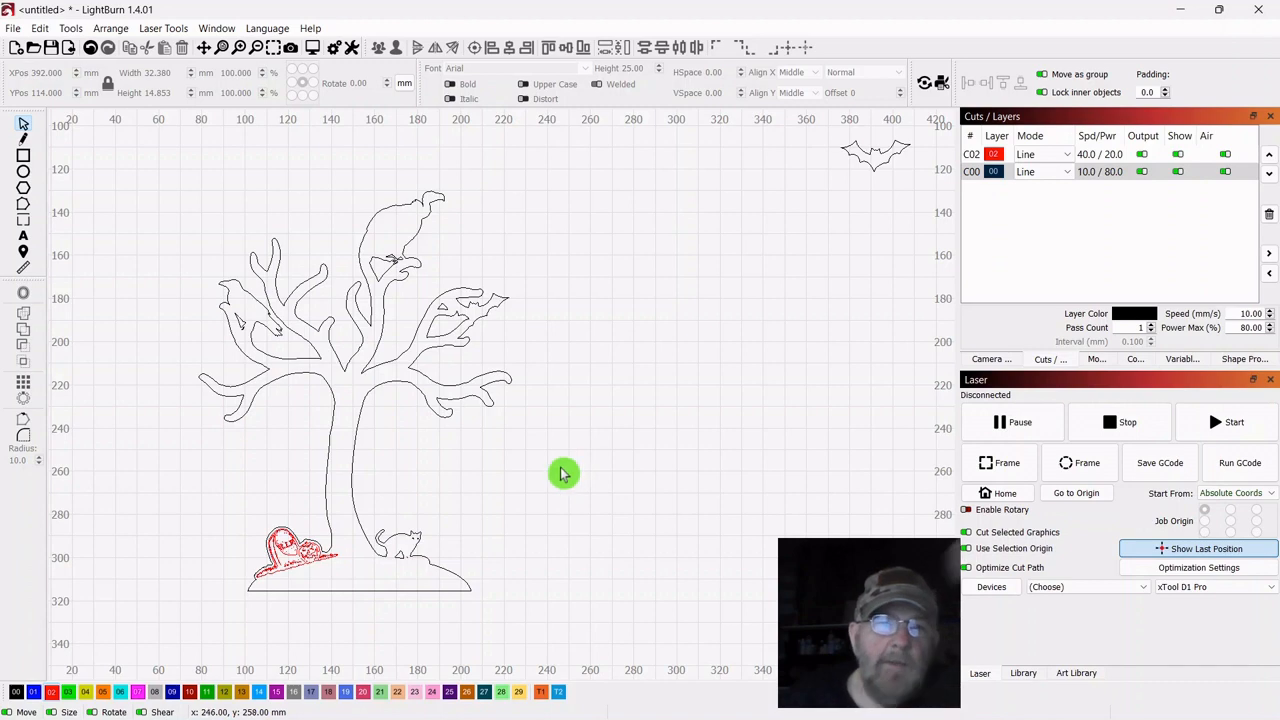
# Select the merged tree outline together with the gravestone artwork and group them
pyautogui.moveTo(500, 151); pyautogui.dragTo(293, 370)
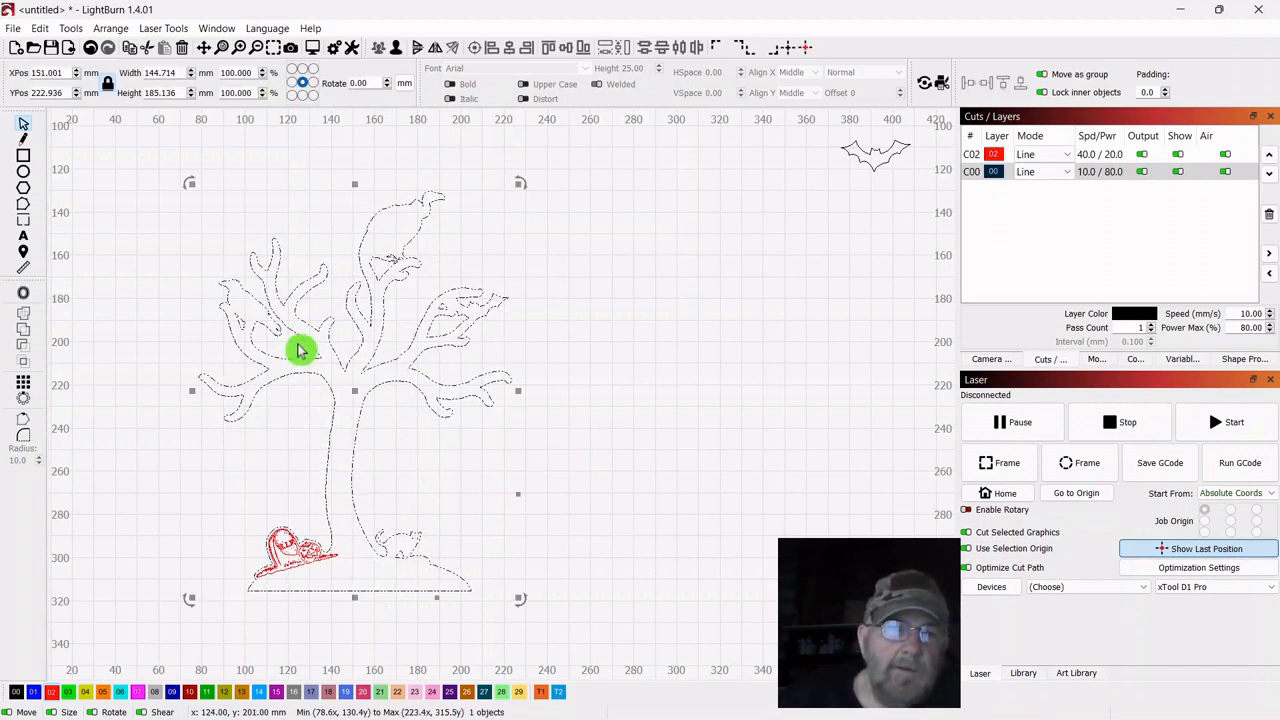
pyautogui.click(605, 462)
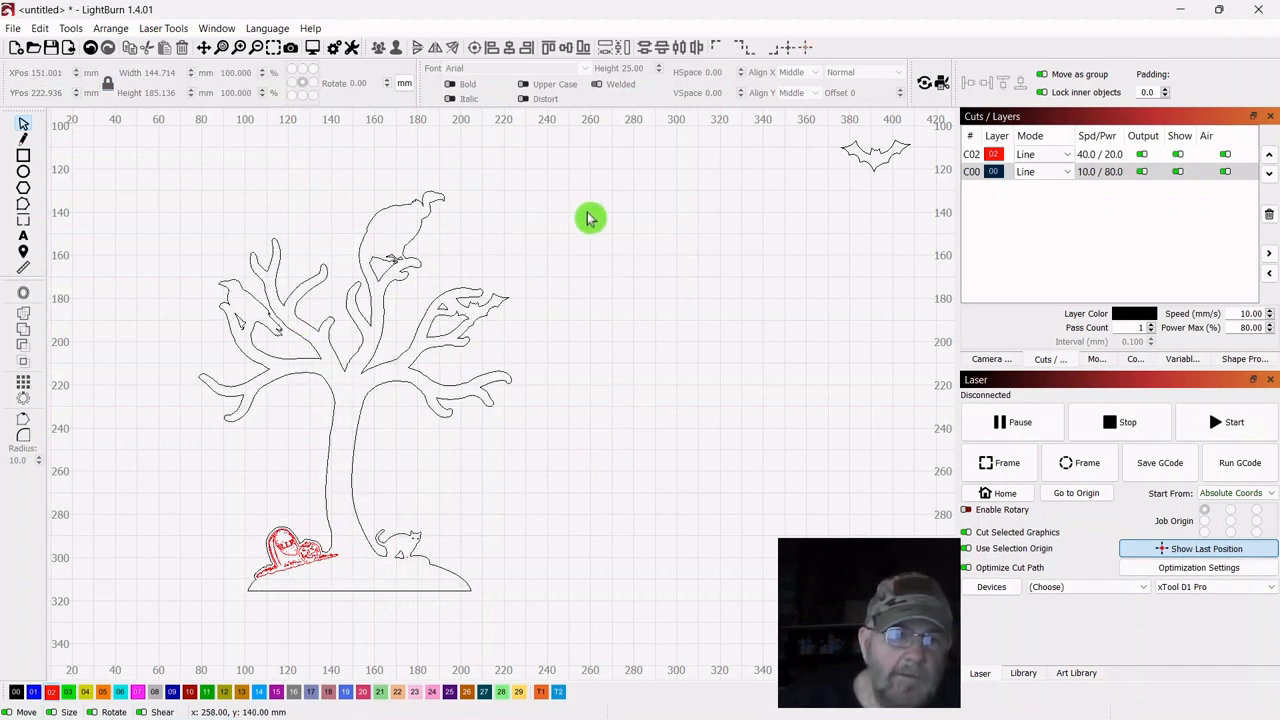
pyautogui.moveTo(534, 166)
pyautogui.mouseDown()
pyautogui.moveTo(257, 177)
pyautogui.moveTo(220, 675)
pyautogui.moveTo(214, 523)
pyautogui.moveTo(186, 578)
pyautogui.moveTo(163, 583)
pyautogui.mouseUp()
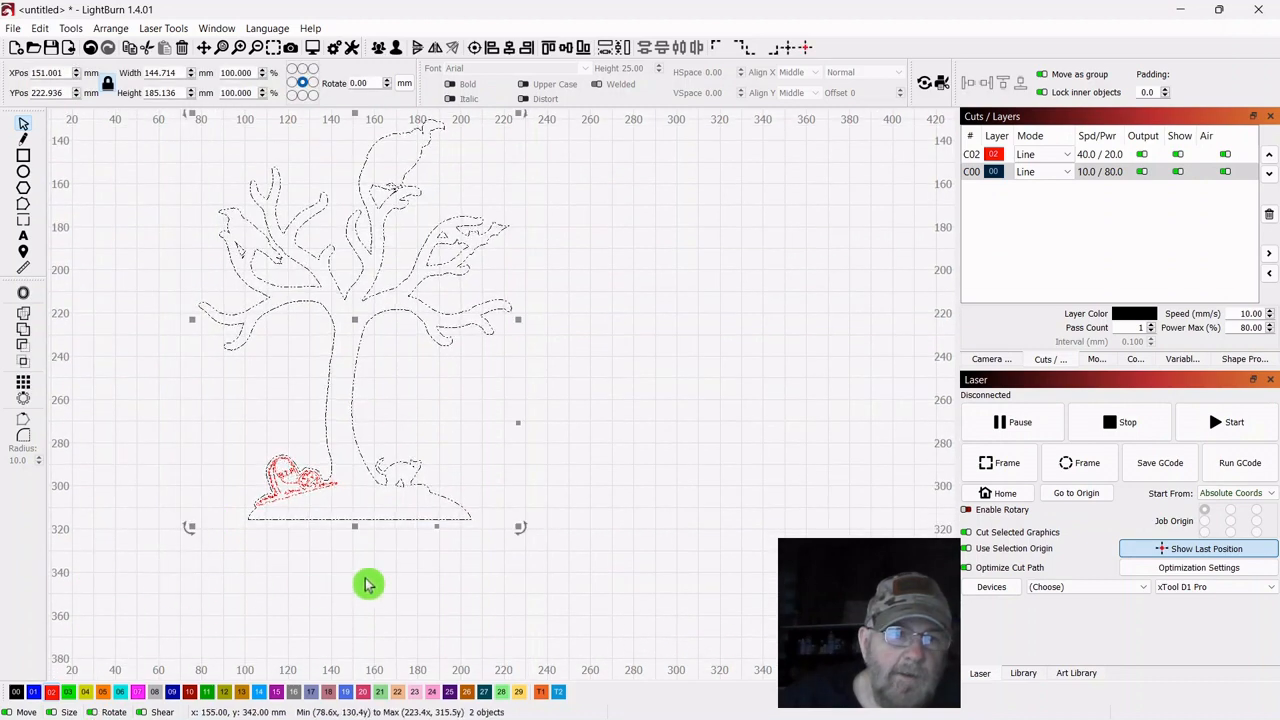
pyautogui.rightClick(354, 318)
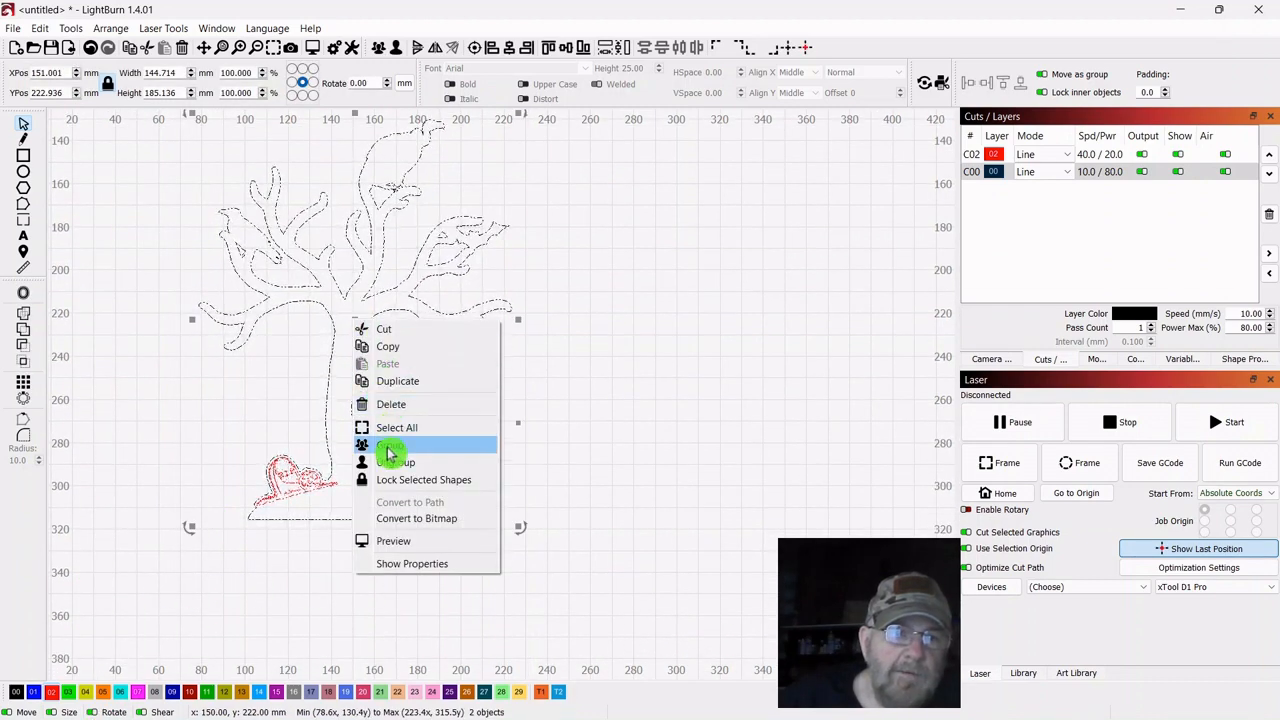
pyautogui.click(390, 448)
pyautogui.click(730, 403)
# Duplicate the grouped tree design and place the copy beside the original at X 324, Y 236 mm
pyautogui.moveTo(560, 197); pyautogui.dragTo(413, 262)
pyautogui.click(724, 499)
pyautogui.moveTo(566, 199); pyautogui.dragTo(470, 265)
pyautogui.rightClick(354, 322)
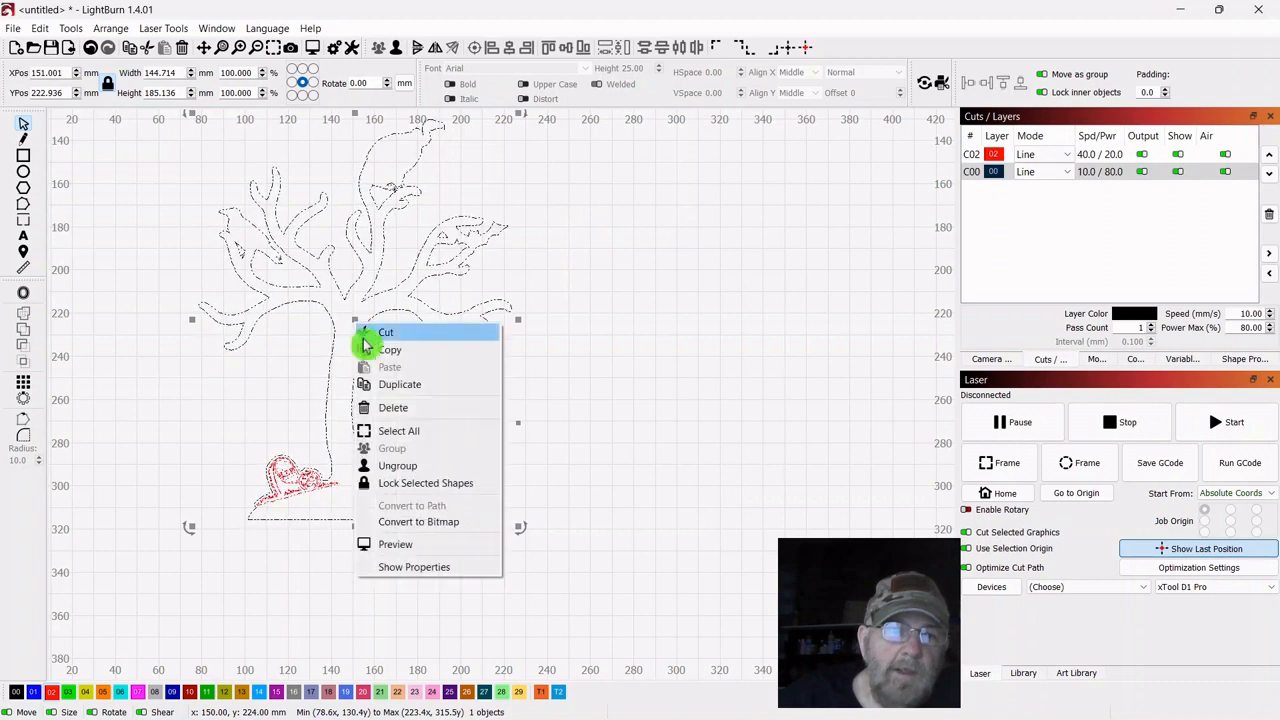
pyautogui.click(386, 384)
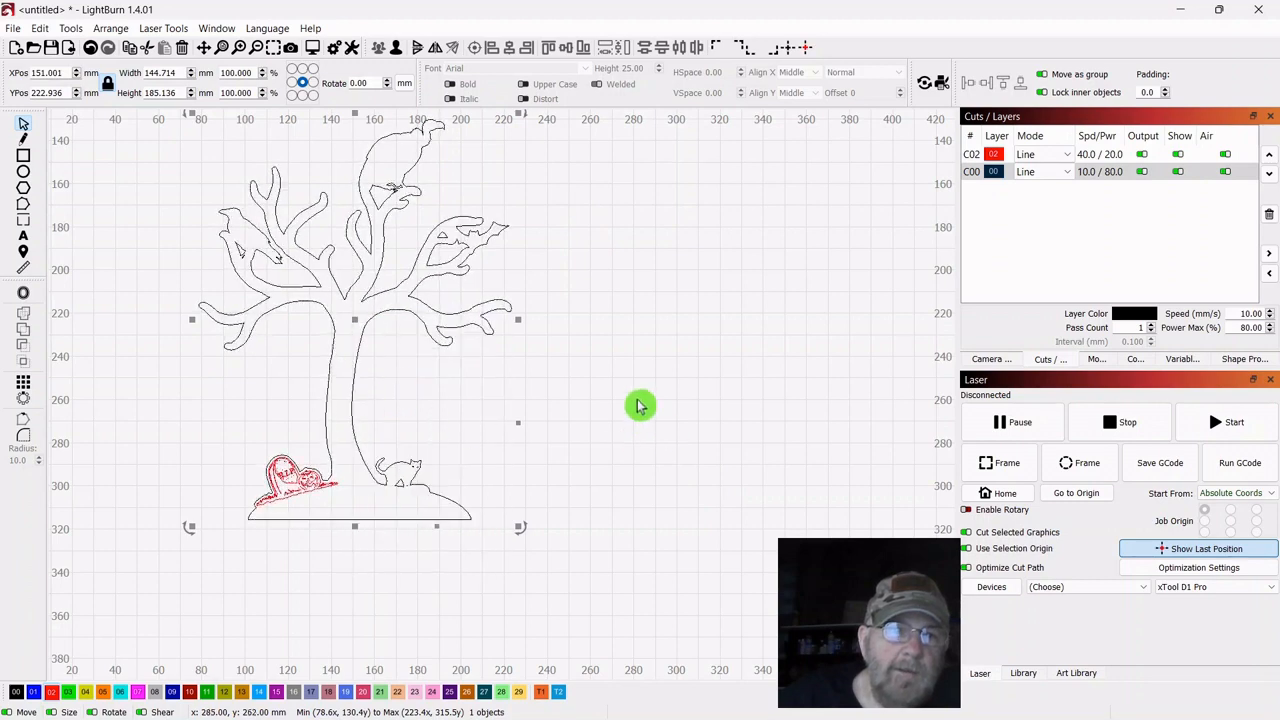
pyautogui.moveTo(354, 318); pyautogui.dragTo(731, 353)
pyautogui.click(494, 409)
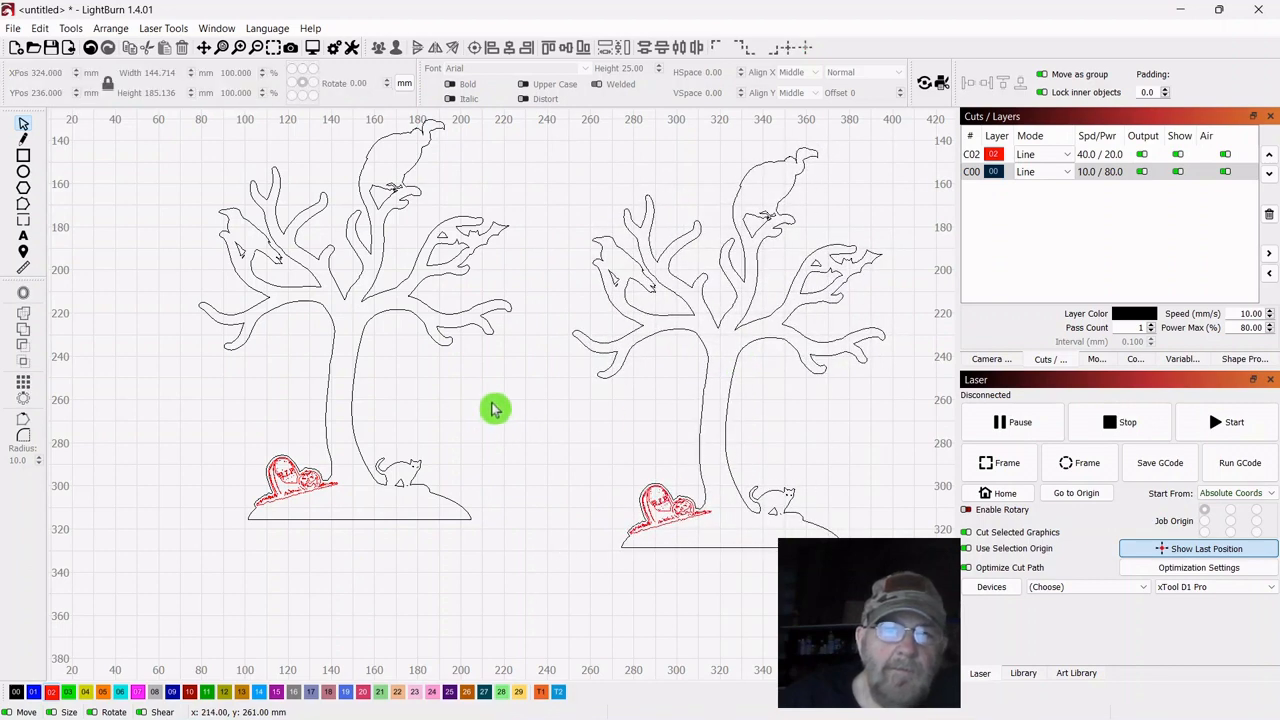
# Draw a red layer 02 rectangle about 8.1 by 27.5 mm over the small inner branch at the centre of the copied tree
pyautogui.moveTo(498, 409); pyautogui.dragTo(449, 480)
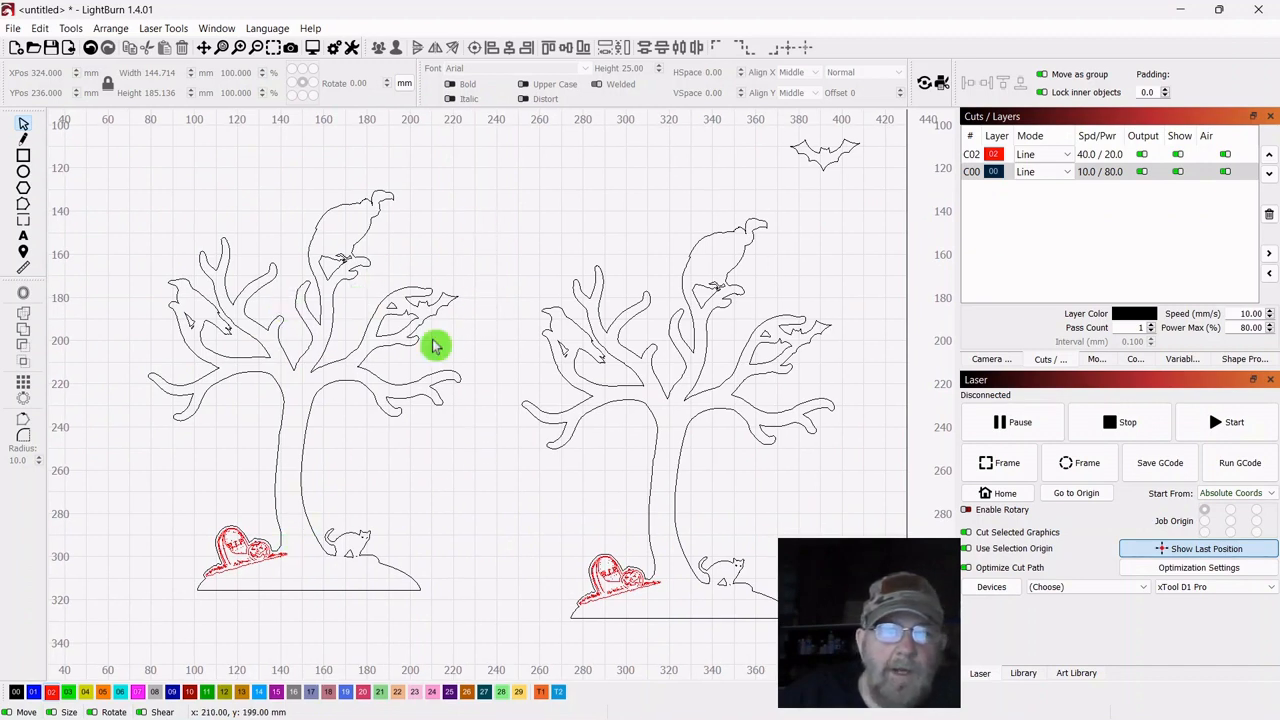
pyautogui.moveTo(673, 392); pyautogui.dragTo(656, 398)
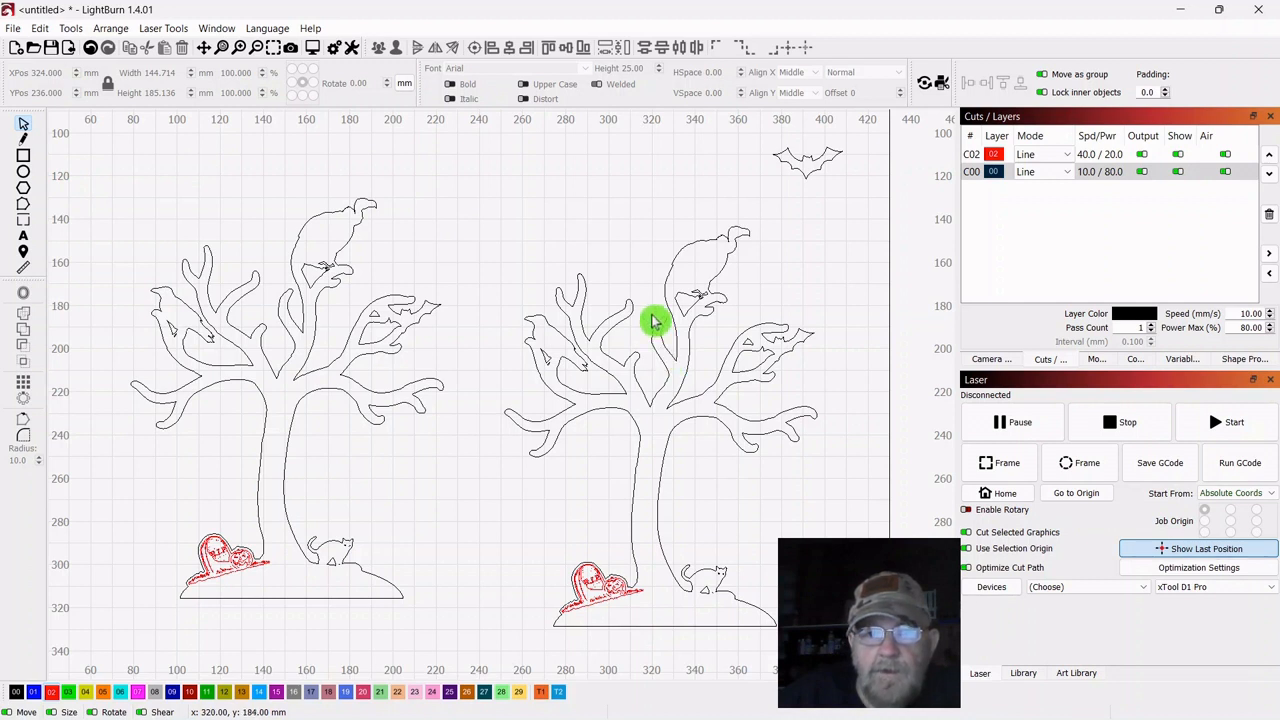
pyautogui.click(24, 156)
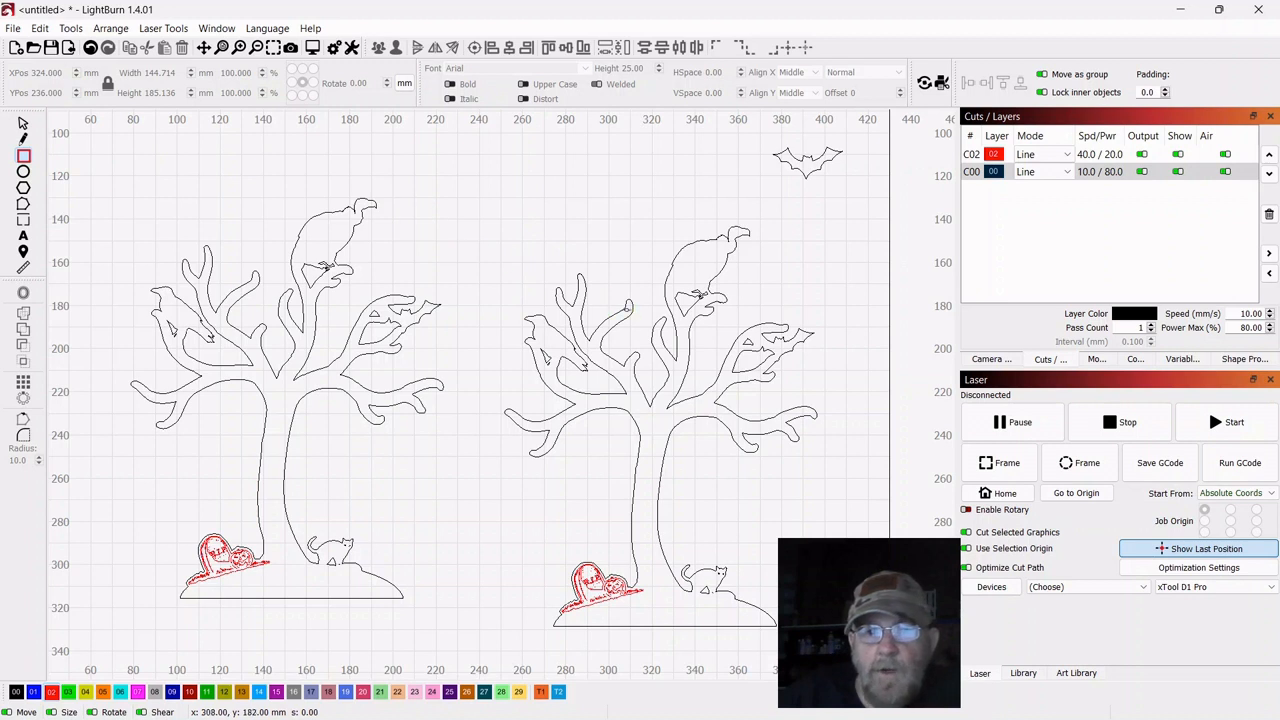
pyautogui.moveTo(651, 316); pyautogui.dragTo(659, 321)
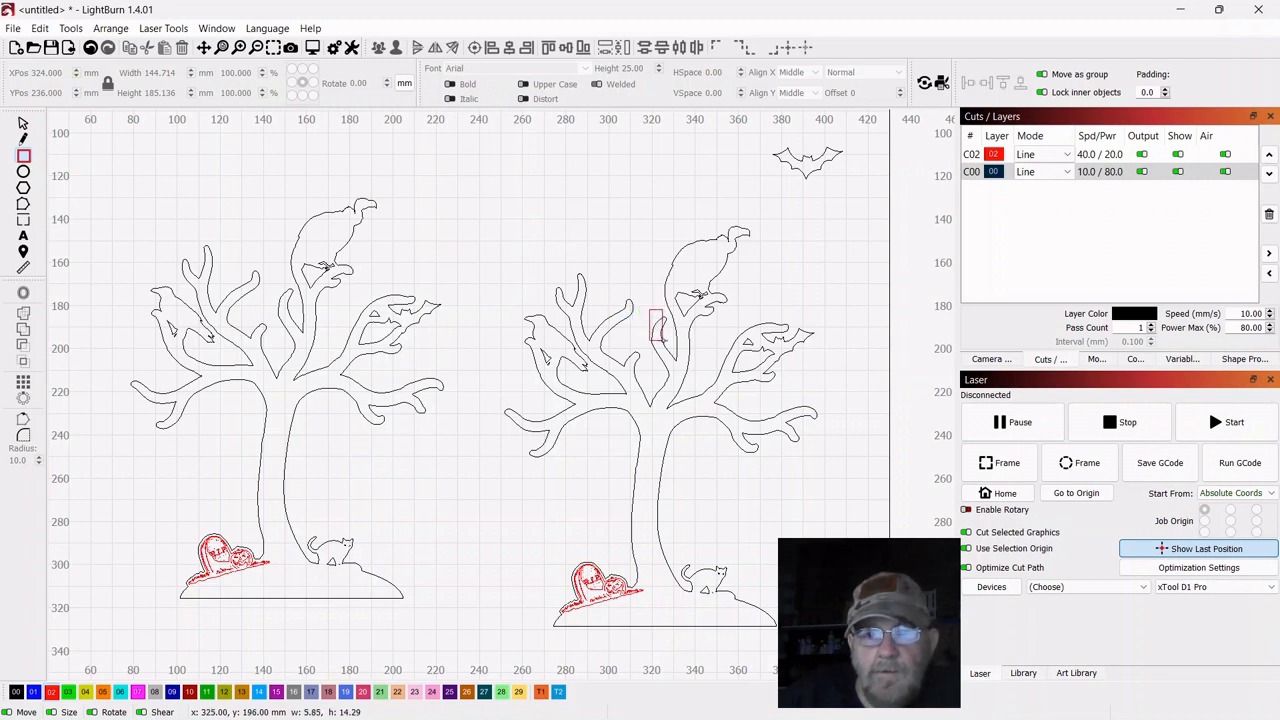
pyautogui.moveTo(667, 366); pyautogui.dragTo(668, 370)
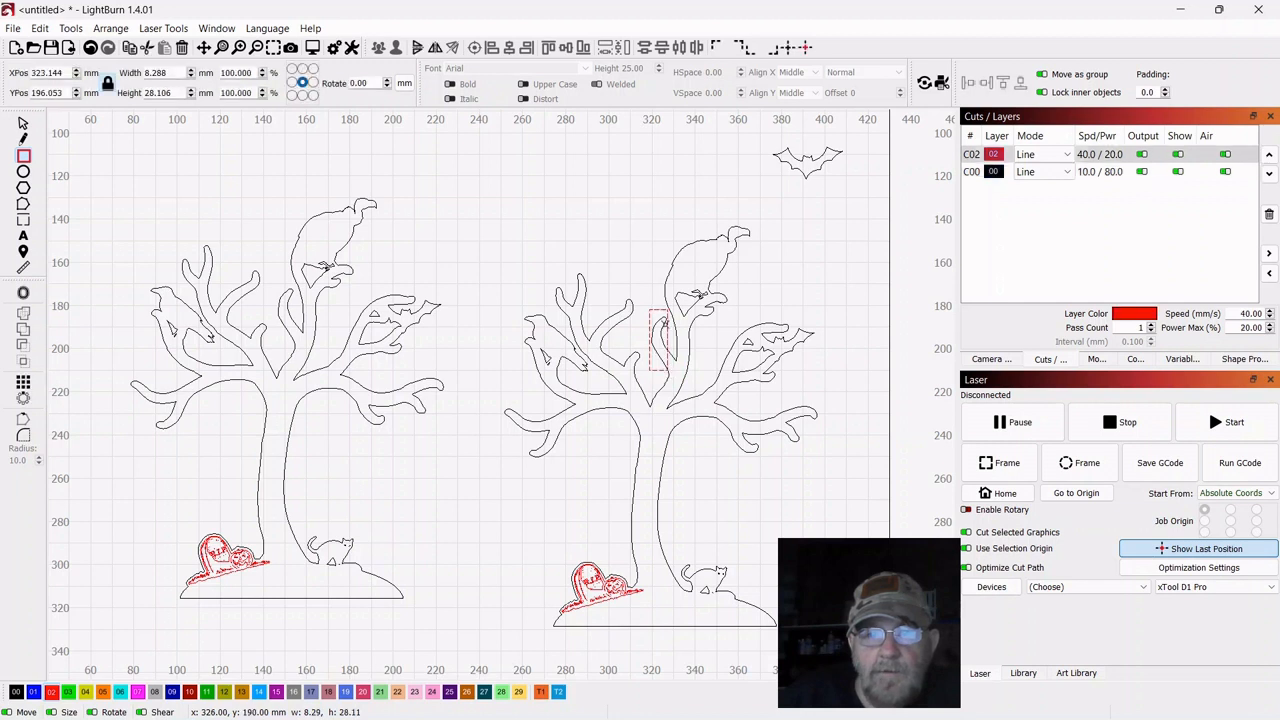
pyautogui.click(28, 127)
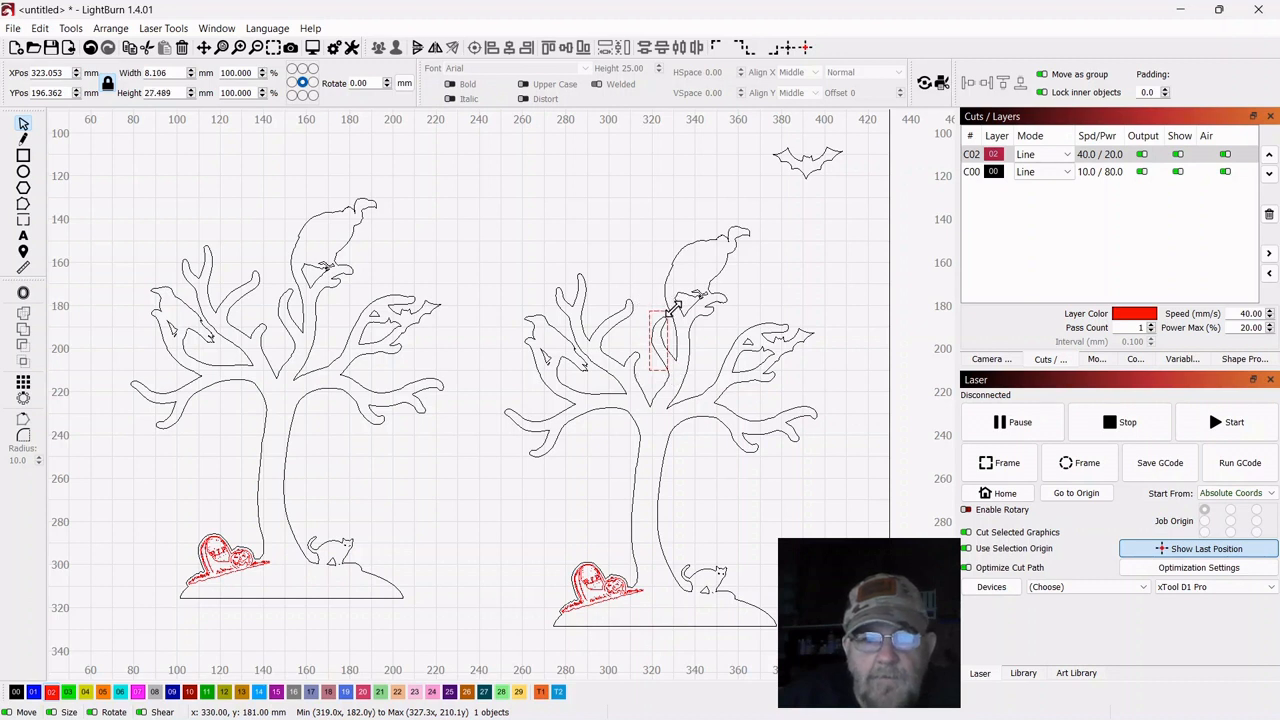
pyautogui.click(820, 270)
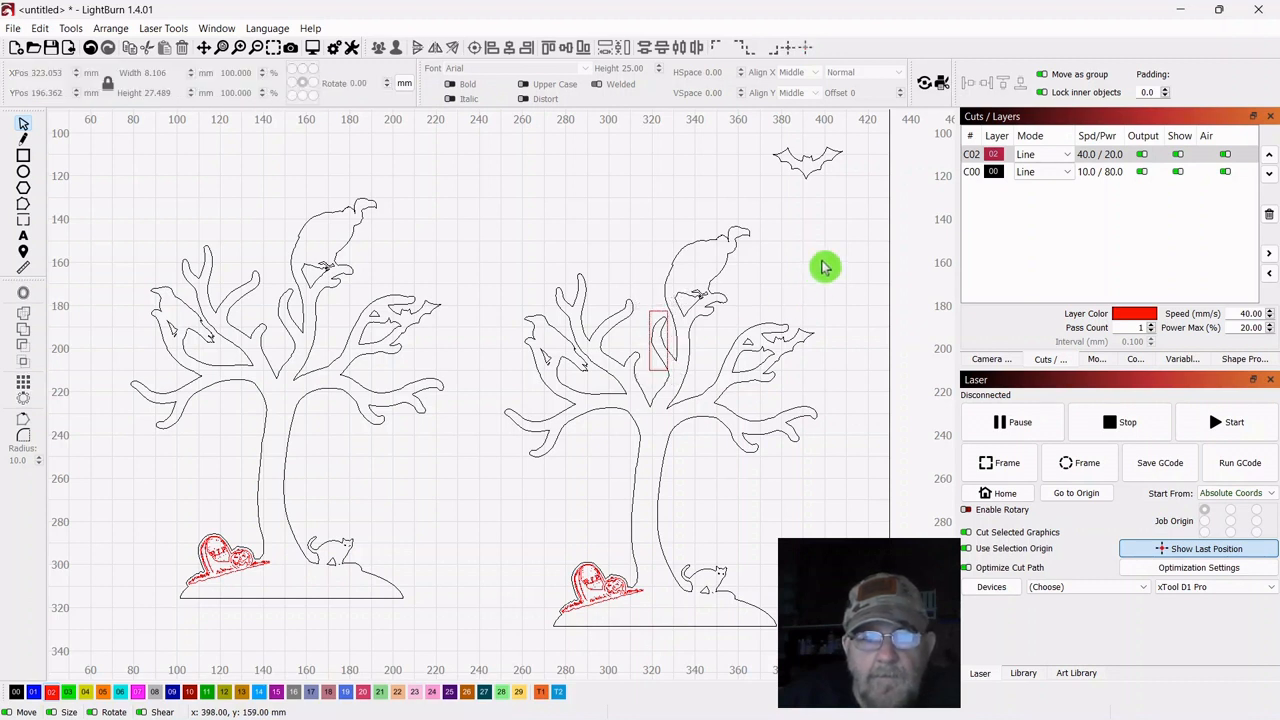
# Try to cut the red rectangle out of the grouped tree copy with Boolean Subtract
pyautogui.click(24, 124)
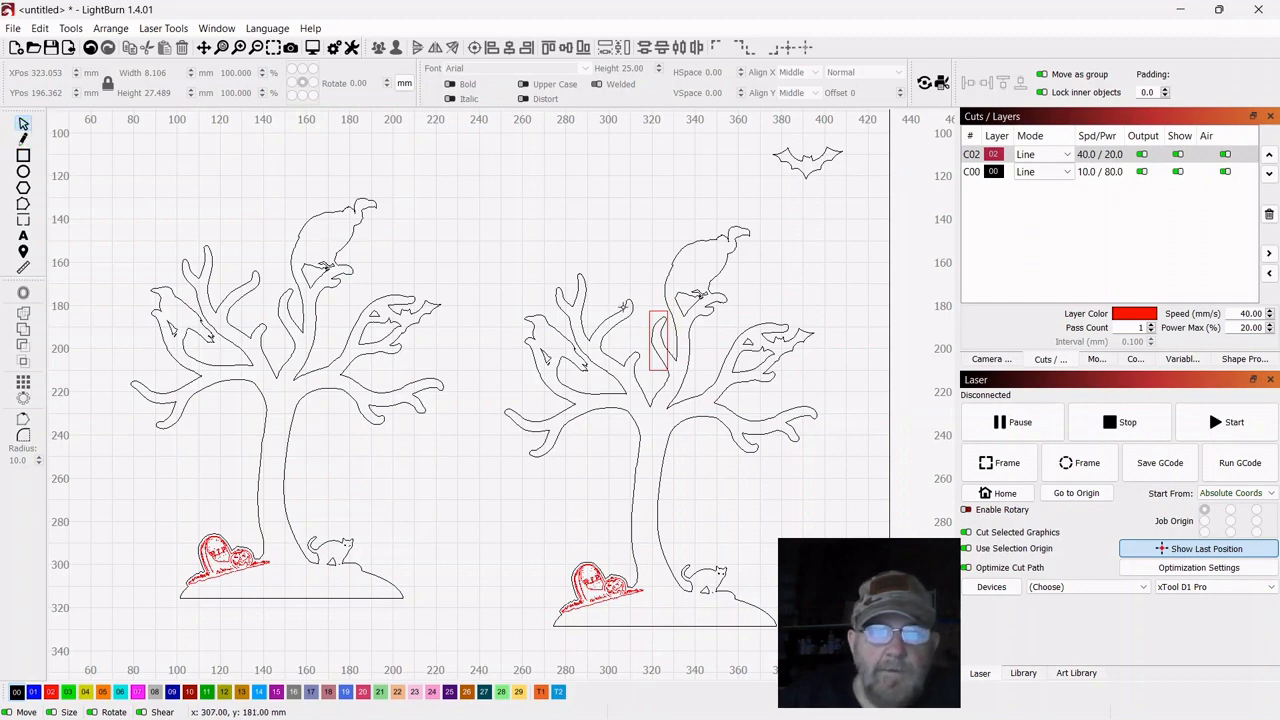
pyautogui.click(626, 351)
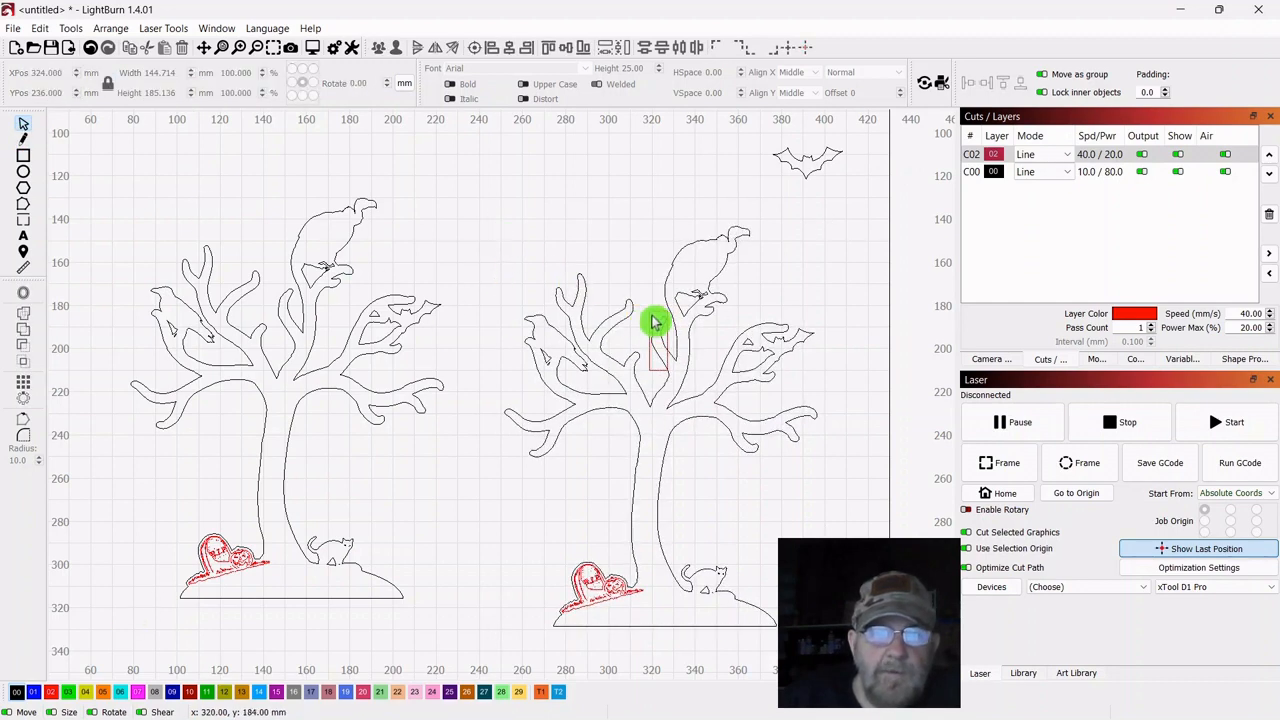
pyautogui.click(652, 322)
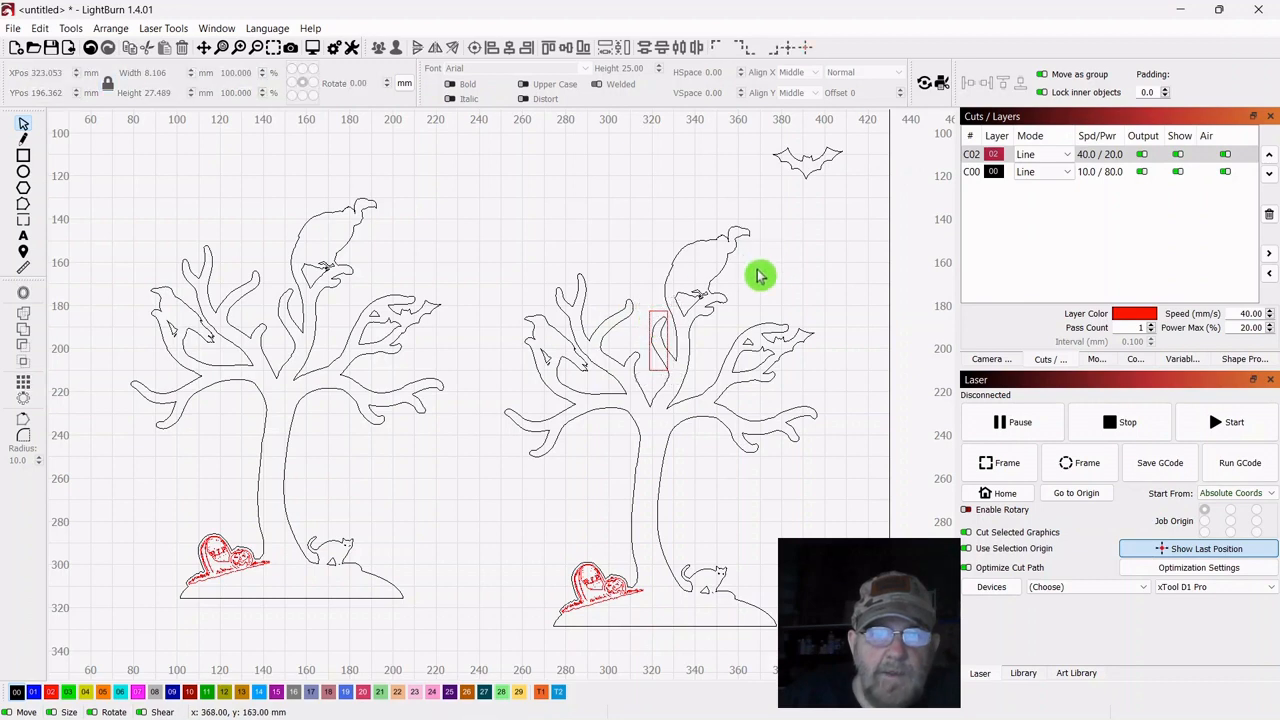
pyautogui.click(702, 278)
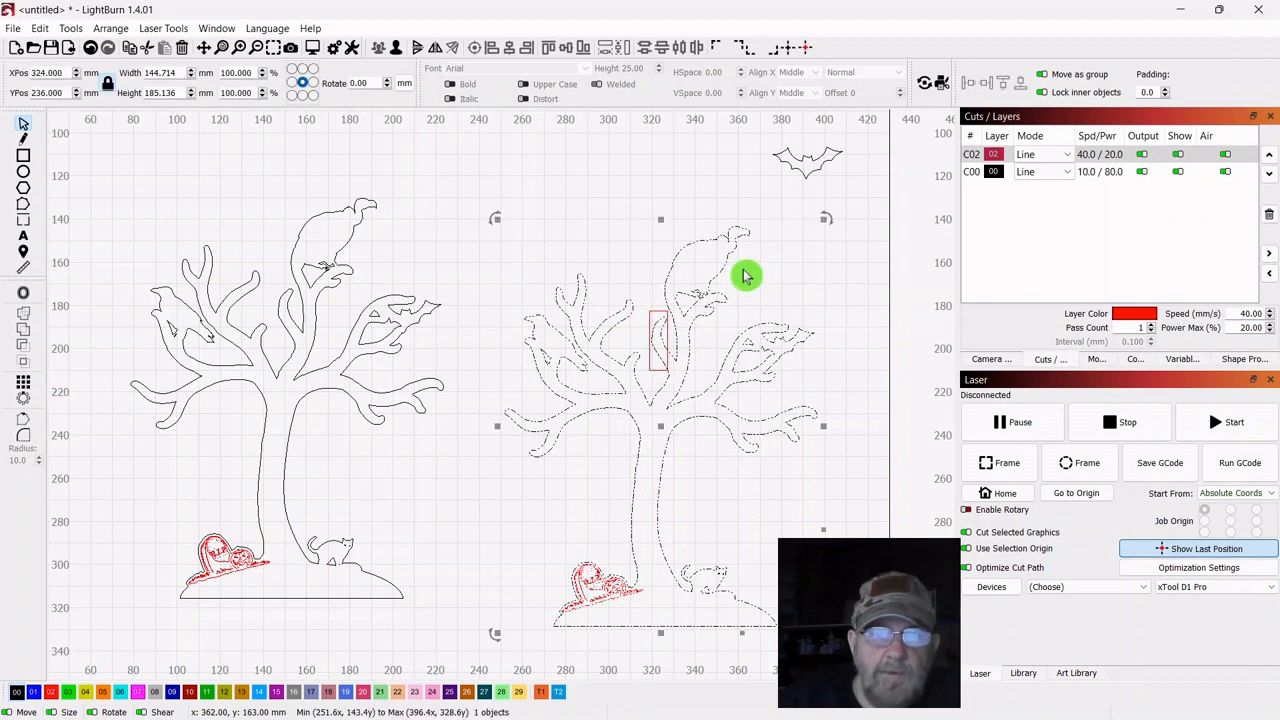
pyautogui.keyDown('shift'); pyautogui.click(650, 320); pyautogui.keyUp('shift')
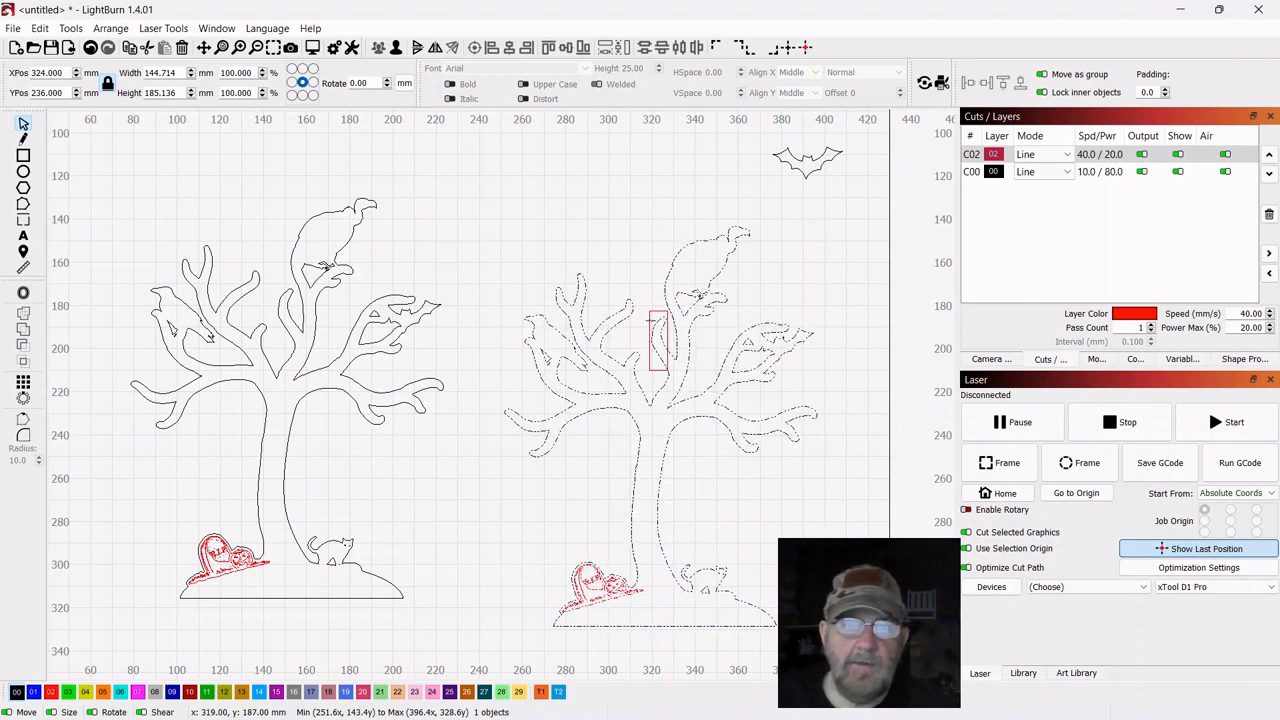
pyautogui.keyDown('shift'); pyautogui.click(652, 323); pyautogui.keyUp('shift')
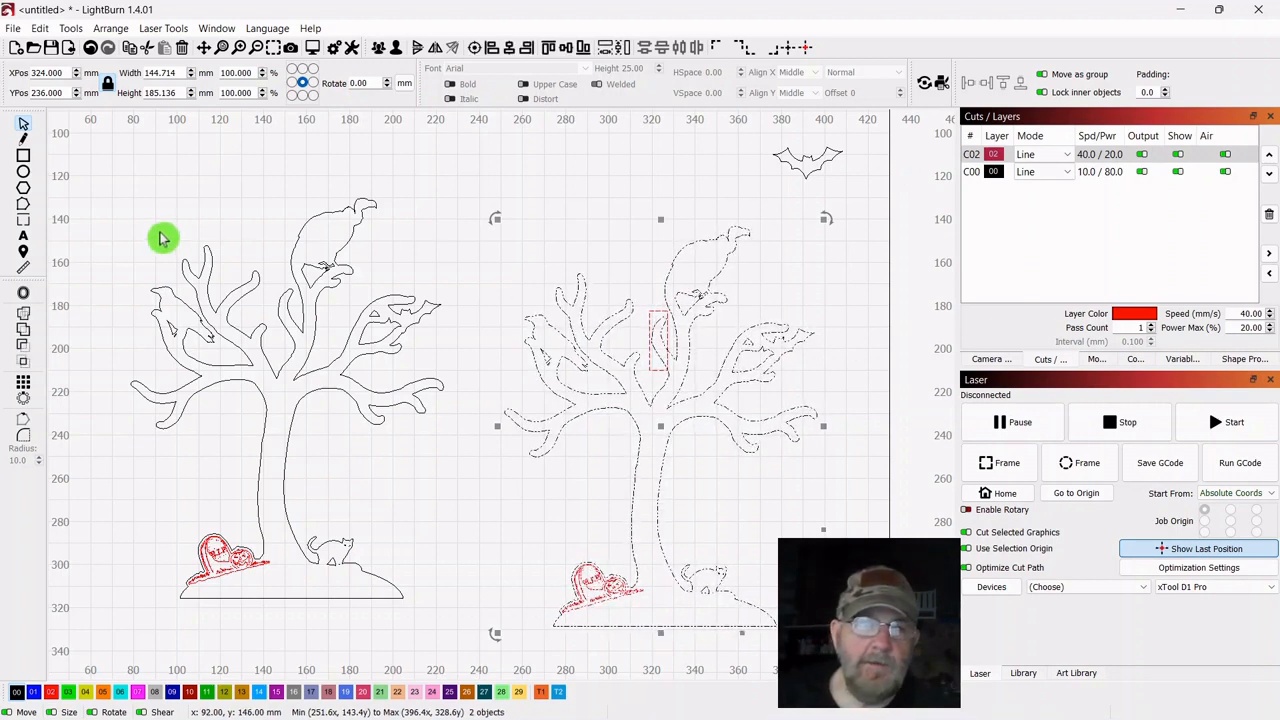
pyautogui.click(26, 349)
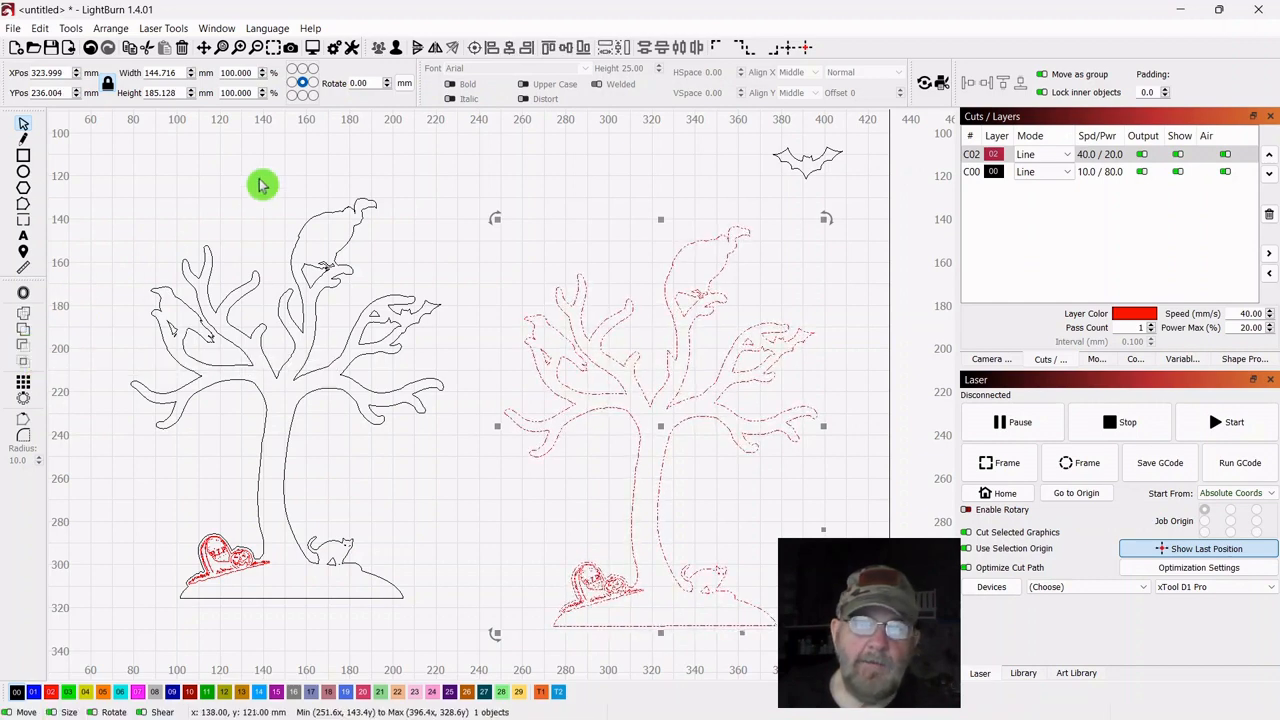
# Select the subtracted tree copy and assign the whole design to black layer 00
pyautogui.click(428, 190)
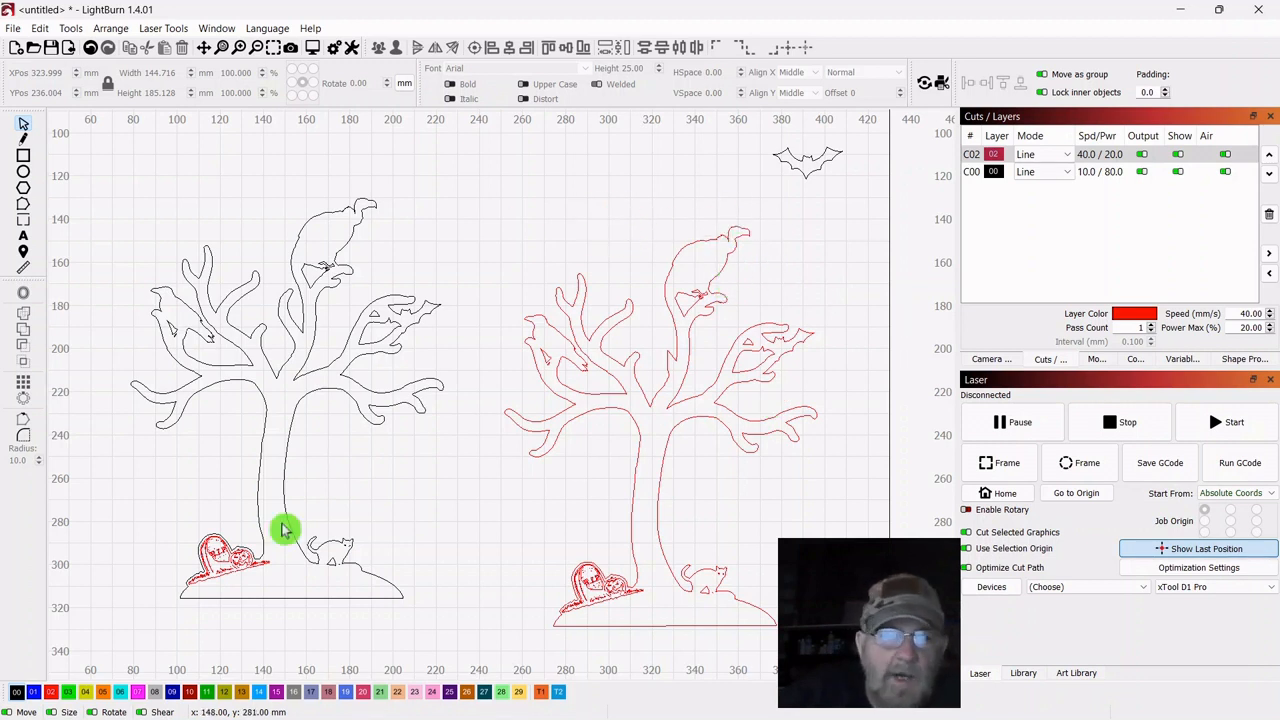
pyautogui.moveTo(818, 195); pyautogui.dragTo(541, 548)
pyautogui.moveTo(520, 605); pyautogui.dragTo(514, 619)
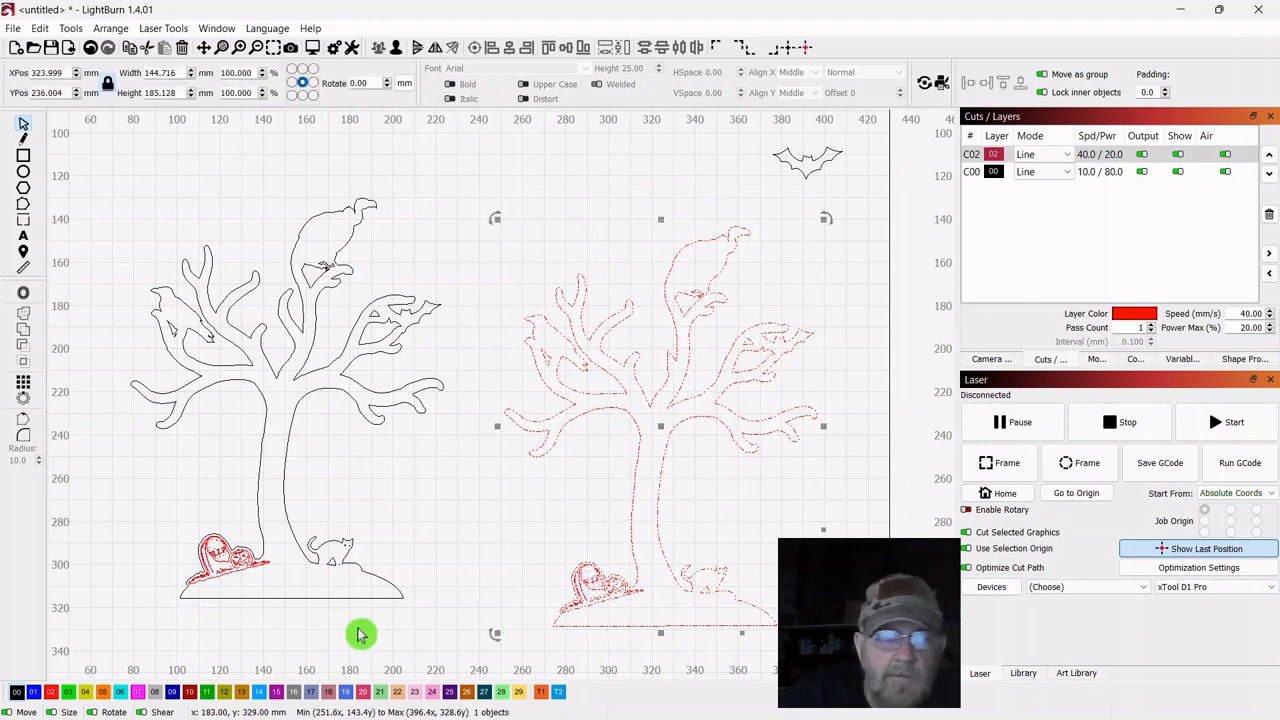
pyautogui.click(16, 691)
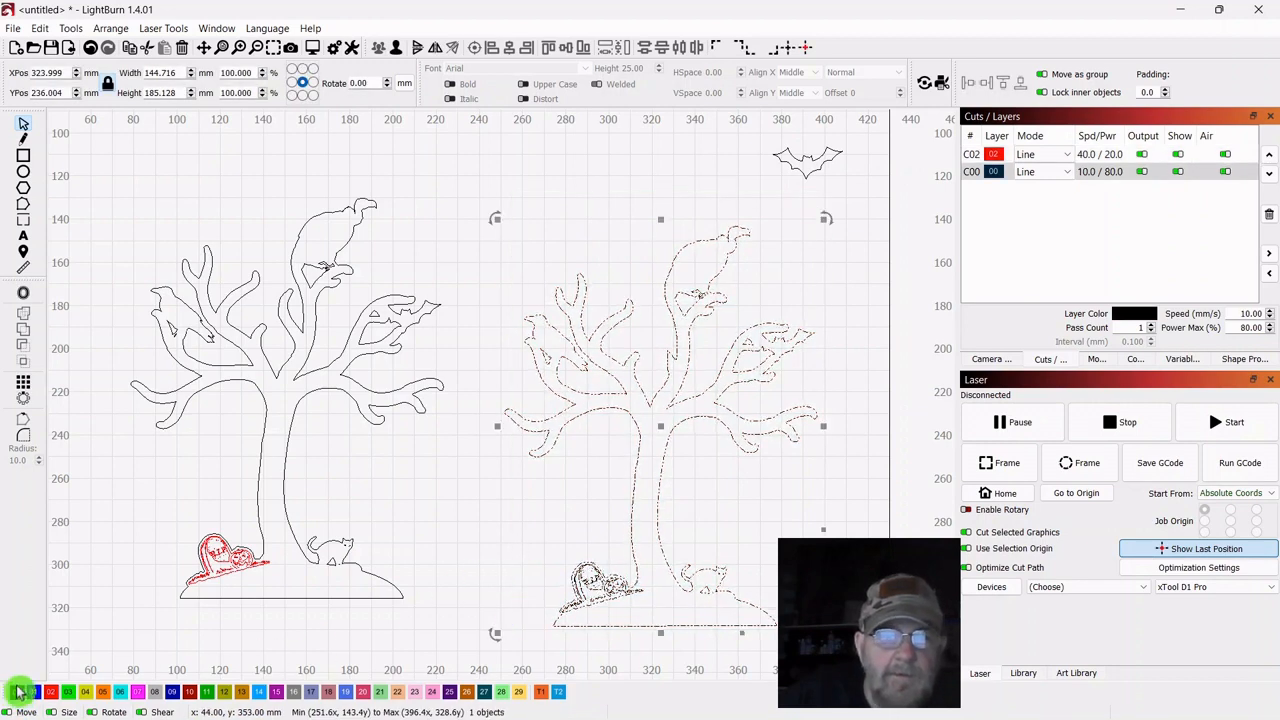
pyautogui.click(615, 535)
pyautogui.click(592, 580)
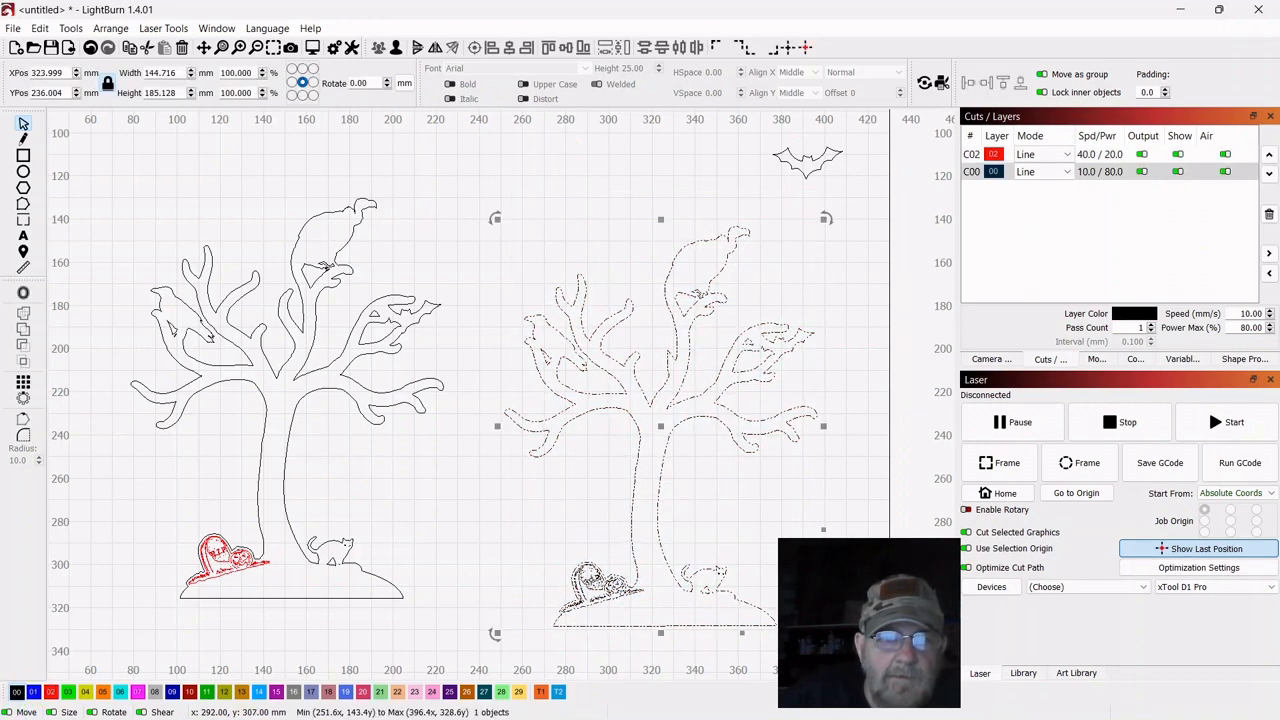
pyautogui.click(437, 537)
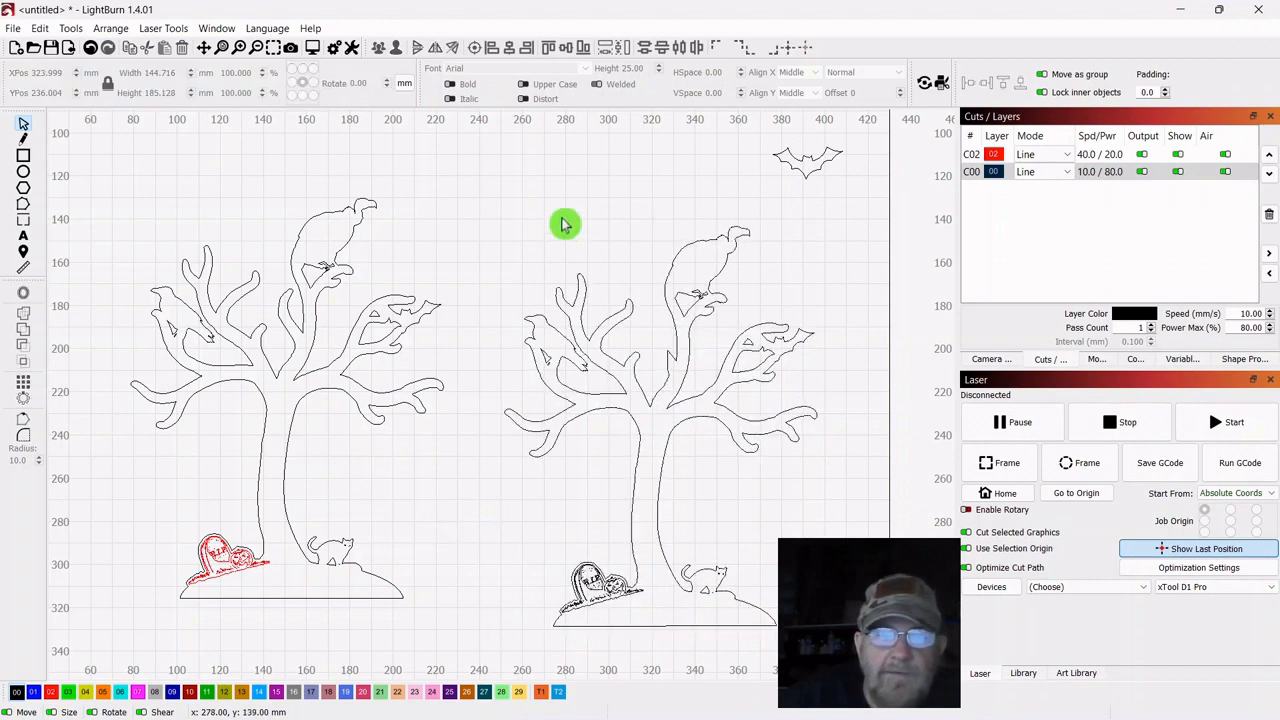
pyautogui.click(578, 270)
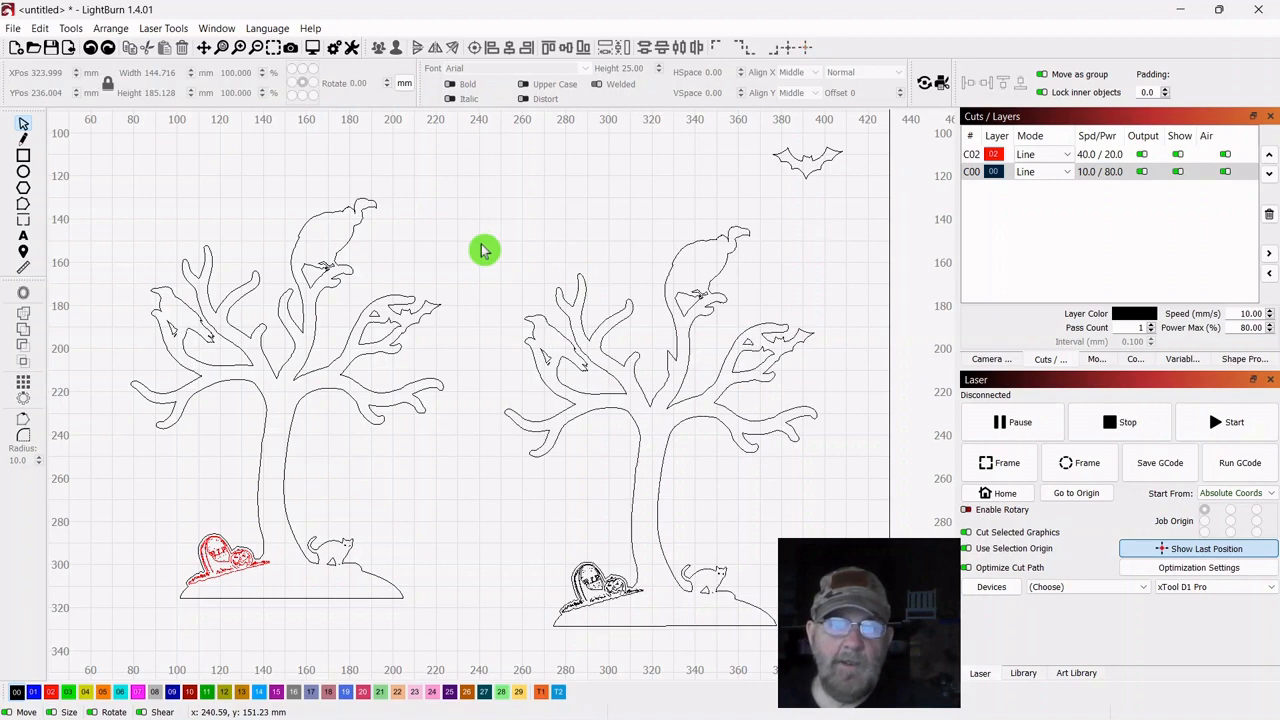
# Undo the layer change and the subtraction on the tree copy, bringing back the separate rectangle
pyautogui.hotkey('ctrl', 'z')
pyautogui.hotkey('ctrl', 'z')
pyautogui.hotkey('ctrl', 'z')
pyautogui.hotkey('ctrl', 'z')
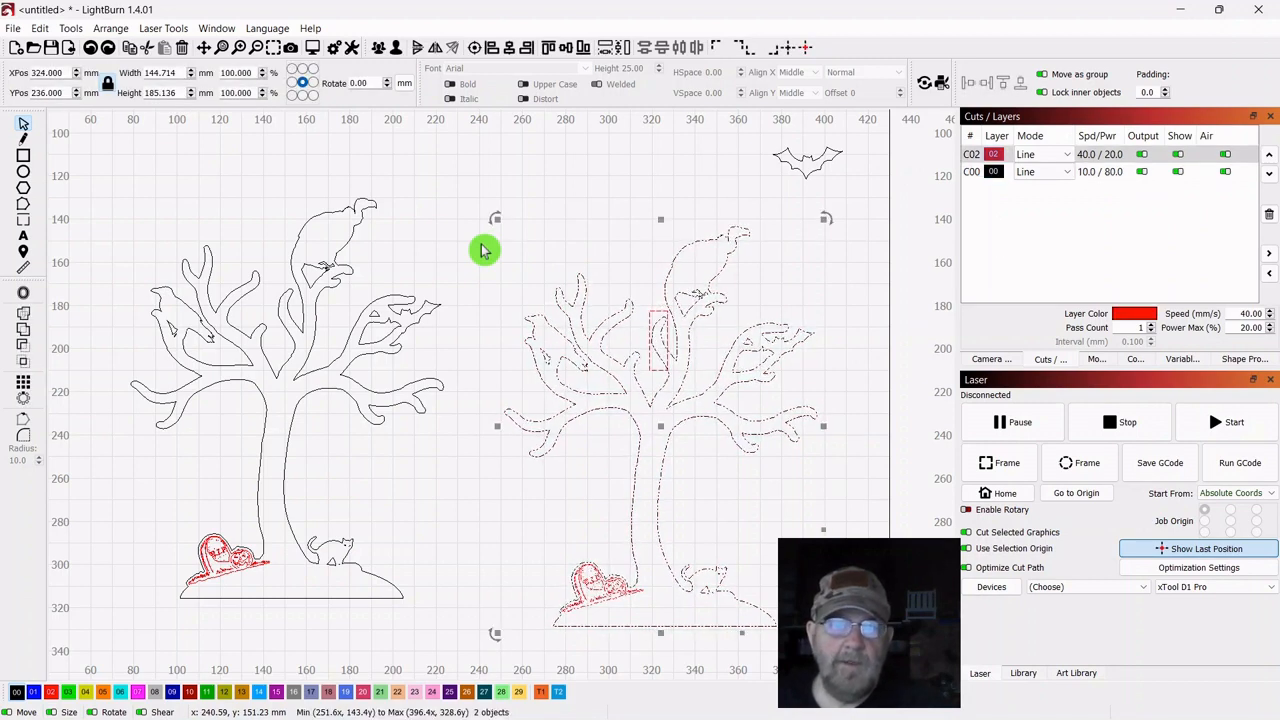
# Move the red rectangle off the tree copy to about X 244, Y 141 mm and assign it to black layer 00
pyautogui.click(648, 314)
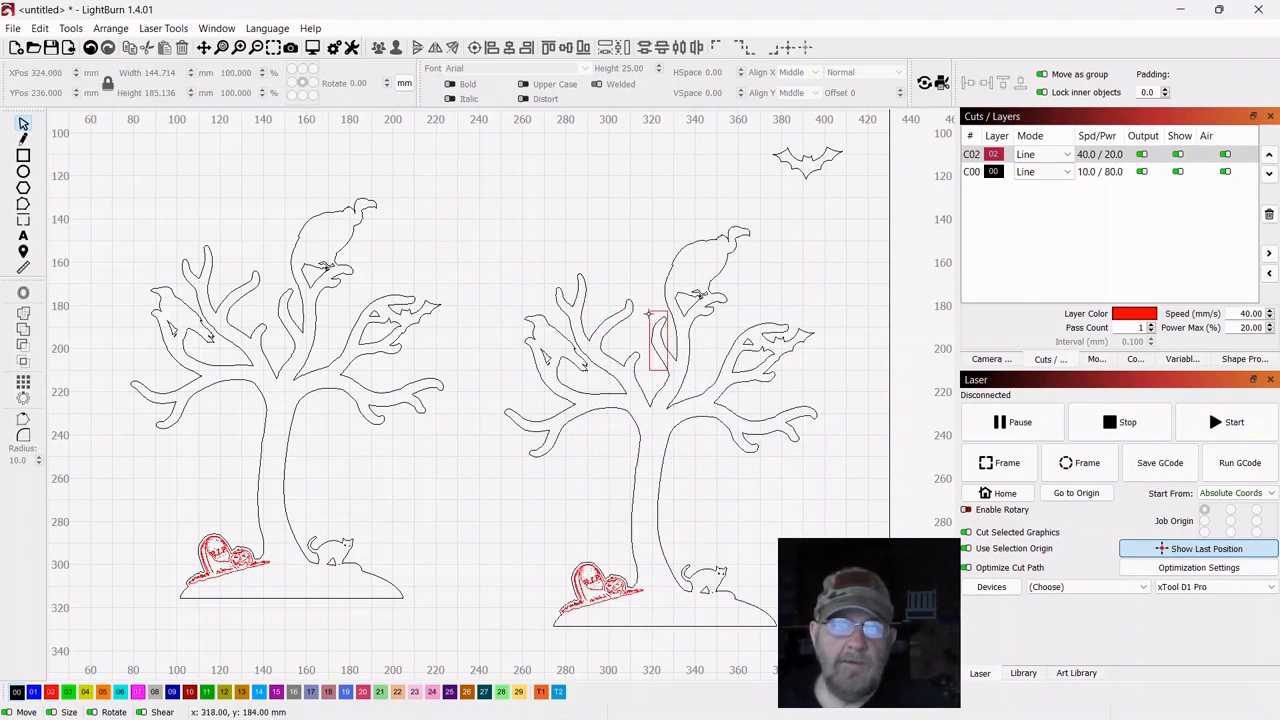
pyautogui.moveTo(647, 315); pyautogui.dragTo(497, 203)
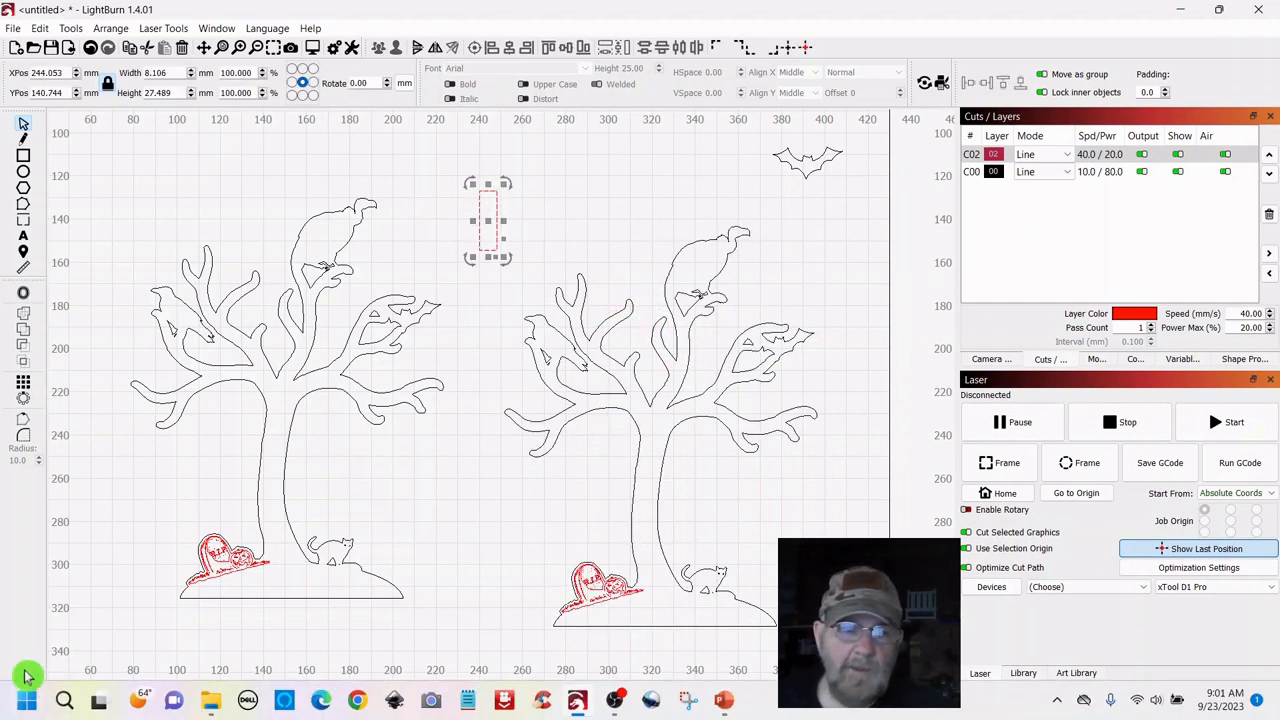
pyautogui.click(16, 691)
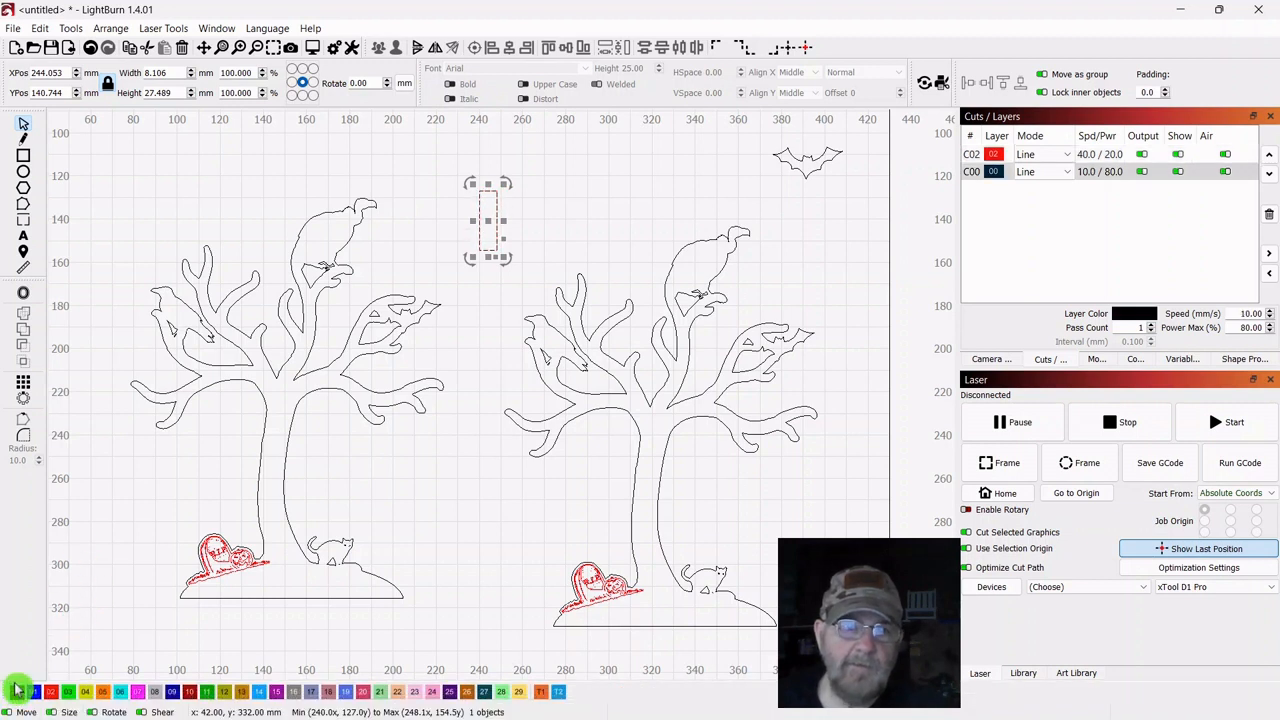
pyautogui.click(613, 178)
pyautogui.click(480, 218)
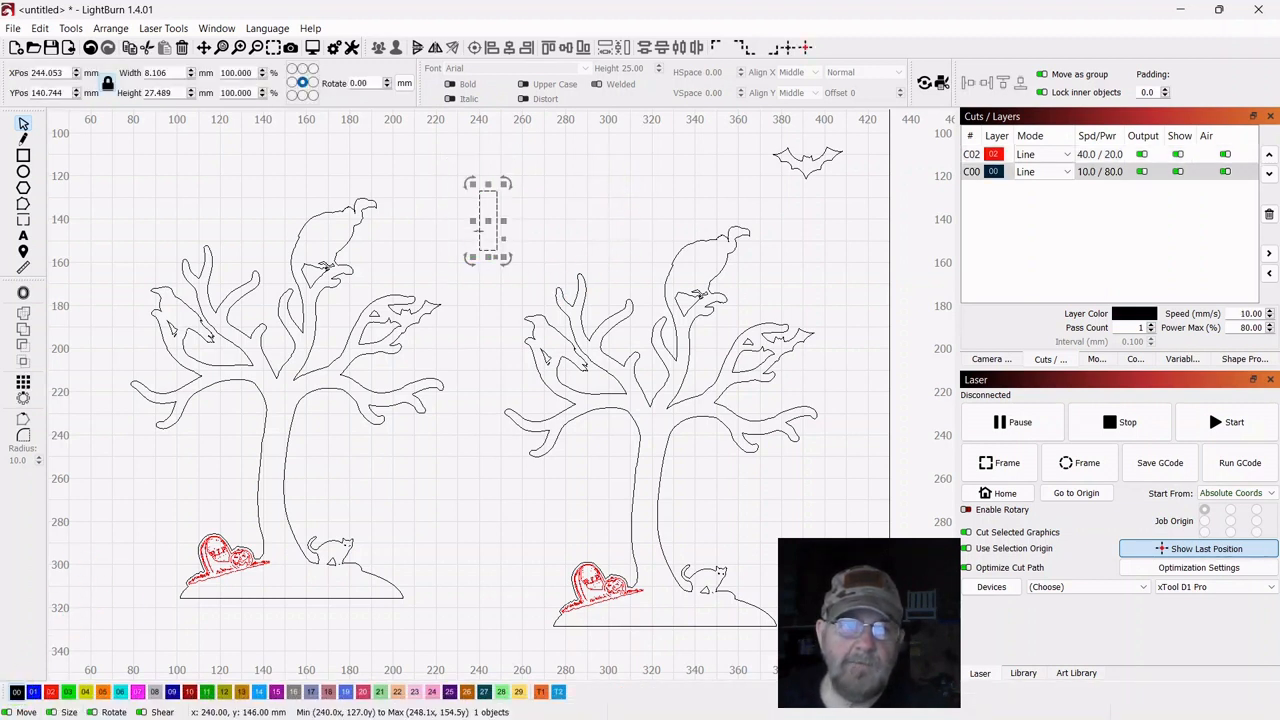
# Move the rectangle back over the copied tree's small inner branch and resize it to about 9.6 by 27.8 mm
pyautogui.moveTo(488, 220); pyautogui.dragTo(645, 340)
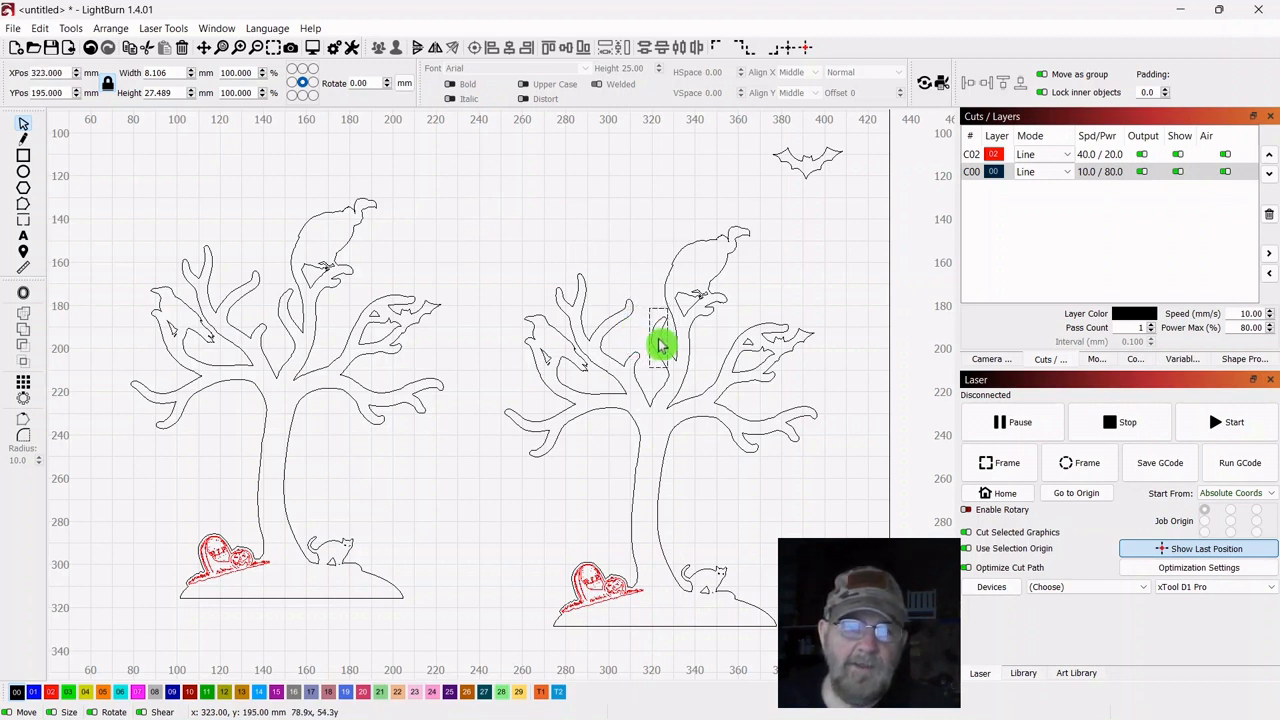
pyautogui.moveTo(660, 345); pyautogui.dragTo(660, 342)
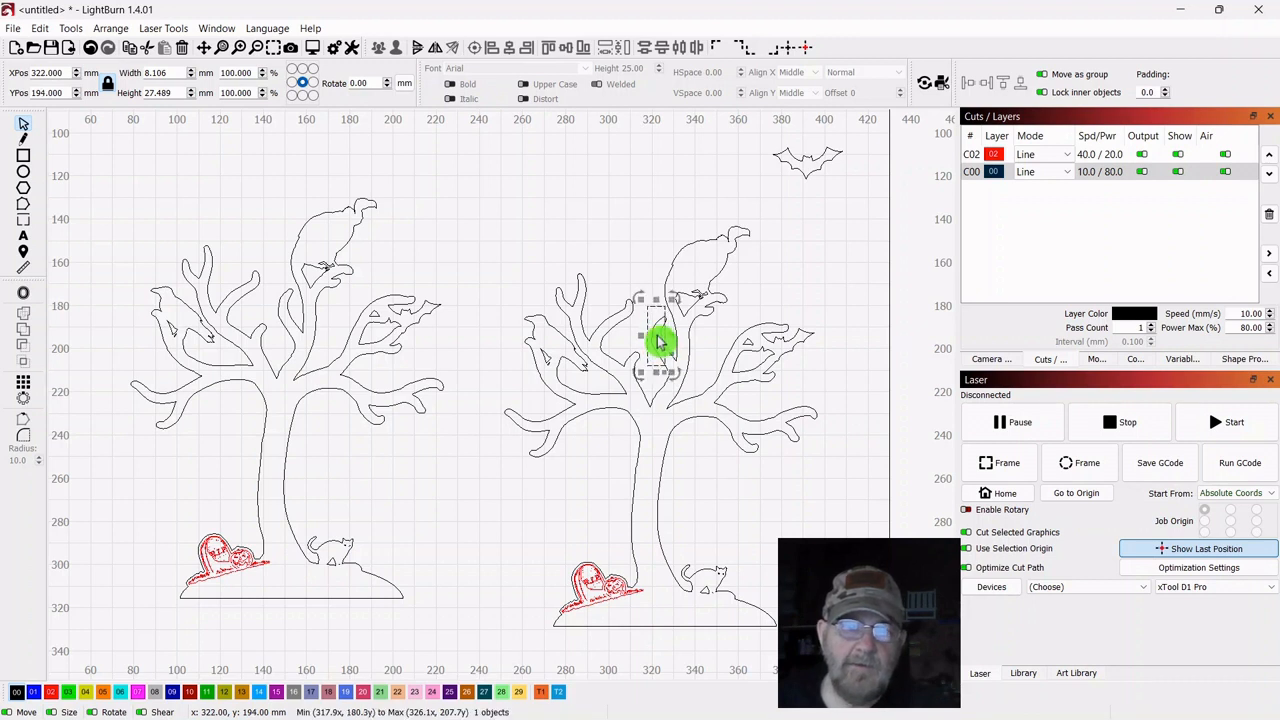
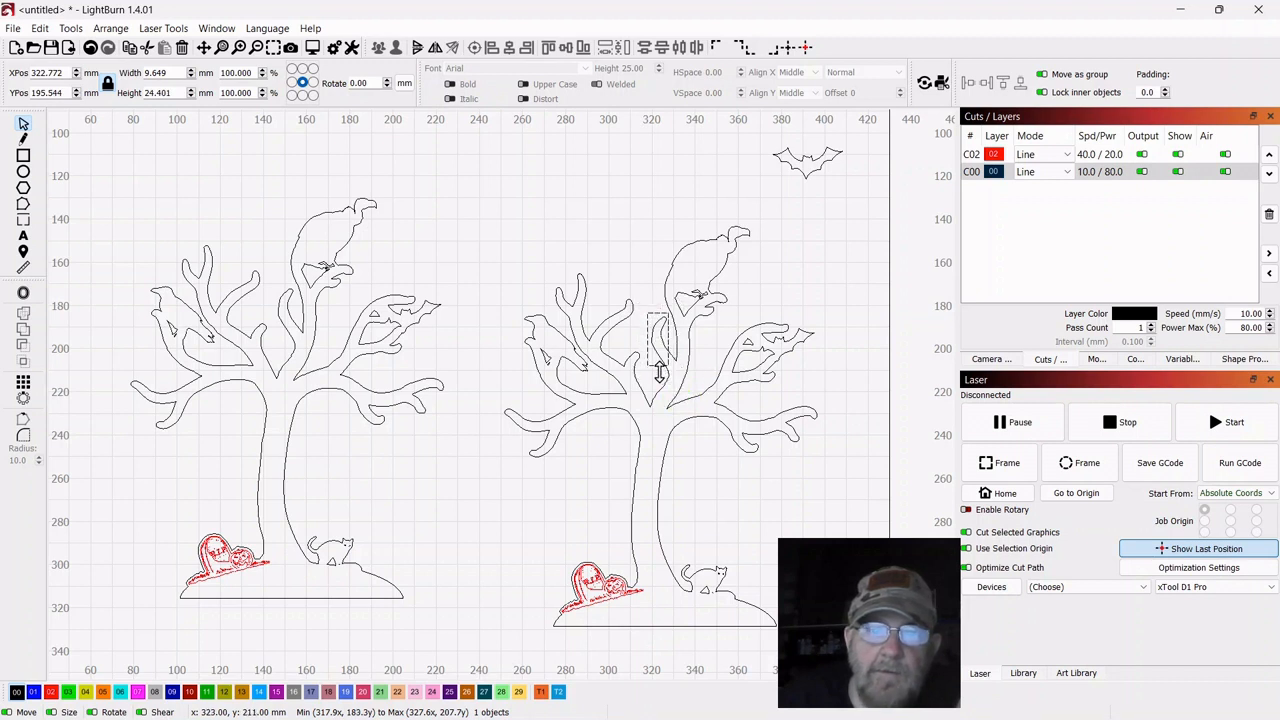
pyautogui.click(525, 218)
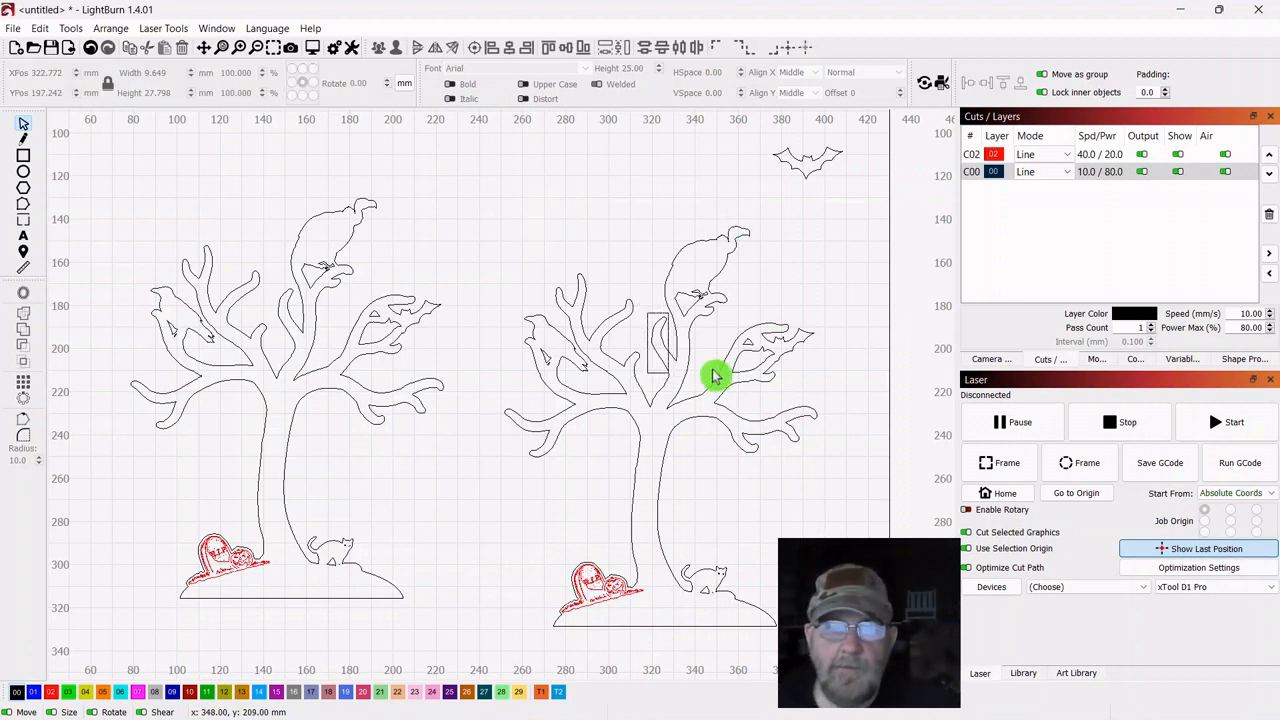
# Try to subtract the black rectangle from the still-grouped tree copy
pyautogui.click(714, 402)
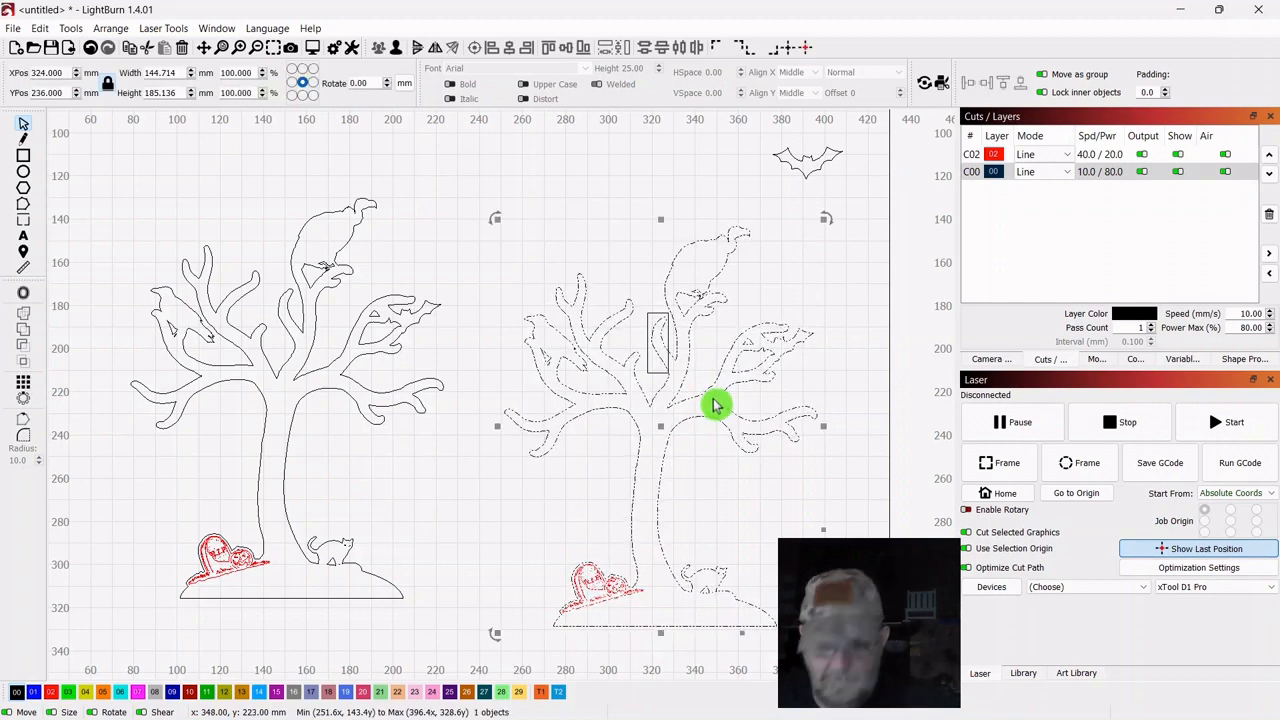
pyautogui.keyDown('shift'); pyautogui.click(649, 345); pyautogui.keyUp('shift')
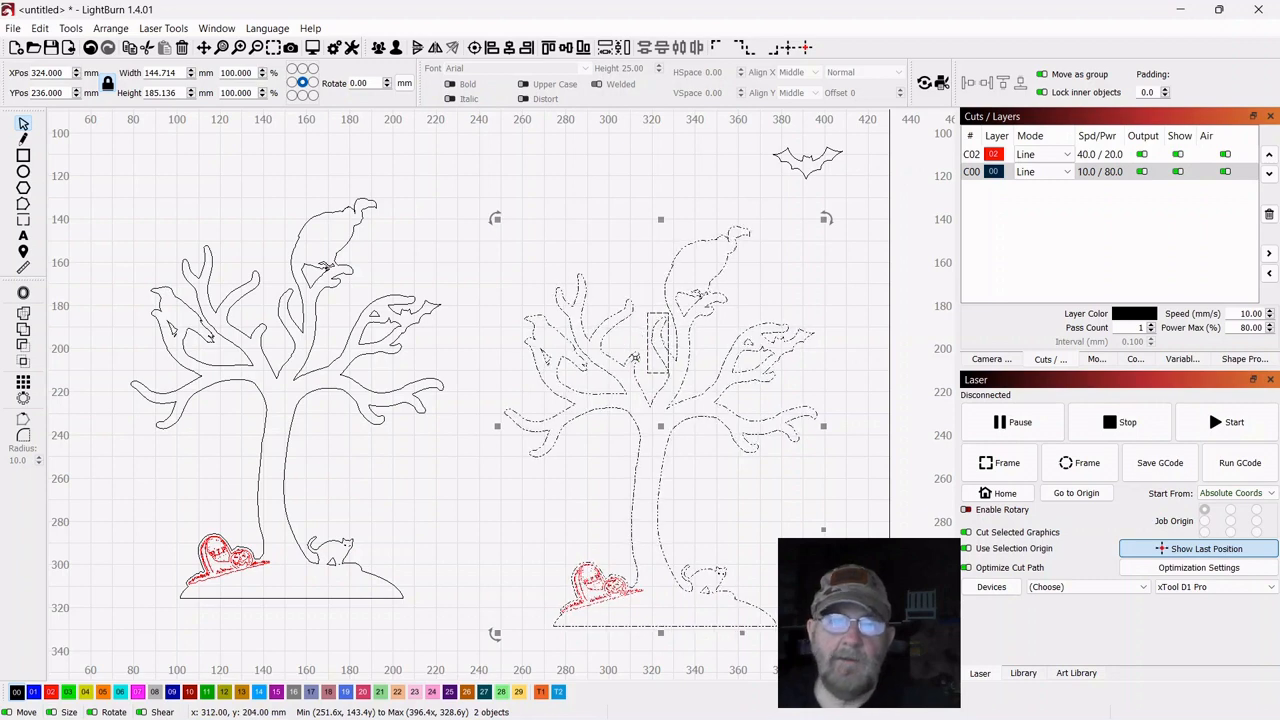
pyautogui.click(24, 350)
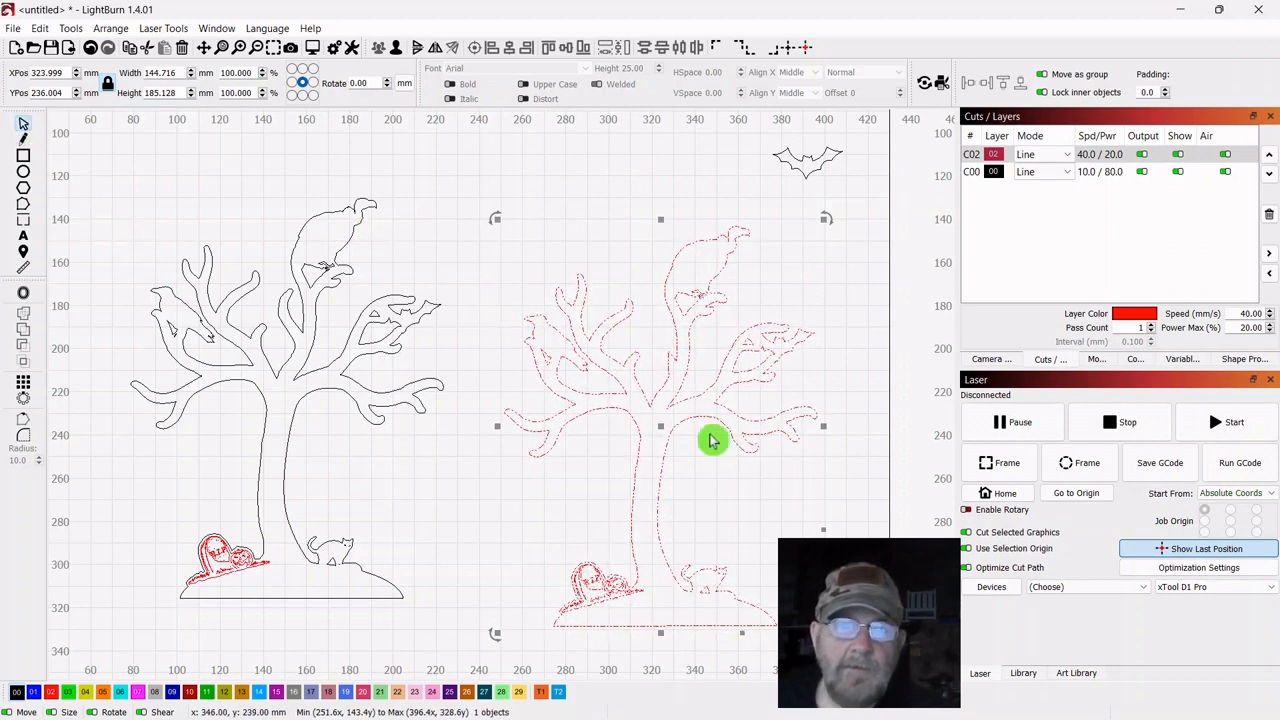
pyautogui.click(446, 191)
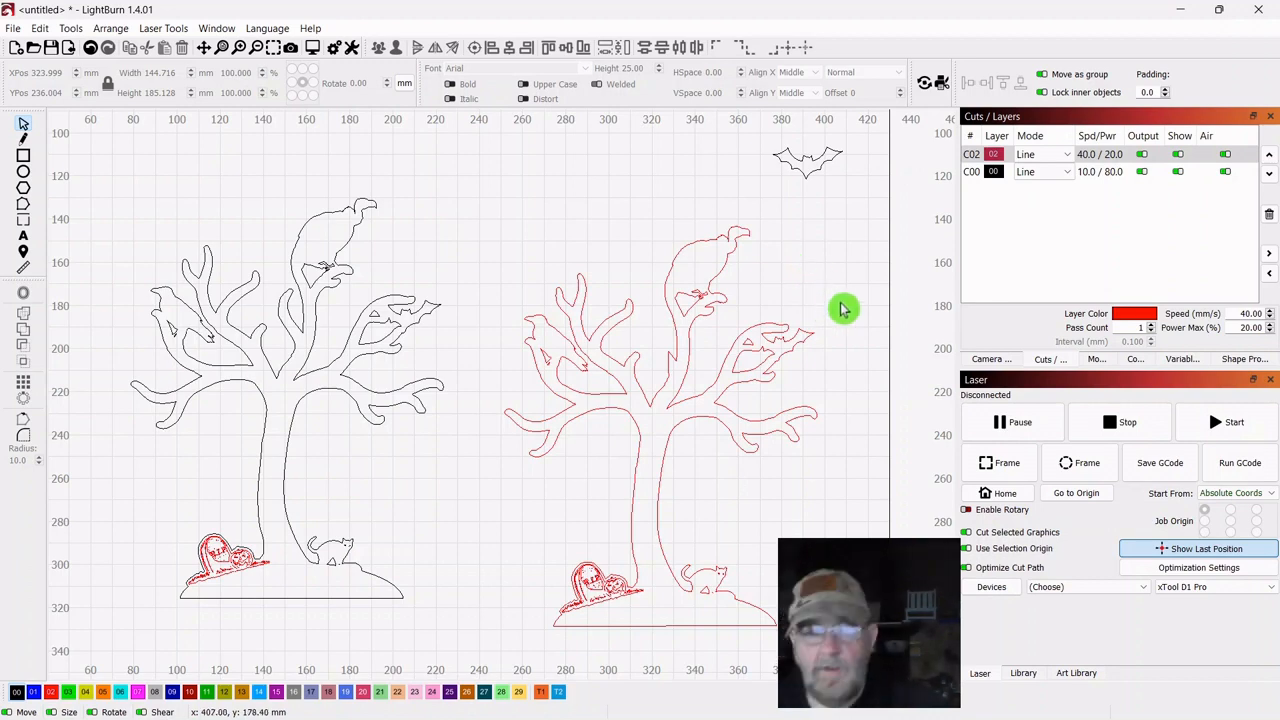
# Undo the subtraction of the black rectangle and clear the selection
pyautogui.hotkey('ctrl', 'z')
pyautogui.hotkey('ctrl', 'z')
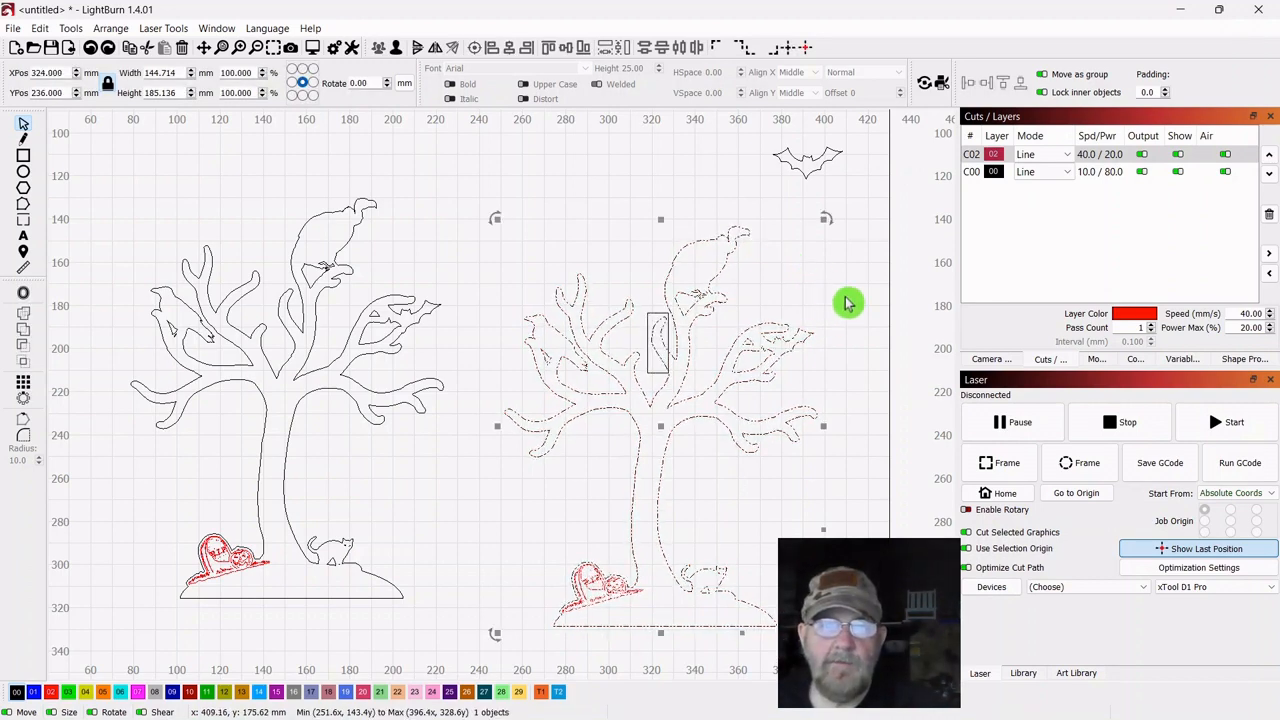
pyautogui.click(838, 300)
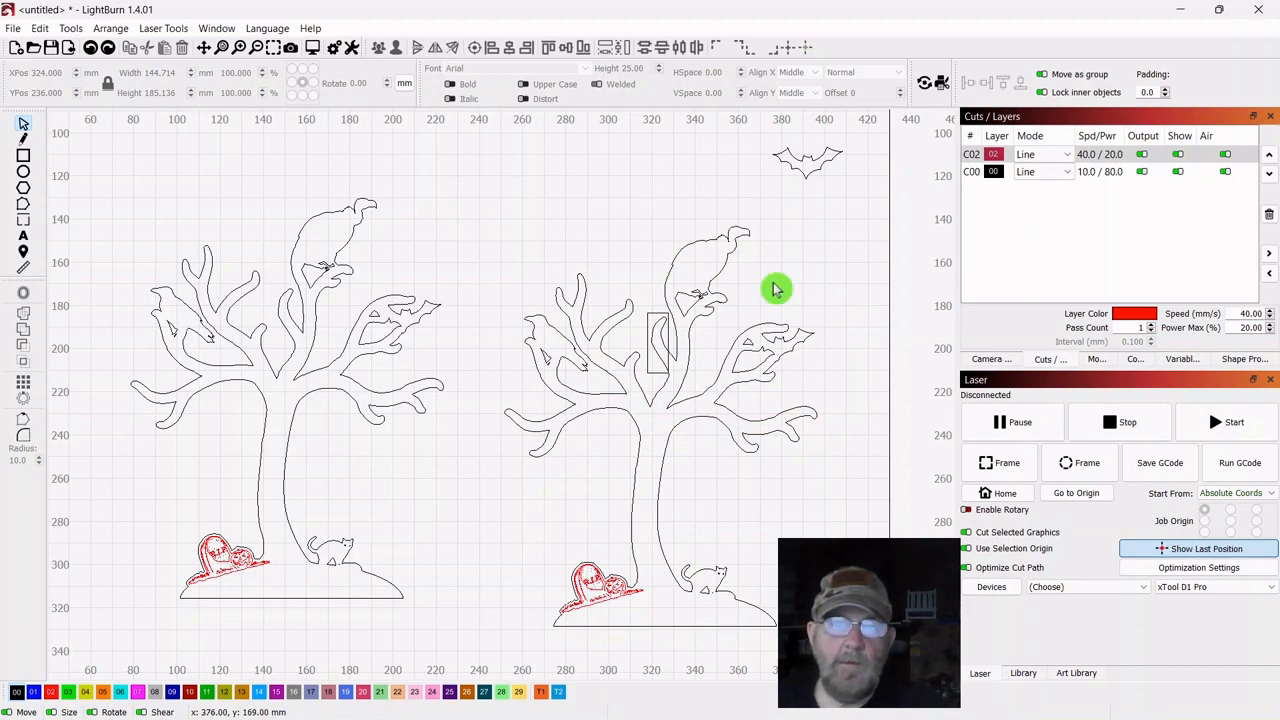
# Ungroup the copied tree design so its outline is separate from the gravestone artwork
pyautogui.click(728, 354)
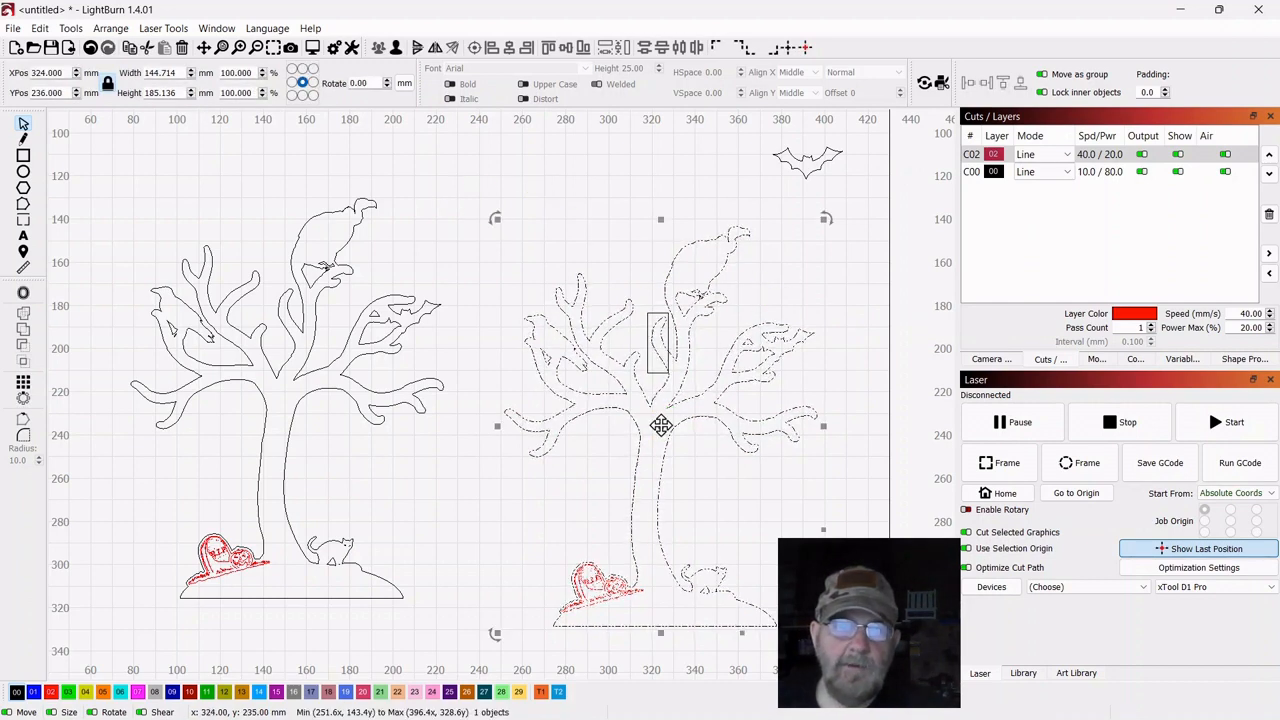
pyautogui.rightClick(662, 428)
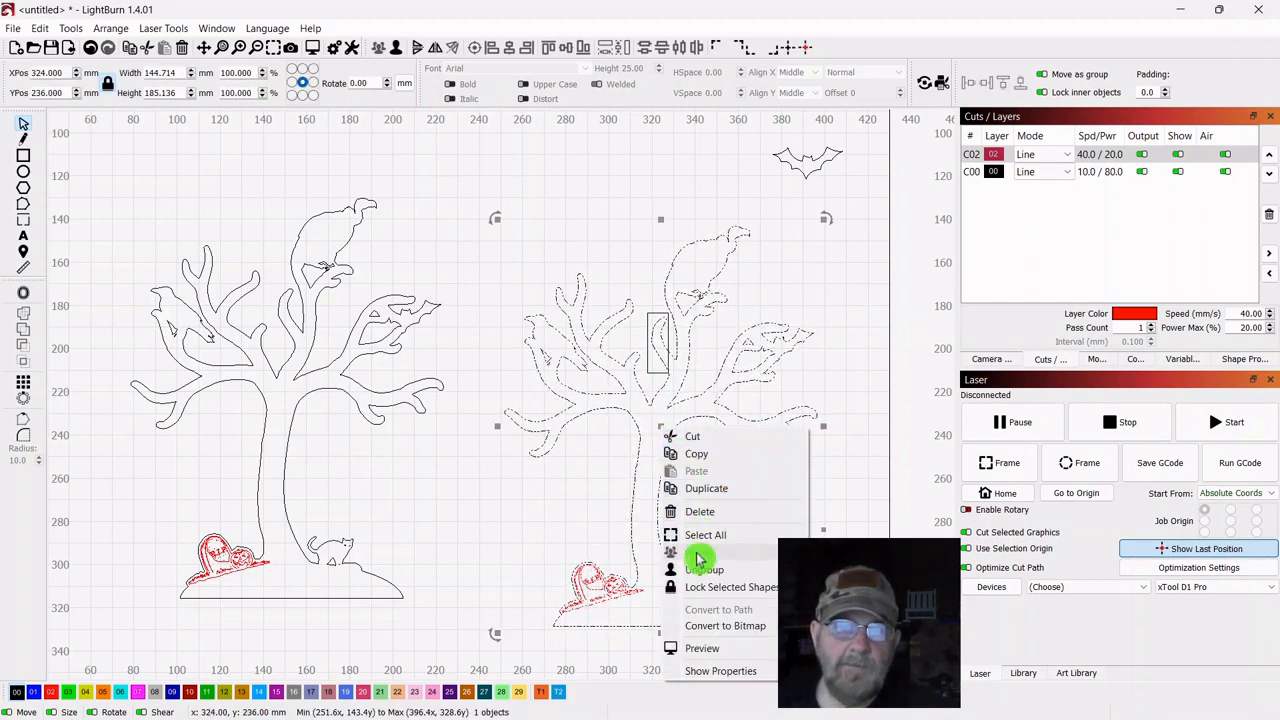
pyautogui.click(699, 577)
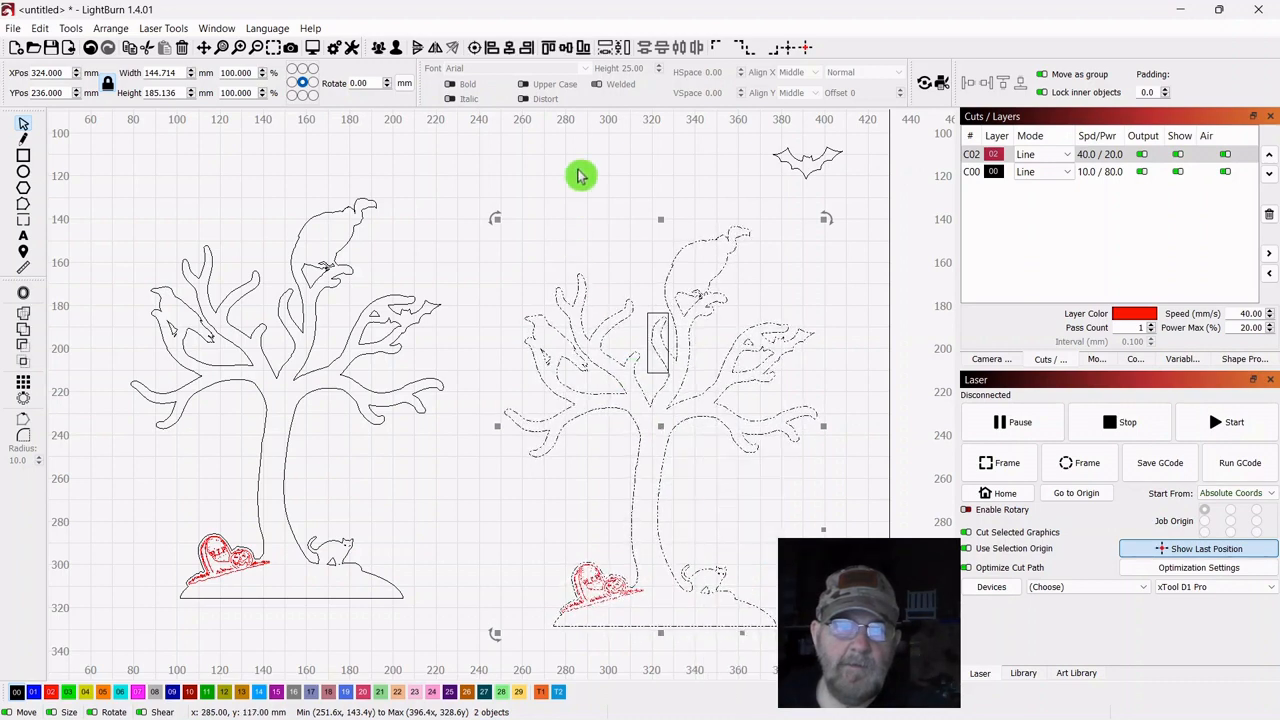
pyautogui.click(608, 134)
pyautogui.click(605, 578)
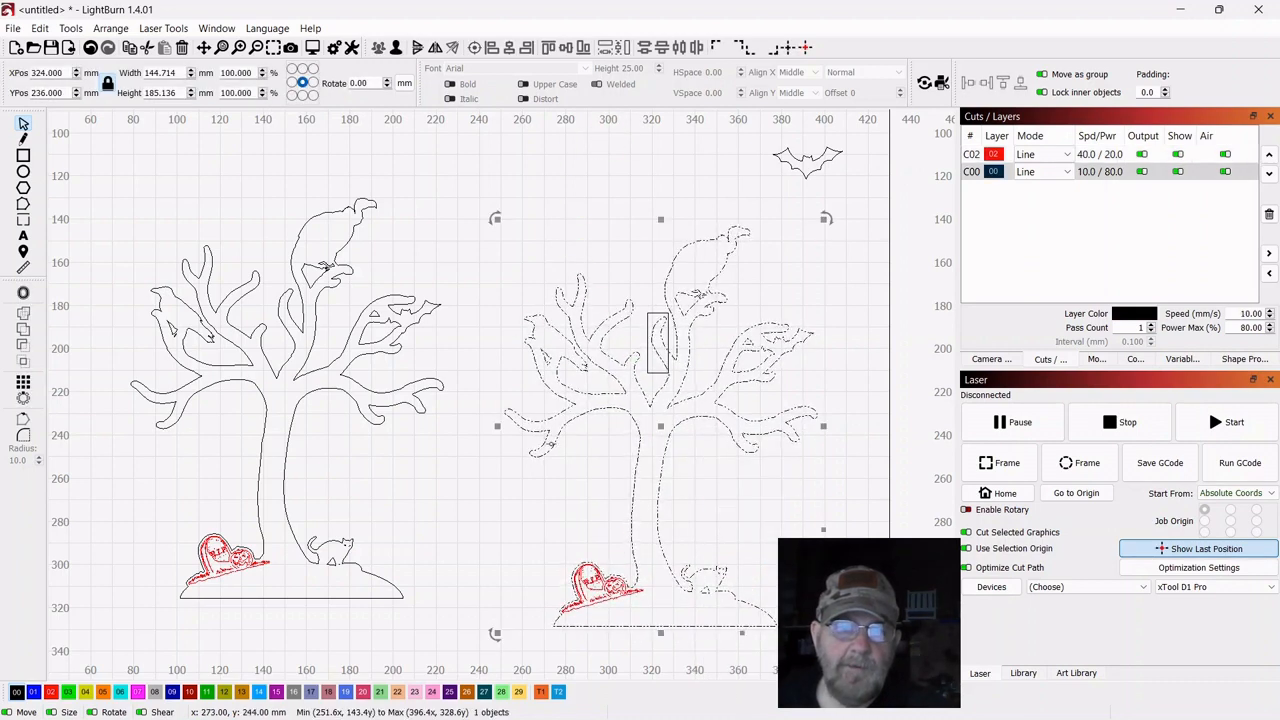
pyautogui.click(437, 157)
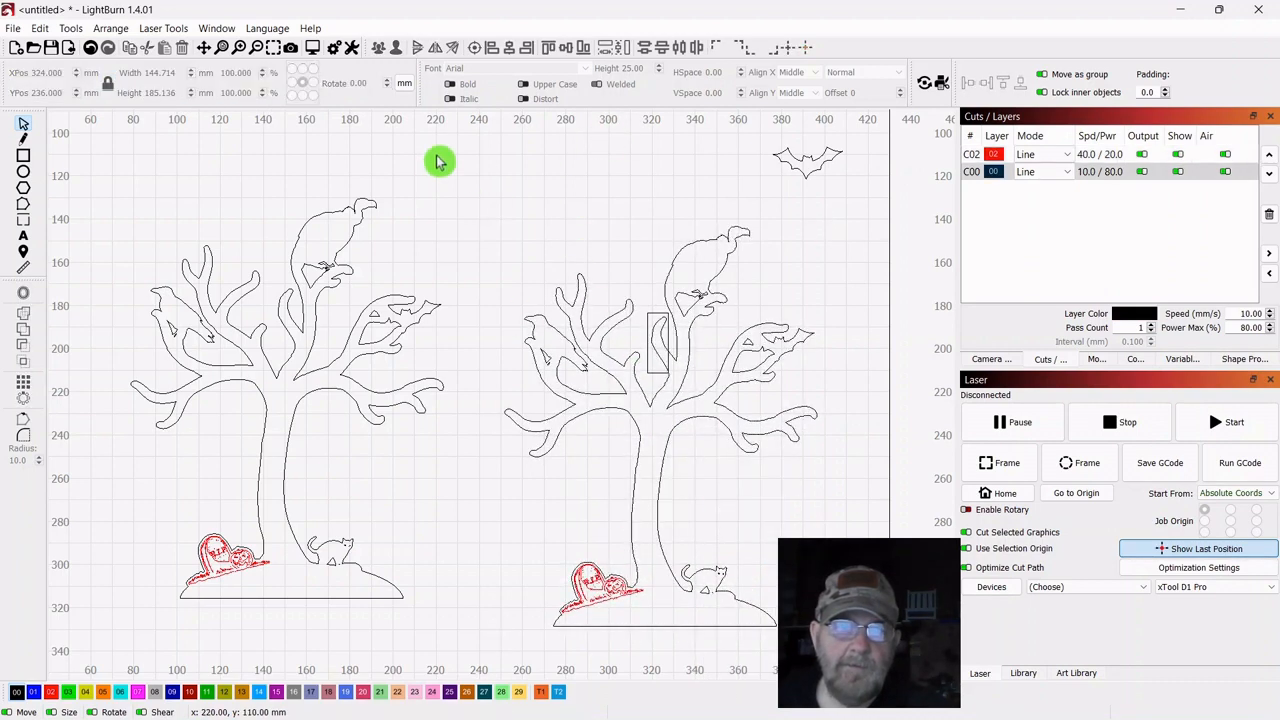
# Subtract the black rectangle from the ungrouped outline of the copied tree to remove its small inner branch
pyautogui.click(688, 342)
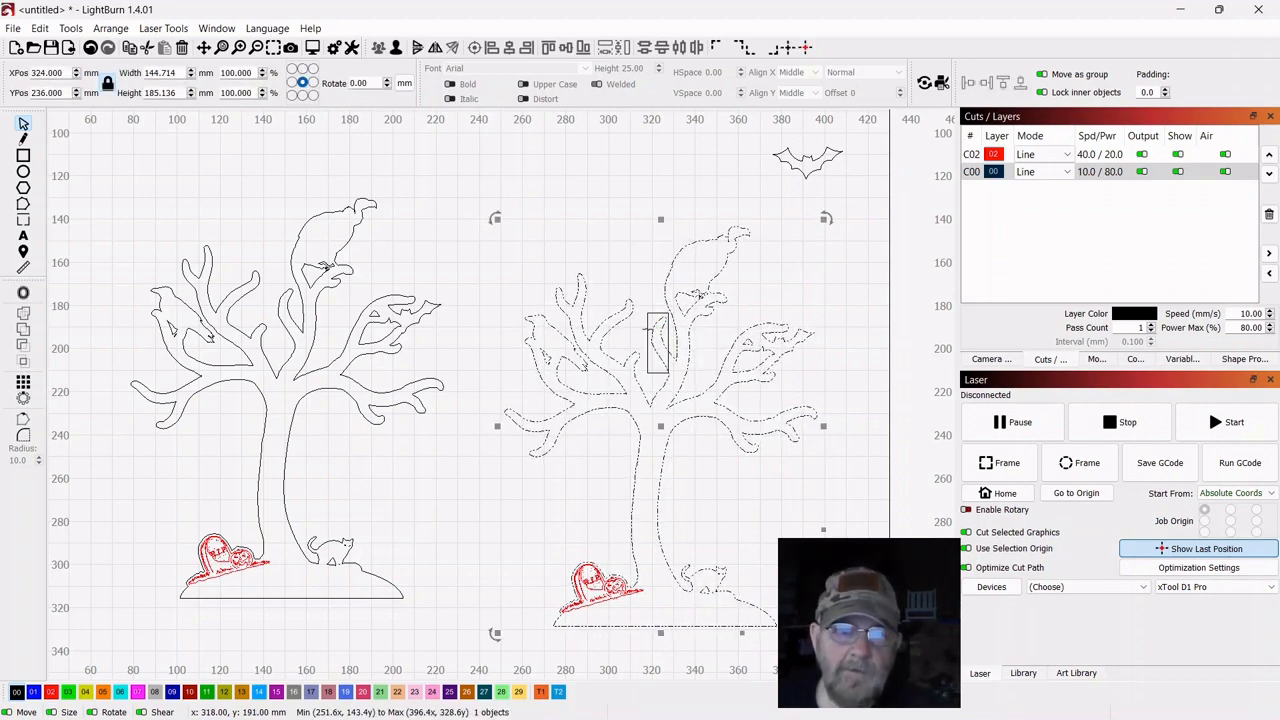
pyautogui.keyDown('shift'); pyautogui.click(648, 326); pyautogui.keyUp('shift')
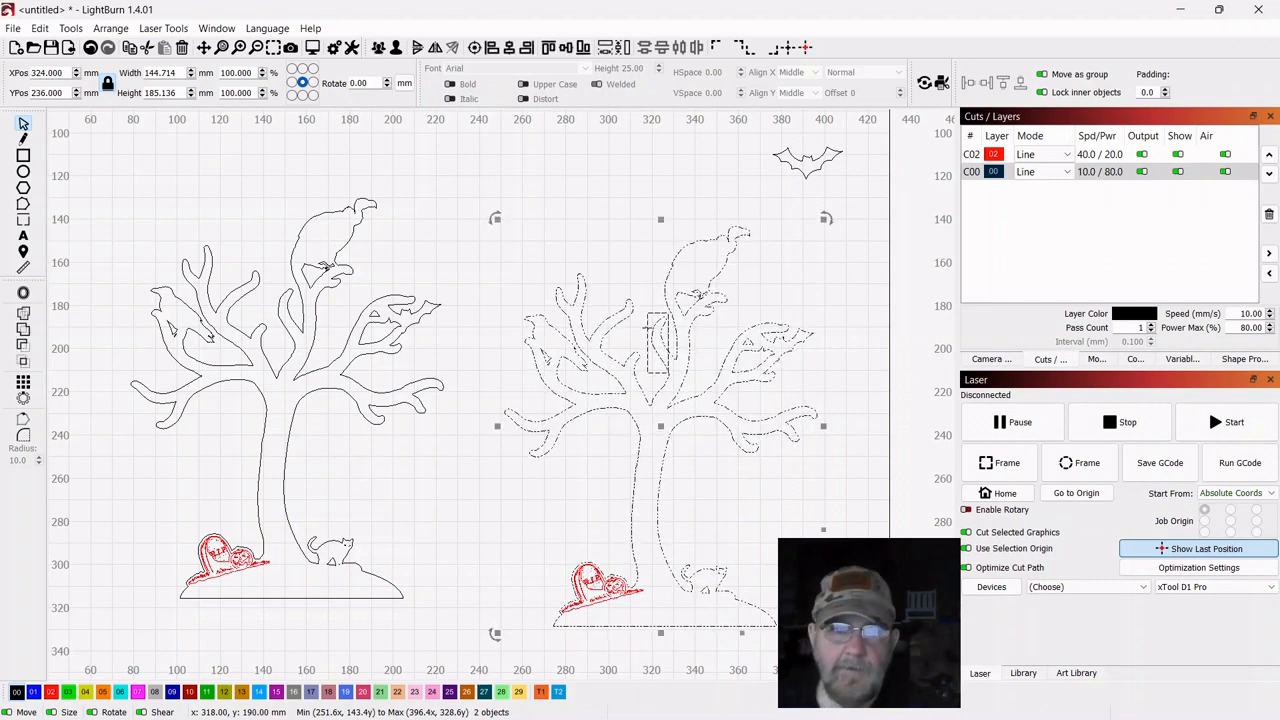
pyautogui.click(25, 351)
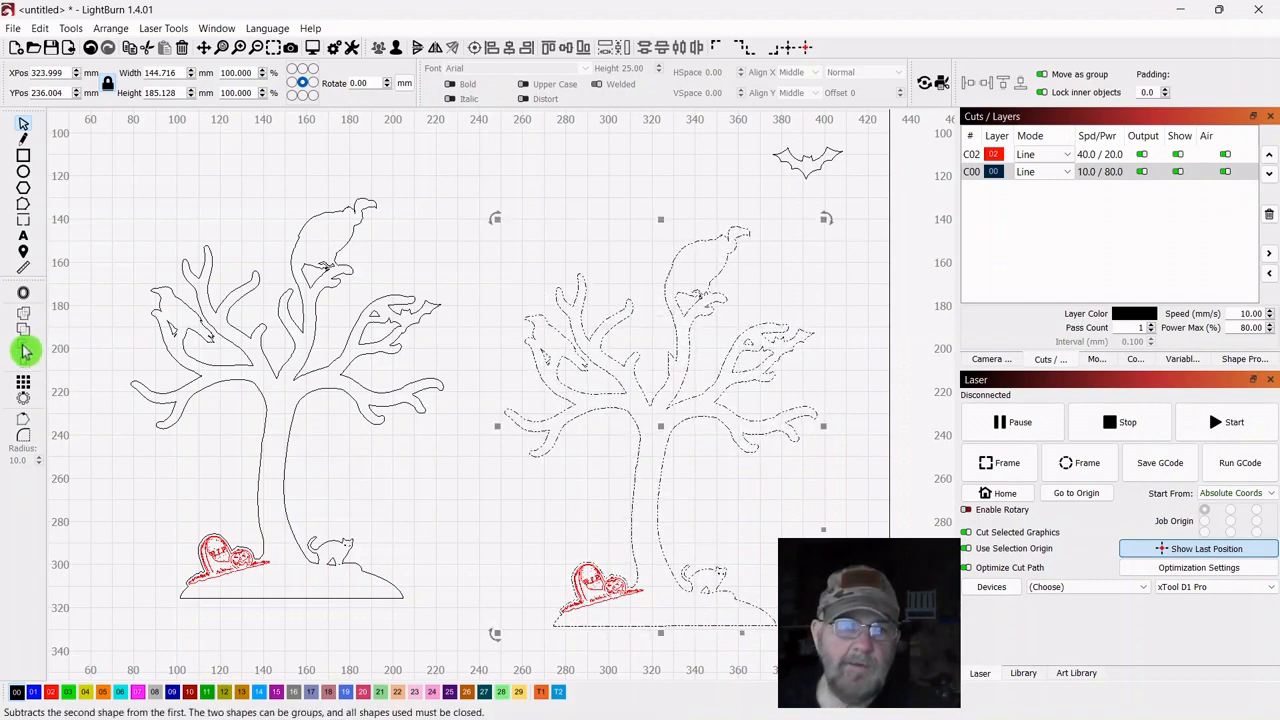
pyautogui.click(203, 180)
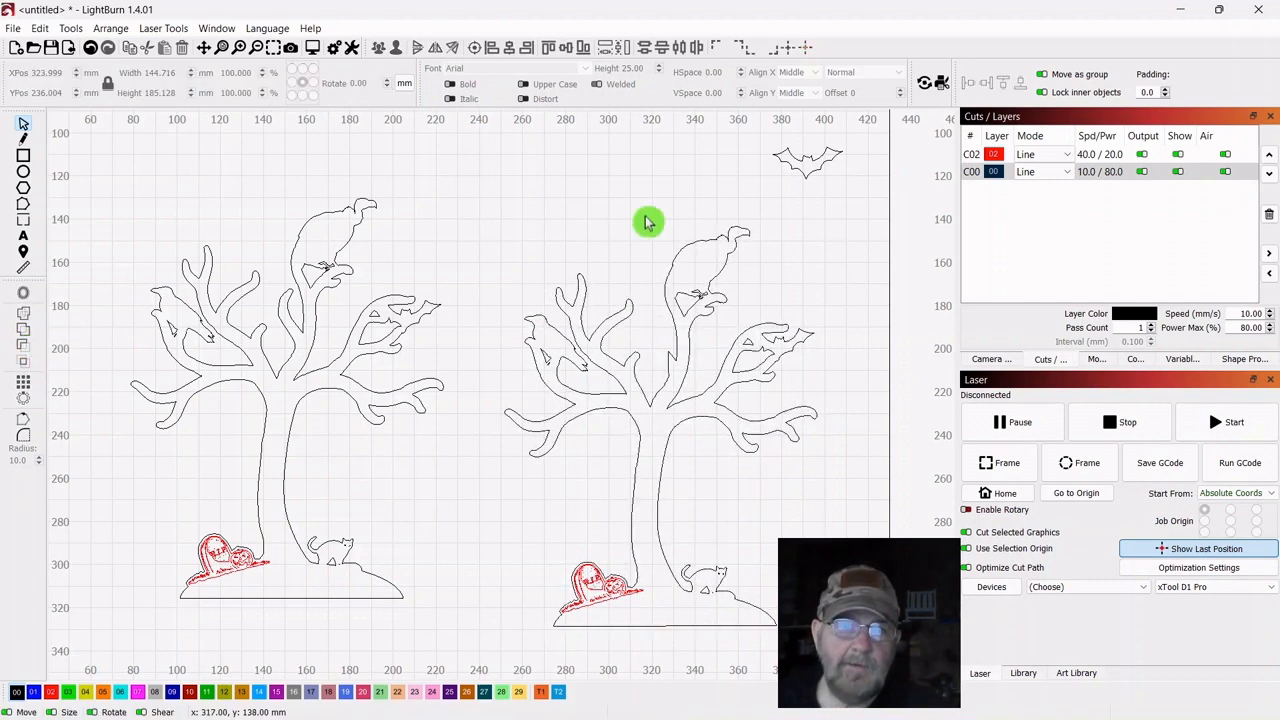
# Group the copied tree's outline with its gravestone artwork and clear the selection
pyautogui.moveTo(866, 243); pyautogui.dragTo(610, 346)
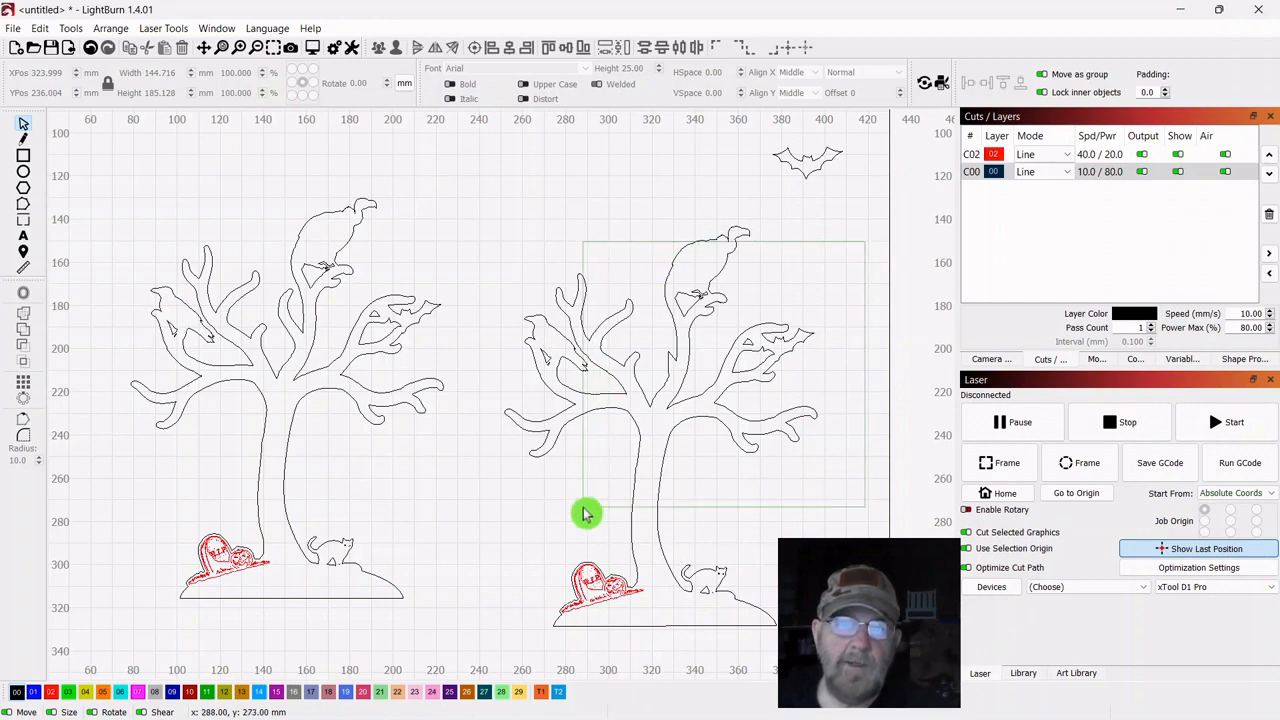
pyautogui.moveTo(535, 632); pyautogui.dragTo(491, 651)
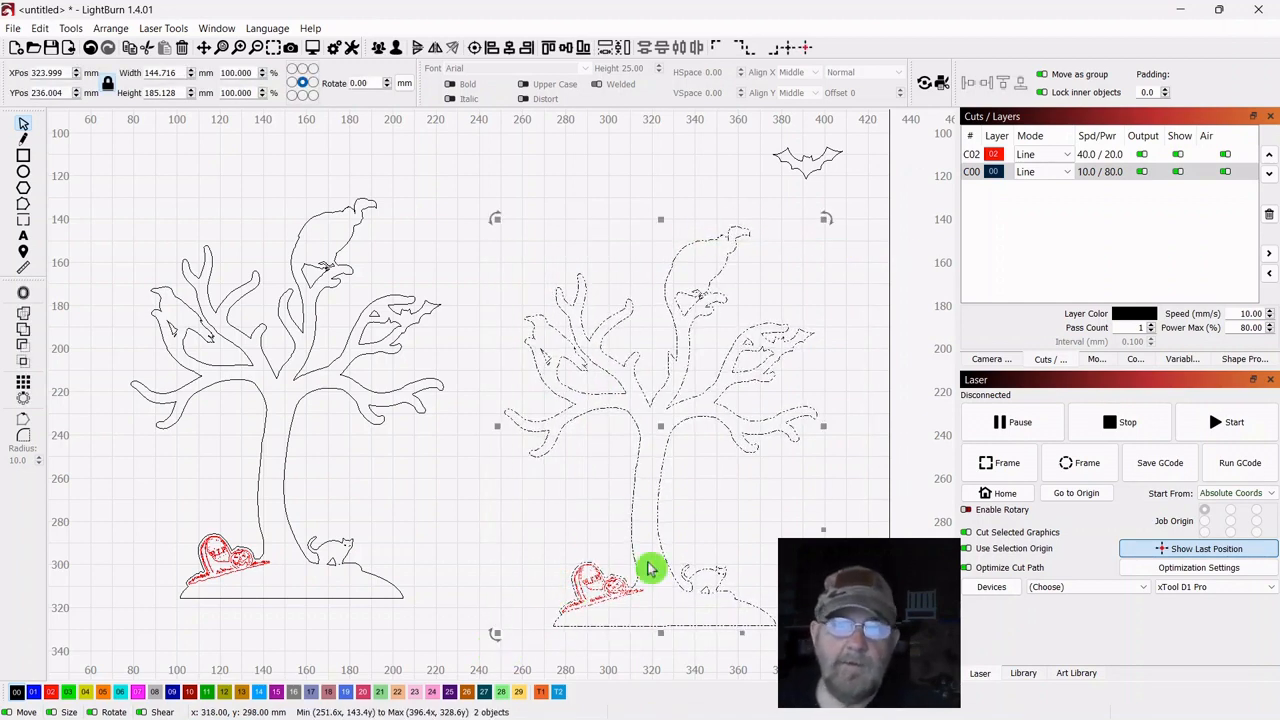
pyautogui.rightClick(665, 432)
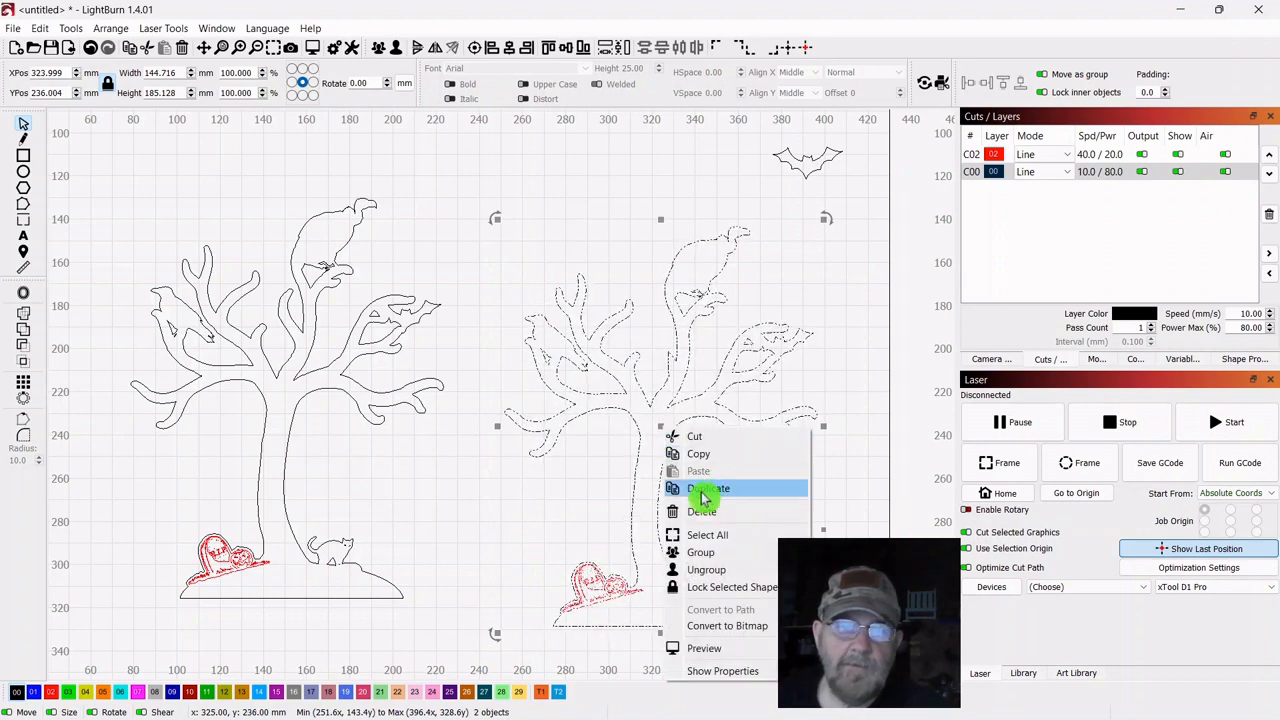
pyautogui.click(693, 562)
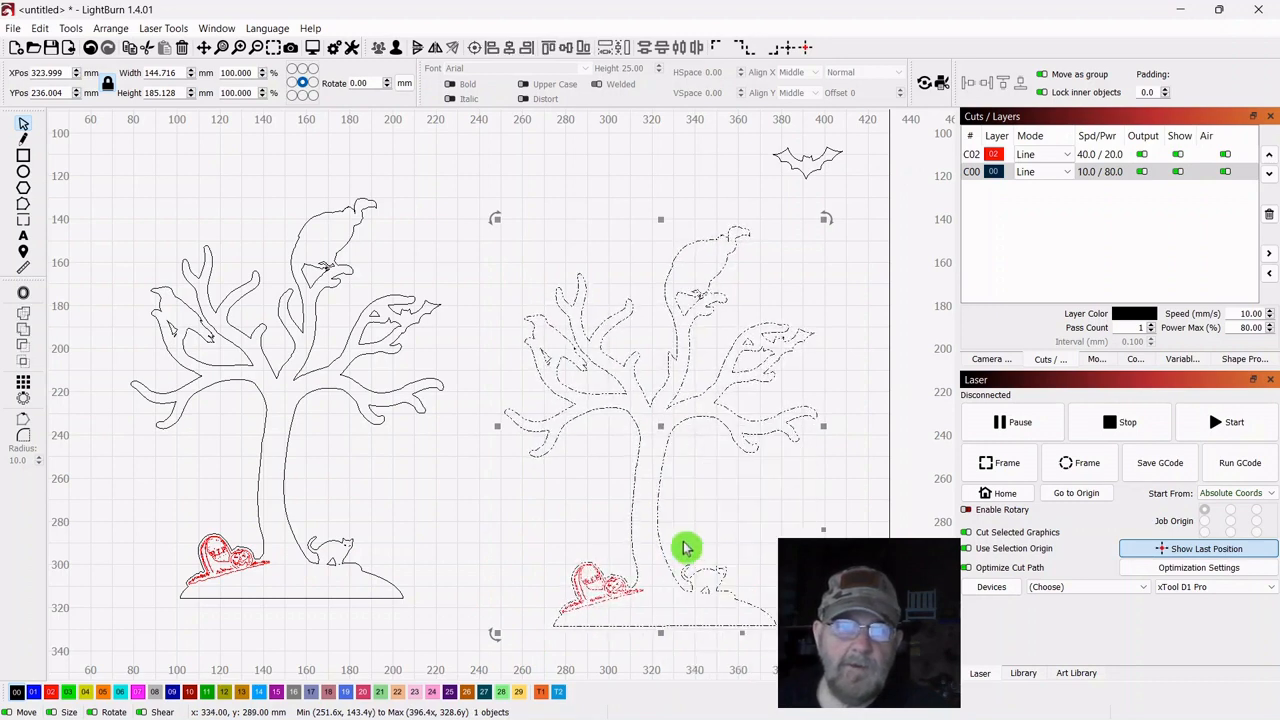
pyautogui.click(430, 145)
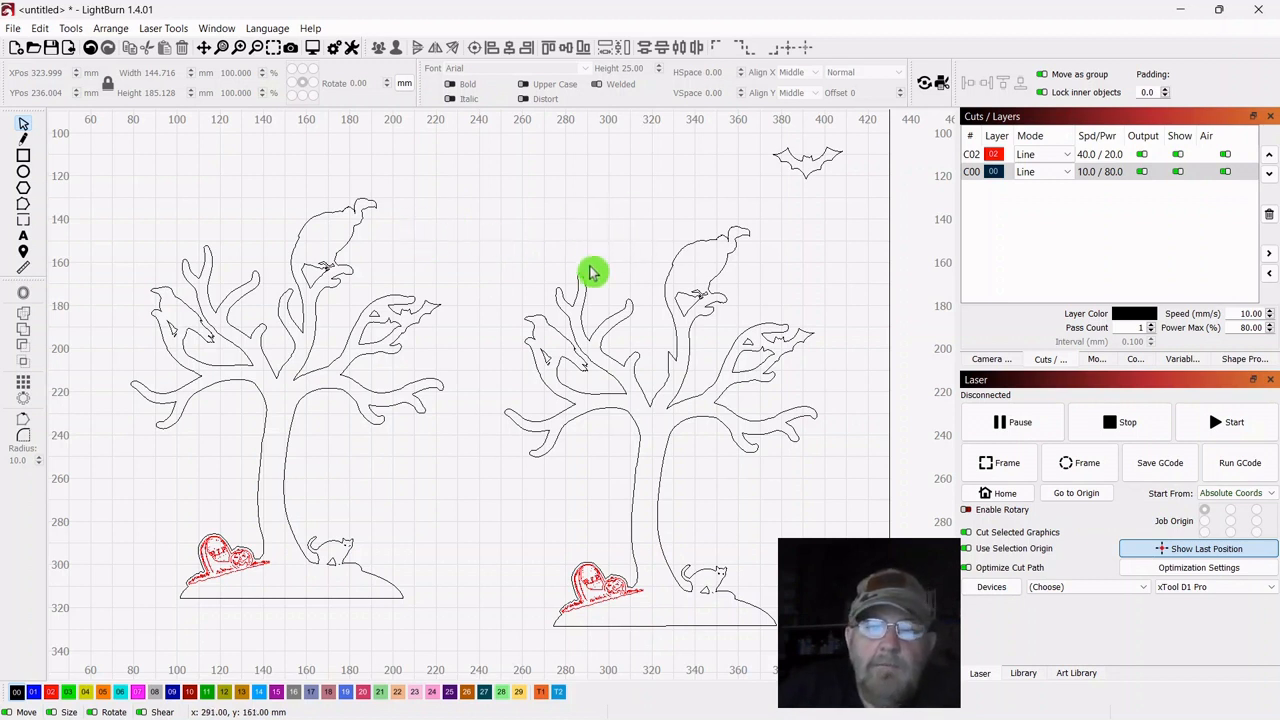
# Draw a moon circle, shrink it to about 35.8 mm in diameter, and place it over the copied tree's upper-left branch tips
pyautogui.click(23, 171)
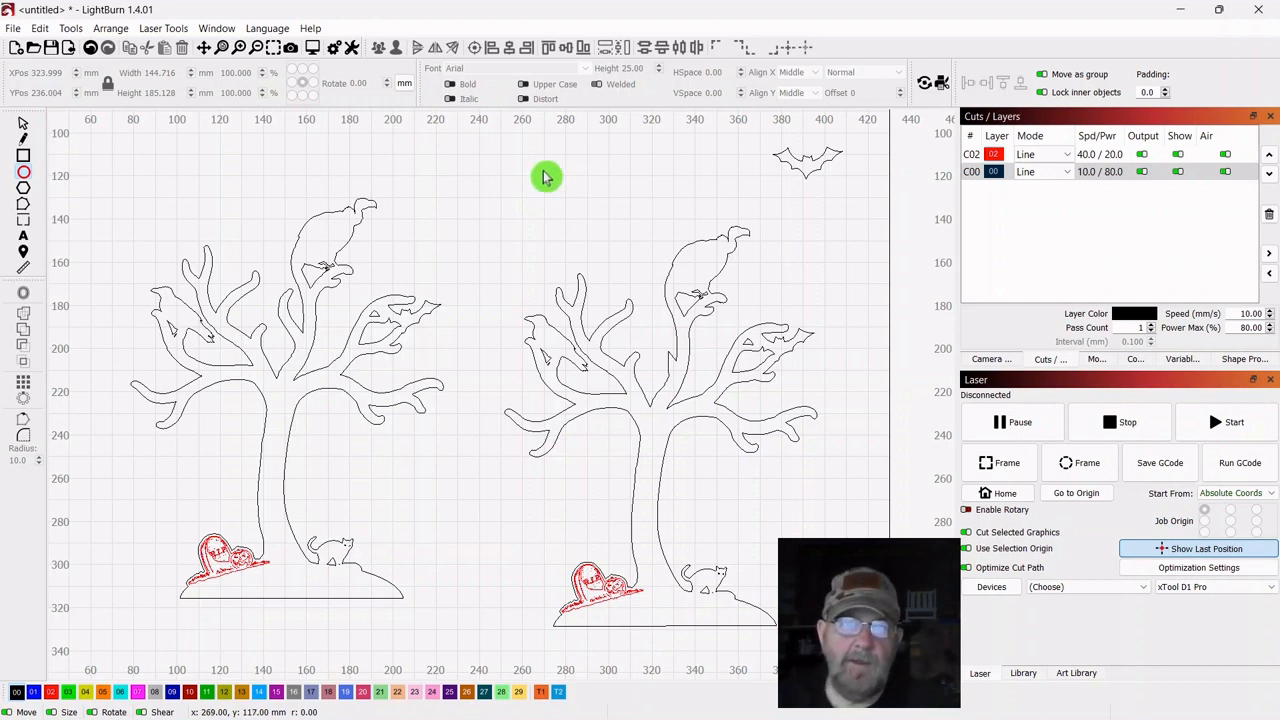
pyautogui.moveTo(542, 172); pyautogui.dragTo(632, 224)
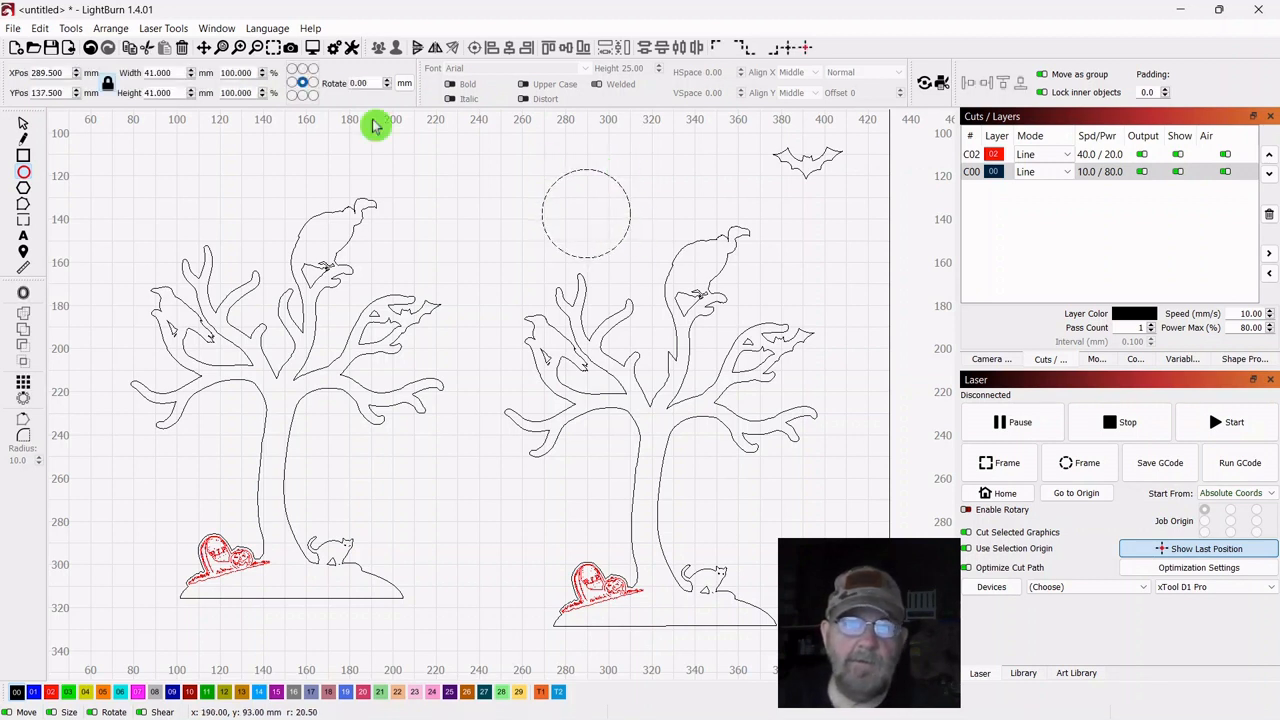
pyautogui.click(24, 124)
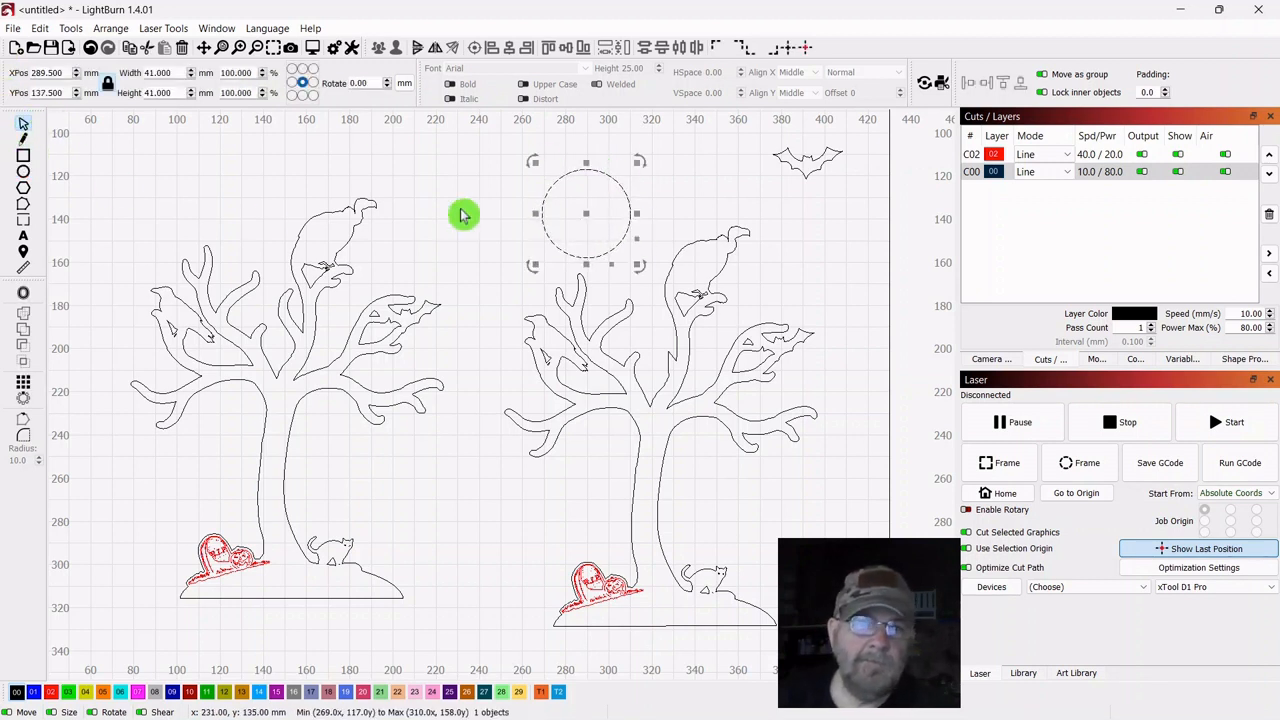
pyautogui.moveTo(589, 226); pyautogui.dragTo(640, 309)
pyautogui.moveTo(655, 350); pyautogui.dragTo(616, 278)
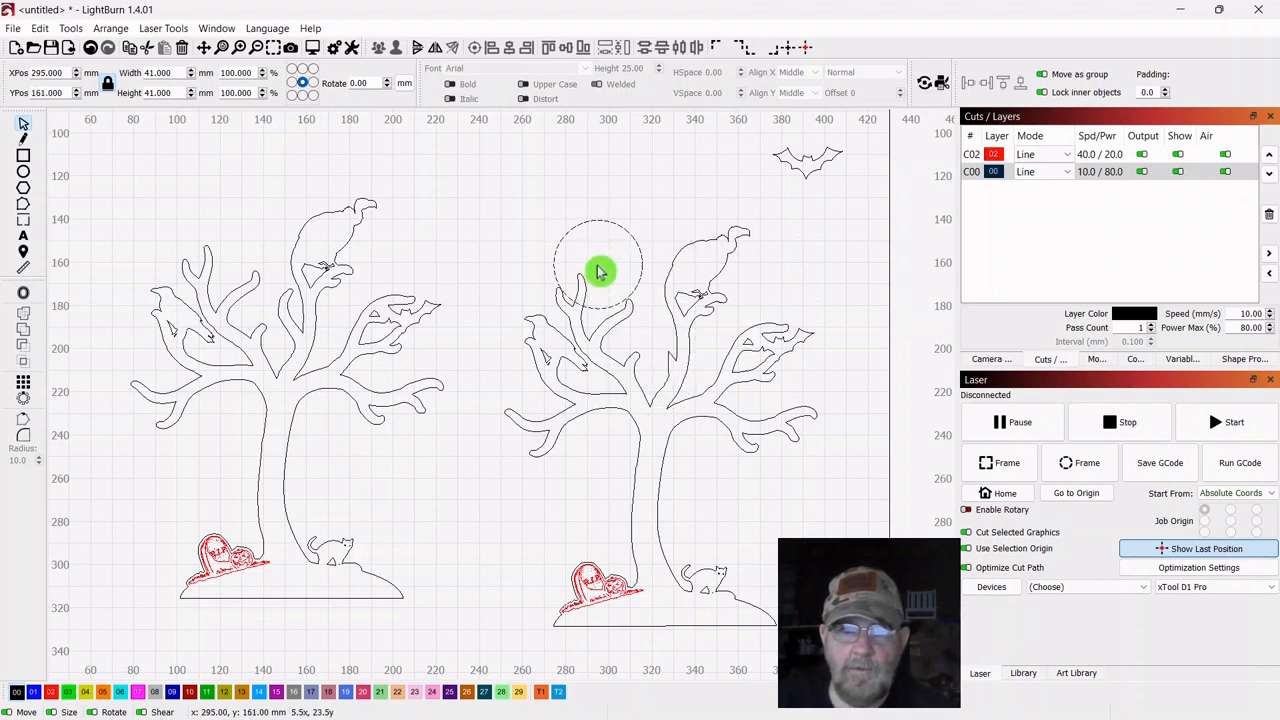
pyautogui.moveTo(595, 273); pyautogui.dragTo(595, 273)
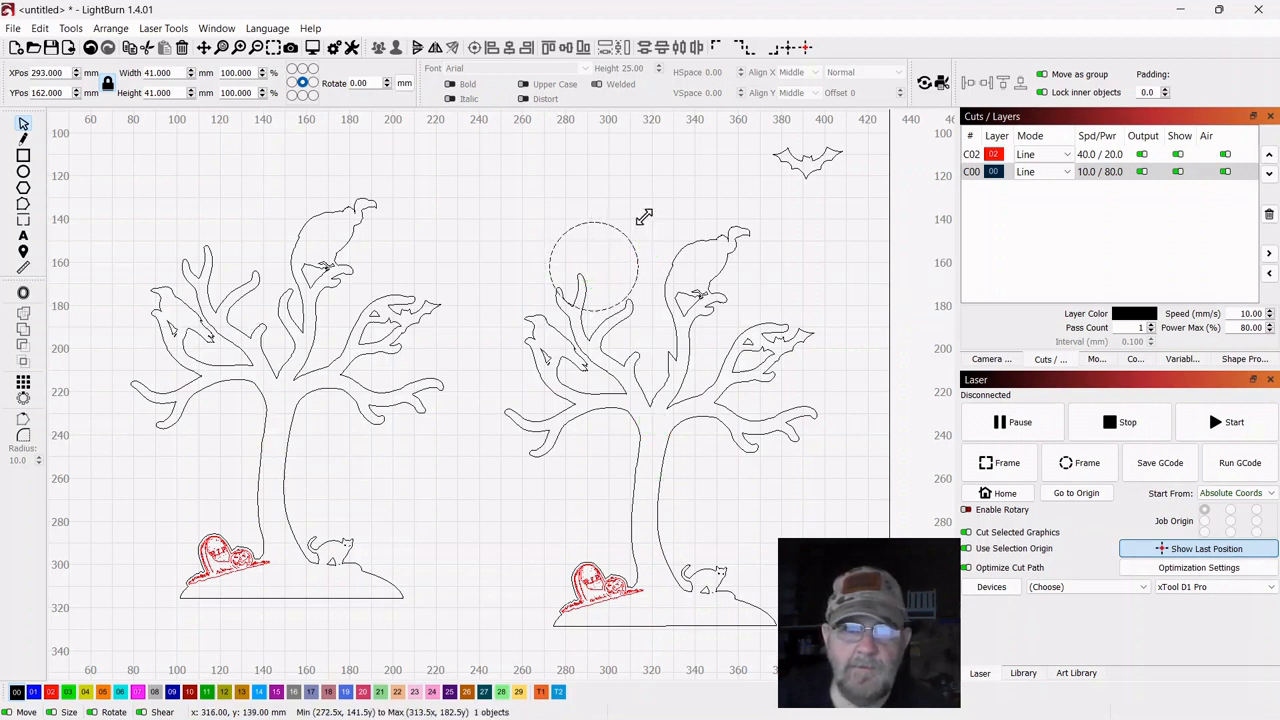
pyautogui.moveTo(591, 272); pyautogui.dragTo(604, 273)
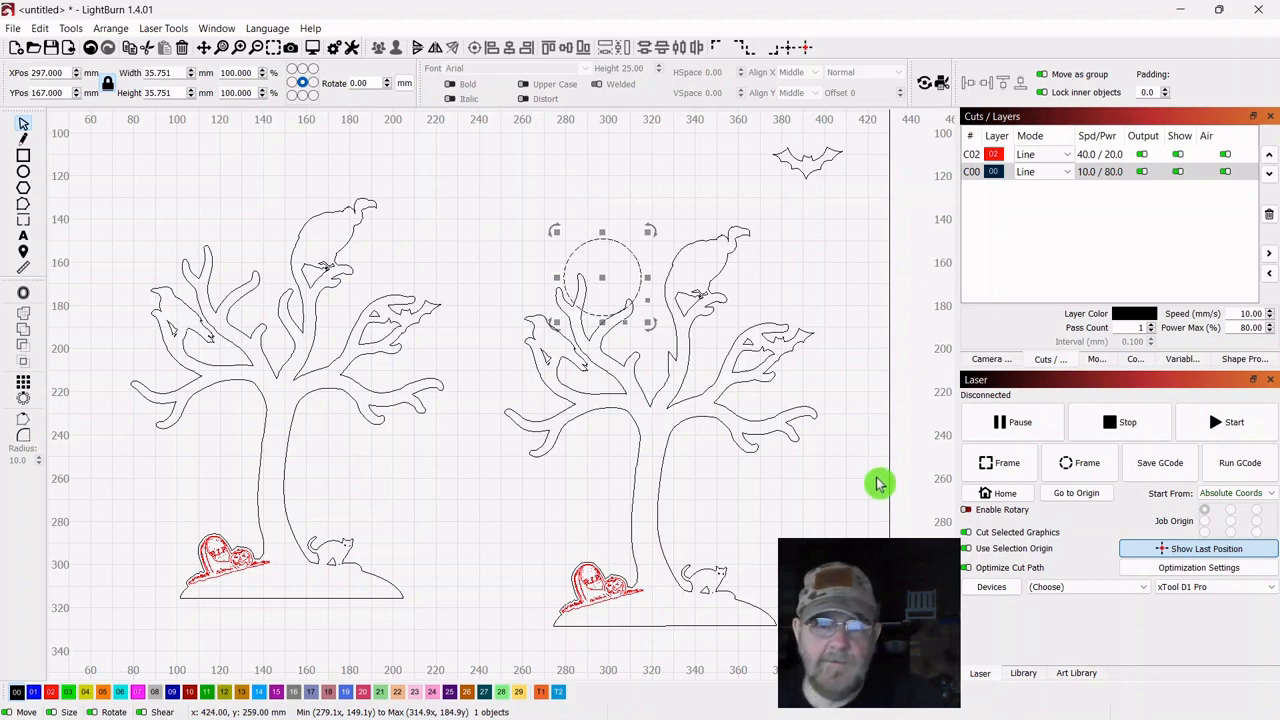
# Try to weld the circle to the still-grouped tree copy, and undo the weld
pyautogui.keyDown('shift'); pyautogui.click(689, 421); pyautogui.keyUp('shift')
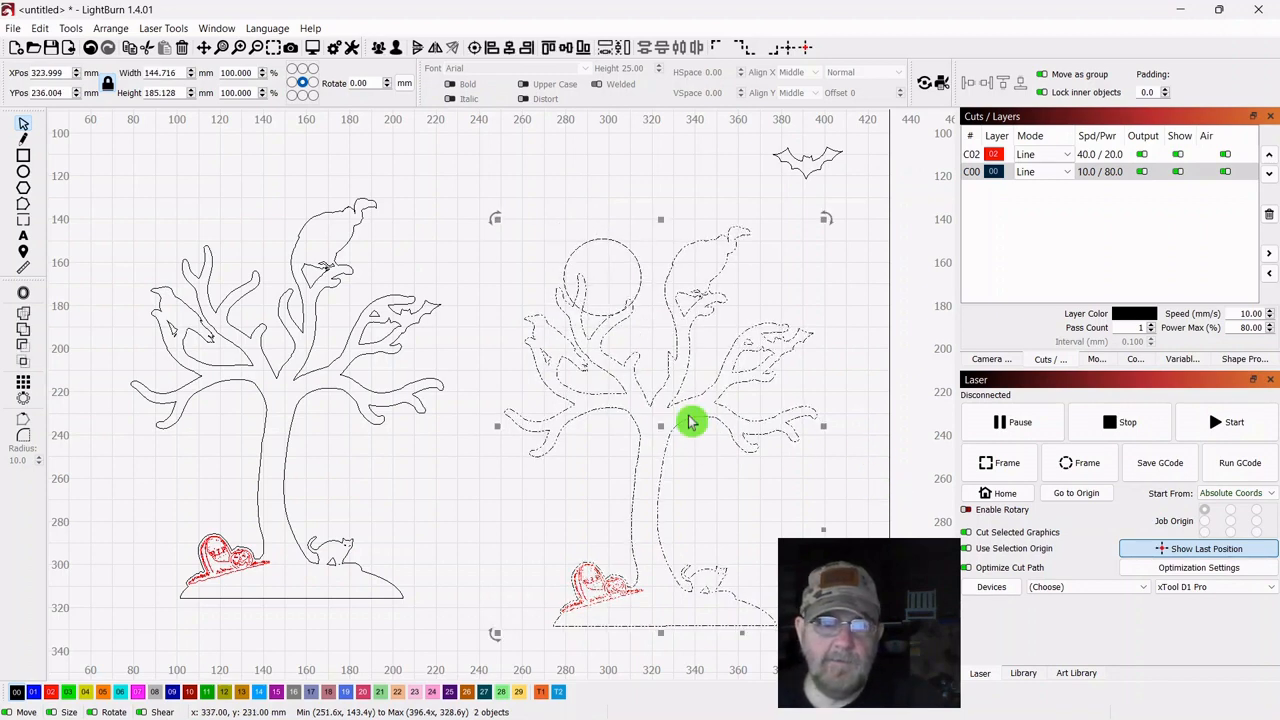
pyautogui.click(24, 320)
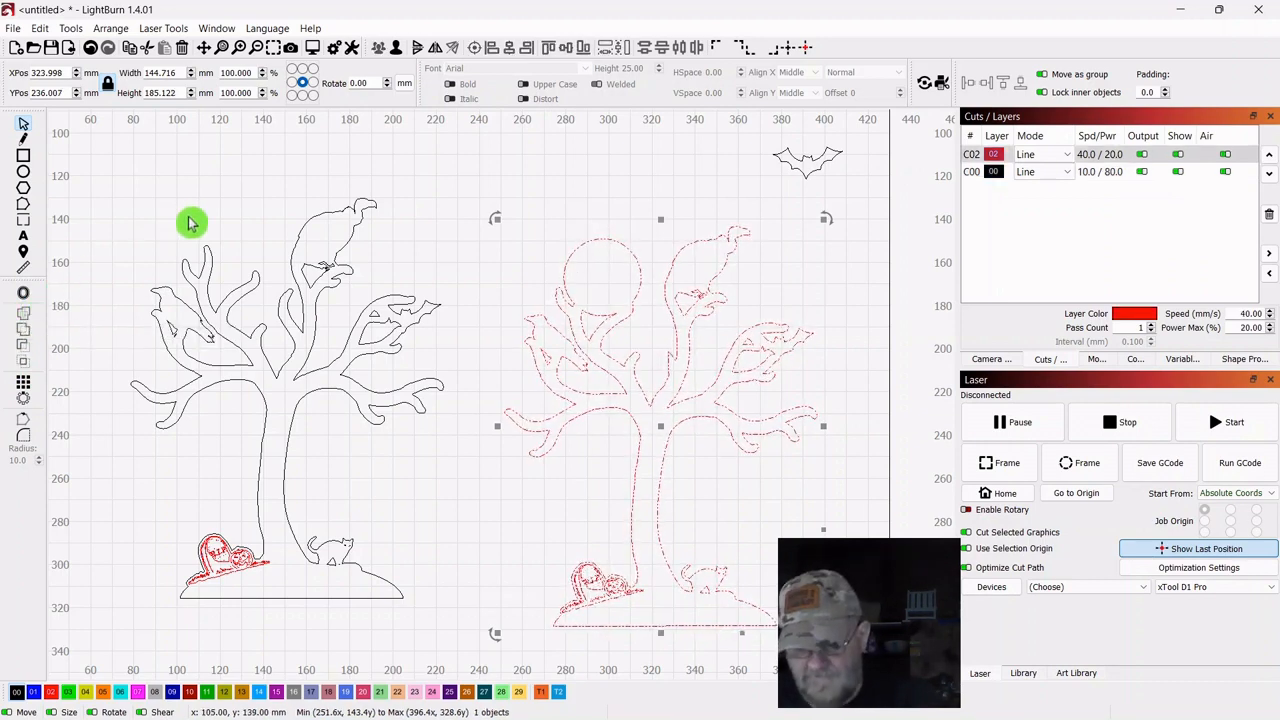
pyautogui.hotkey('ctrl', 'z')
pyautogui.click(647, 519)
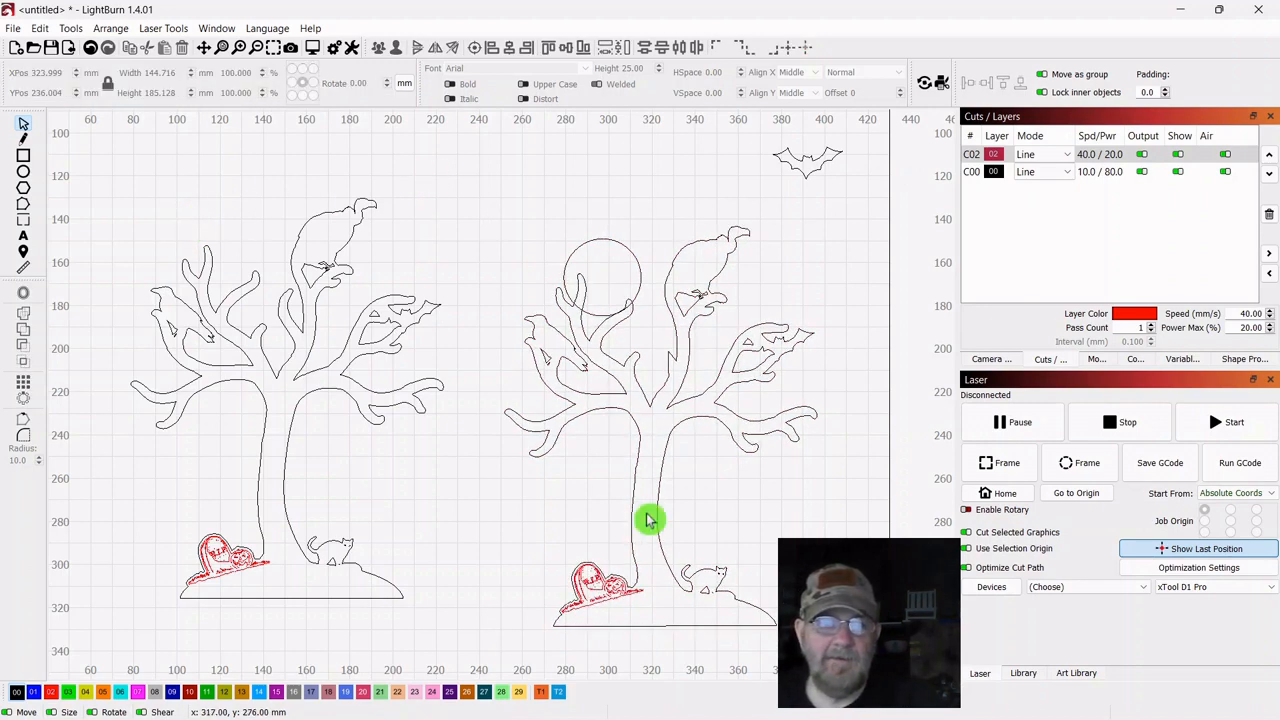
# Ungroup the copied tree design and move its red gravestone artwork into the empty space between the two trees
pyautogui.click(637, 432)
pyautogui.click(637, 432)
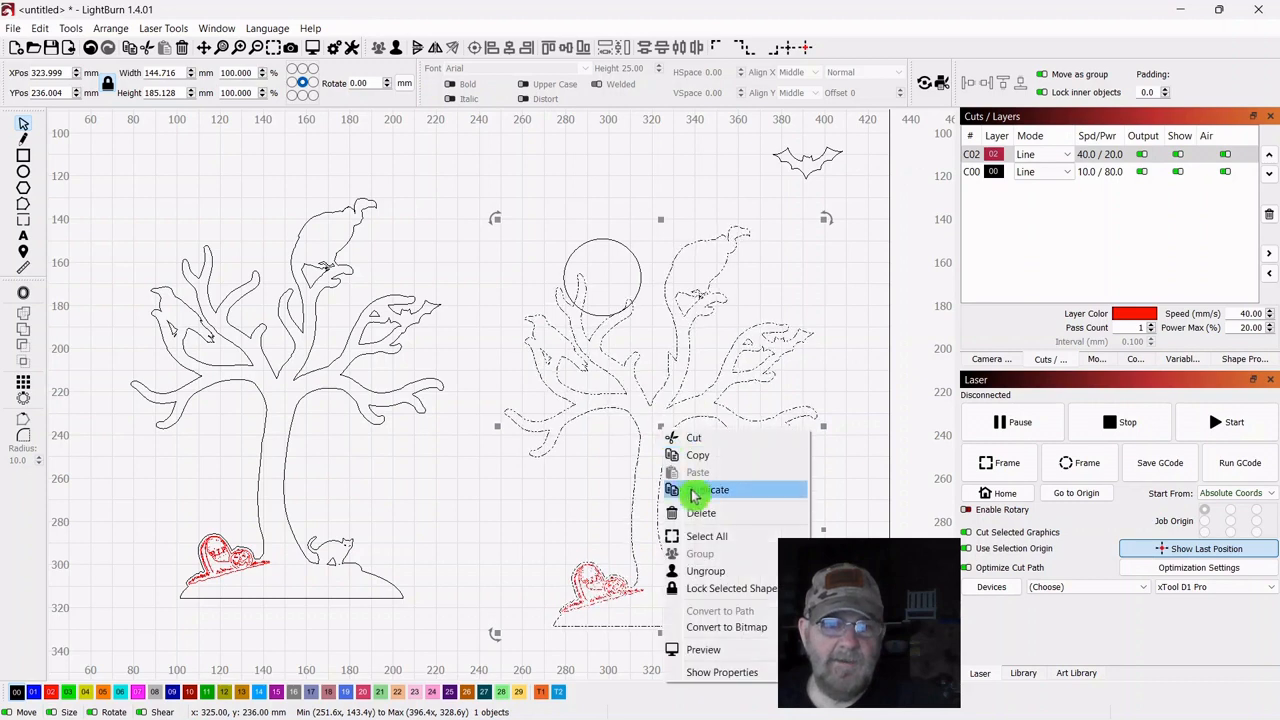
pyautogui.click(705, 572)
pyautogui.click(482, 525)
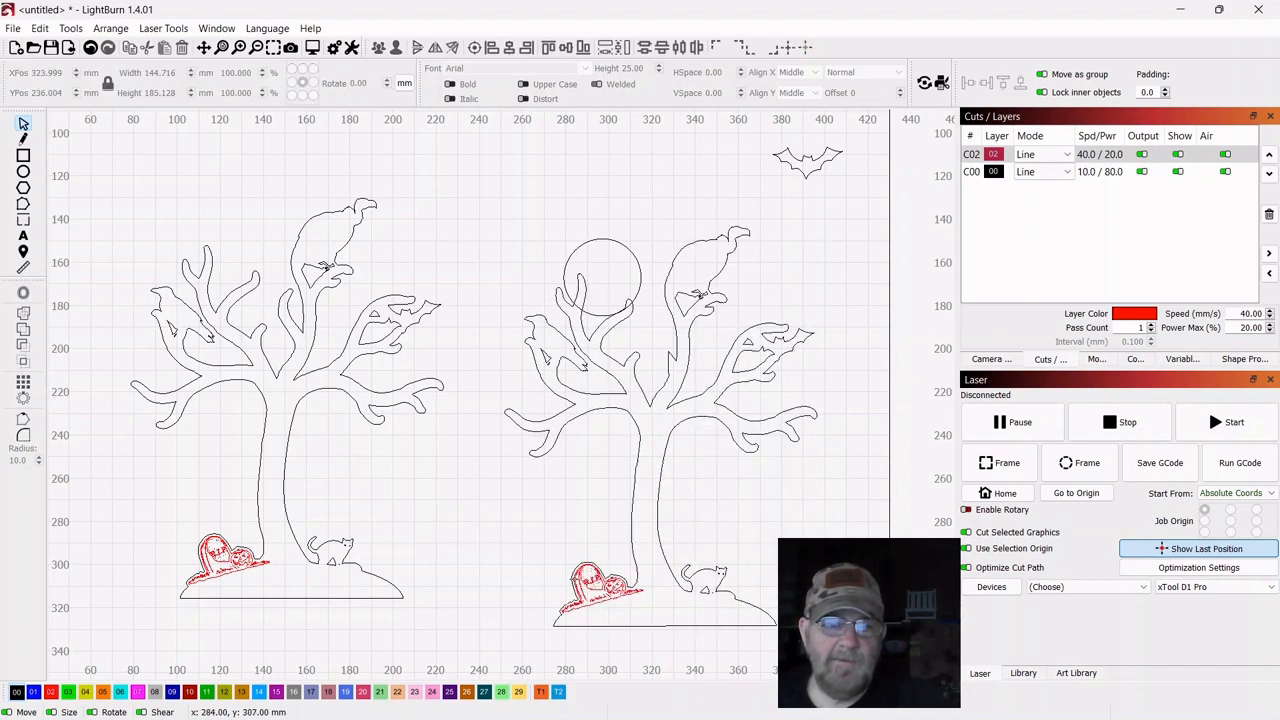
pyautogui.moveTo(598, 590); pyautogui.dragTo(500, 524)
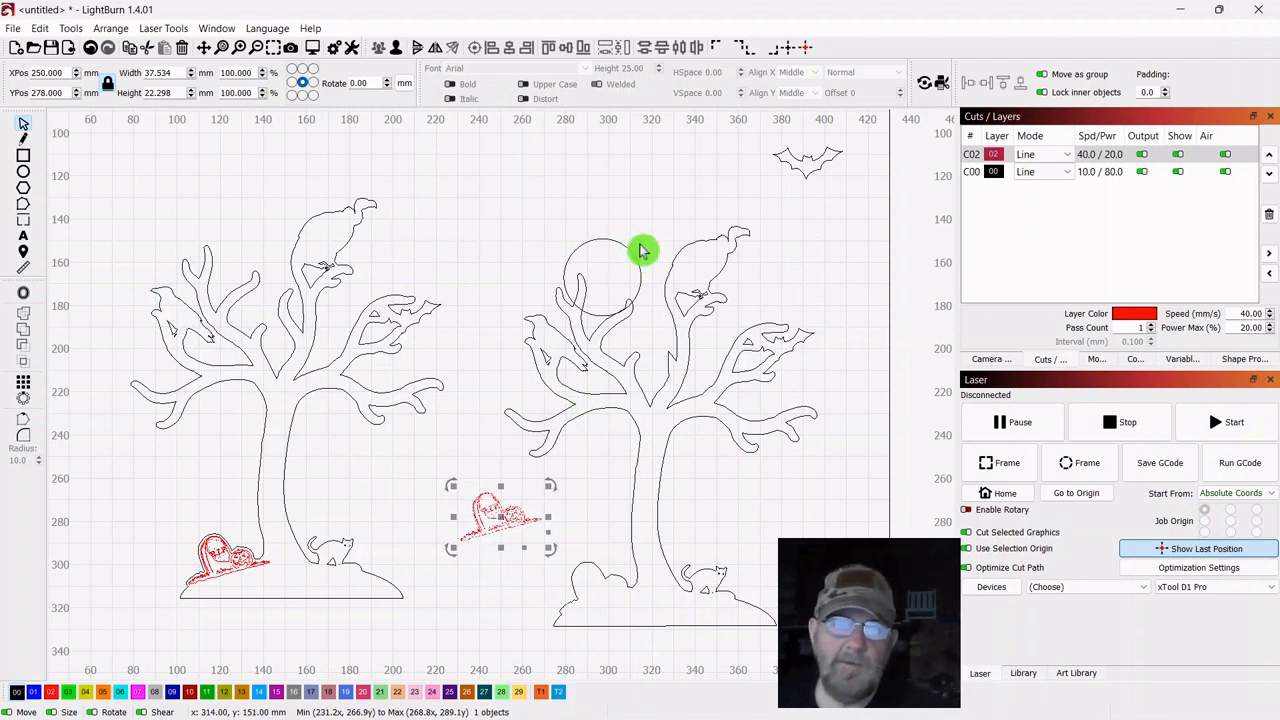
# Weld the moon circle to the copied tree's black outline and clear the selection
pyautogui.click(617, 266)
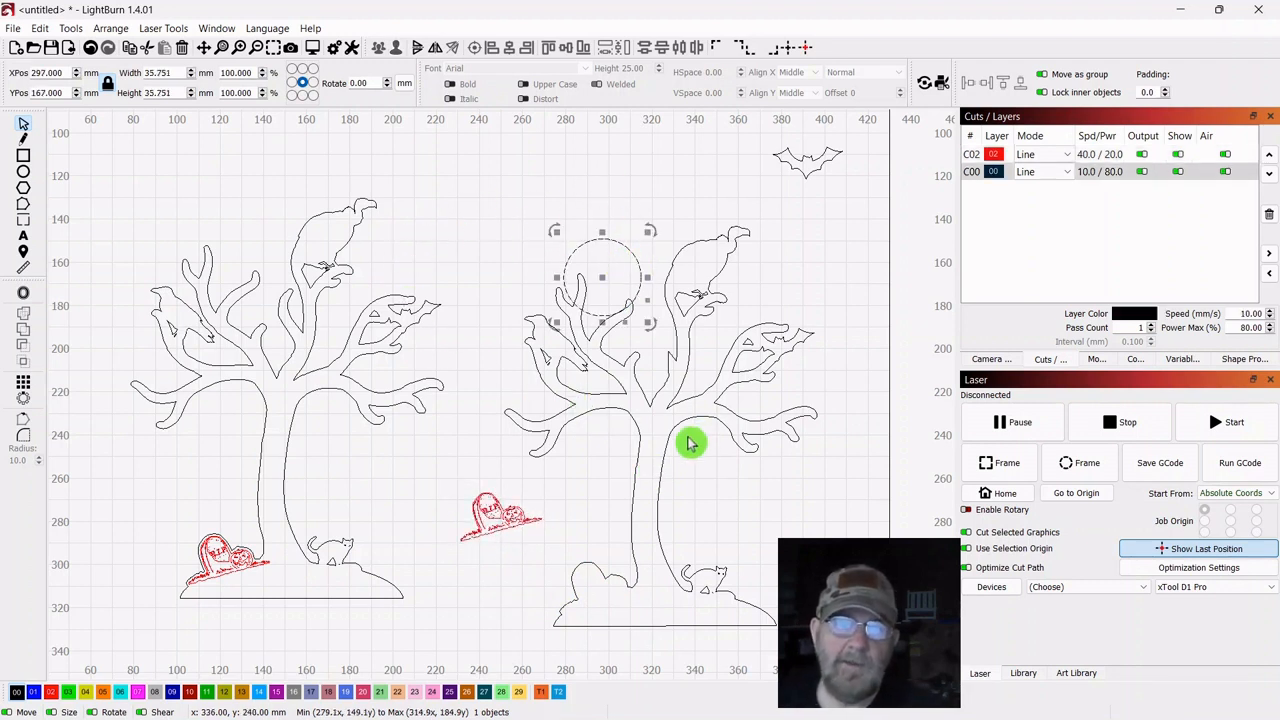
pyautogui.keyDown('shift'); pyautogui.click(629, 393); pyautogui.keyUp('shift')
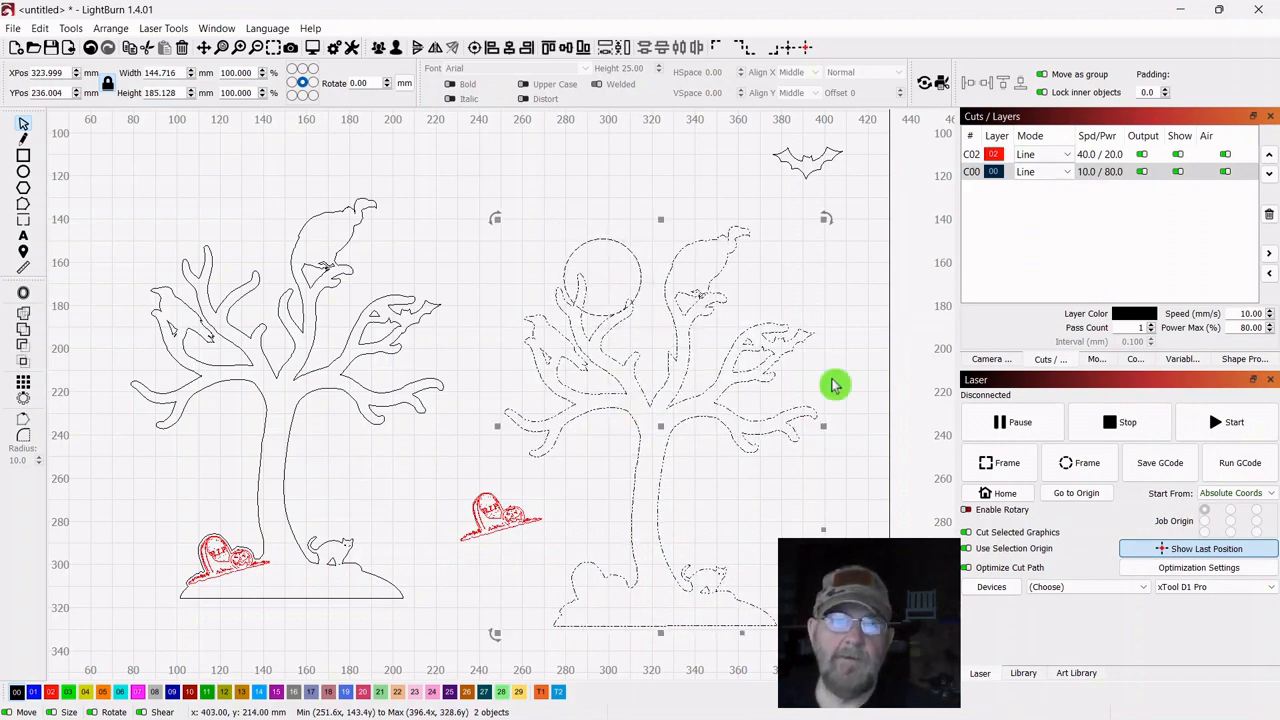
pyautogui.click(23, 313)
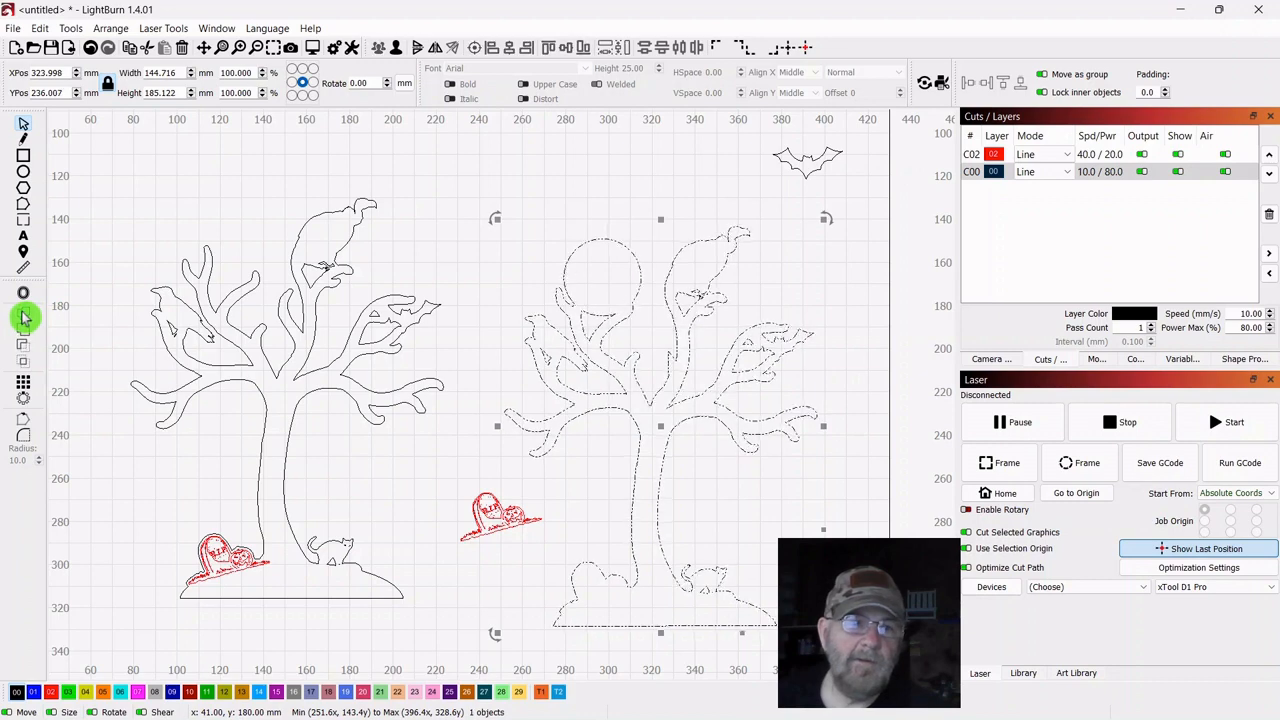
pyautogui.click(397, 177)
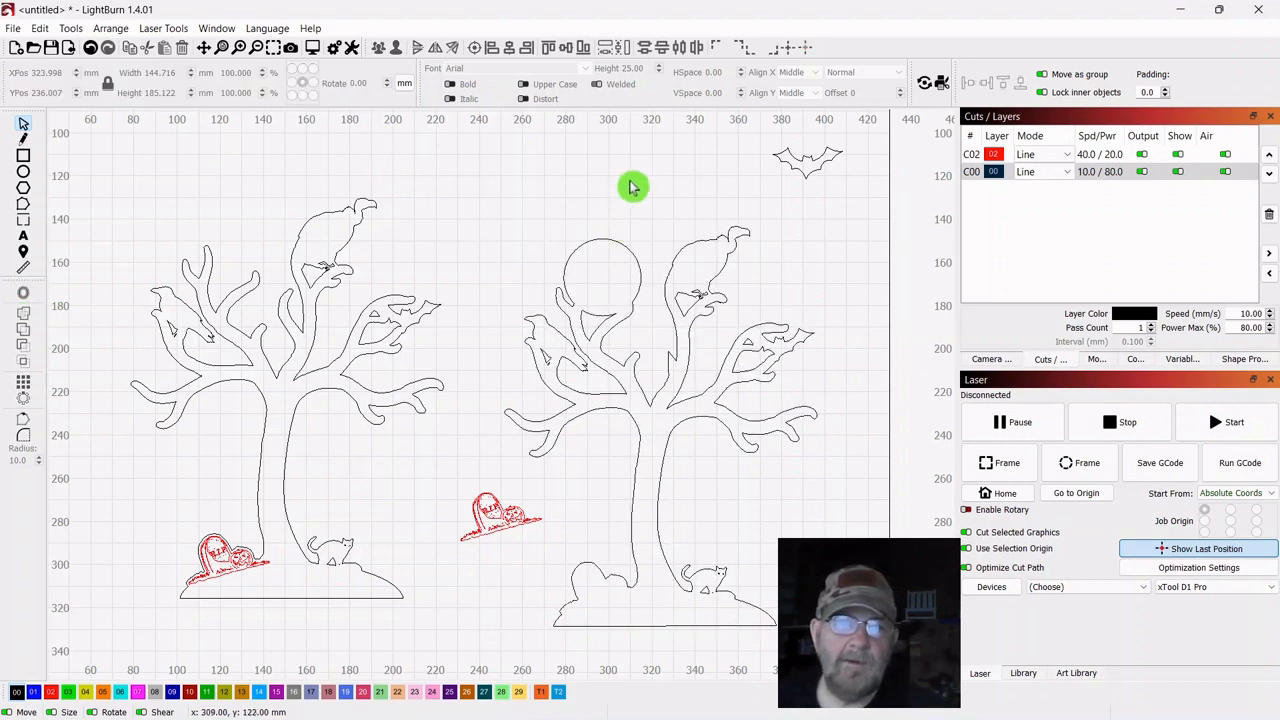
# Move the separate bat into the moon circle, shrinking and tilting it to about 20.9 by 14.5 mm
pyautogui.moveTo(851, 137)
pyautogui.mouseDown()
pyautogui.moveTo(763, 191)
pyautogui.moveTo(794, 172)
pyautogui.moveTo(694, 208)
pyautogui.moveTo(608, 286)
pyautogui.moveTo(633, 261)
pyautogui.moveTo(628, 235)
pyautogui.mouseUp()
pyautogui.moveTo(595, 283); pyautogui.dragTo(604, 277)
pyautogui.click(630, 248)
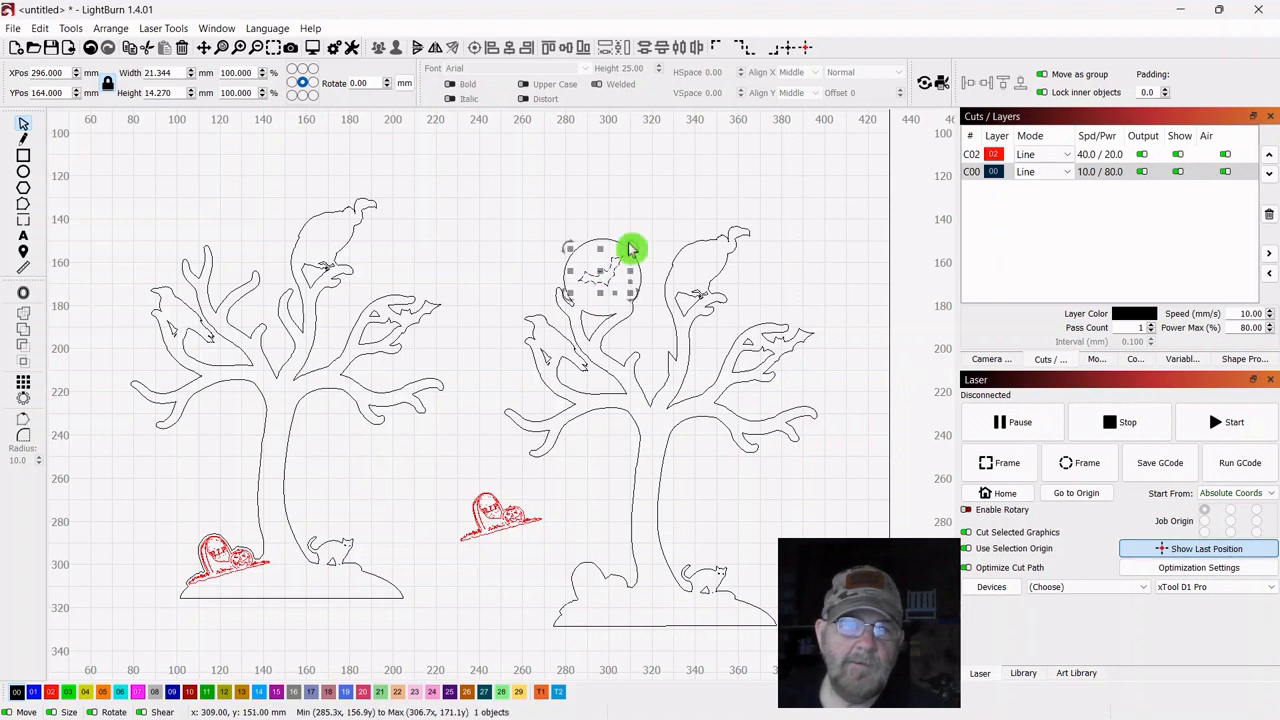
pyautogui.click(637, 249)
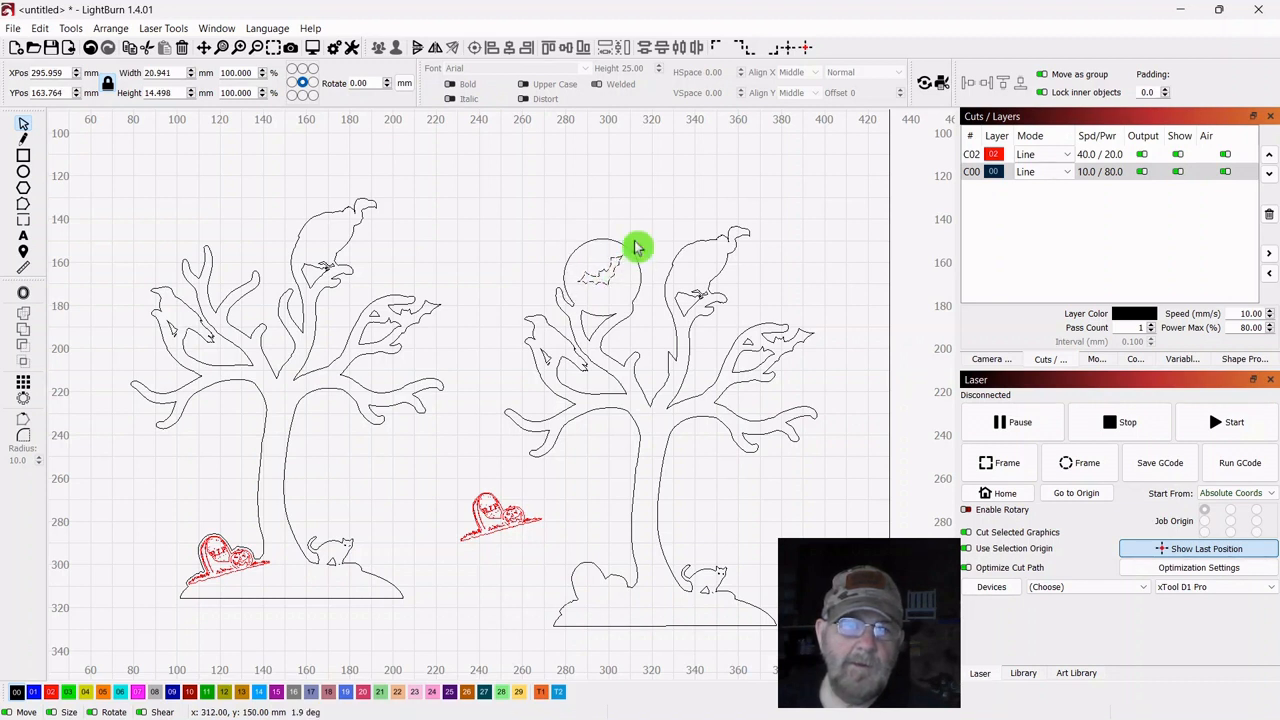
pyautogui.click(634, 249)
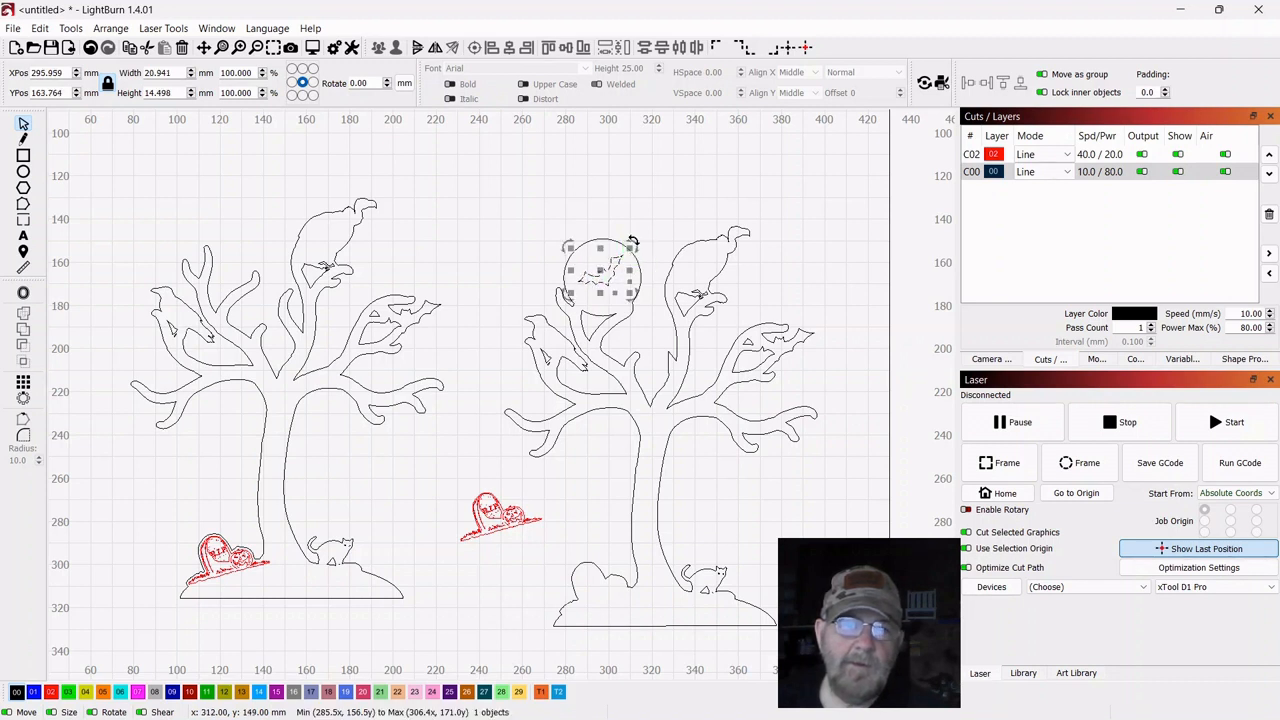
# Assign the bat to the red 02 layer and move it out of the moon into the space between the trees
pyautogui.click(50, 692)
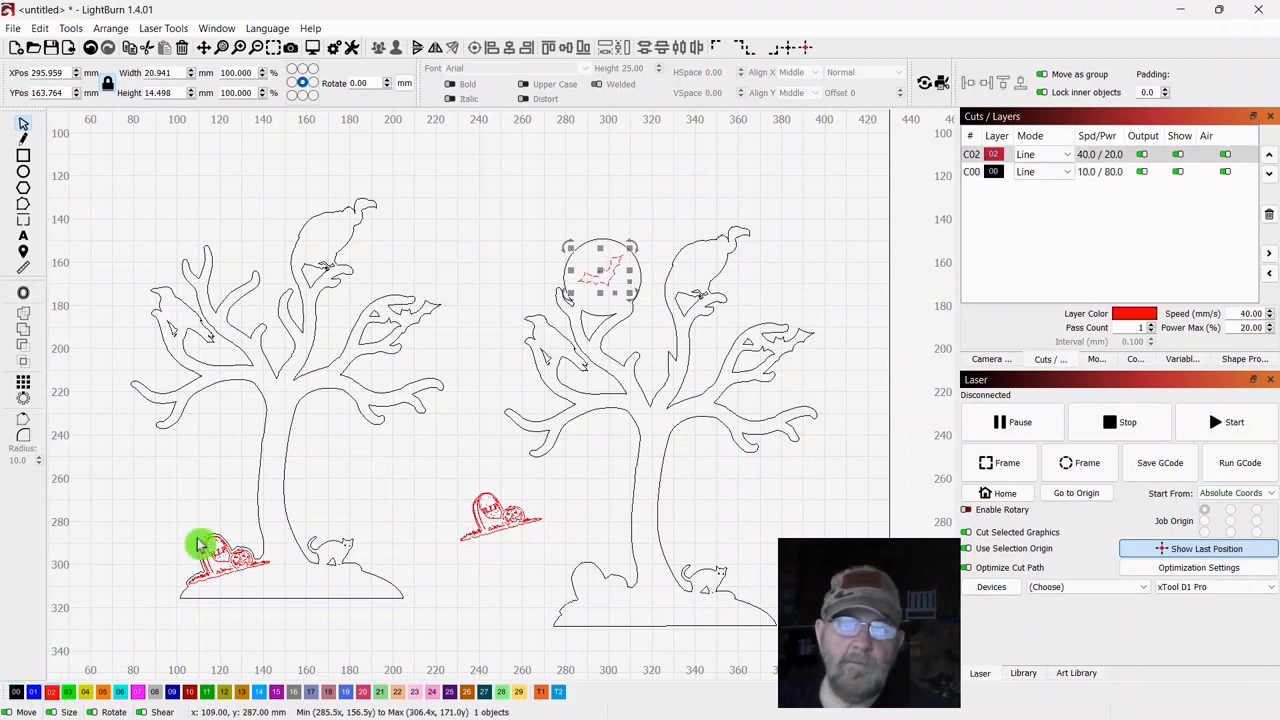
pyautogui.click(686, 160)
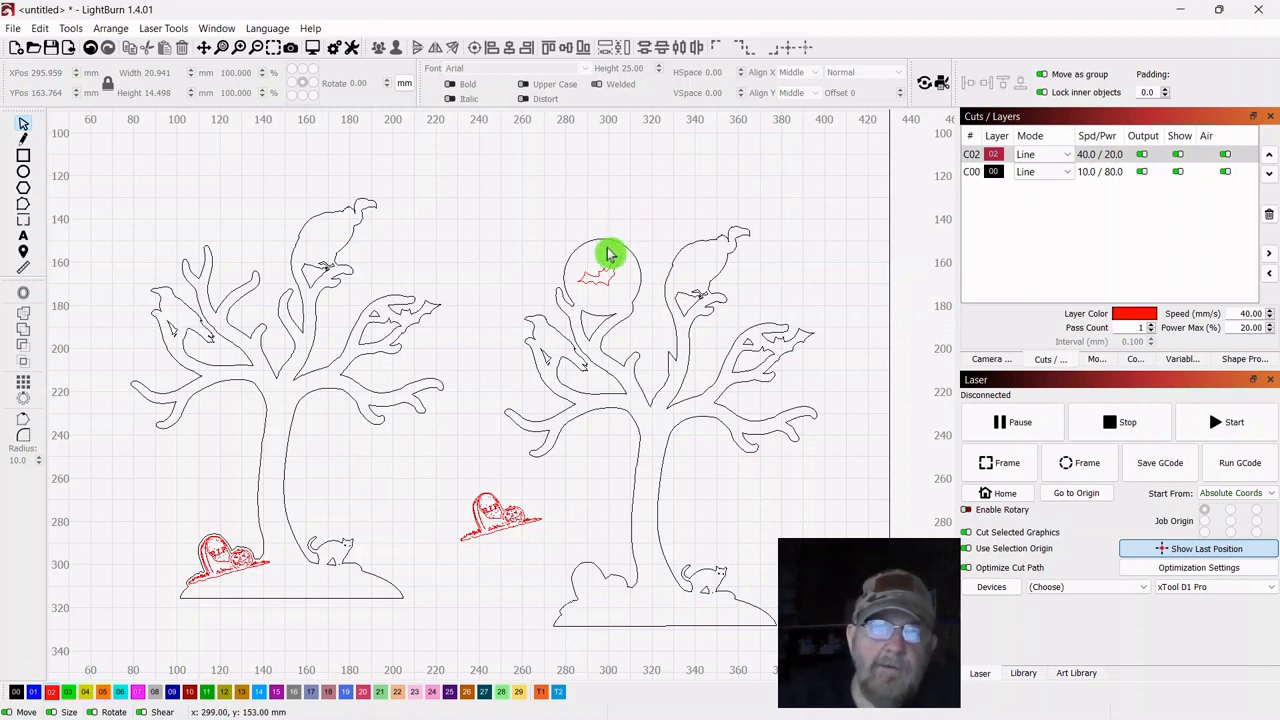
pyautogui.moveTo(610, 253); pyautogui.dragTo(494, 260)
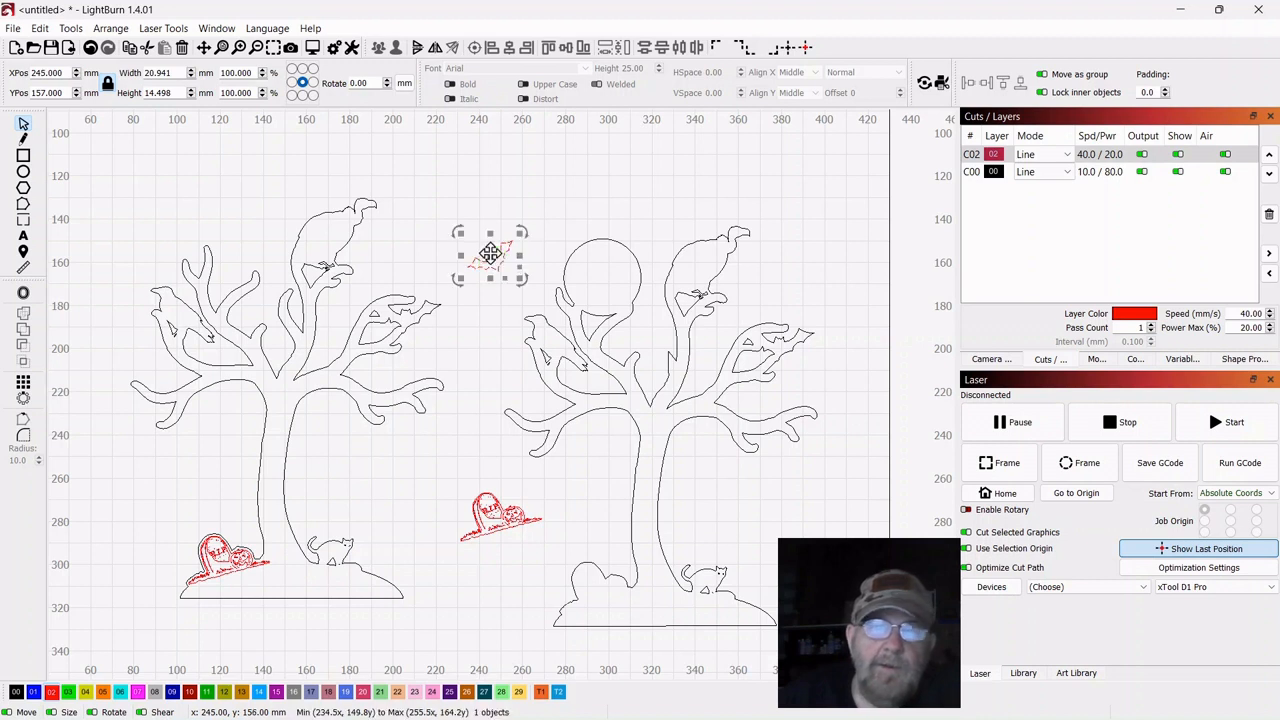
pyautogui.click(805, 248)
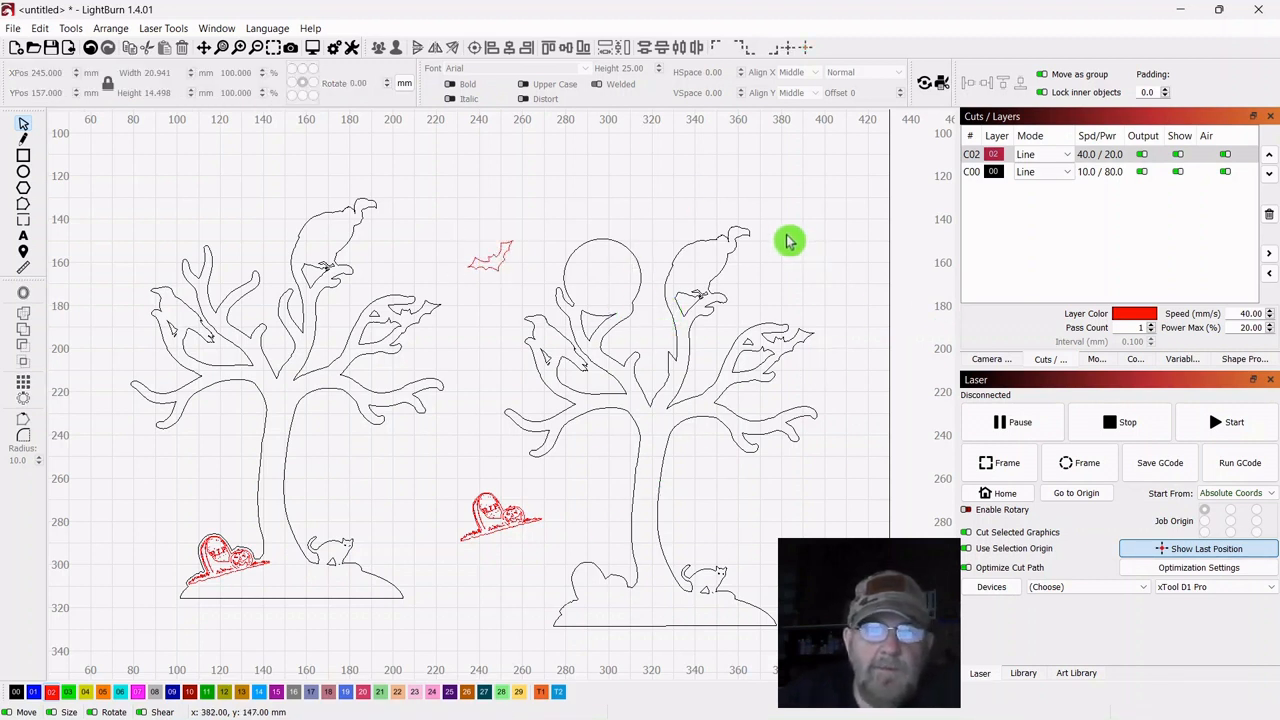
# Ungroup the original tree design so its outline is separate from the gravestone artwork
pyautogui.click(274, 400)
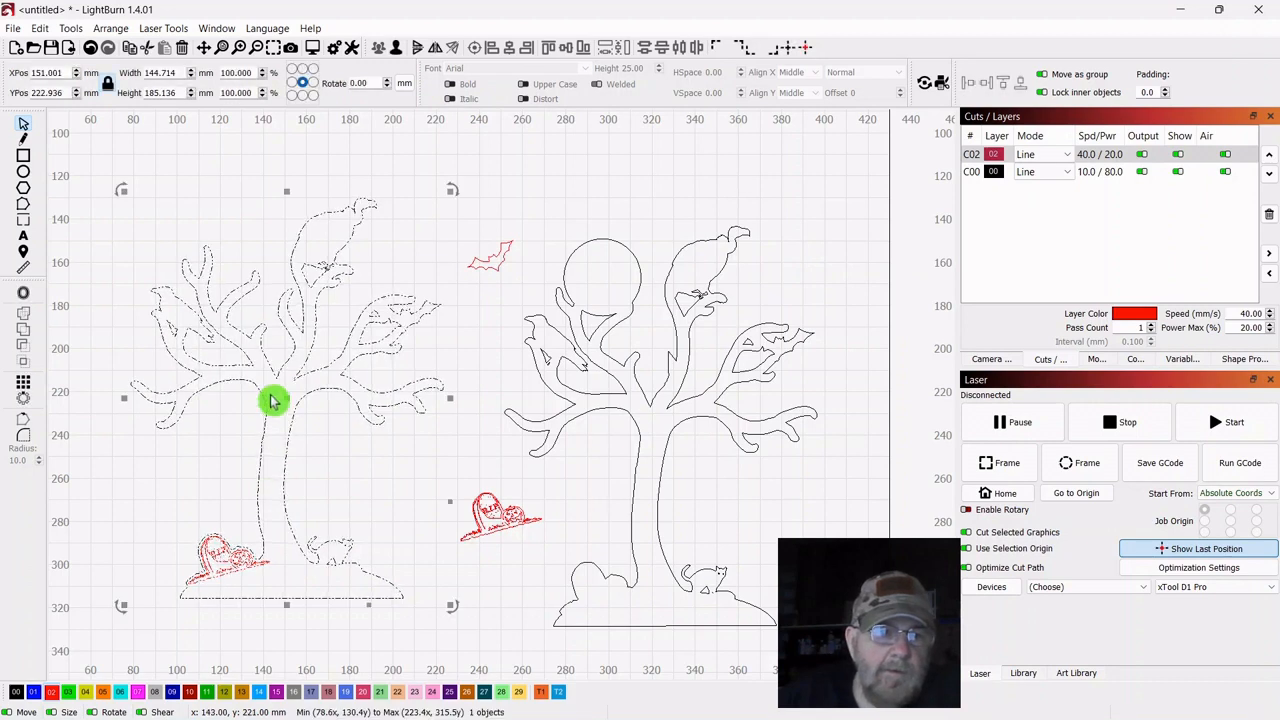
pyautogui.rightClick(286, 398)
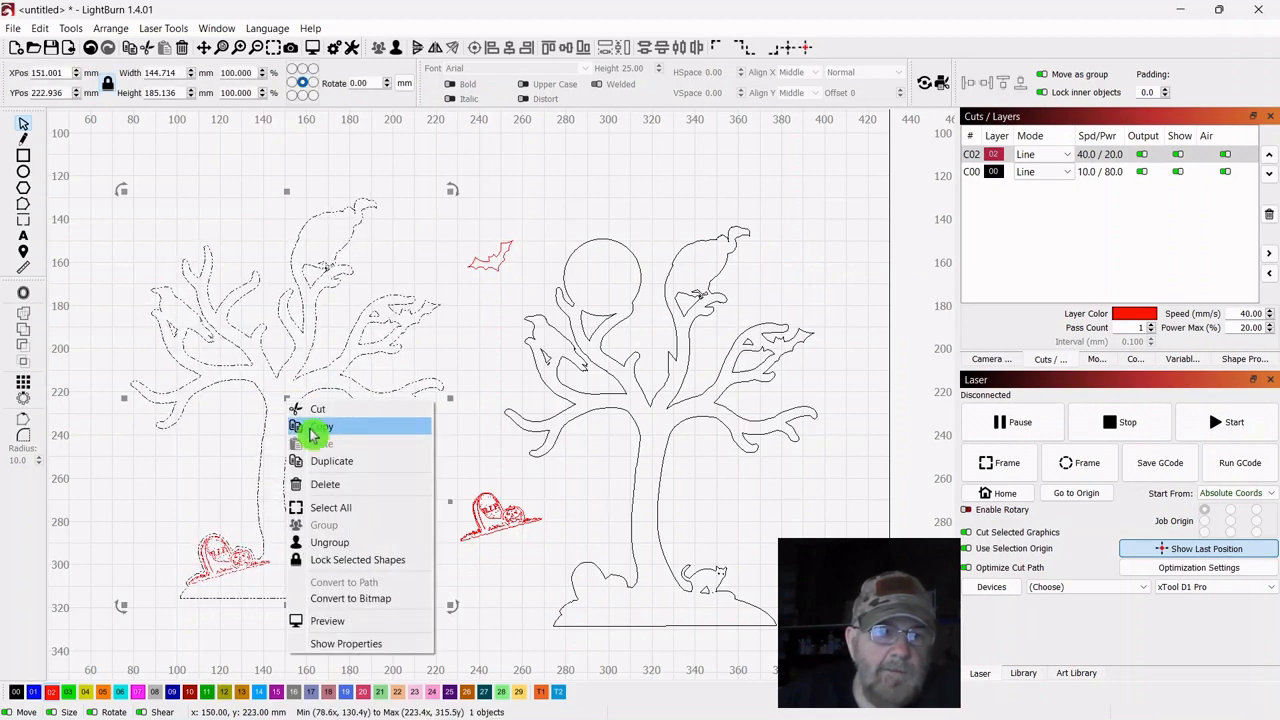
pyautogui.click(318, 545)
pyautogui.click(114, 485)
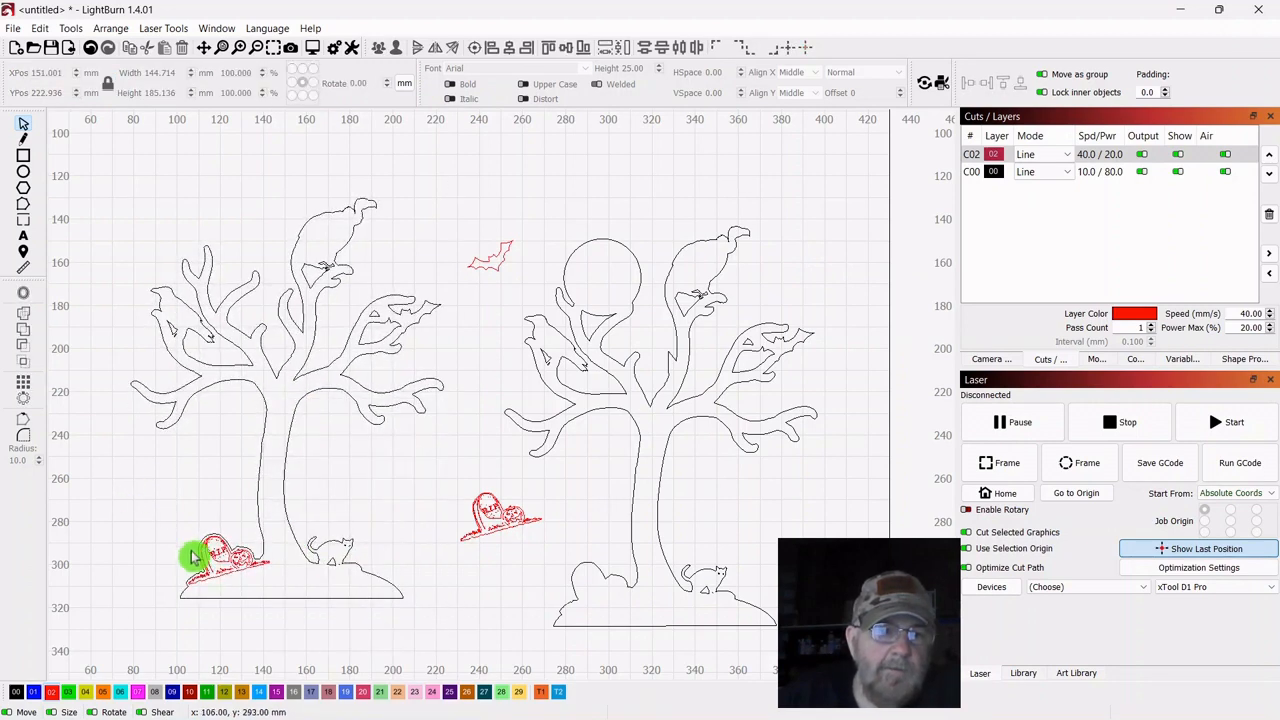
# Move the original tree's gravestone artwork off its base into the empty space left of the trunk and clear the selection
pyautogui.click(196, 558)
pyautogui.moveTo(221, 562); pyautogui.dragTo(152, 506)
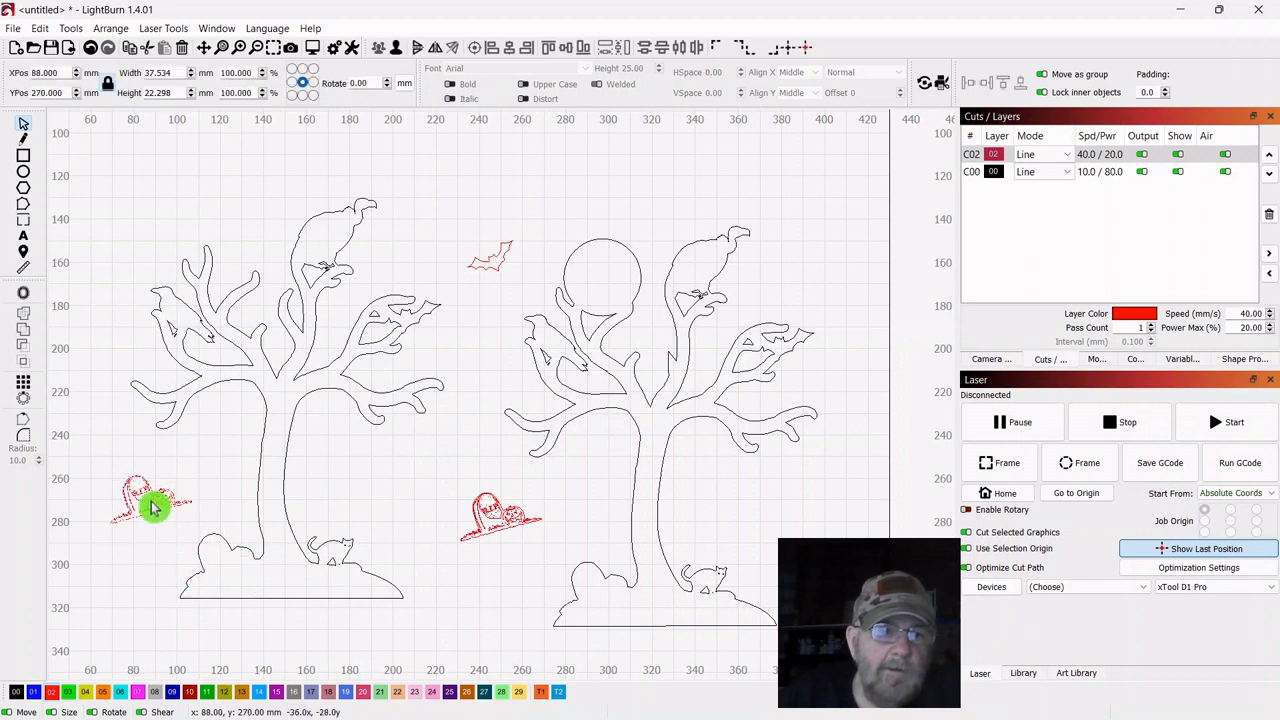
pyautogui.click(436, 177)
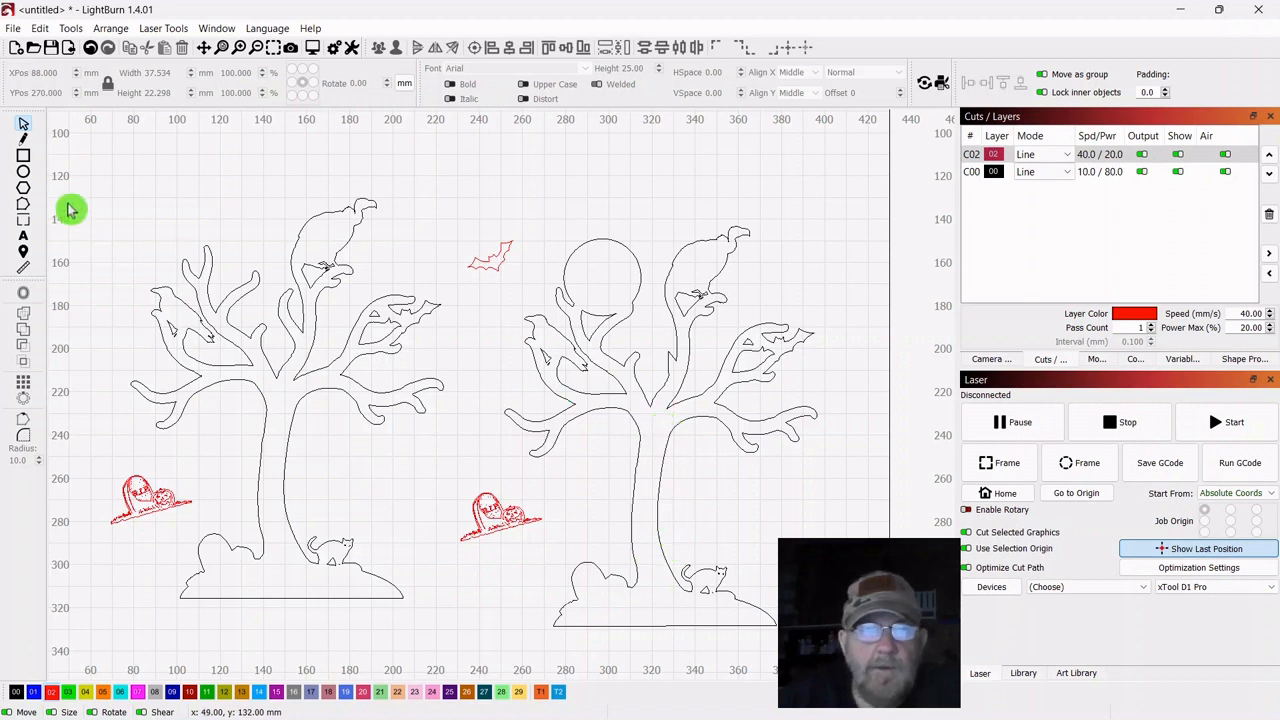
# Draw a rectangle about 8 by 81 mm over the right edge of the copied tree's trunk and assign it to the black 00 layer
pyautogui.click(25, 157)
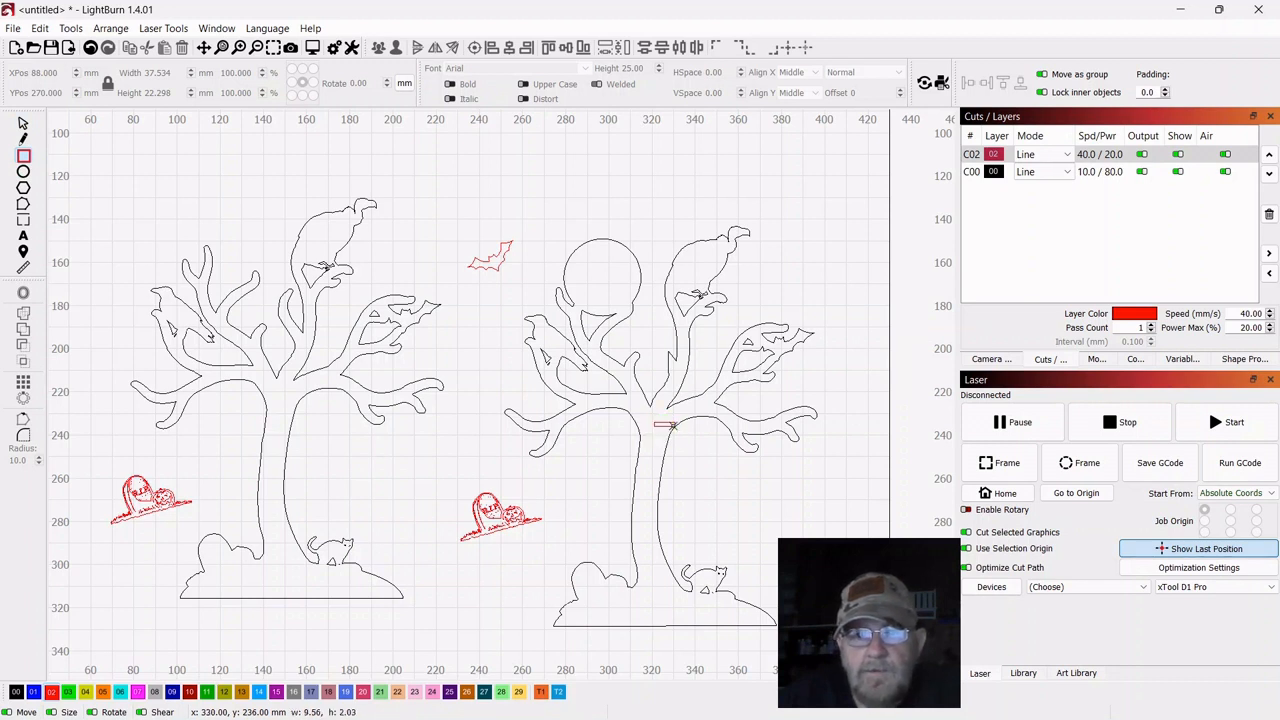
pyautogui.moveTo(671, 488); pyautogui.dragTo(671, 598)
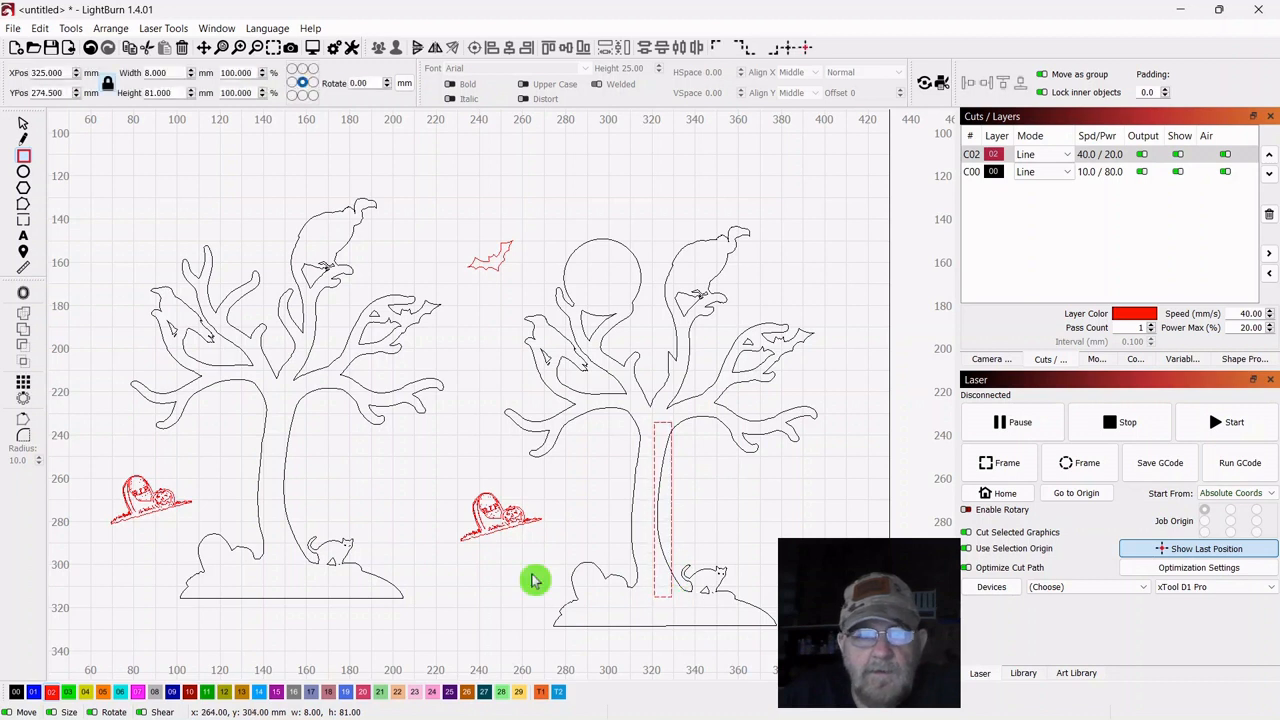
pyautogui.click(17, 693)
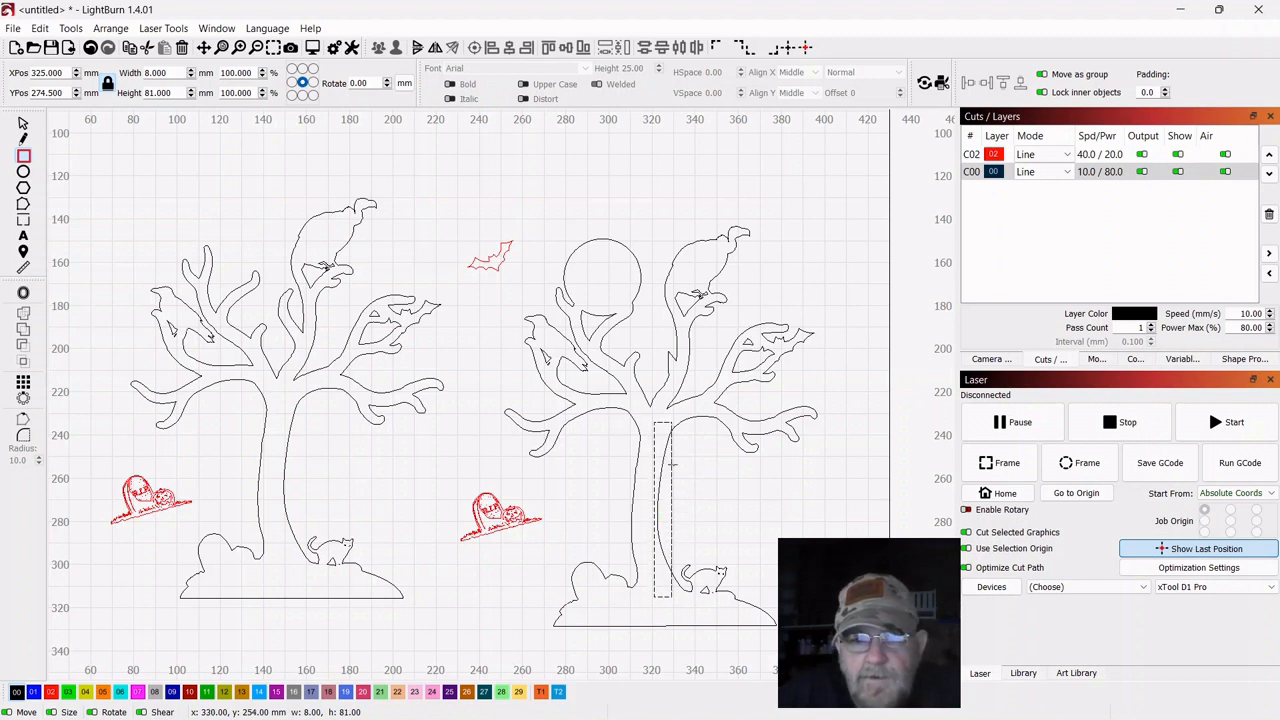
# Weld the trunk rectangle to the copied tree's outline to thicken the trunk, and clear the selection
pyautogui.click(26, 130)
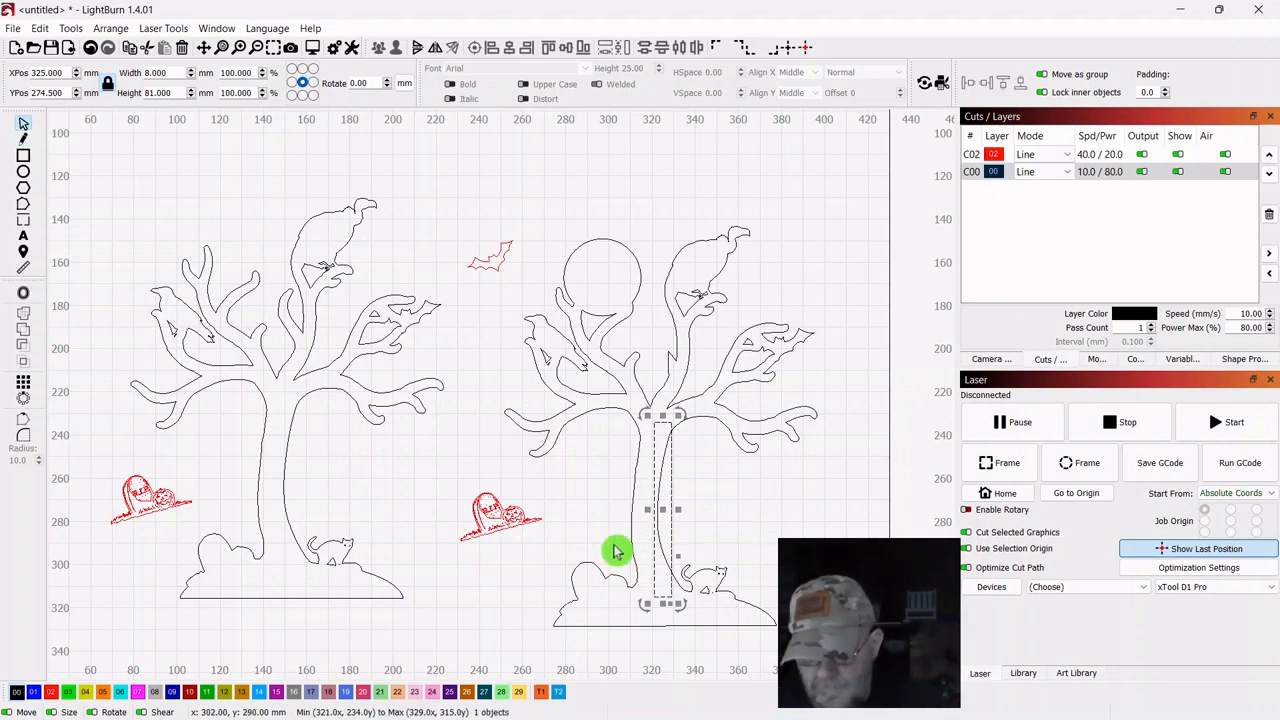
pyautogui.keyDown('shift'); pyautogui.click(632, 477); pyautogui.keyUp('shift')
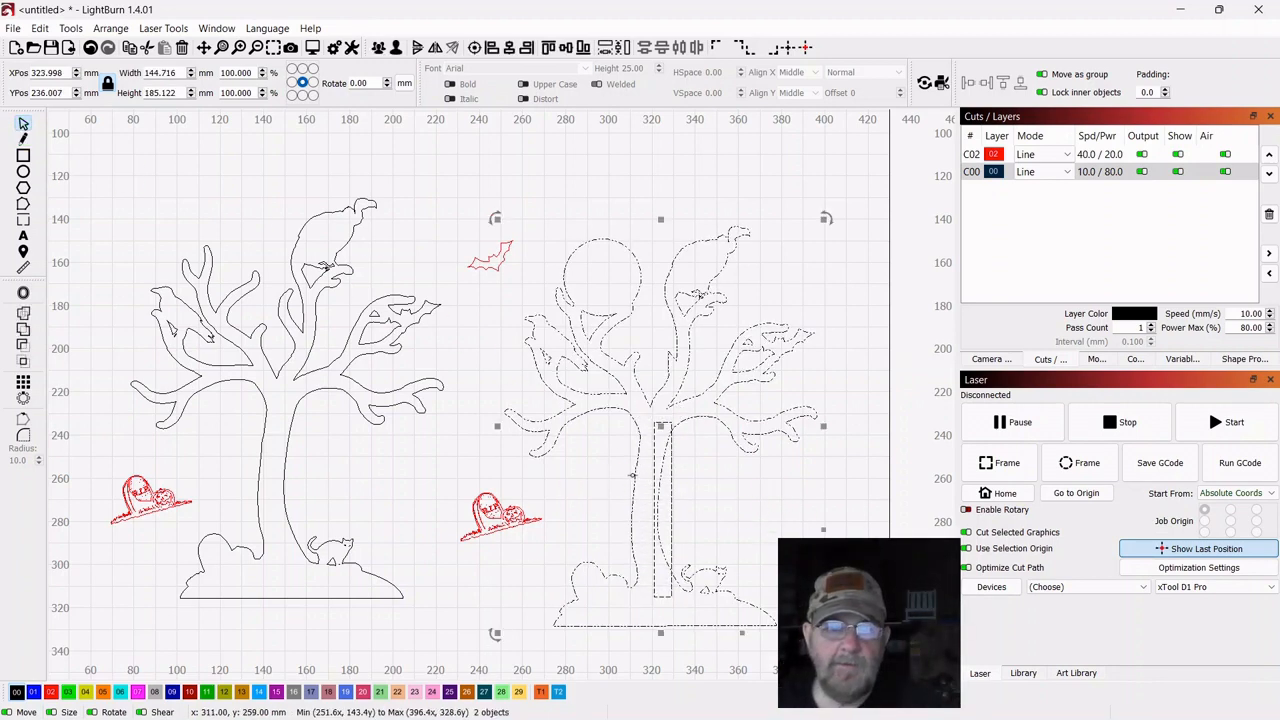
pyautogui.click(26, 319)
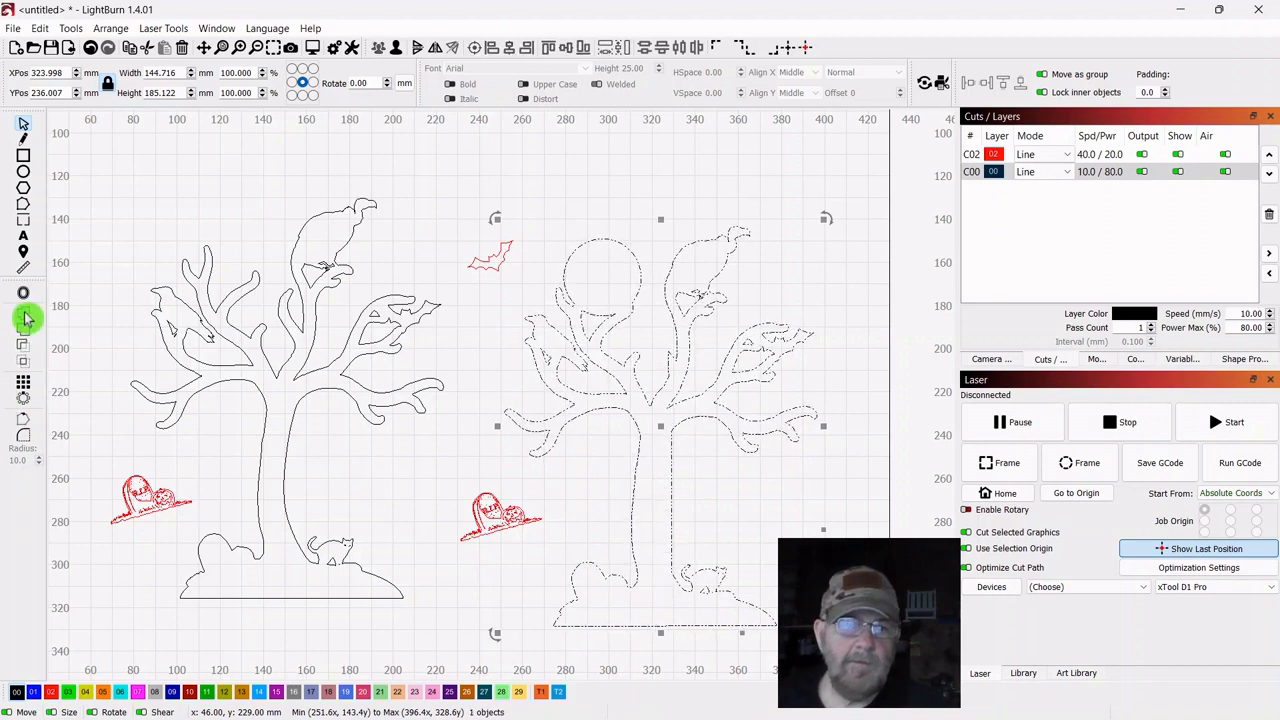
pyautogui.click(873, 303)
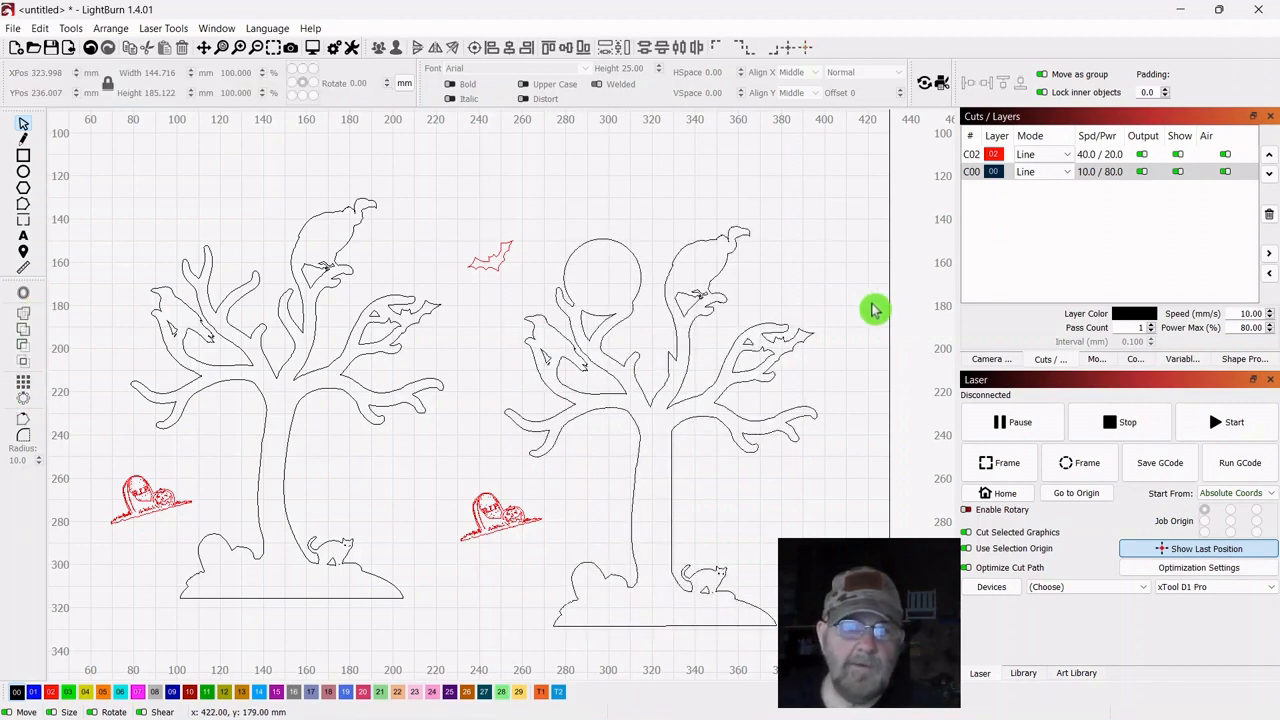
# Draw a rectangle about 9.2 by 70 mm over the right edge of the original tree's trunk and weld it to the outline
pyautogui.click(25, 160)
pyautogui.moveTo(284, 399); pyautogui.dragTo(299, 549)
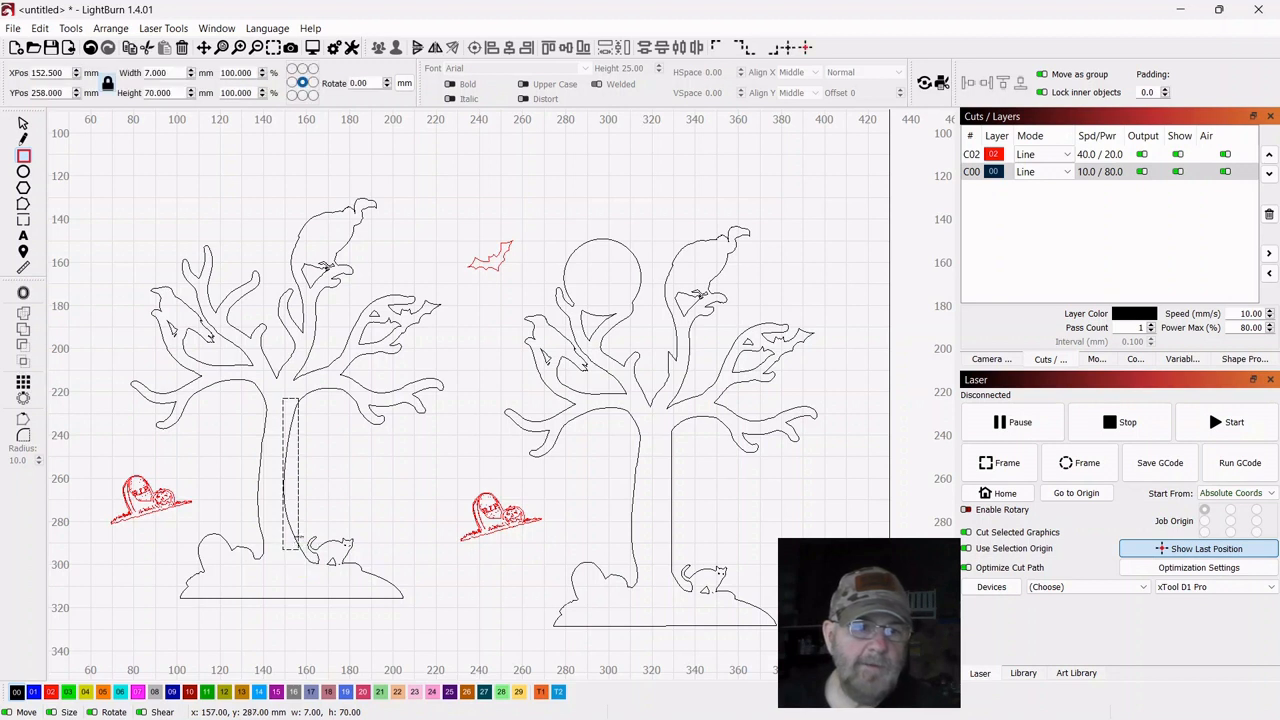
pyautogui.click(23, 124)
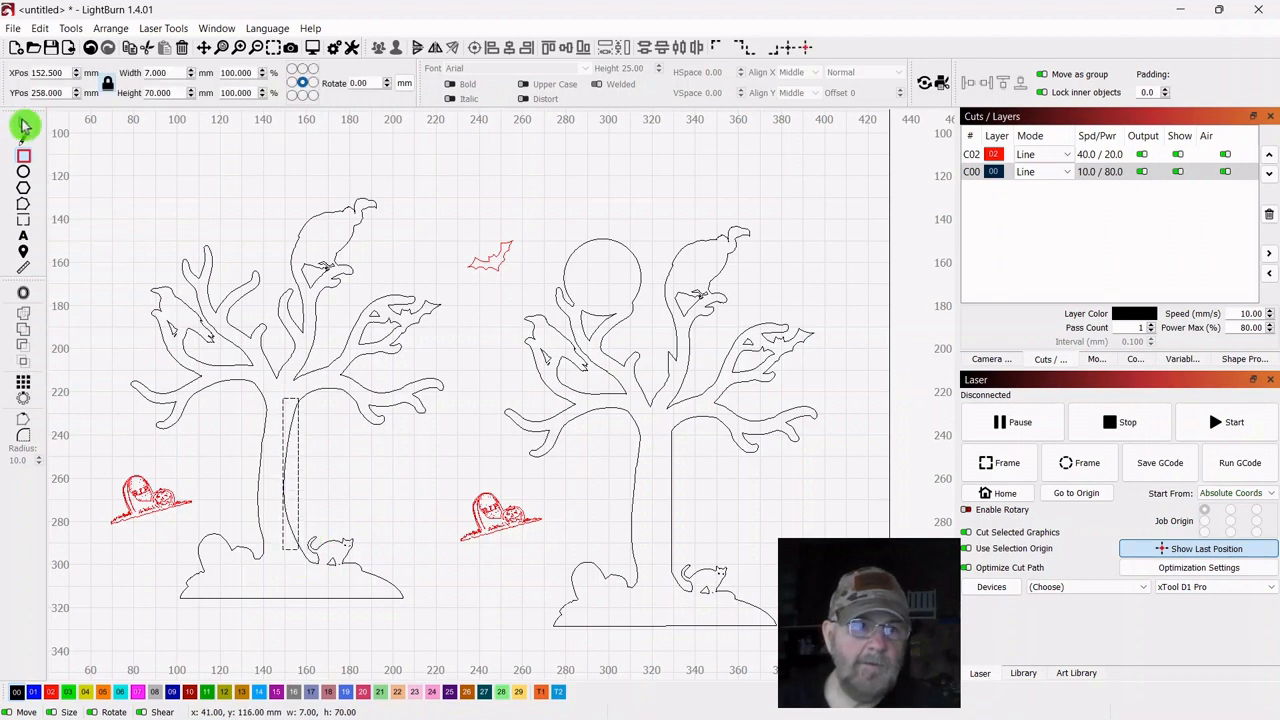
pyautogui.moveTo(277, 472); pyautogui.dragTo(272, 472)
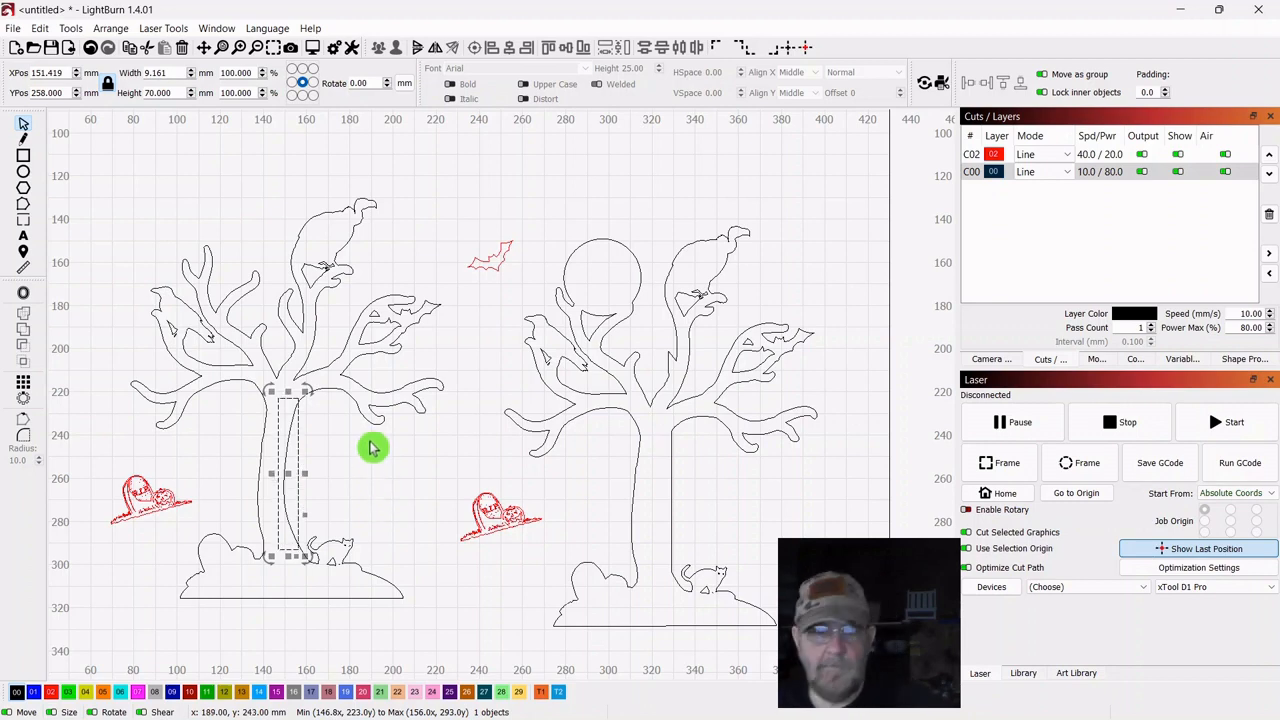
pyautogui.keyDown('shift'); pyautogui.click(310, 410); pyautogui.keyUp('shift')
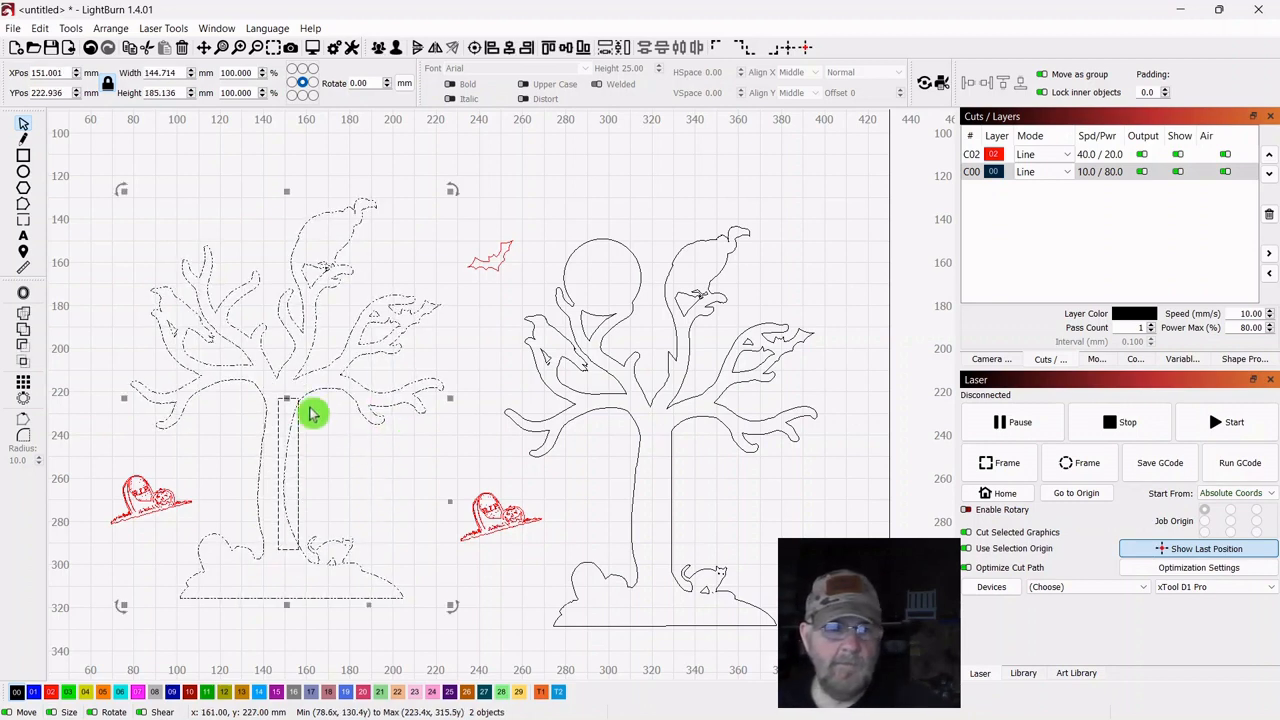
pyautogui.click(23, 320)
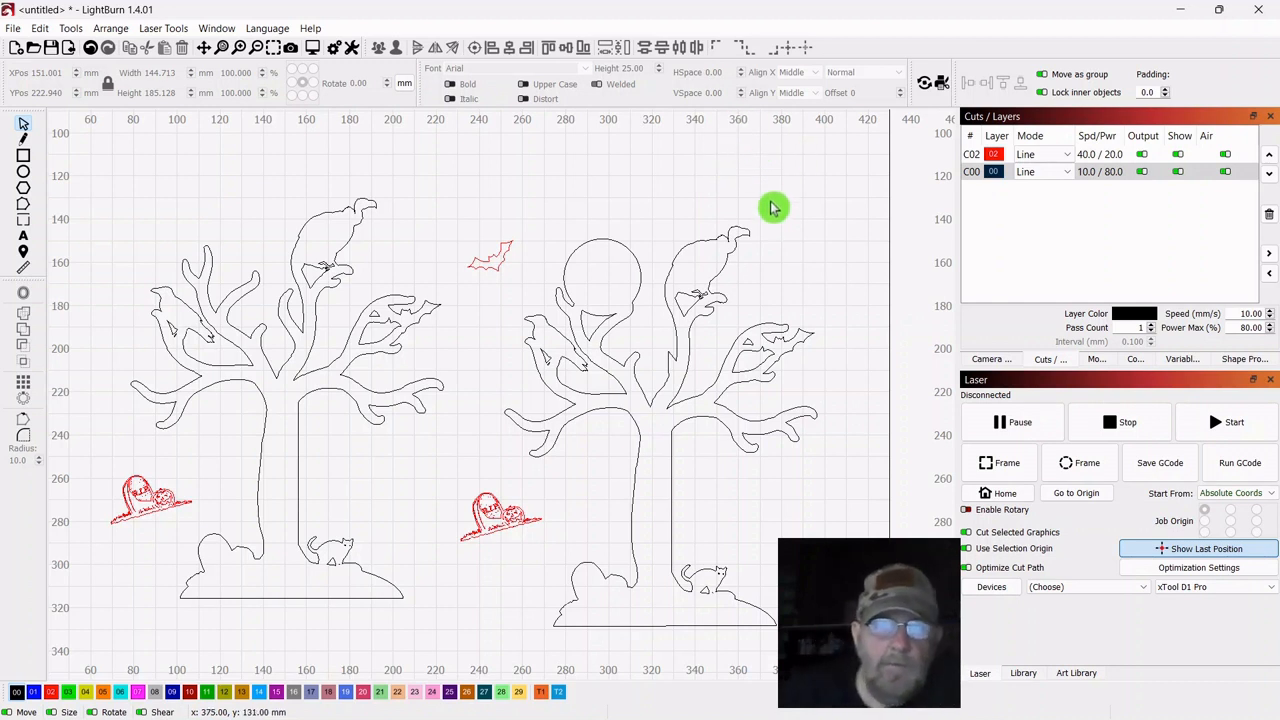
# Move the copied tree's gravestone artwork down to the space between the two tree bases and clear the selection
pyautogui.moveTo(543, 482); pyautogui.dragTo(463, 576)
pyautogui.moveTo(493, 504); pyautogui.dragTo(478, 601)
pyautogui.click(832, 514)
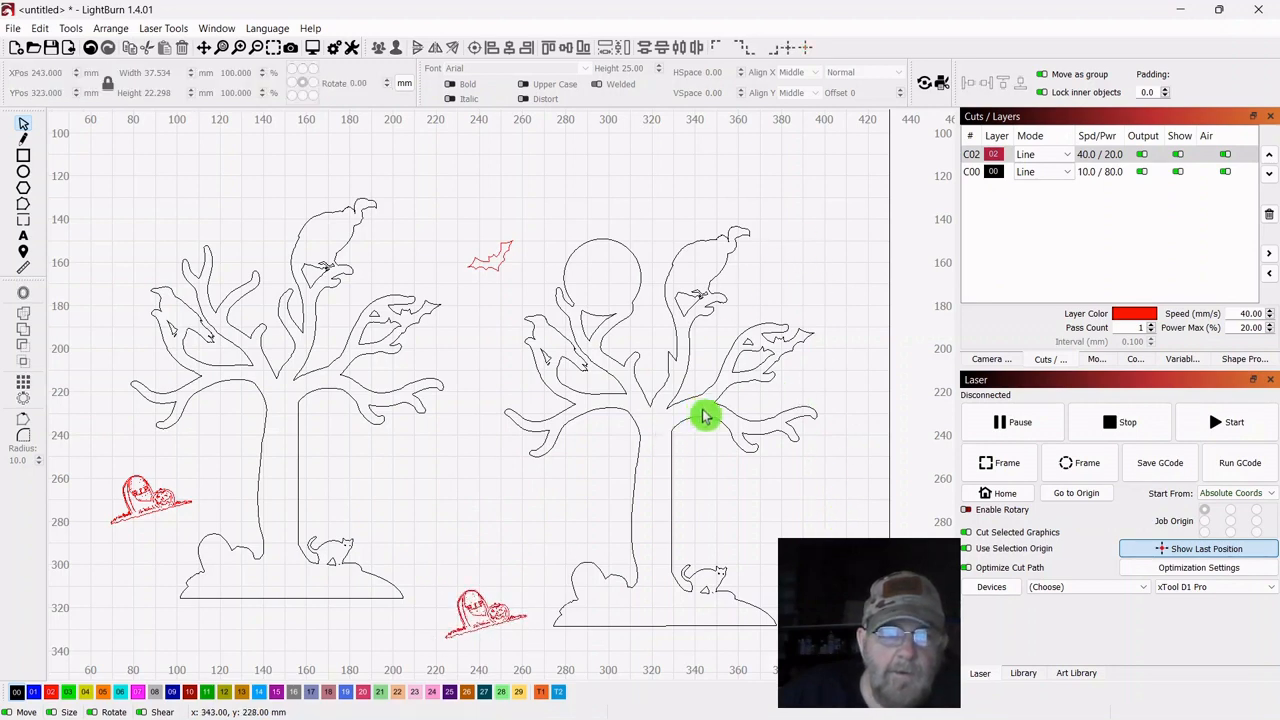
# Move the copied tree up and right, level with the original, to about X 343, Y 224 mm
pyautogui.moveTo(707, 464); pyautogui.dragTo(663, 477)
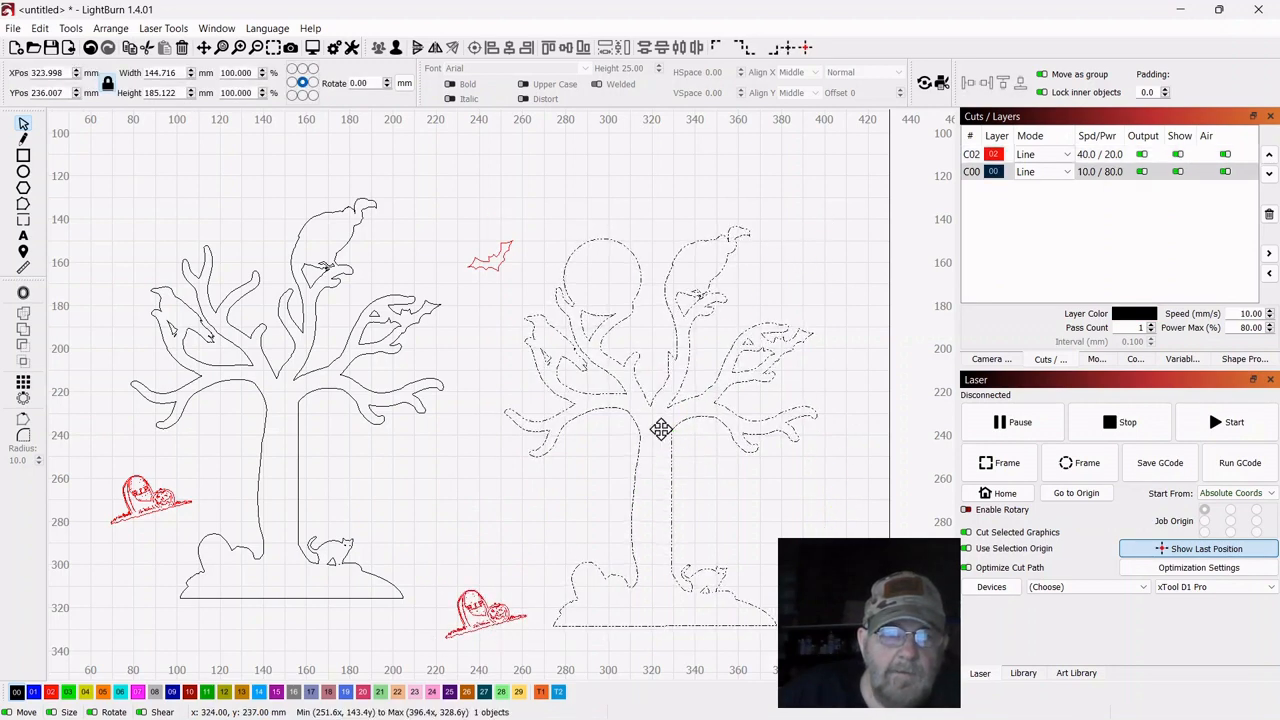
pyautogui.moveTo(660, 429); pyautogui.dragTo(703, 408)
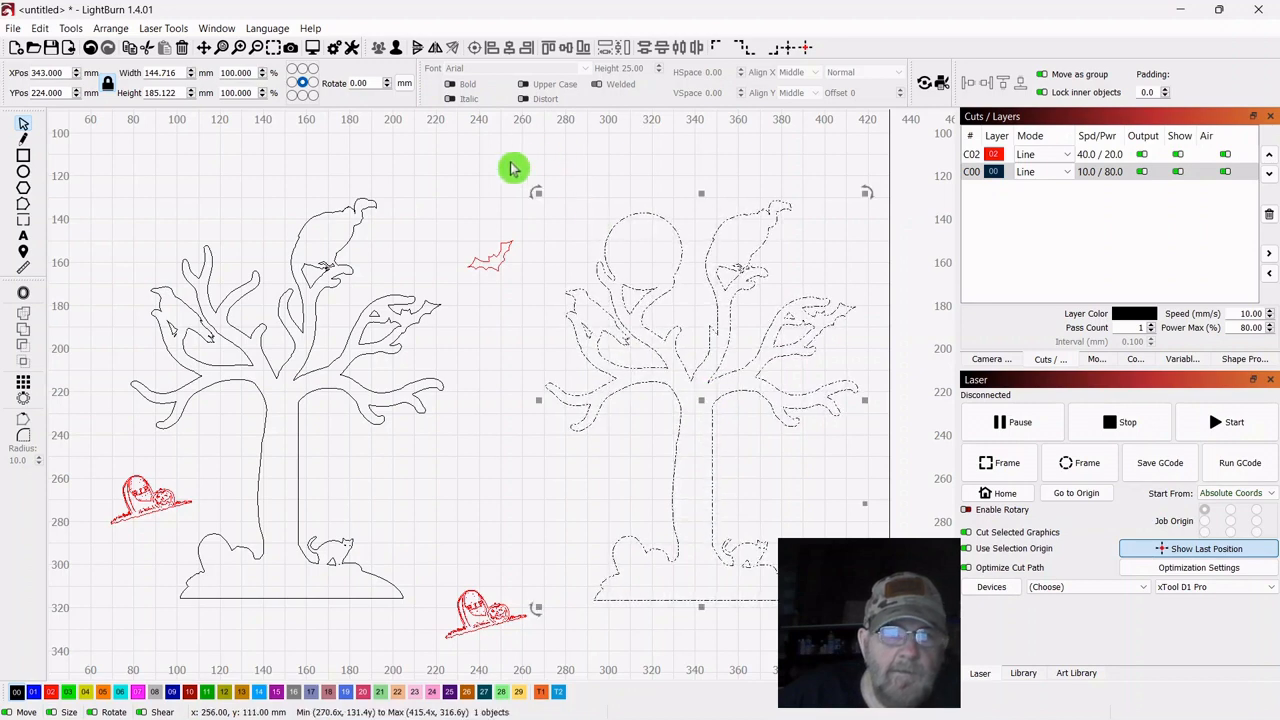
pyautogui.click(465, 152)
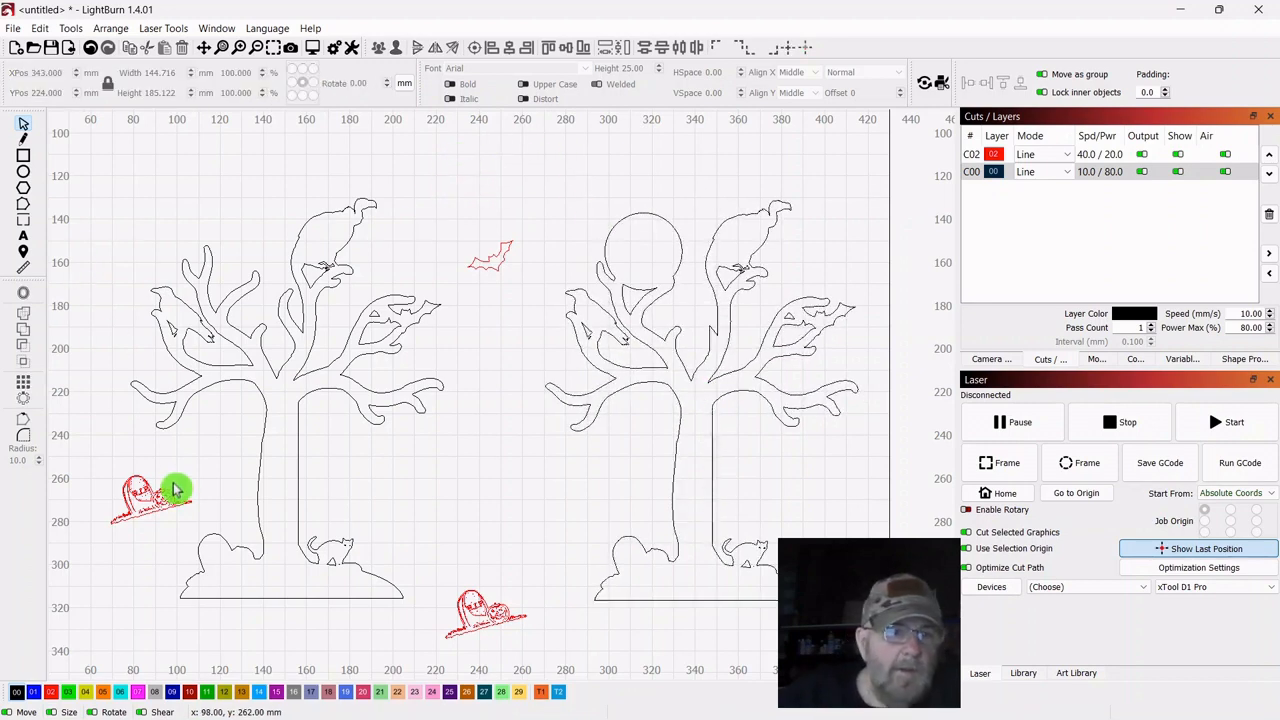
# Draw a nearly horizontal guide line about 174 mm long between the two trunks at about Y 251 mm
pyautogui.click(24, 157)
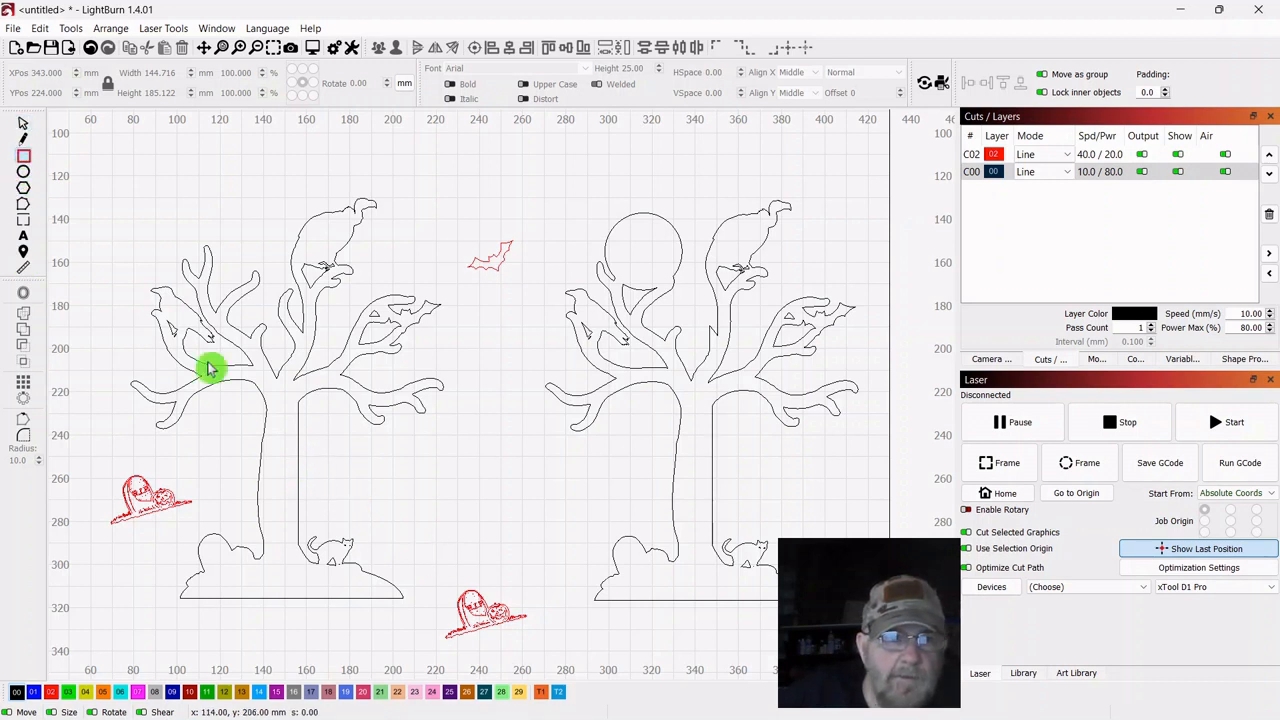
pyautogui.click(22, 124)
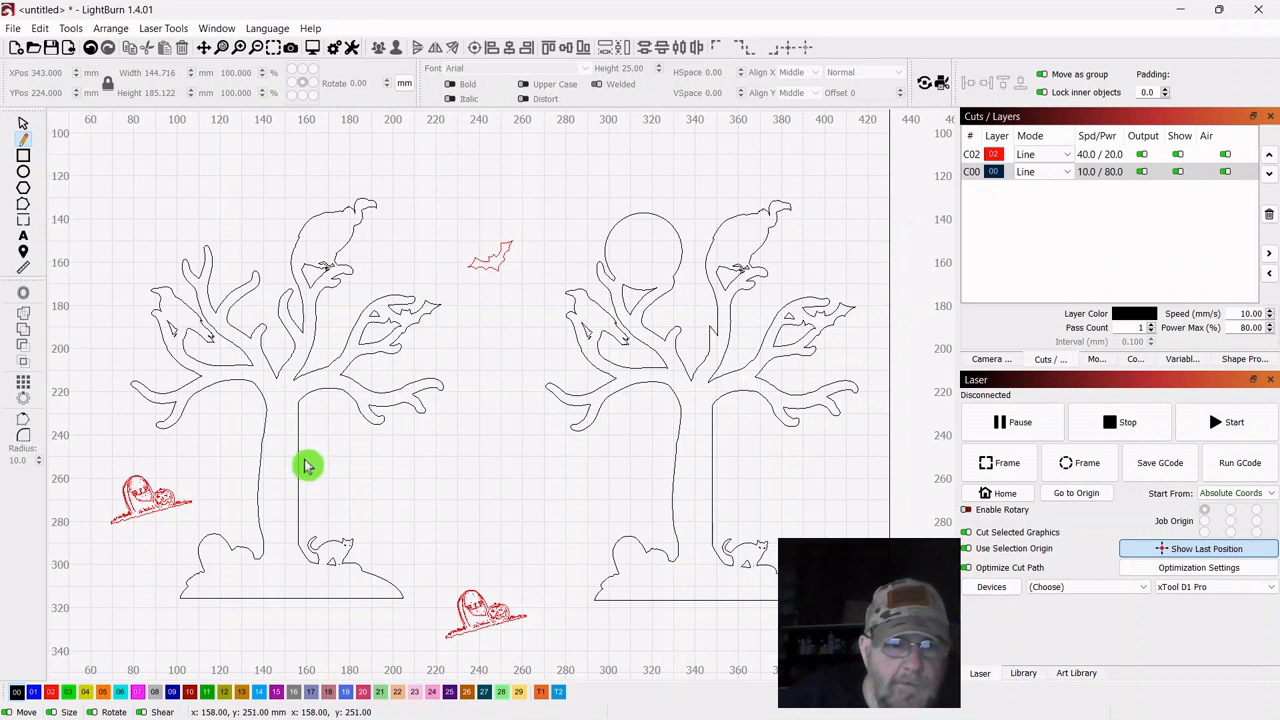
pyautogui.moveTo(301, 458)
pyautogui.mouseDown()
pyautogui.moveTo(463, 443)
pyautogui.moveTo(676, 461)
pyautogui.mouseUp()
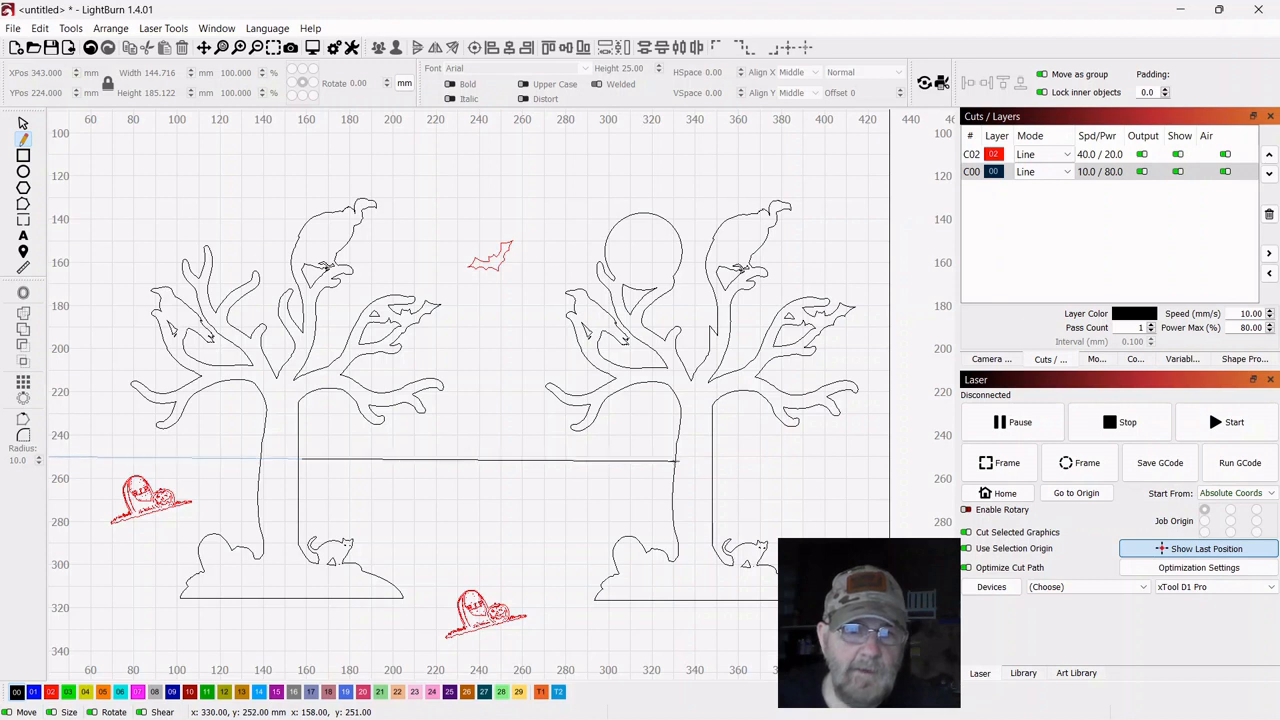
pyautogui.moveTo(676, 461); pyautogui.dragTo(679, 462)
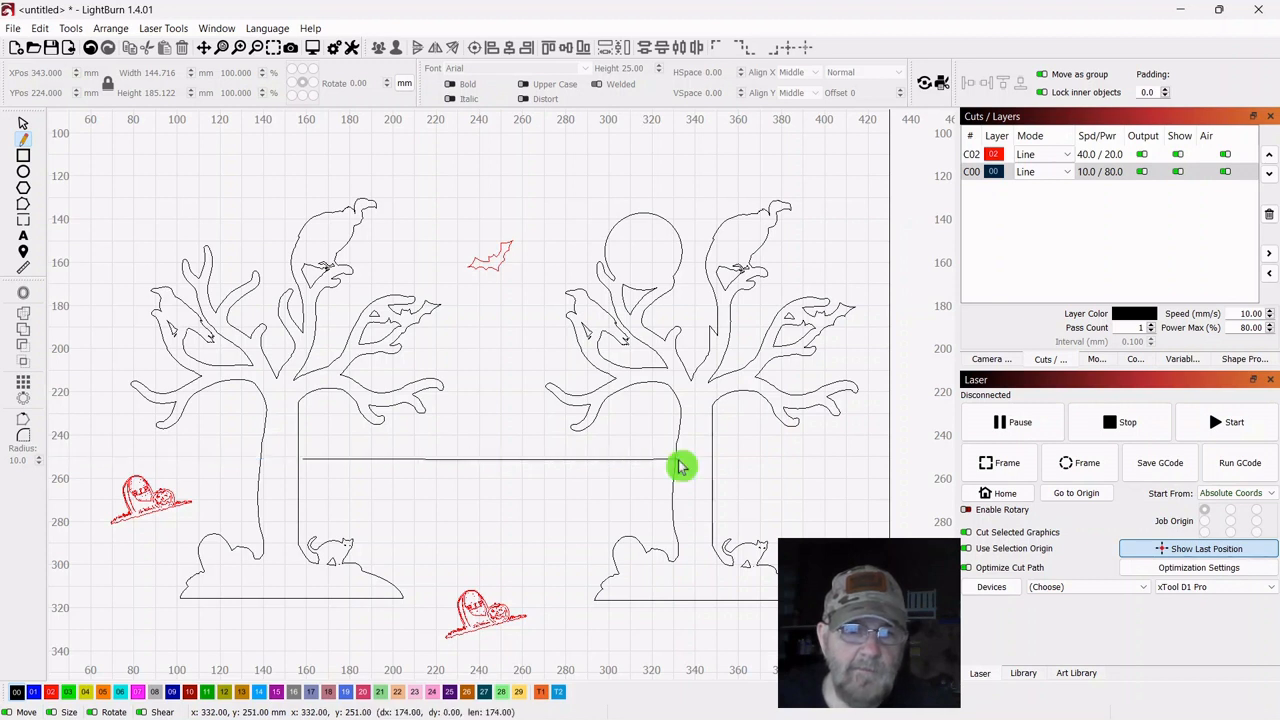
pyautogui.click(678, 463)
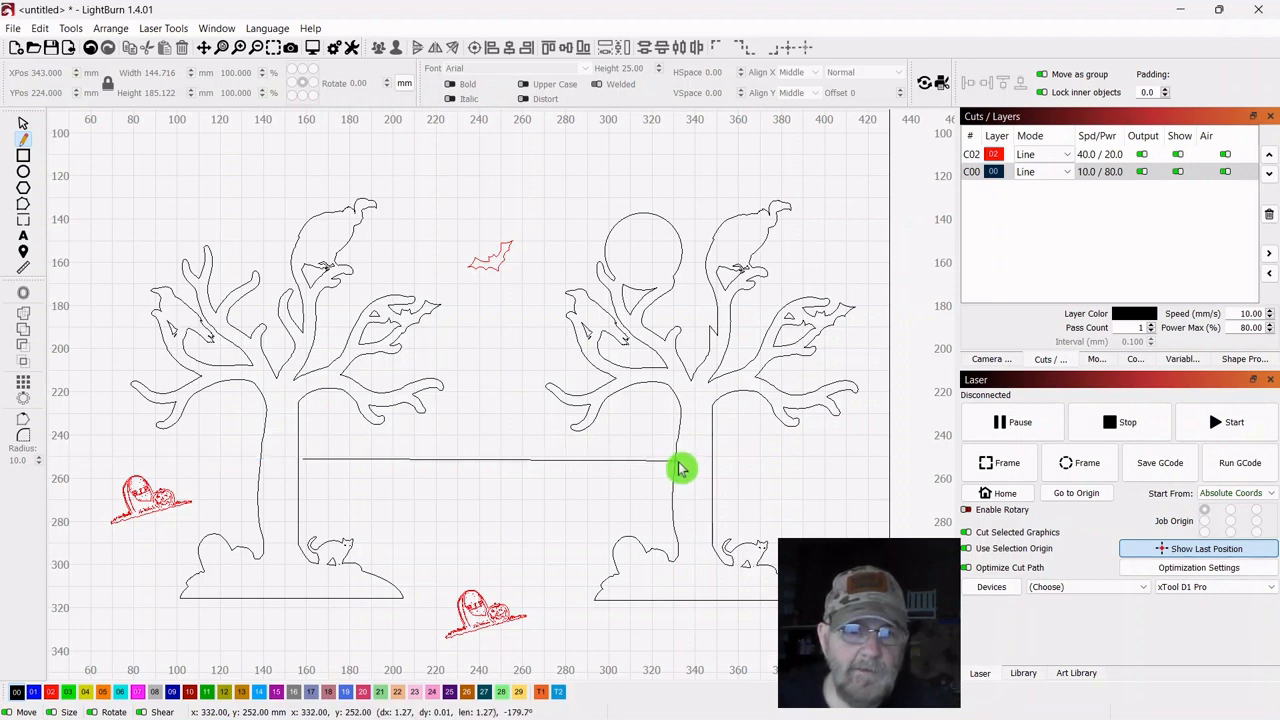
pyautogui.press('Escape')
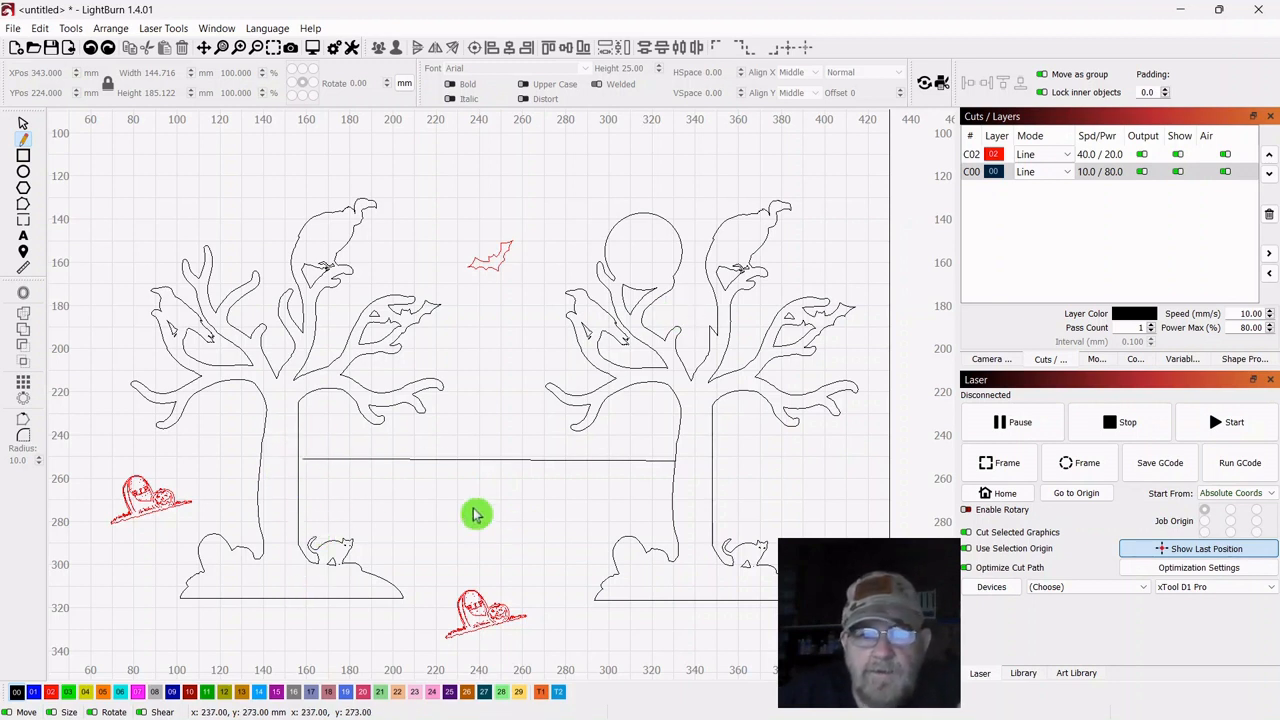
# Draw a rectangle about 83 mm tall down the original tree's trunk and set its width to 2.6 mm
pyautogui.click(23, 157)
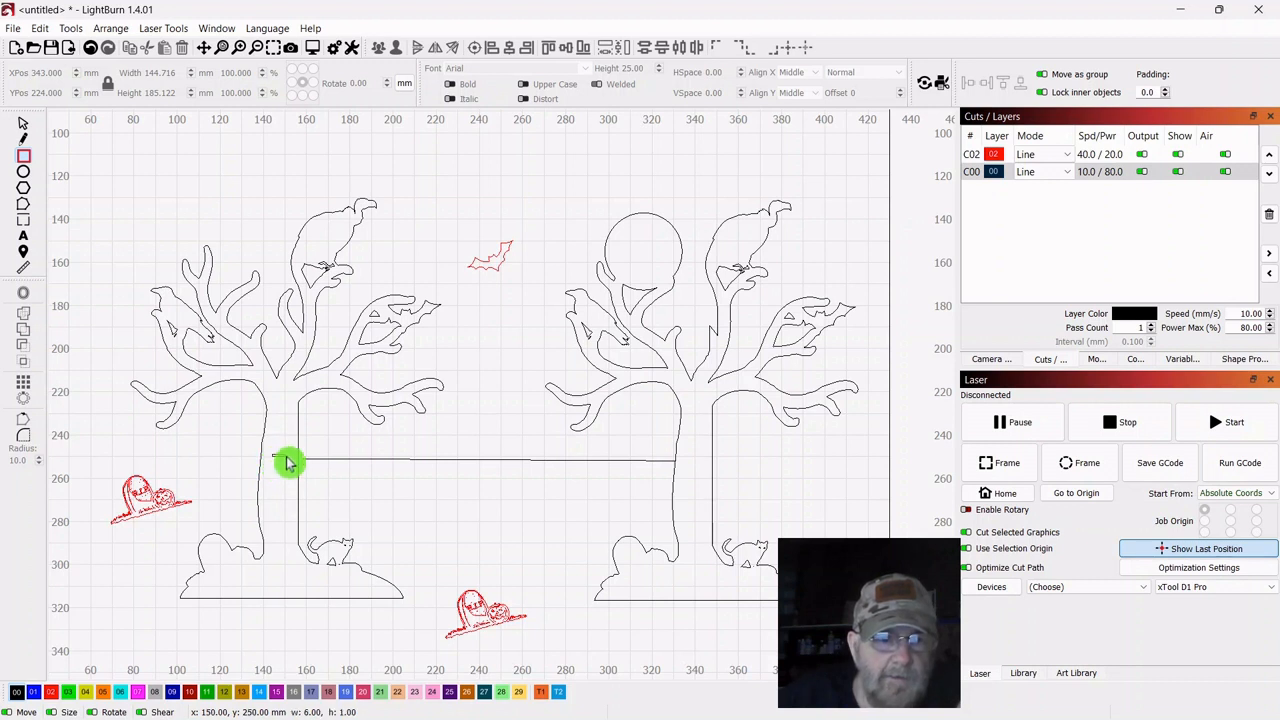
pyautogui.moveTo(288, 513); pyautogui.dragTo(288, 636)
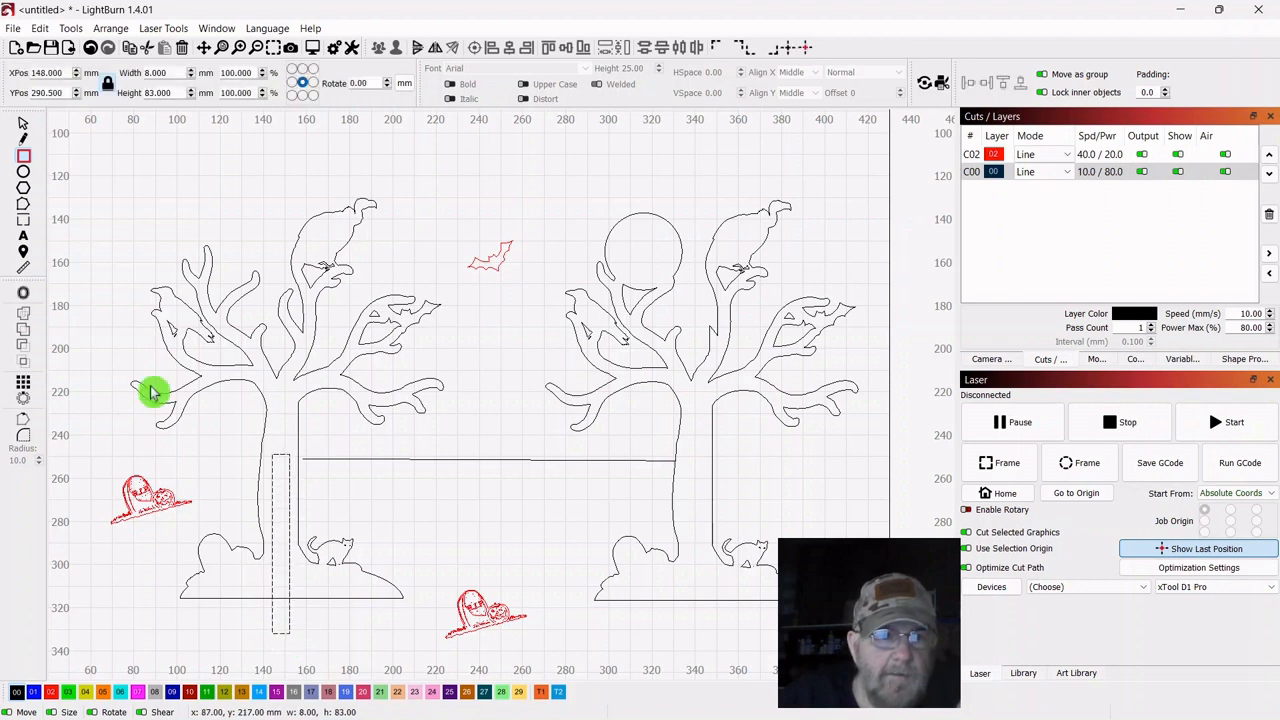
pyautogui.click(27, 127)
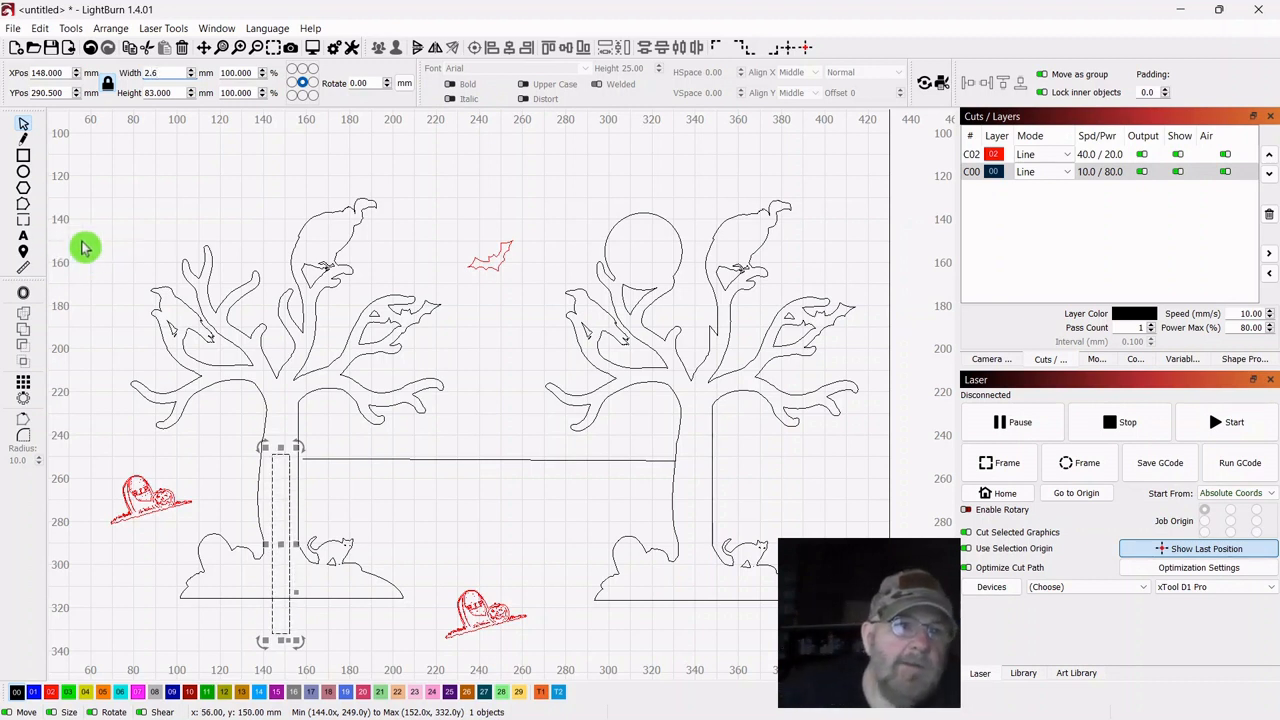
pyautogui.click(108, 228)
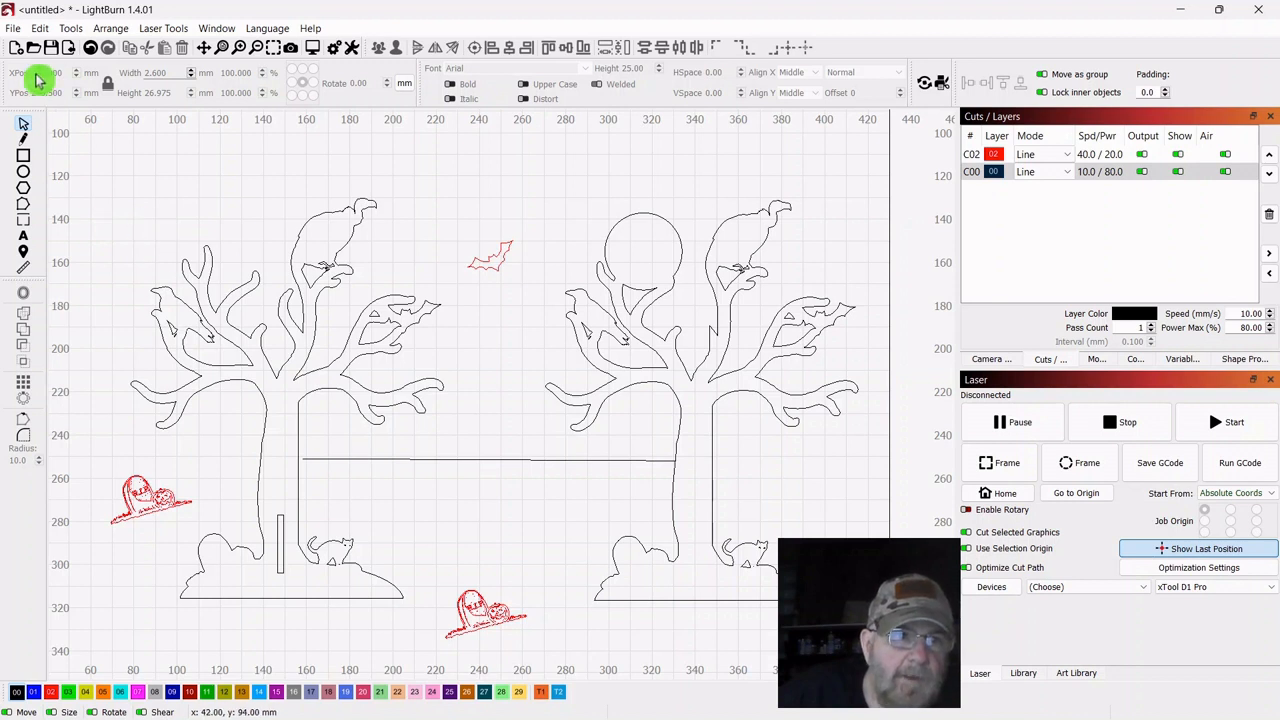
pyautogui.click(130, 195)
pyautogui.hotkey('ctrl', 'z')
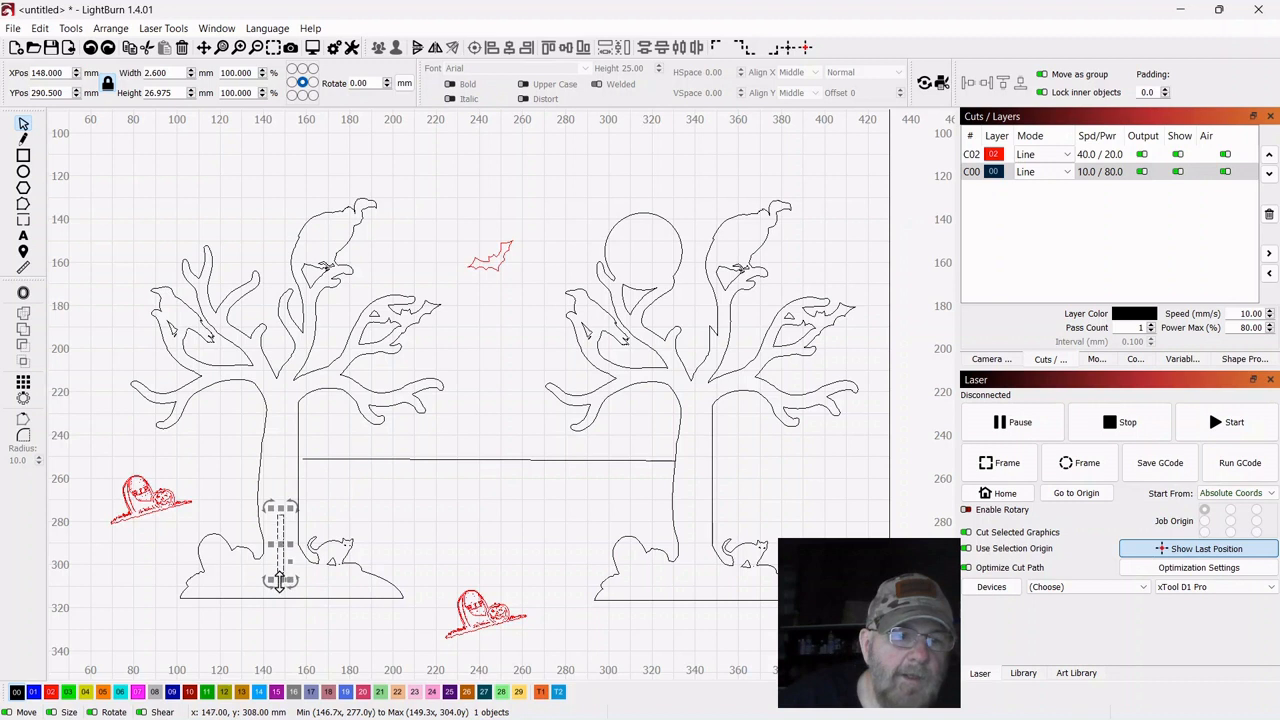
# Stretch the narrow slot rectangle to about 70.2 mm tall, running from the guide line's height to just below the base
pyautogui.moveTo(280, 643); pyautogui.dragTo(280, 659)
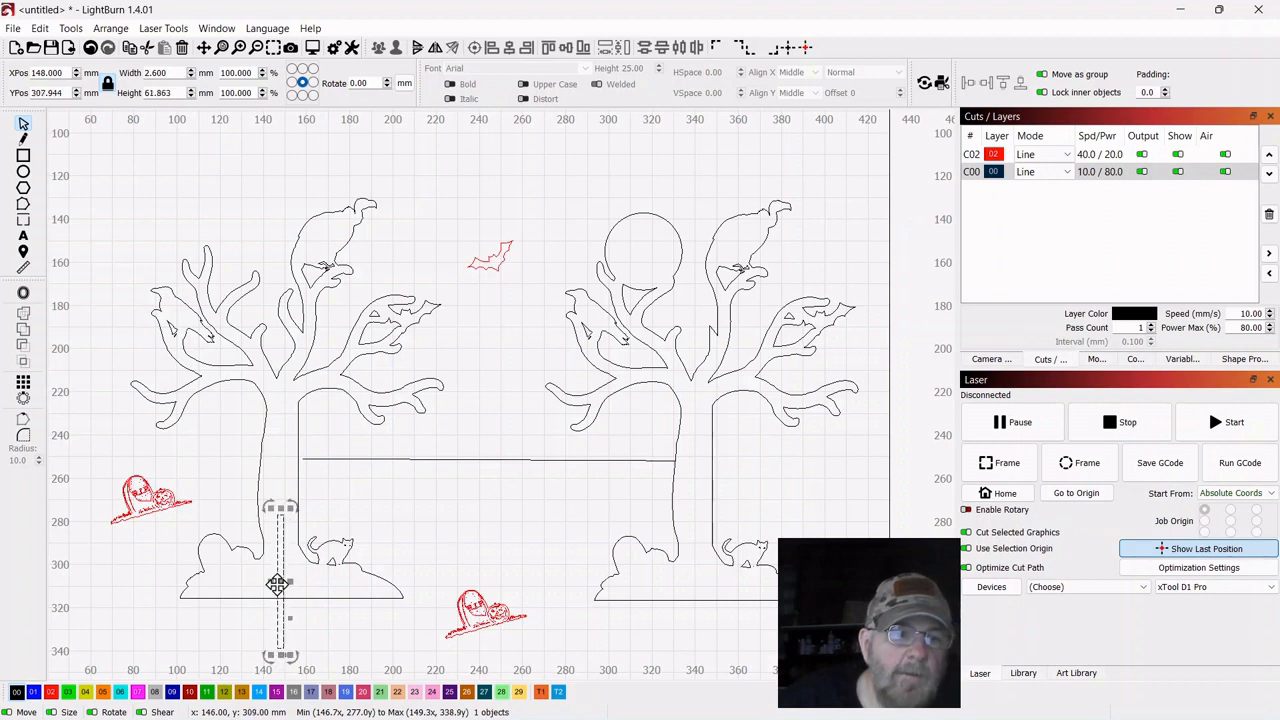
pyautogui.moveTo(281, 578); pyautogui.dragTo(278, 545)
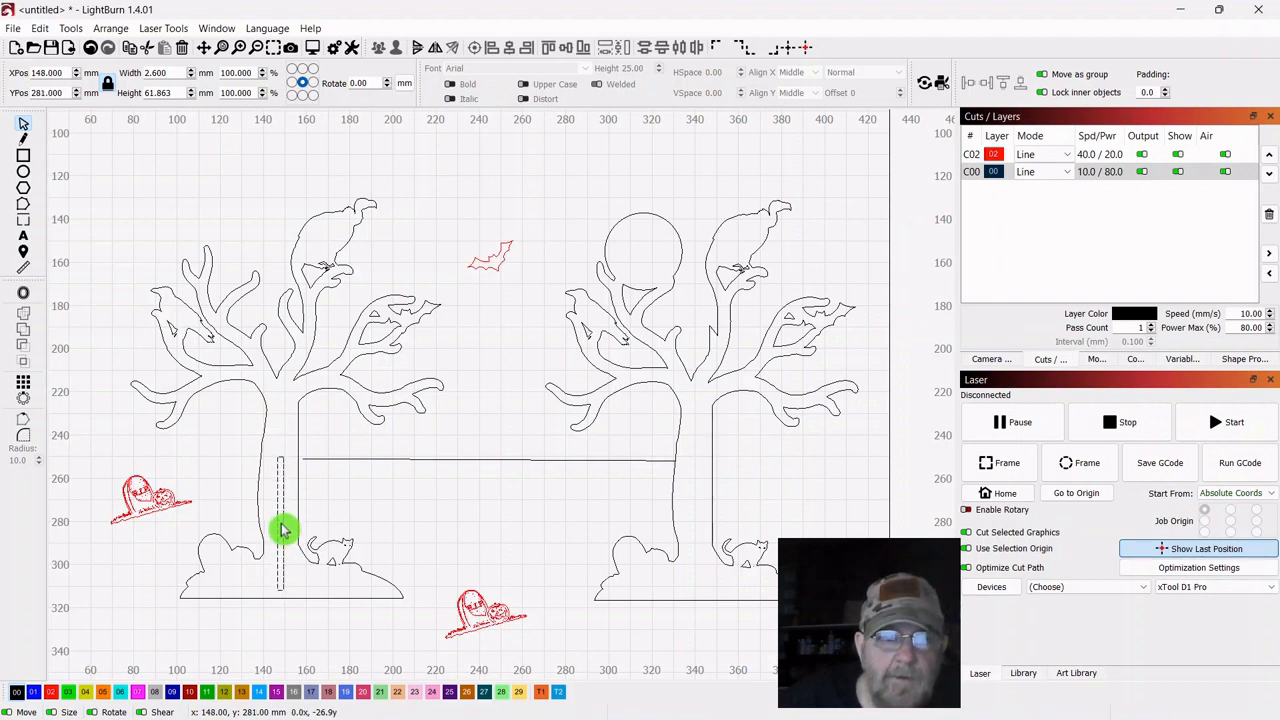
pyautogui.moveTo(283, 530); pyautogui.dragTo(283, 530)
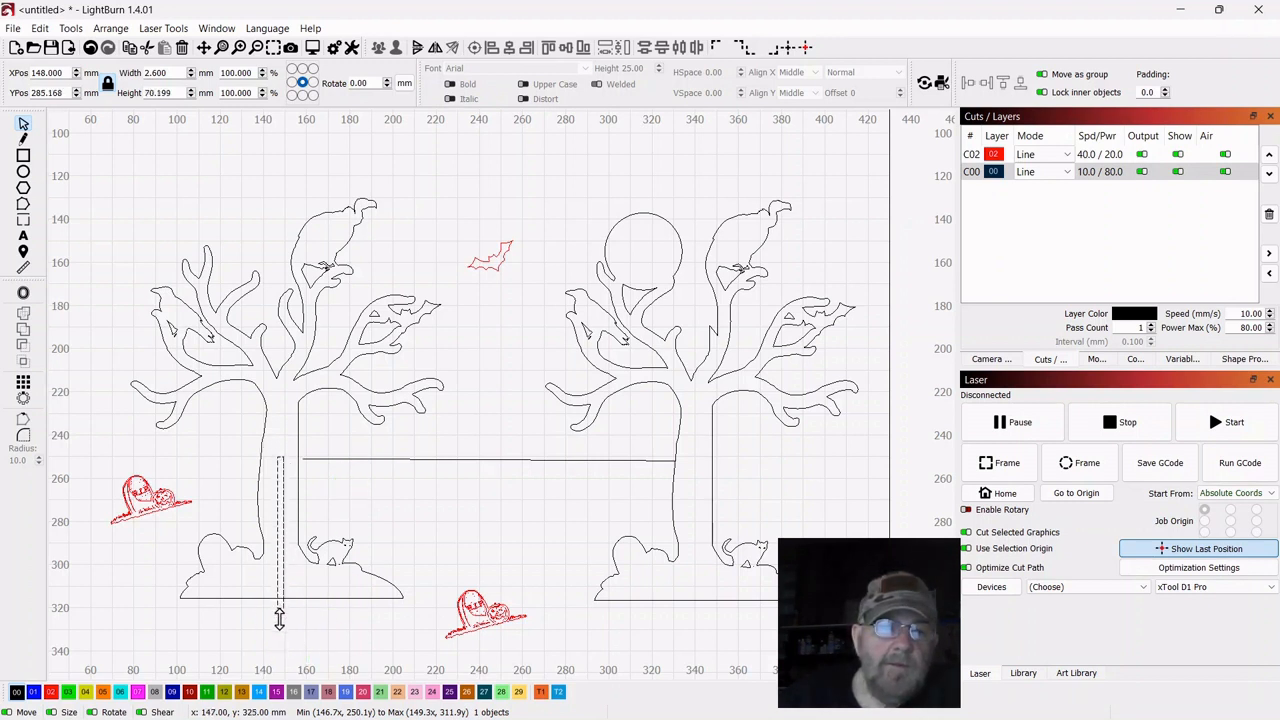
pyautogui.moveTo(280, 620); pyautogui.dragTo(280, 638)
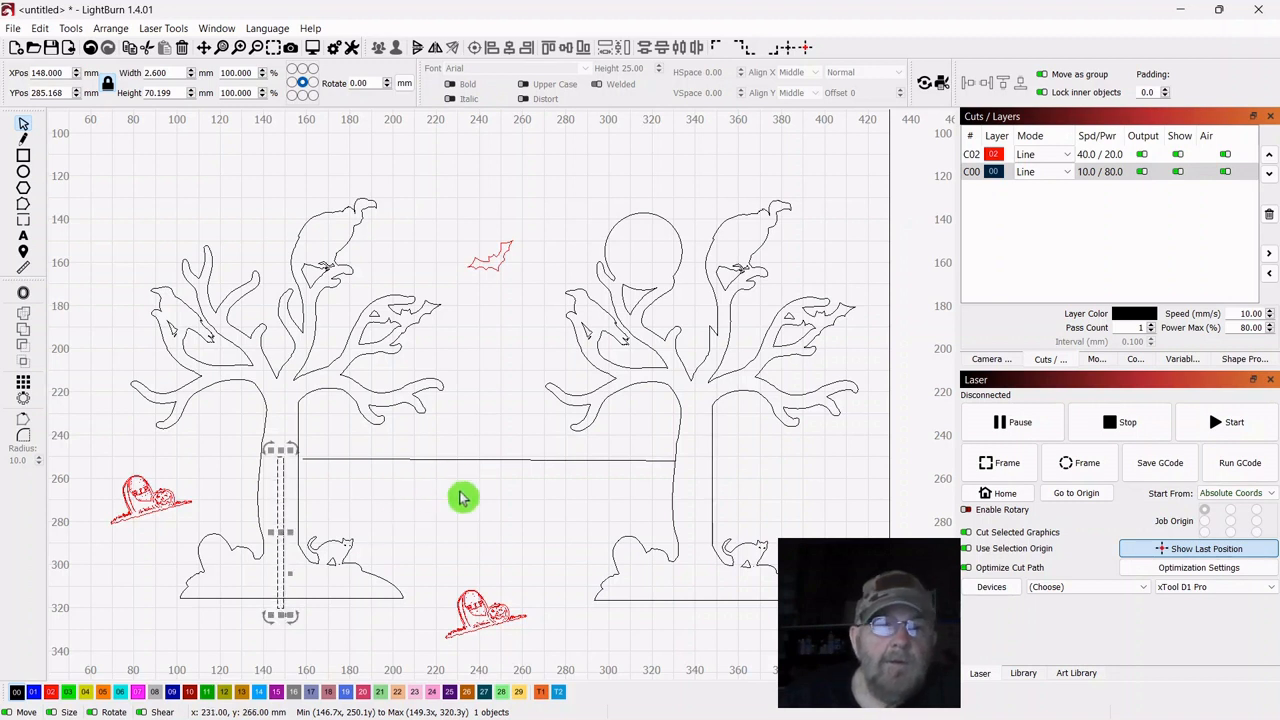
# Duplicate the slot rectangle and place the copy over the copied tree's upper trunk at about X 340, Y 223 mm
pyautogui.rightClick(281, 533)
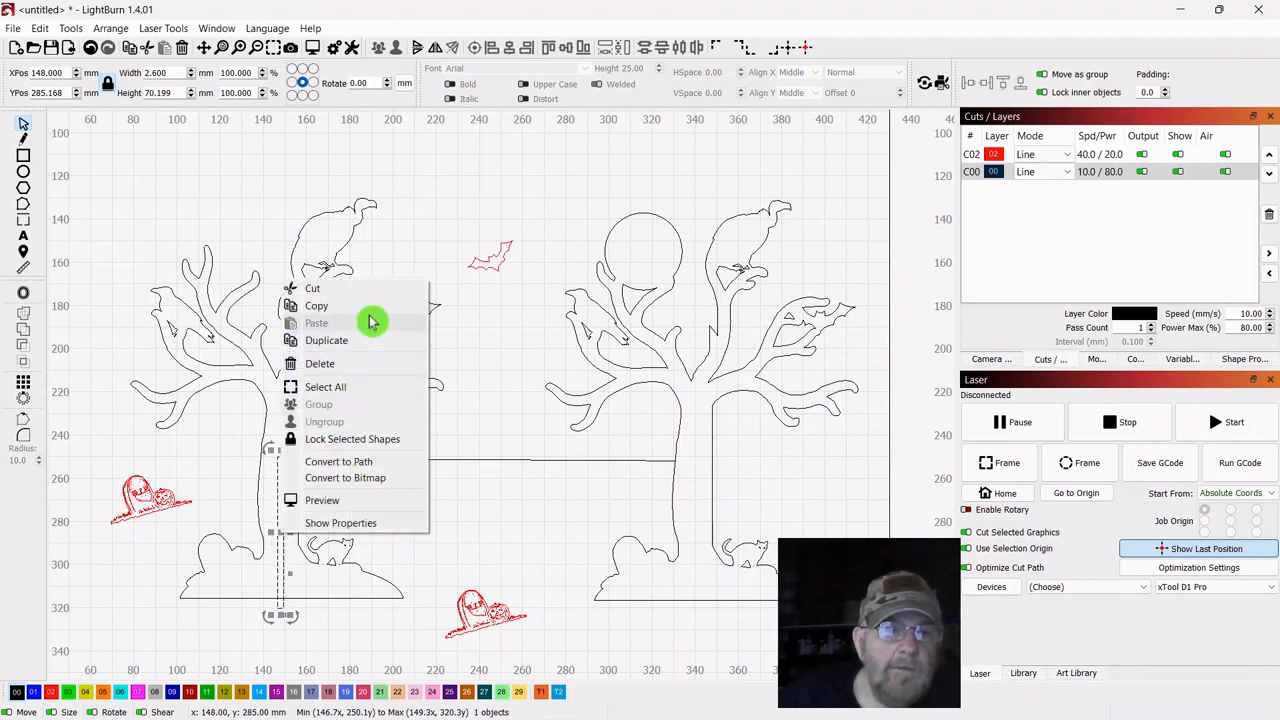
pyautogui.click(320, 341)
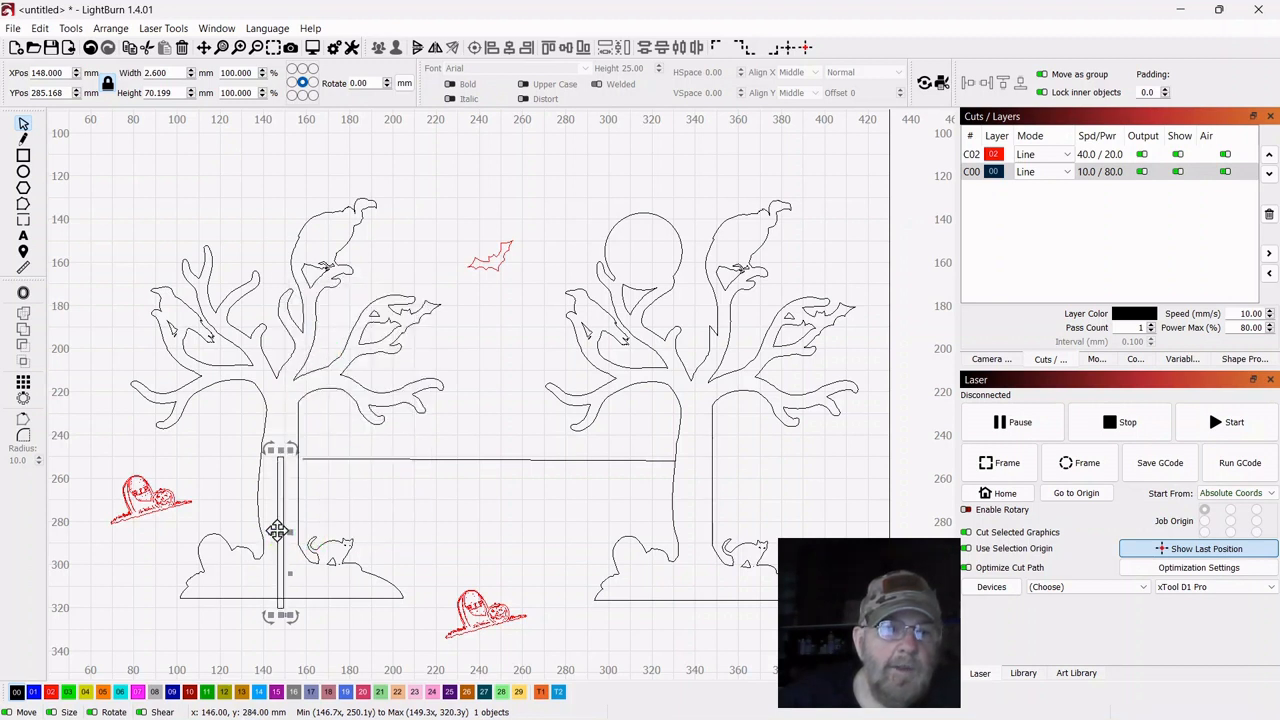
pyautogui.moveTo(281, 533); pyautogui.dragTo(698, 396)
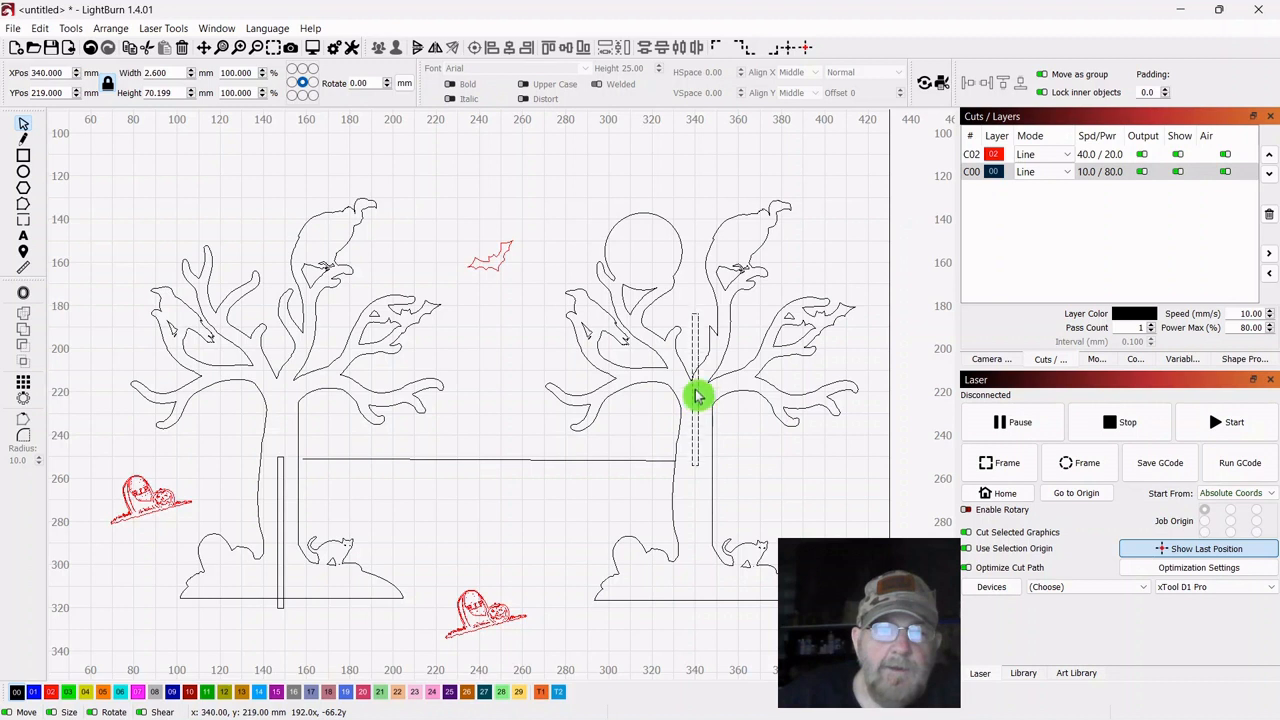
pyautogui.moveTo(698, 396); pyautogui.dragTo(698, 396)
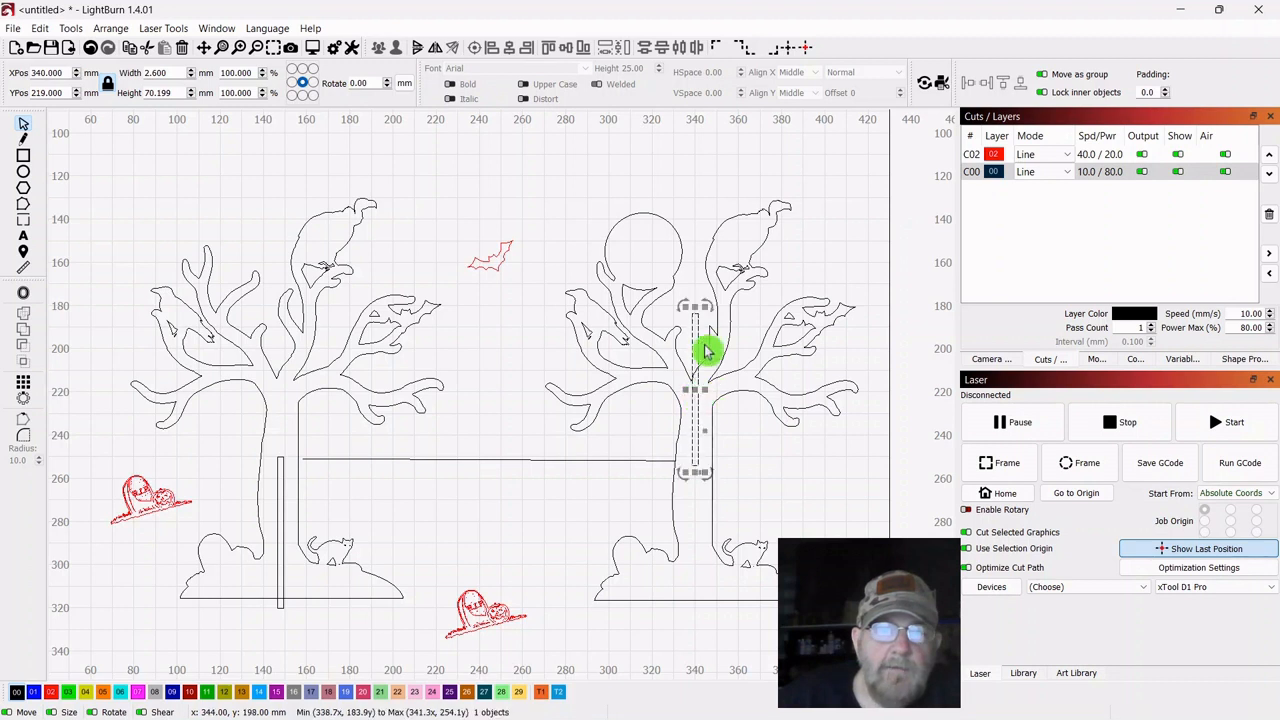
pyautogui.click(283, 507)
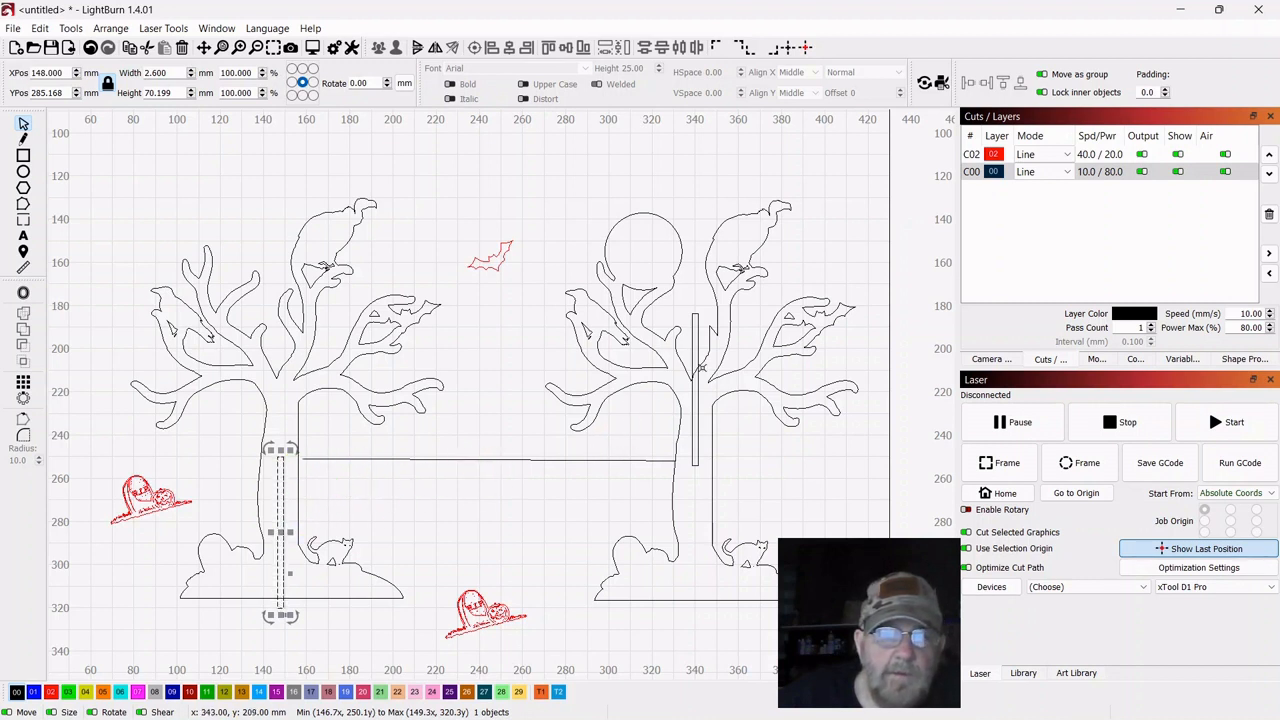
pyautogui.click(698, 388)
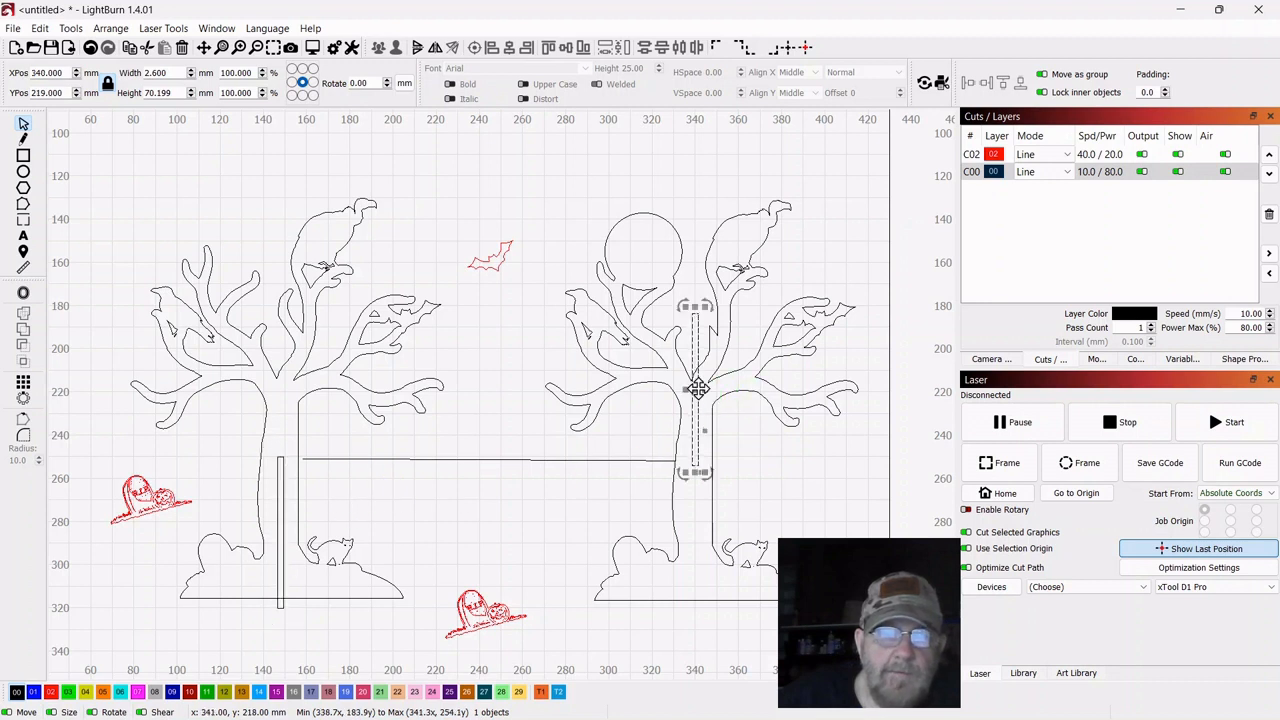
pyautogui.moveTo(698, 398); pyautogui.dragTo(698, 405)
# Lower the original slot rectangle on the first tree's trunk to about X 149, Y 294 mm
pyautogui.click(282, 512)
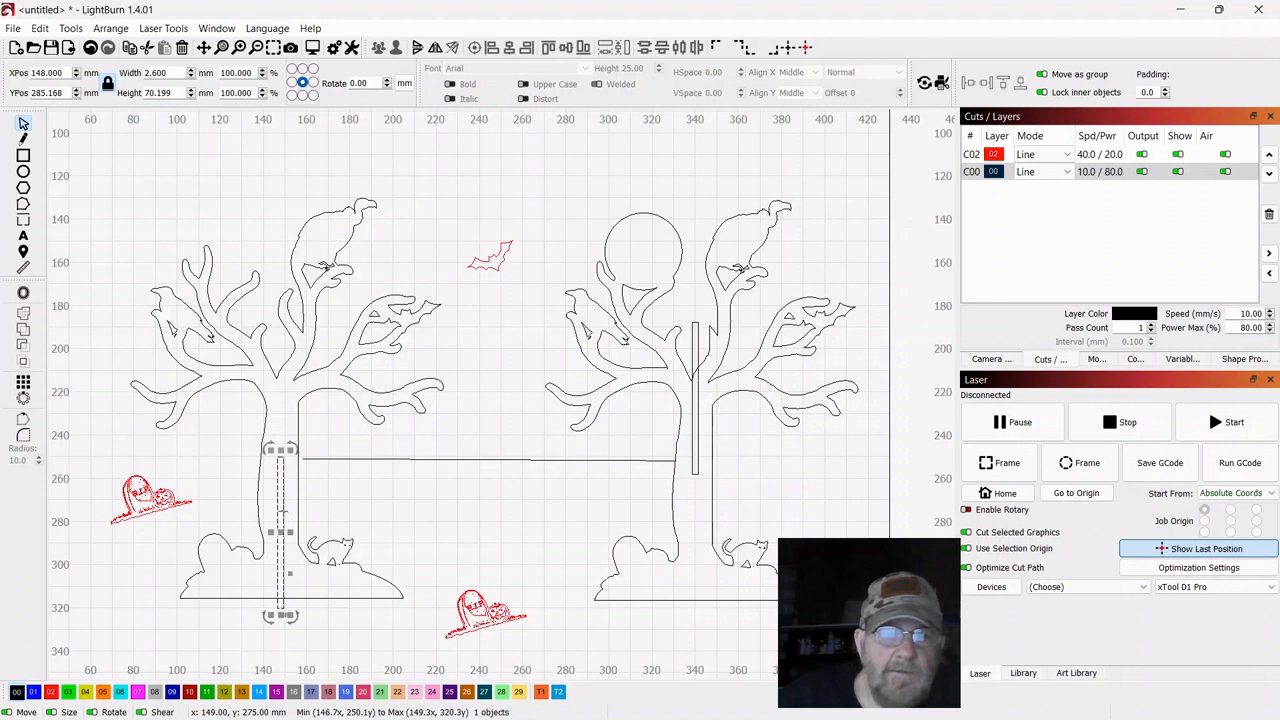
pyautogui.moveTo(284, 533); pyautogui.dragTo(289, 547)
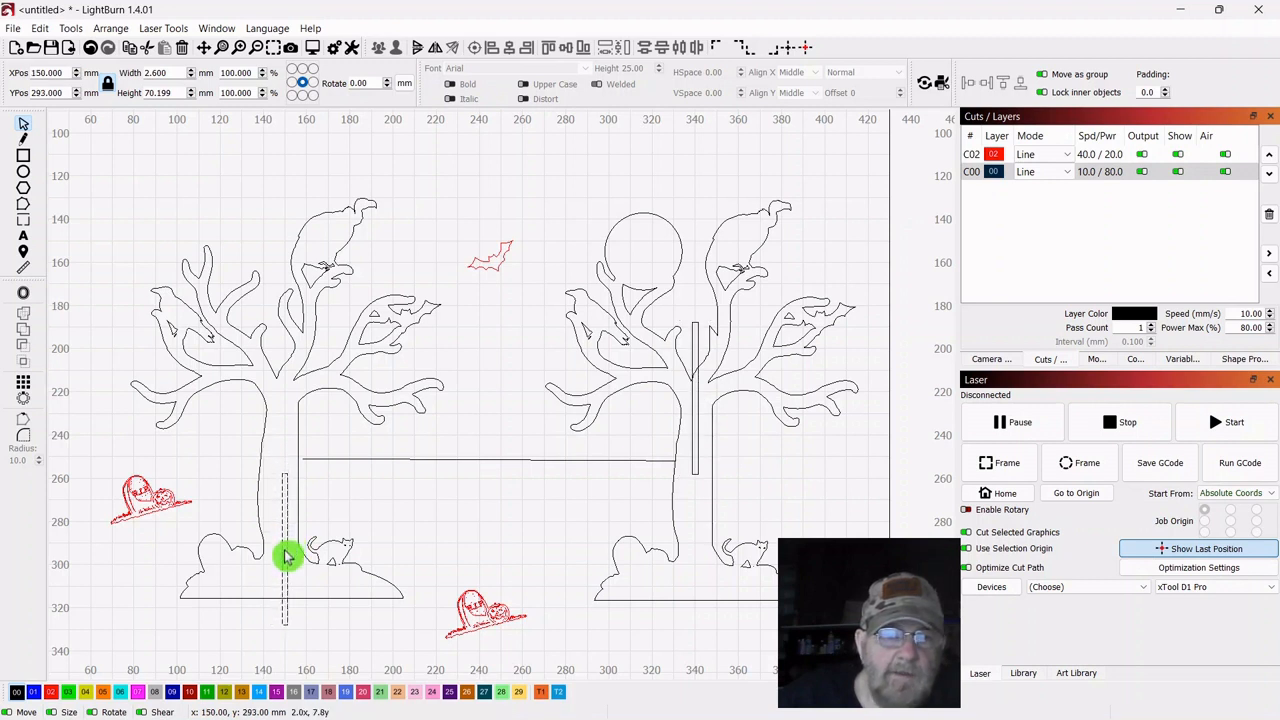
pyautogui.moveTo(286, 557); pyautogui.dragTo(286, 557)
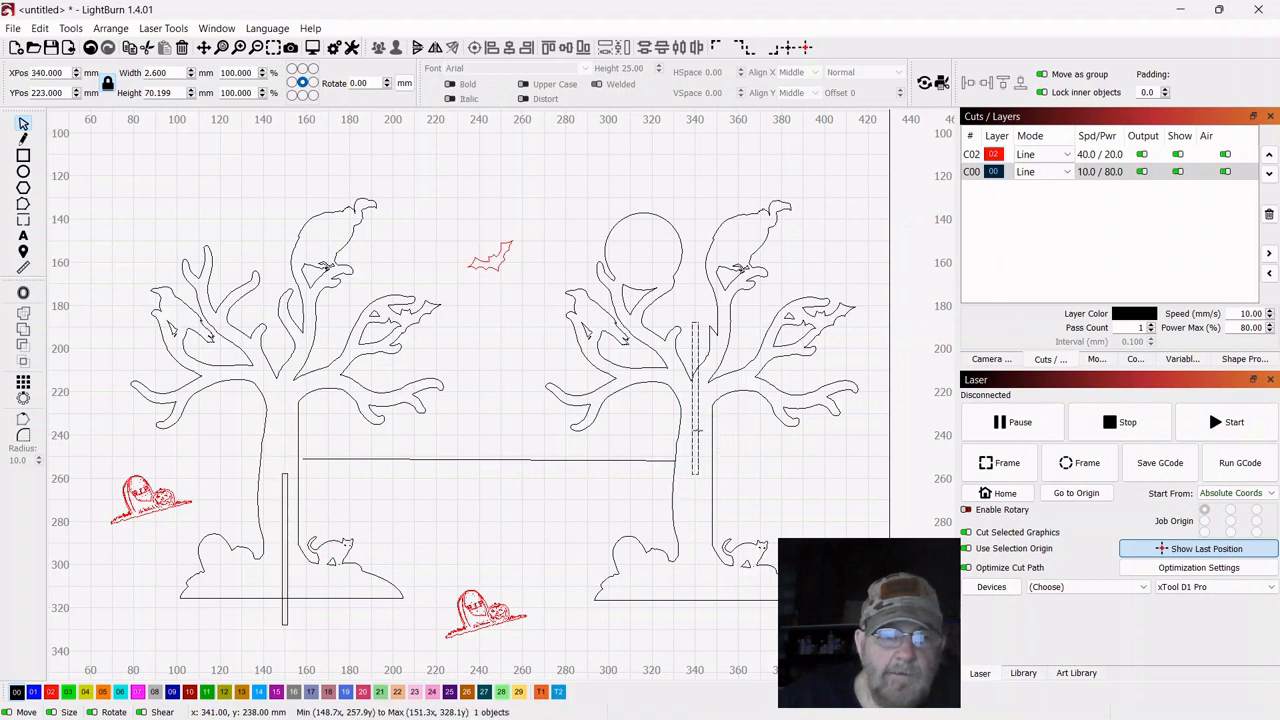
pyautogui.click(697, 432)
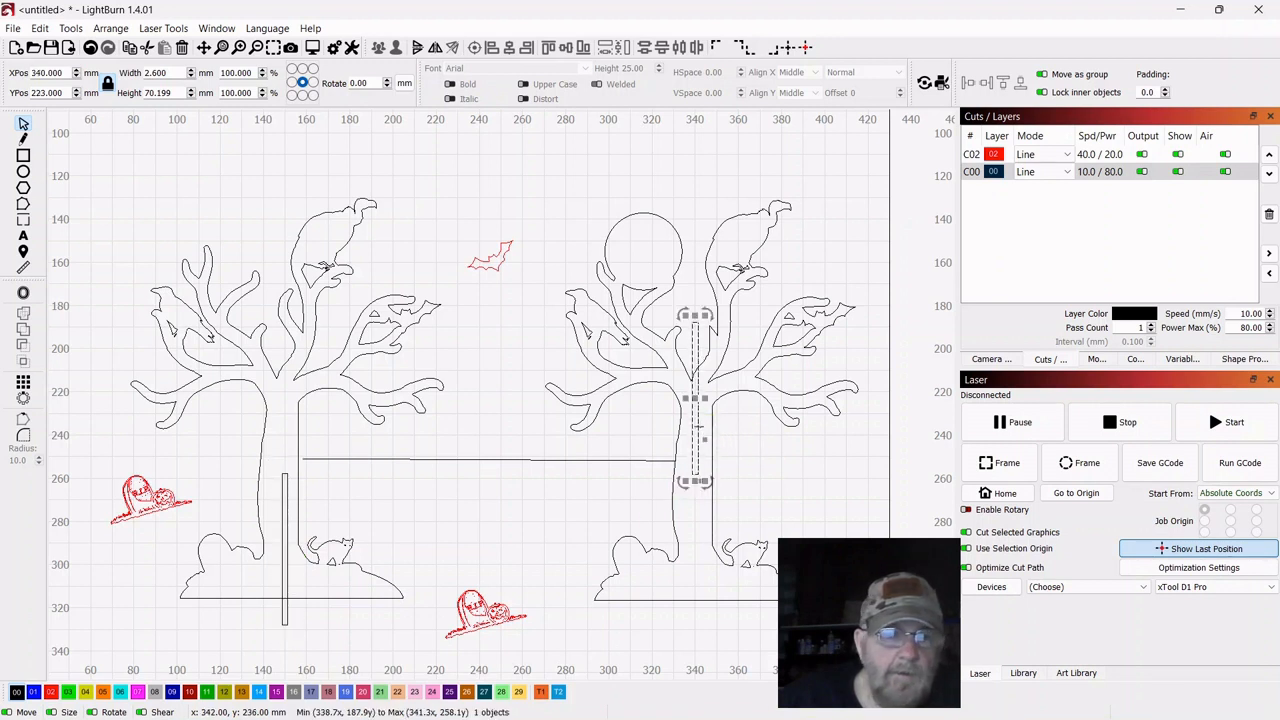
pyautogui.click(287, 532)
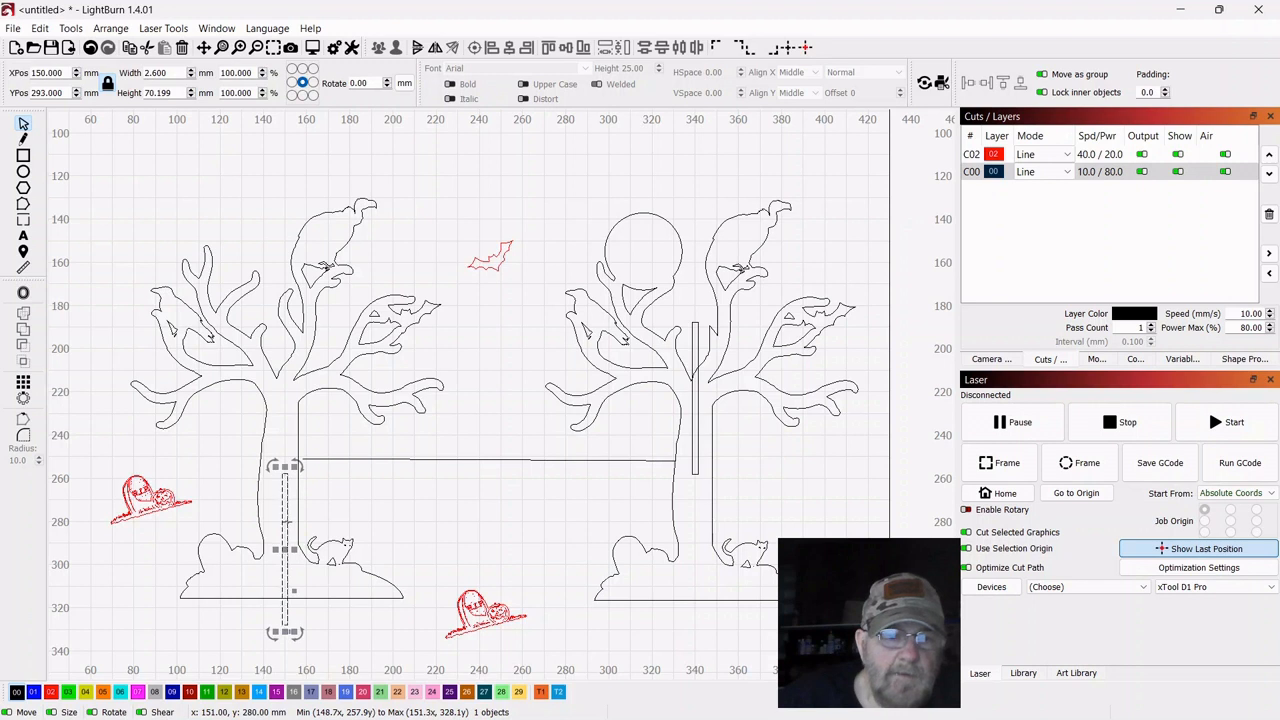
pyautogui.click(395, 523)
pyautogui.click(286, 532)
pyautogui.moveTo(284, 555); pyautogui.dragTo(284, 562)
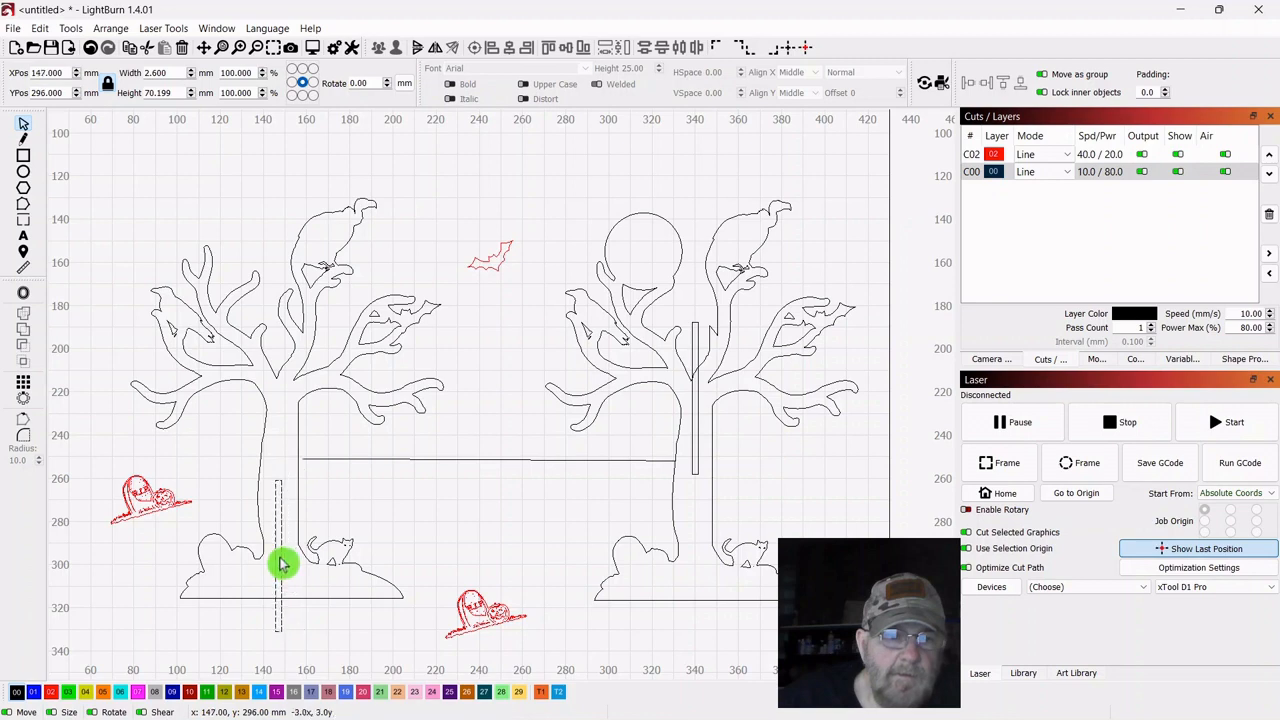
pyautogui.click(336, 481)
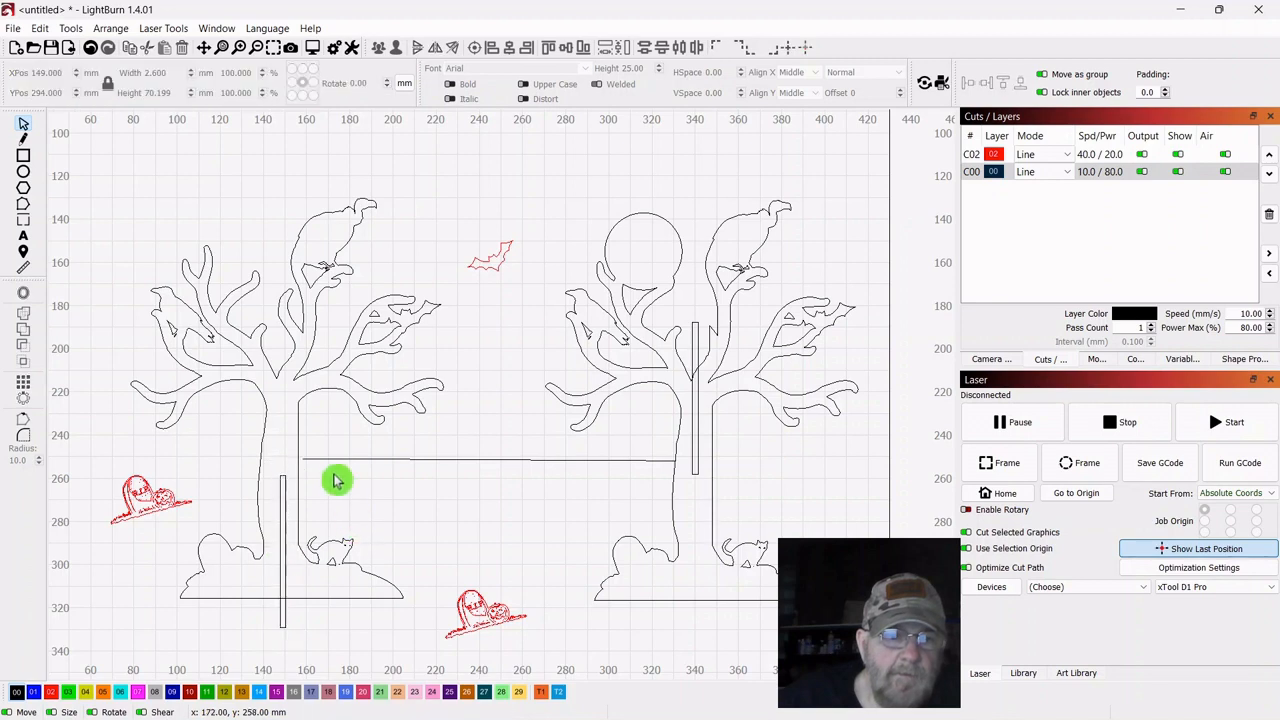
# Subtract the lower slot rectangle from the original tree so the slot opens through its base
pyautogui.click(284, 442)
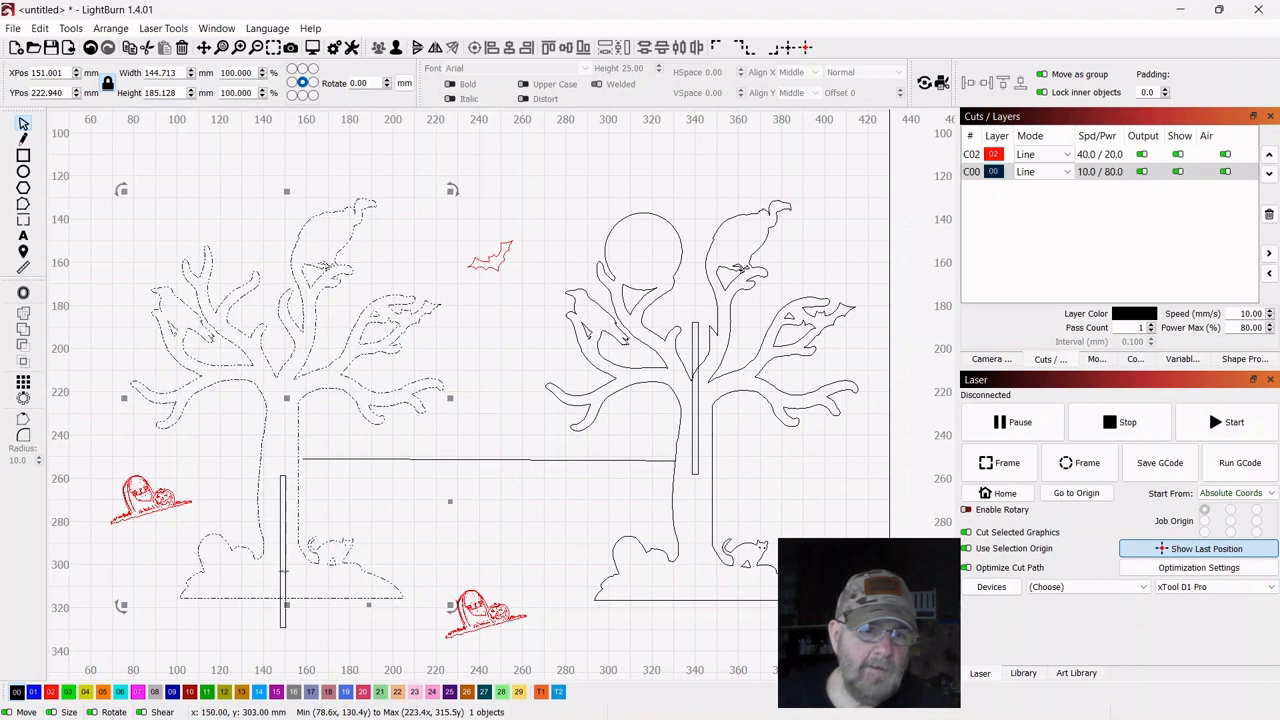
pyautogui.keyDown('shift'); pyautogui.click(284, 571); pyautogui.keyUp('shift')
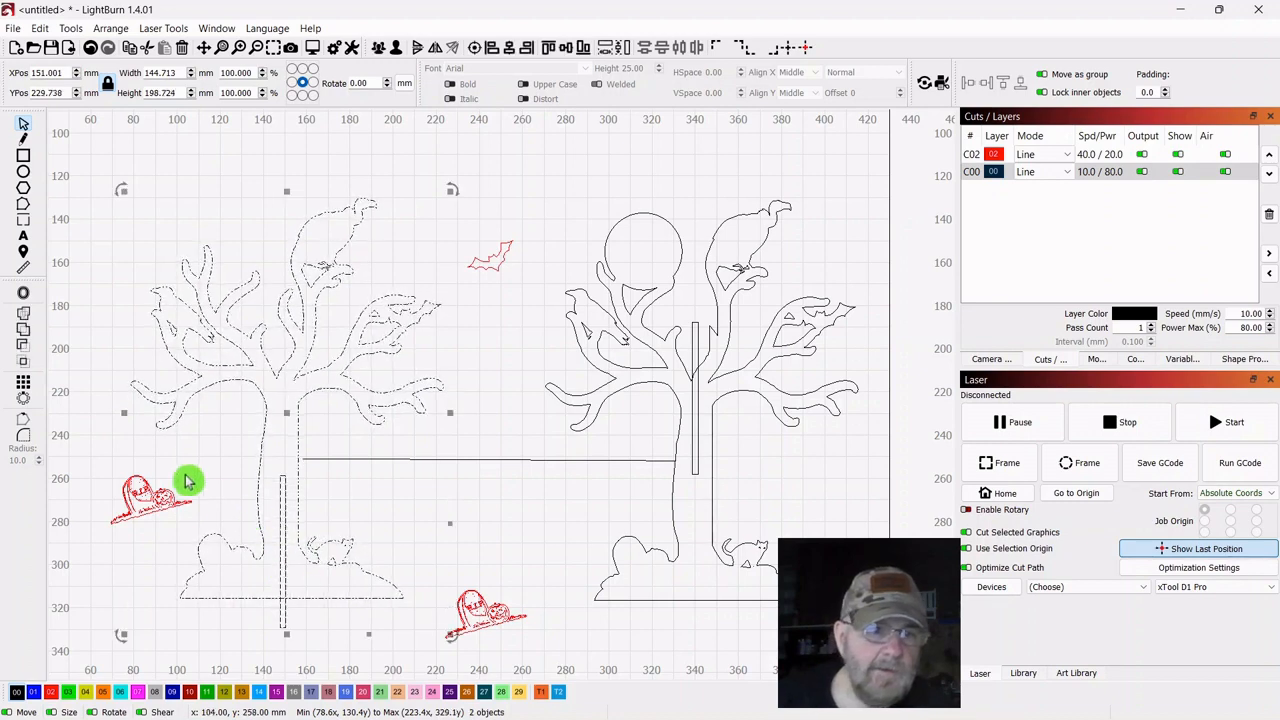
pyautogui.click(22, 350)
pyautogui.click(540, 158)
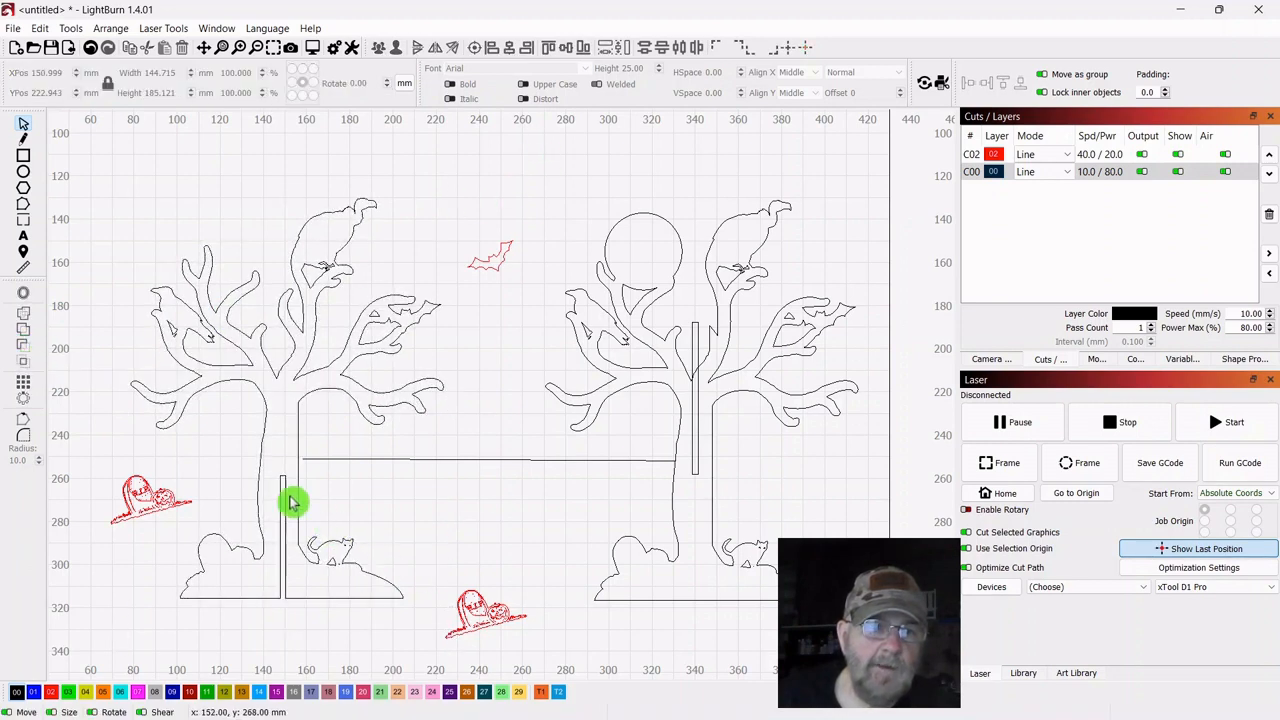
# Subtract the upper slot rectangle from the copied tree with the moon
pyautogui.click(751, 393)
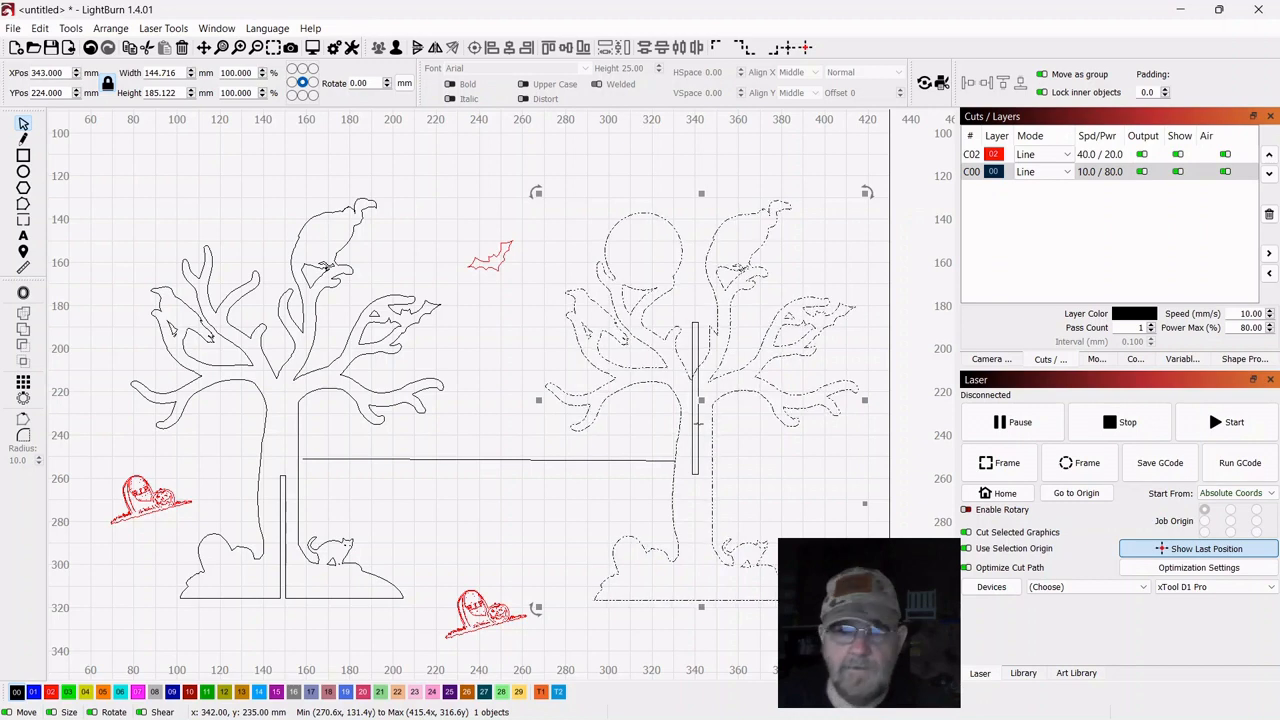
pyautogui.keyDown('shift'); pyautogui.click(698, 424); pyautogui.keyUp('shift')
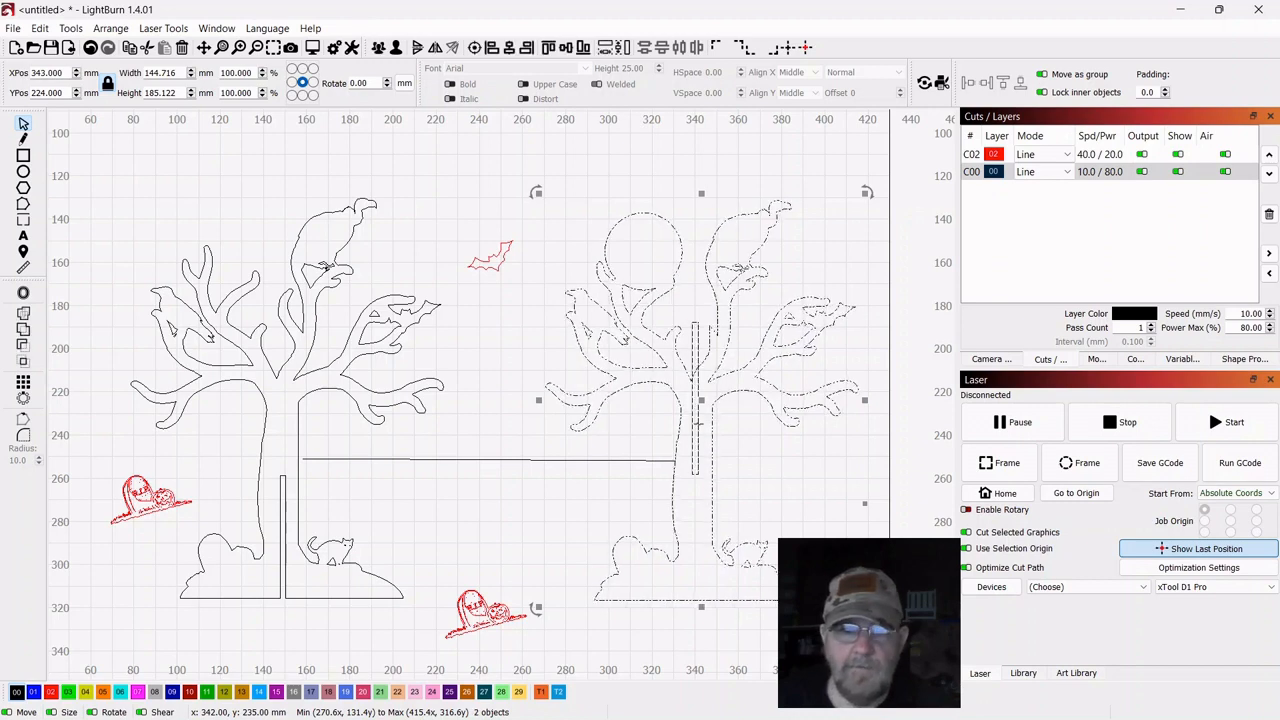
pyautogui.click(25, 349)
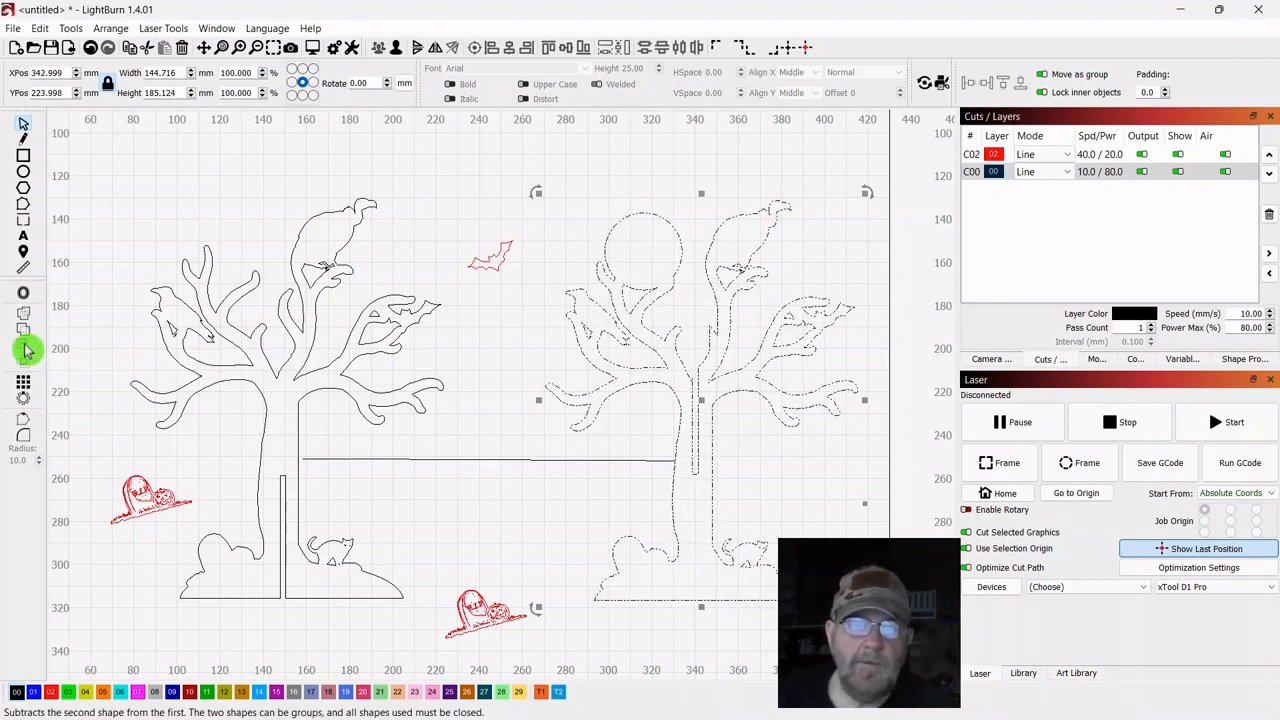
pyautogui.click(282, 180)
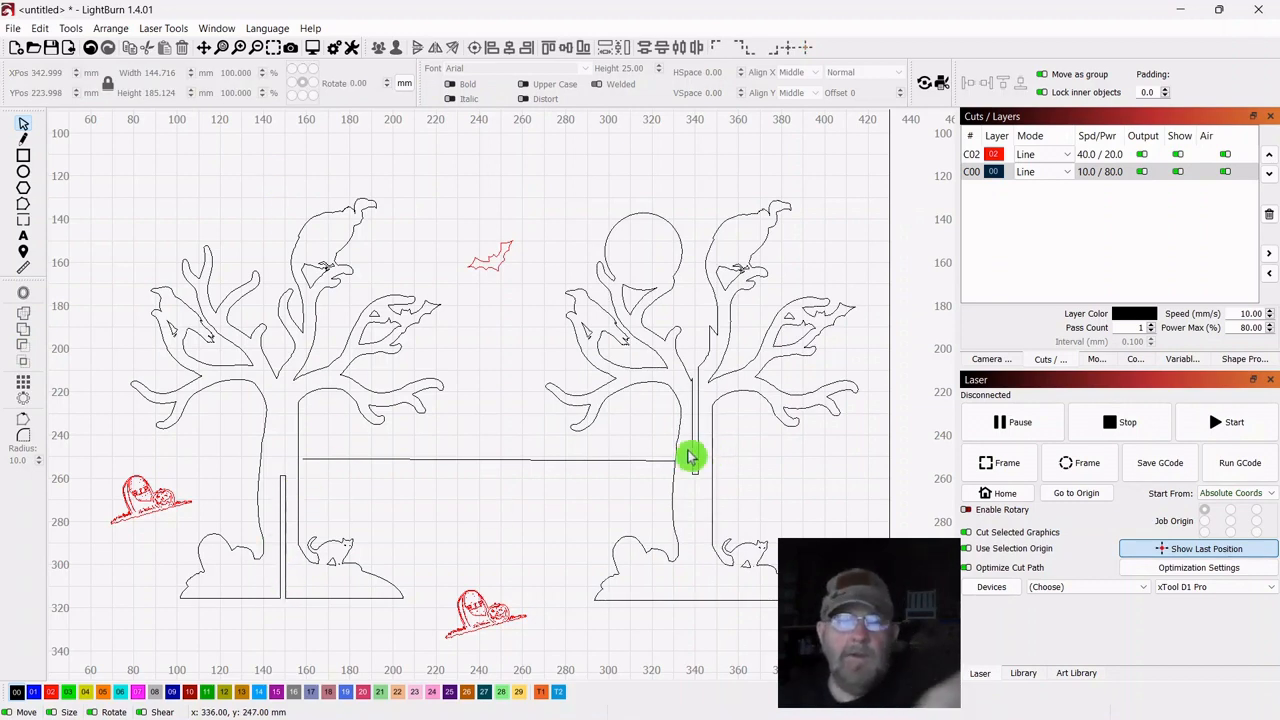
# Overlay the original slotted tree on the copied tree to compare the slots, then move it back to about X 133, Y 217 mm
pyautogui.click(267, 387)
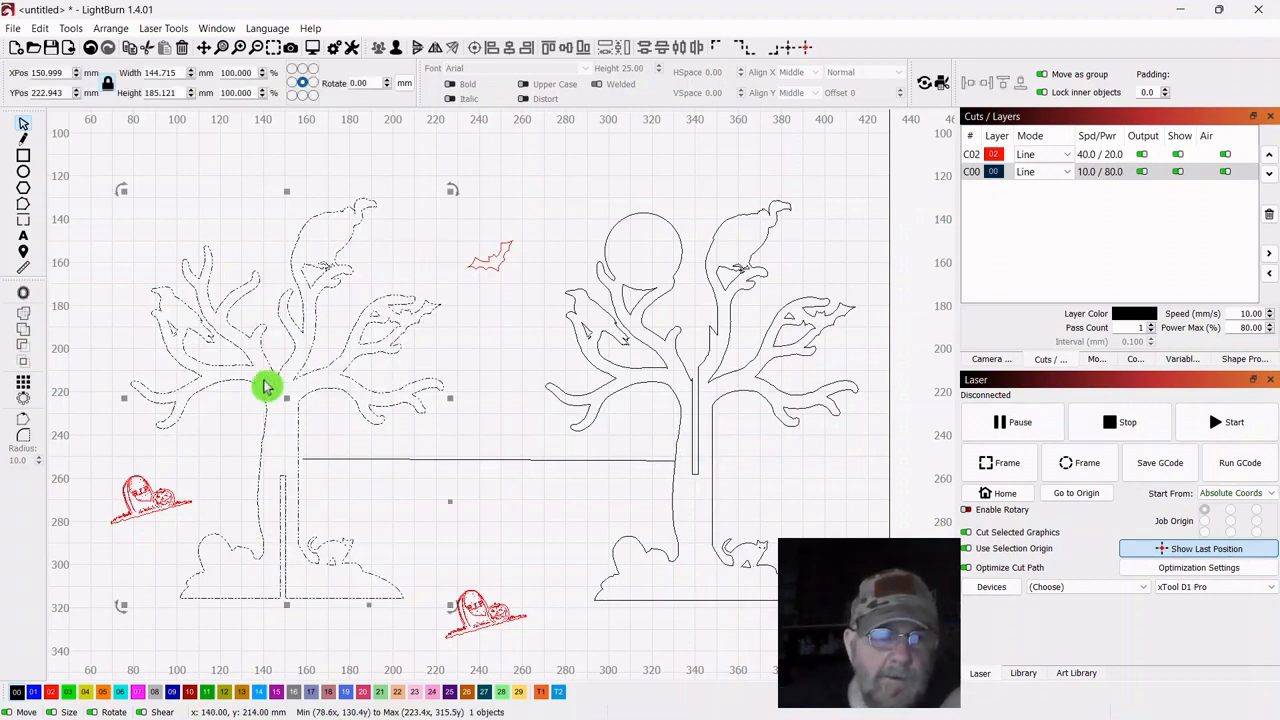
pyautogui.moveTo(287, 396); pyautogui.dragTo(463, 379)
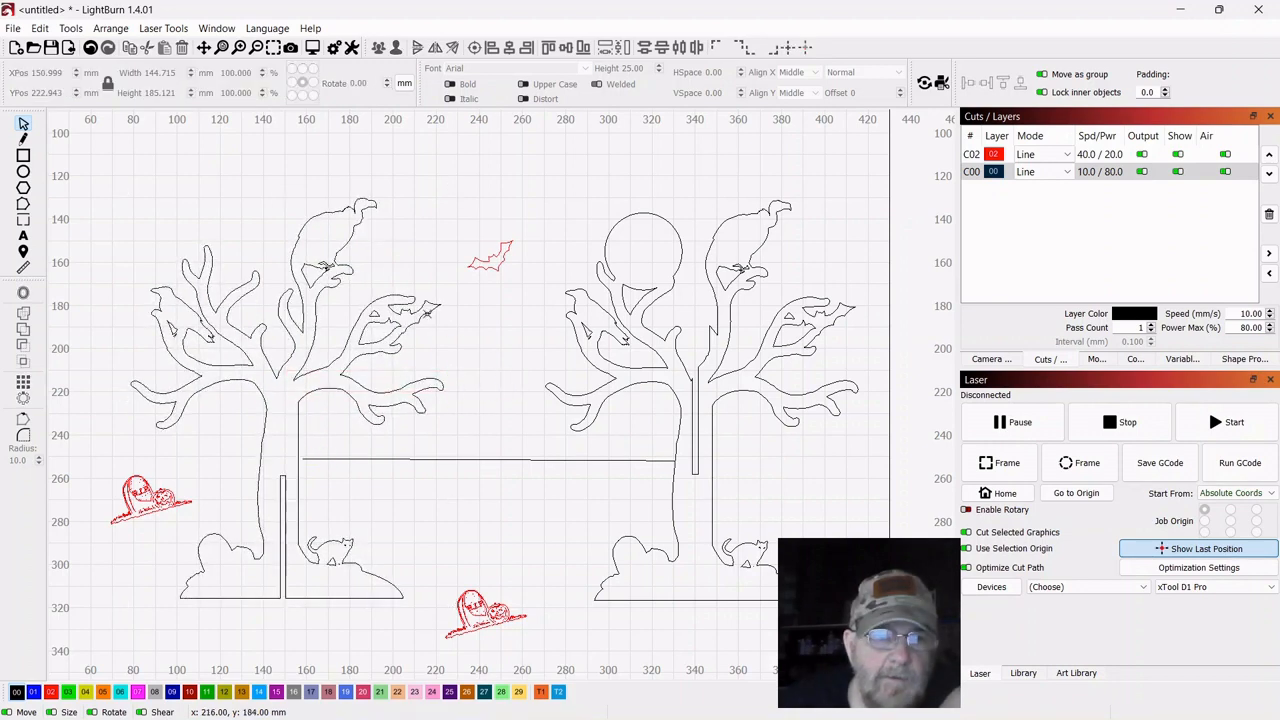
pyautogui.click(266, 380)
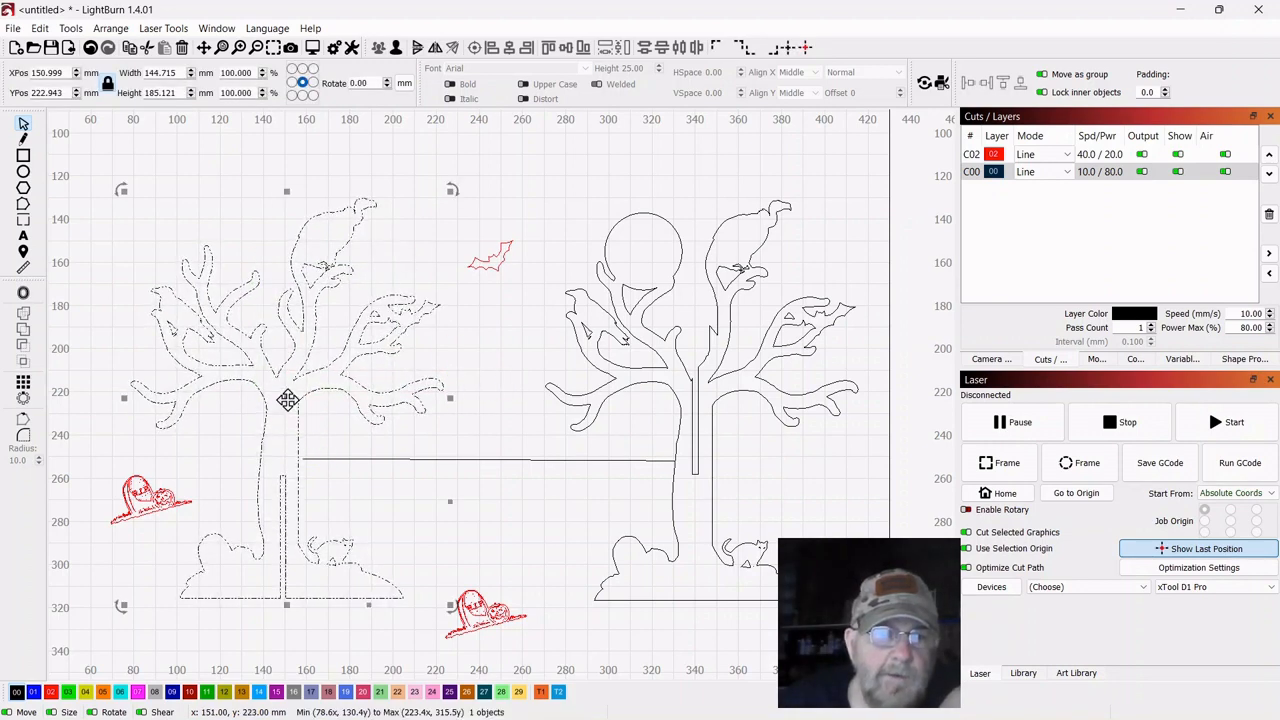
pyautogui.moveTo(287, 400); pyautogui.dragTo(702, 401)
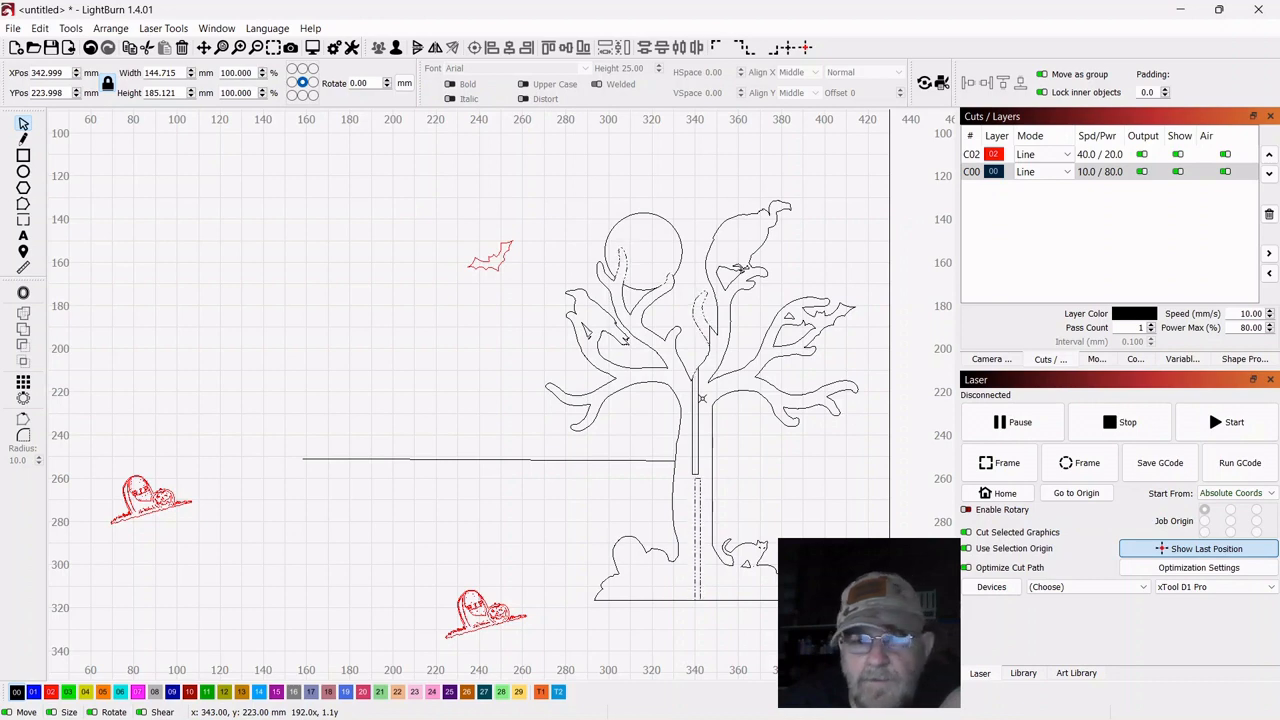
pyautogui.moveTo(702, 397); pyautogui.dragTo(251, 392)
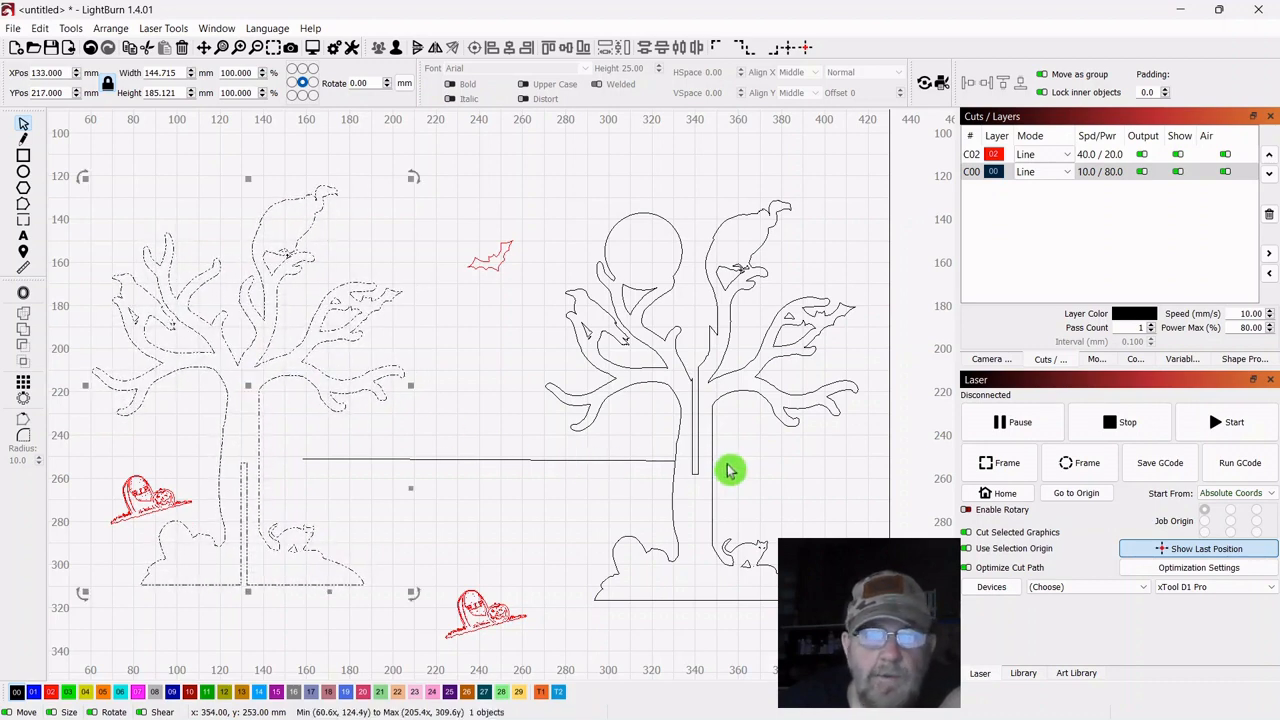
# Undo the tree moves and the slot subtraction on the copied tree
pyautogui.click(788, 476)
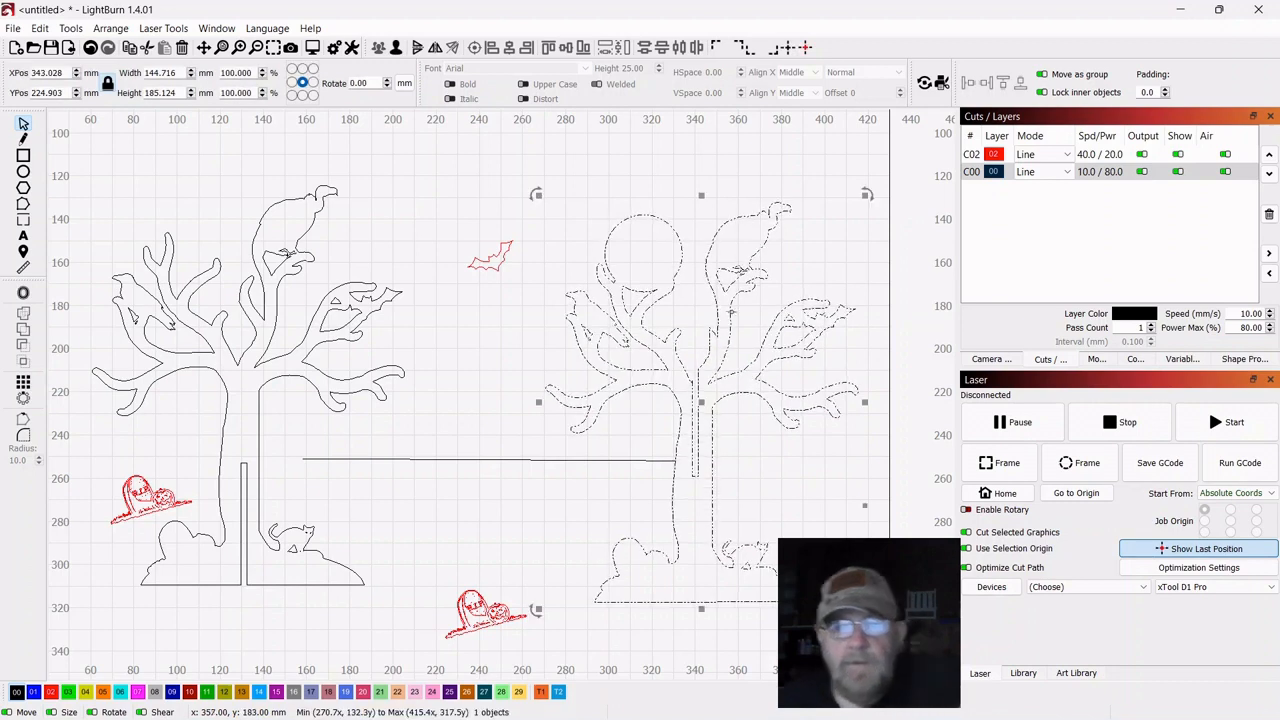
pyautogui.click(748, 326)
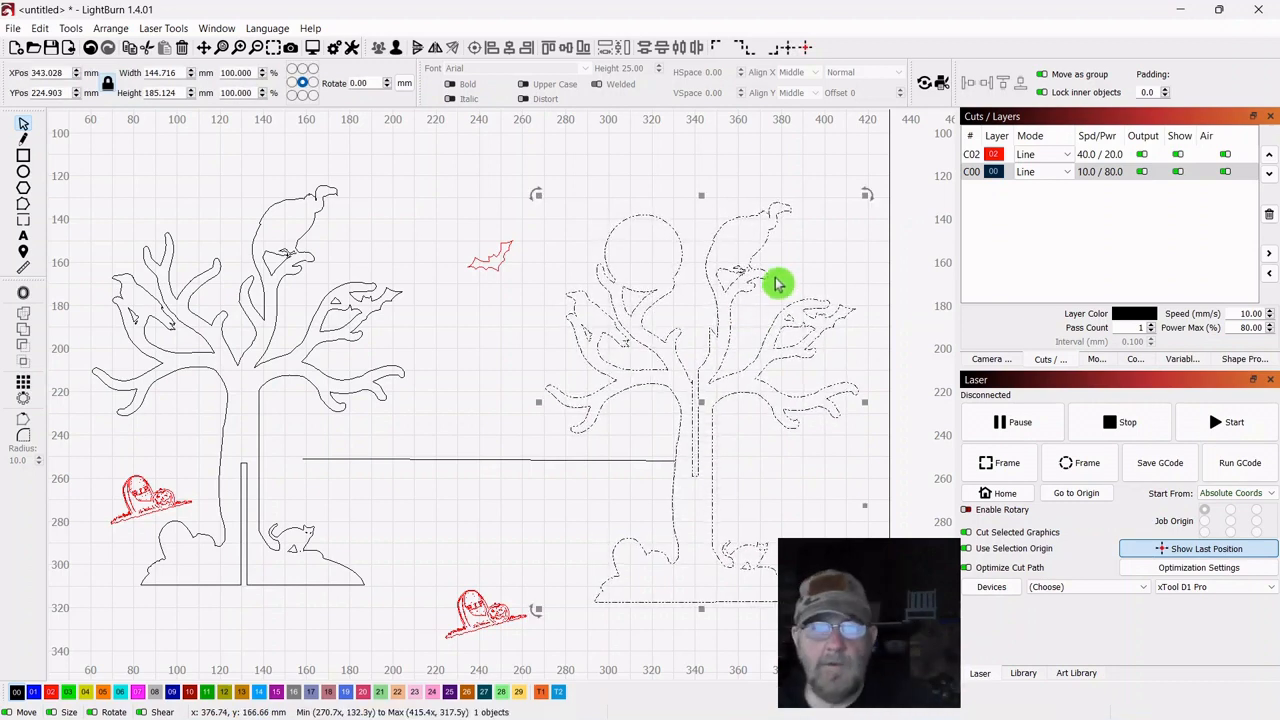
pyautogui.click(778, 289)
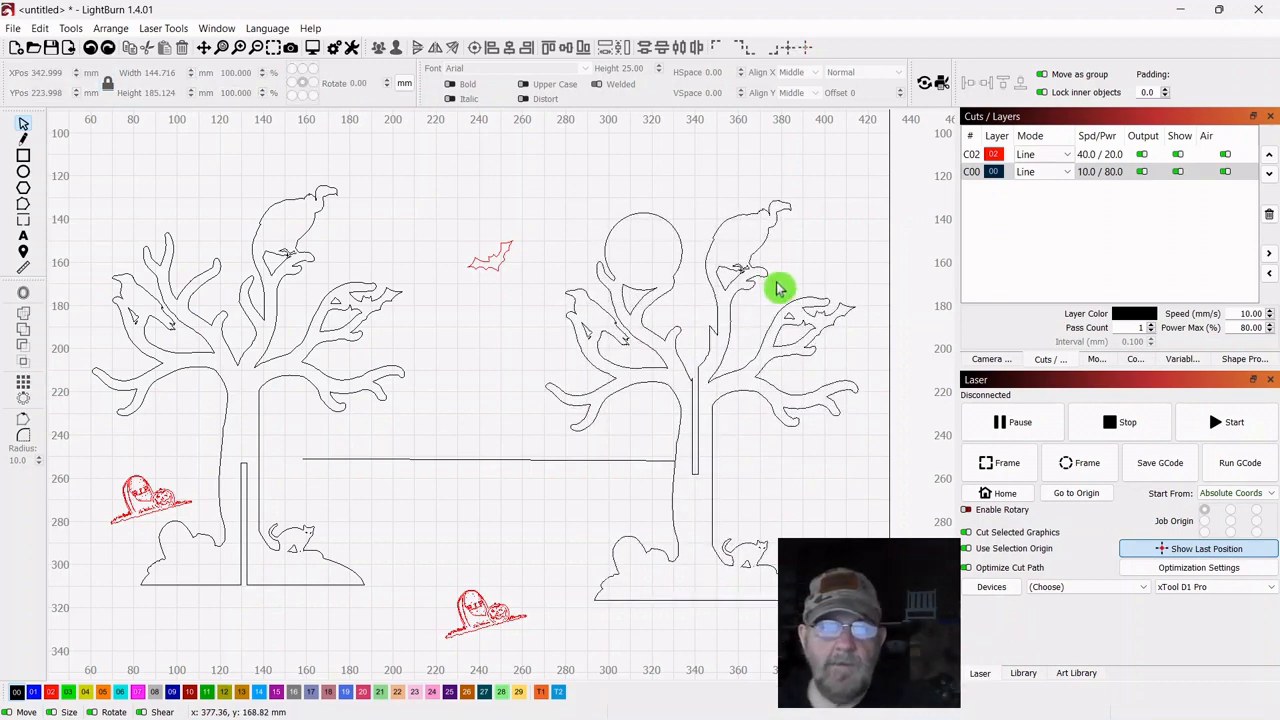
pyautogui.hotkey('ctrl', 'z')
pyautogui.hotkey('ctrl', 'z')
pyautogui.hotkey('ctrl', 'z')
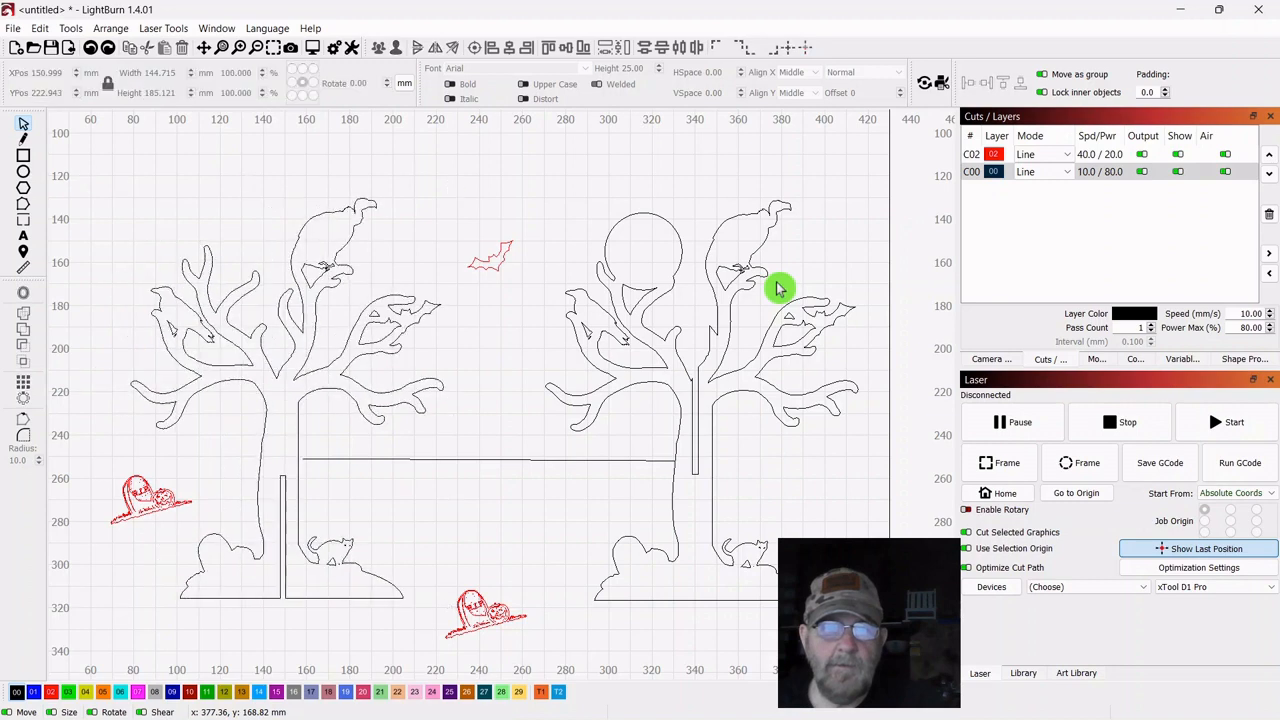
pyautogui.hotkey('ctrl', 'z')
pyautogui.click(761, 325)
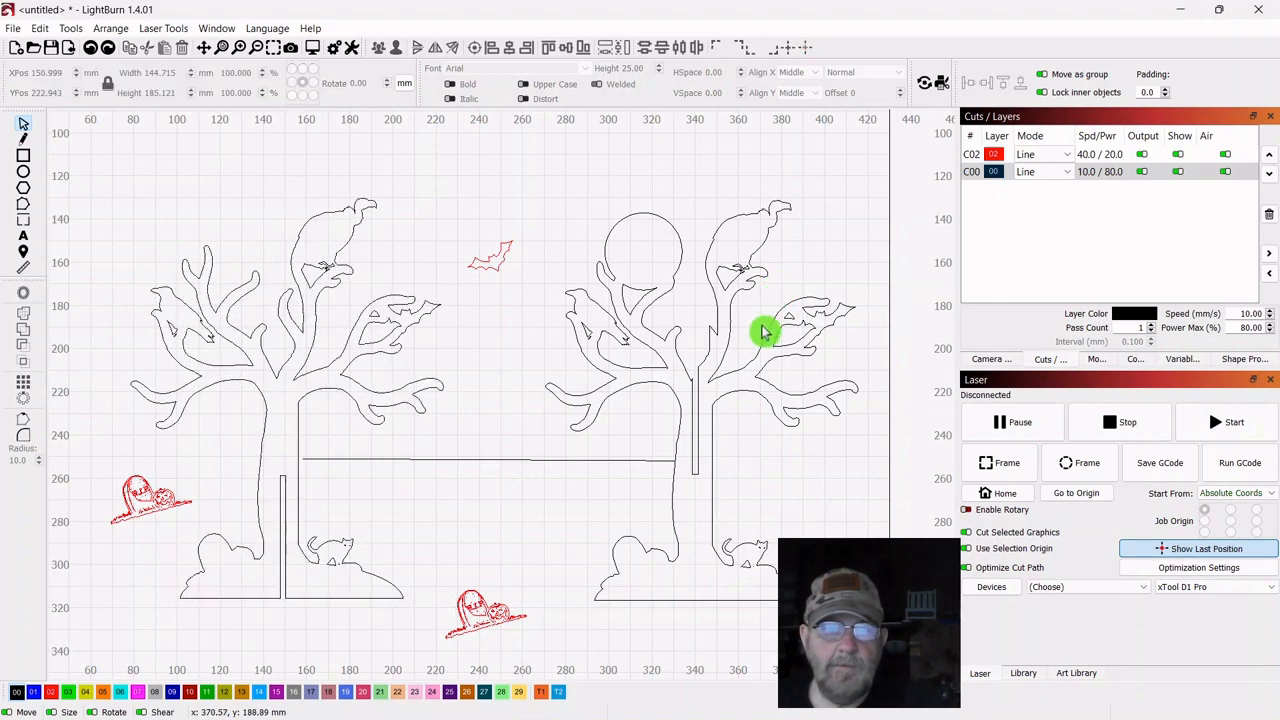
pyautogui.click(765, 324)
pyautogui.hotkey('ctrl', 'z')
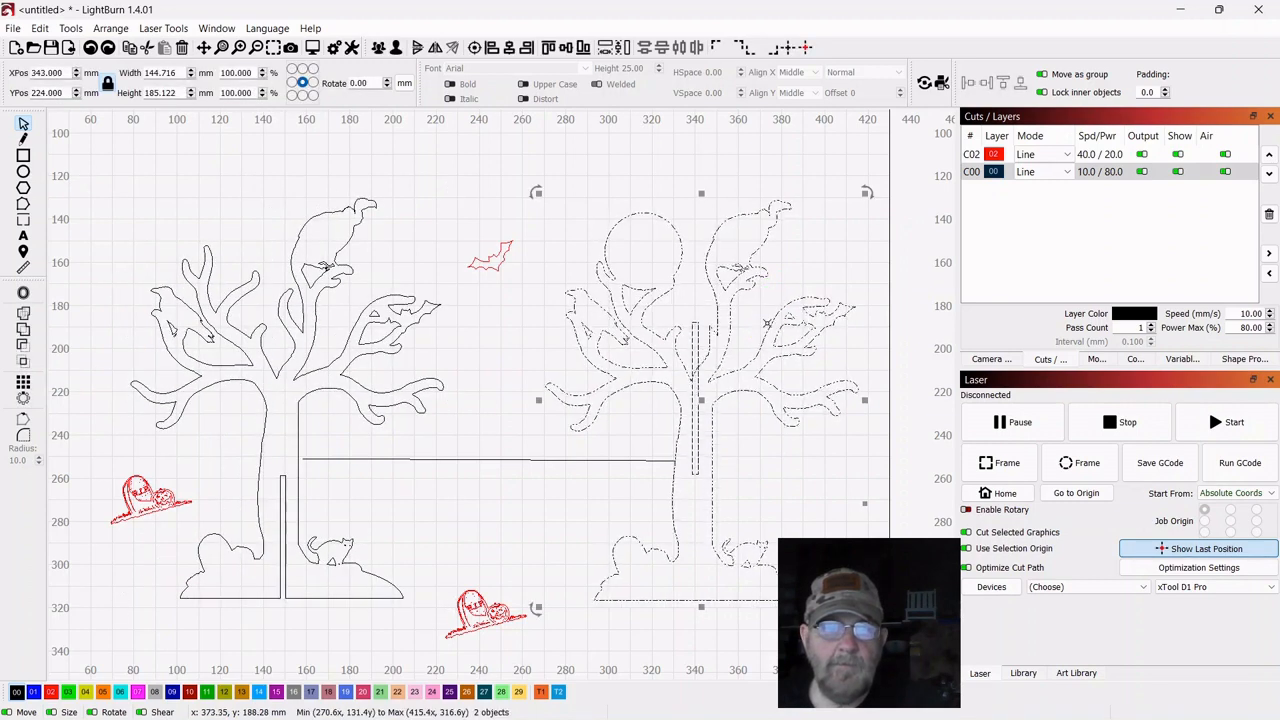
# Lower the slot rectangle on the copied tree's trunk to about X 340, Y 234 mm
pyautogui.click(806, 170)
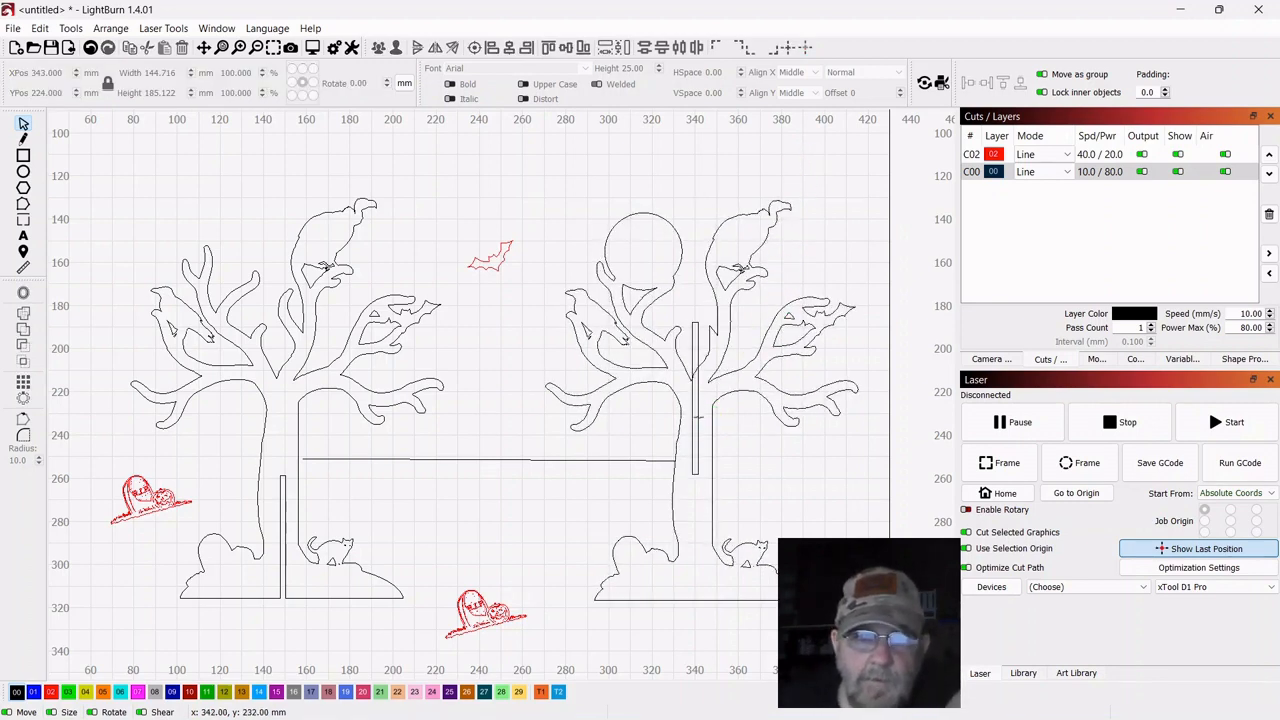
pyautogui.click(698, 416)
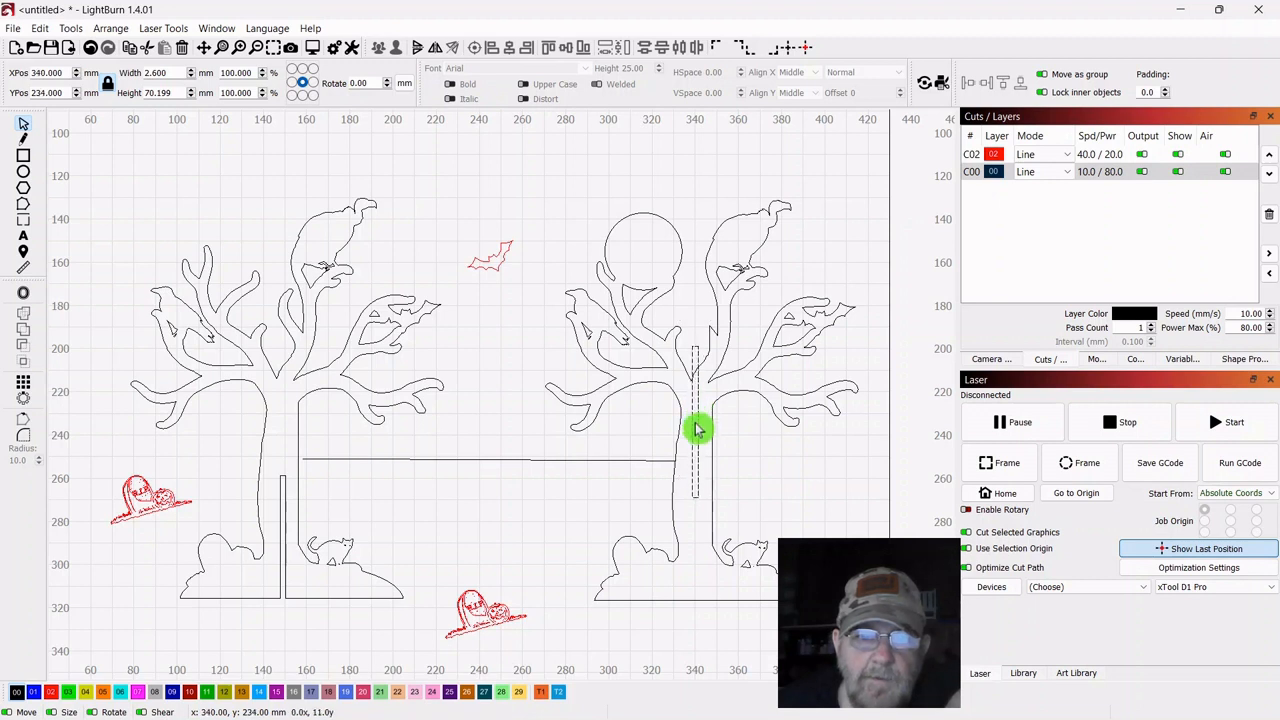
pyautogui.click(856, 196)
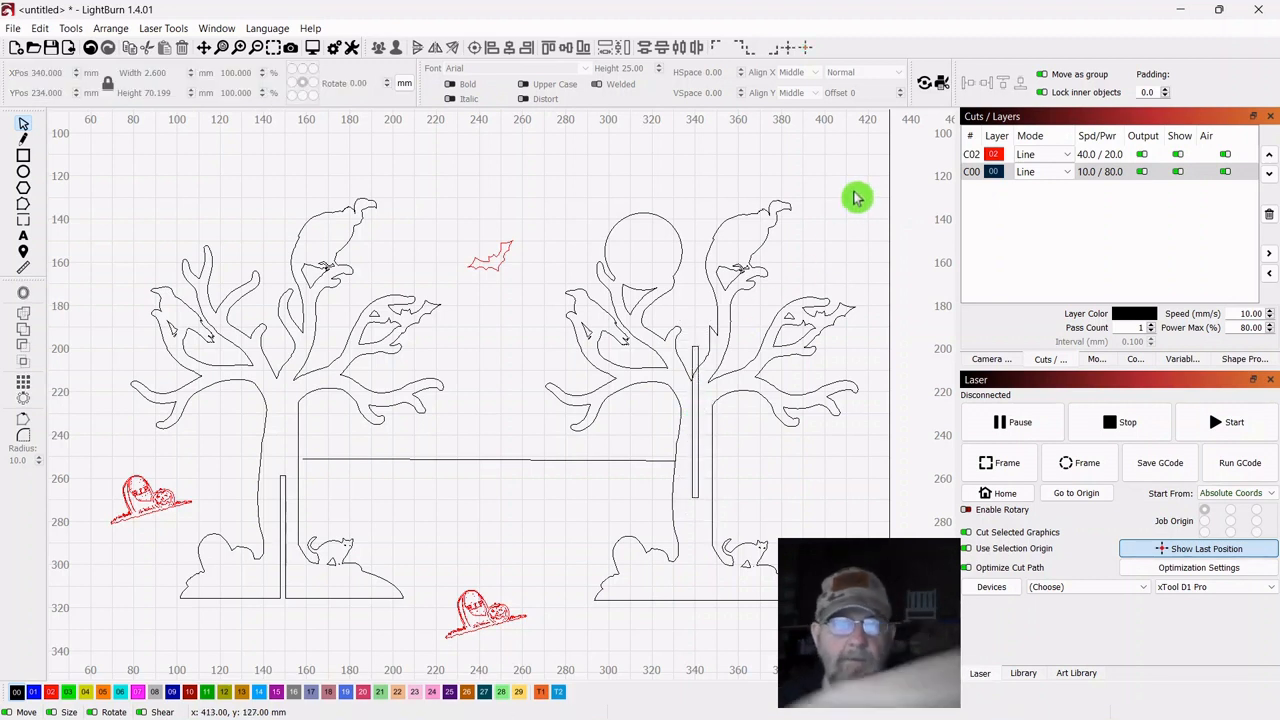
# Subtract the lowered slot rectangle from the trunk of the copied tree with the moon
pyautogui.click(722, 390)
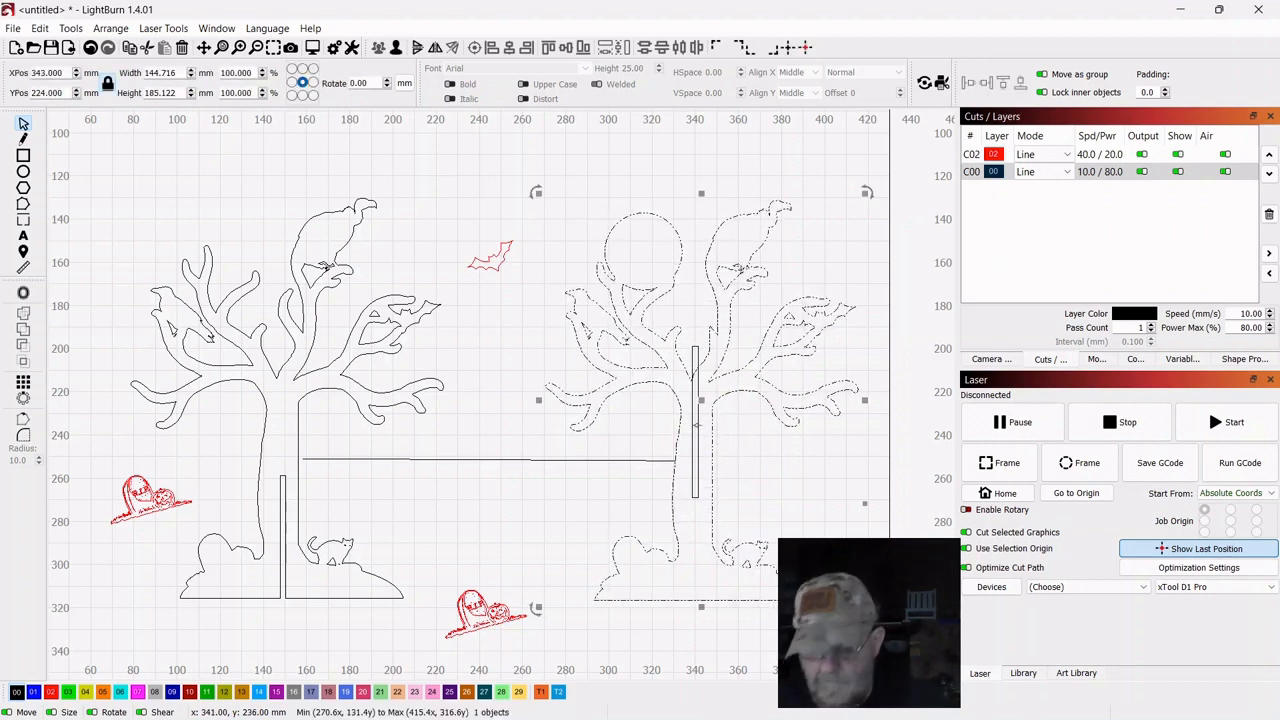
pyautogui.keyDown('shift'); pyautogui.click(697, 431); pyautogui.keyUp('shift')
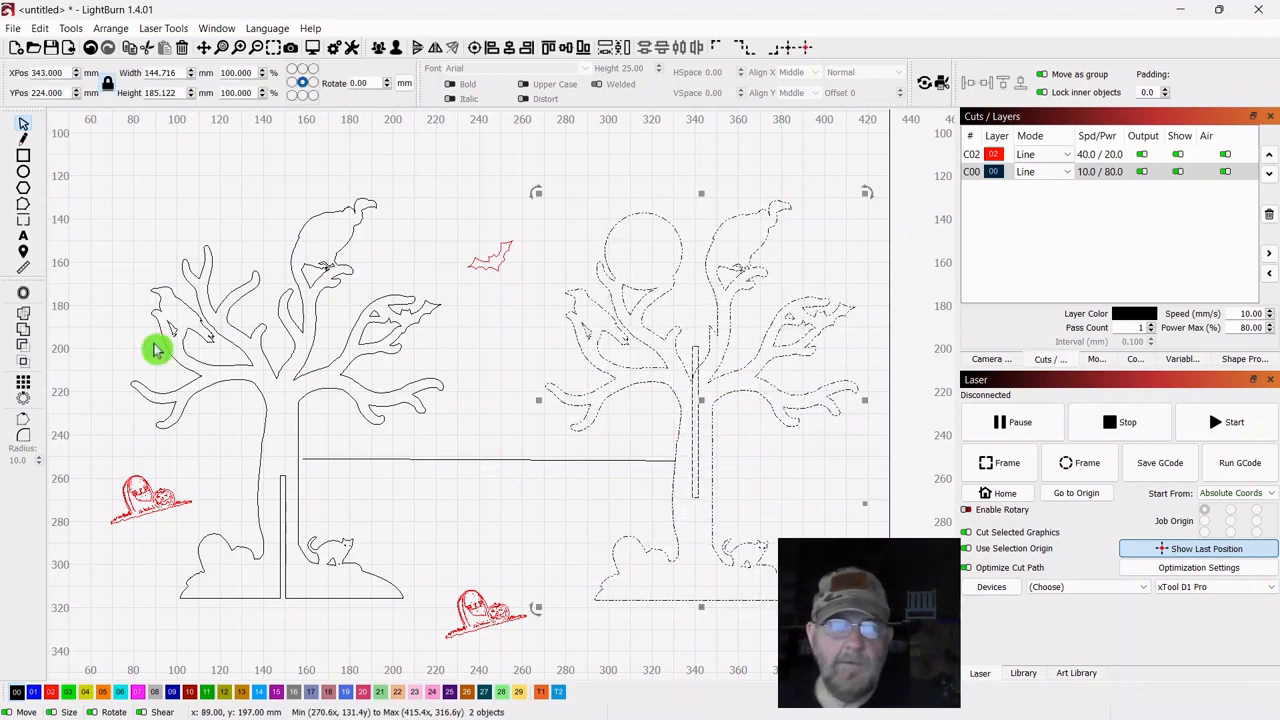
pyautogui.click(23, 352)
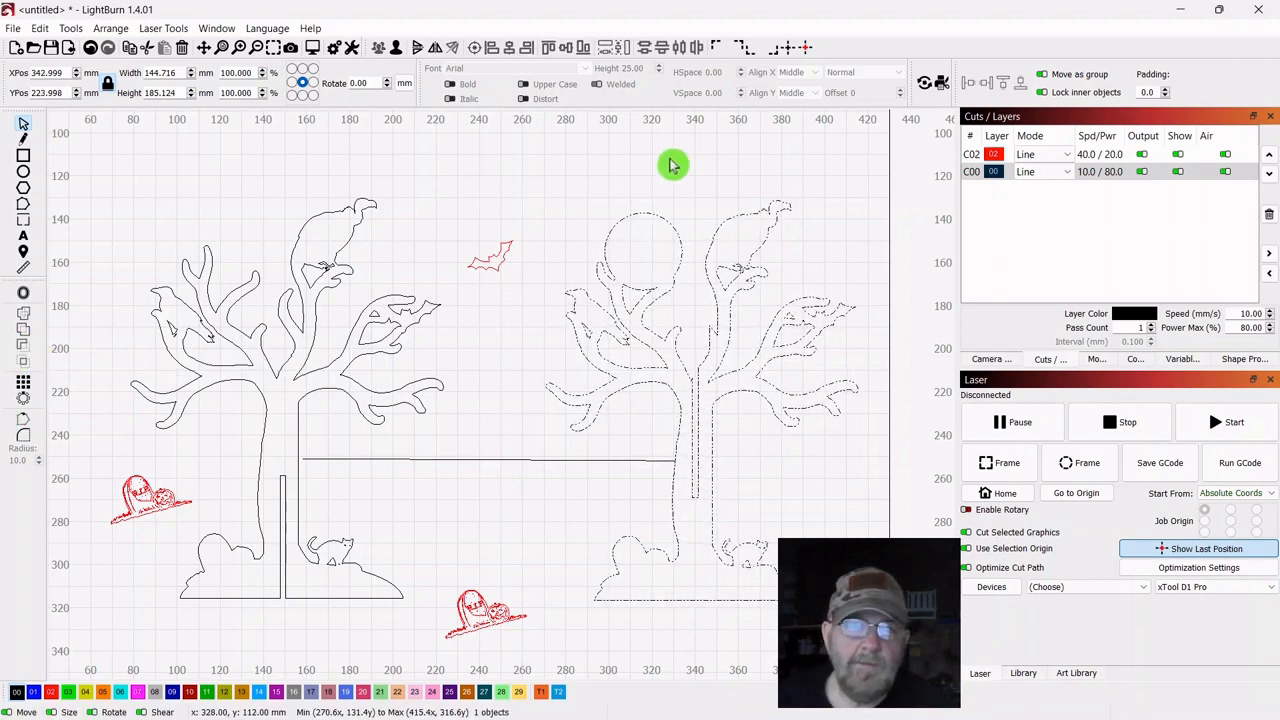
# Move the original slotted tree to about X 144, Y 207 mm and delete the horizontal guide line between the trunks
pyautogui.click(212, 390)
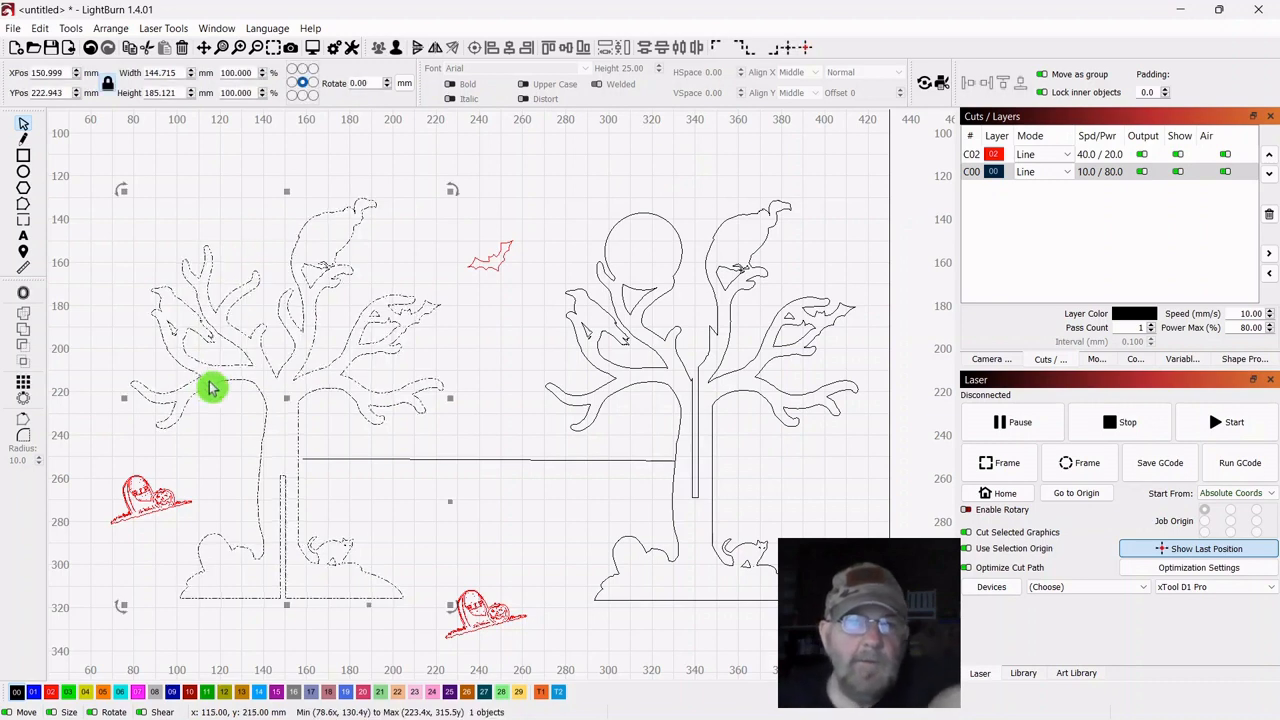
pyautogui.moveTo(288, 404); pyautogui.dragTo(271, 361)
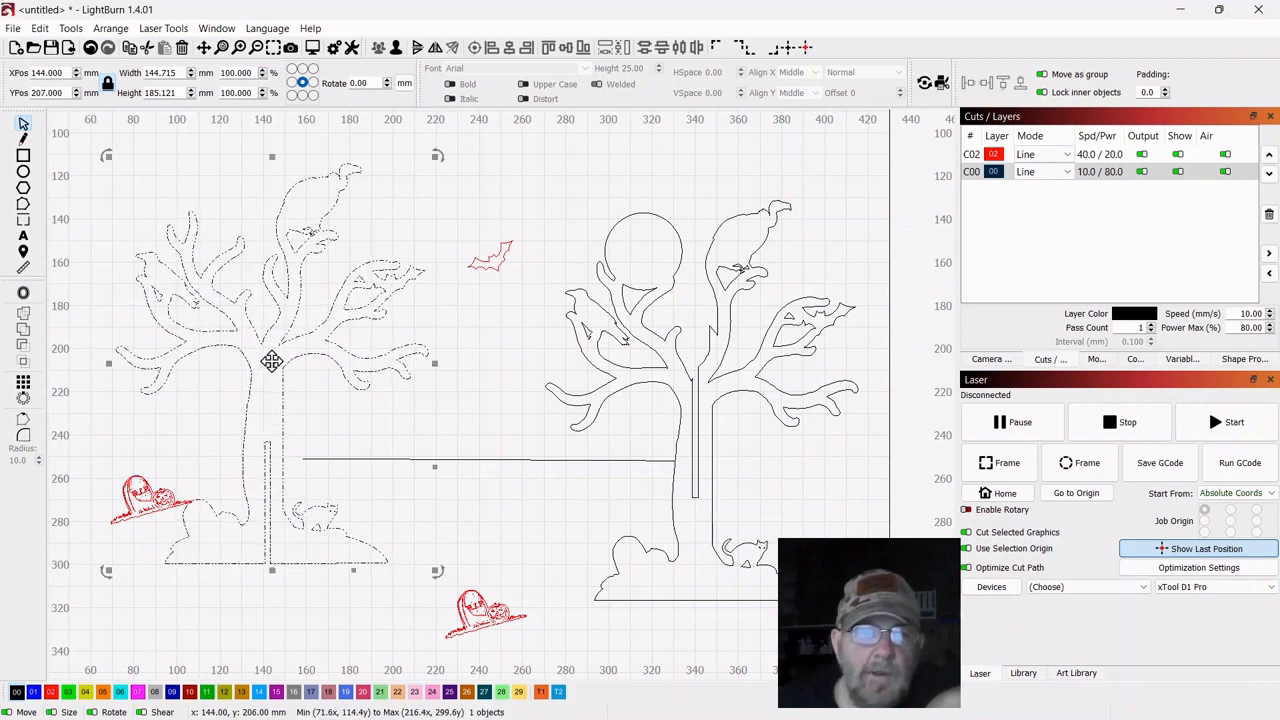
pyautogui.click(491, 363)
pyautogui.moveTo(489, 440); pyautogui.dragTo(455, 492)
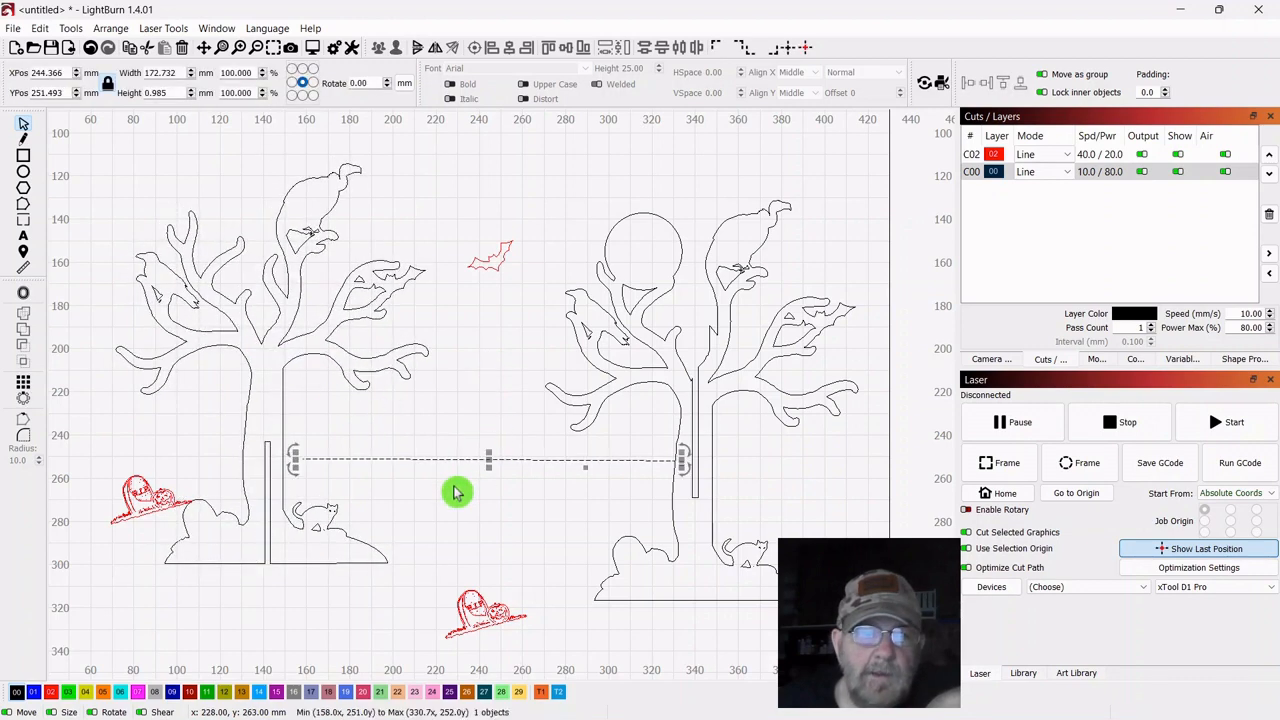
pyautogui.rightClick(486, 457)
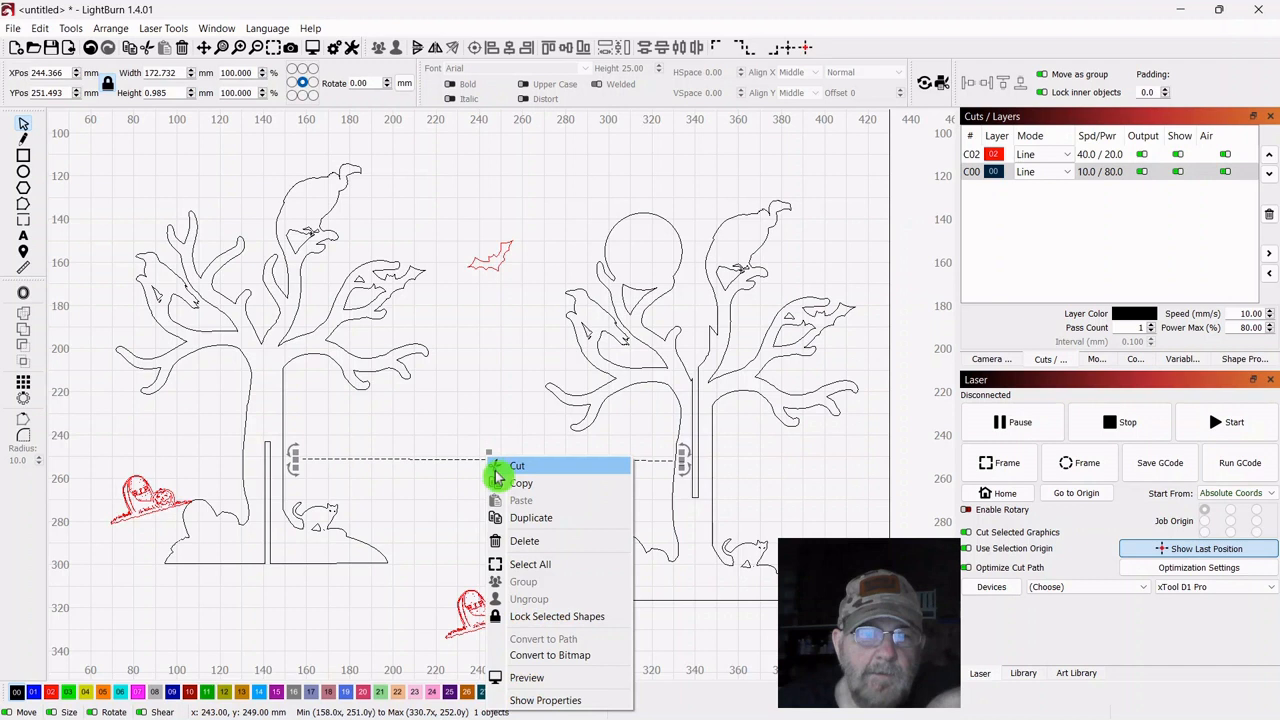
pyautogui.click(507, 542)
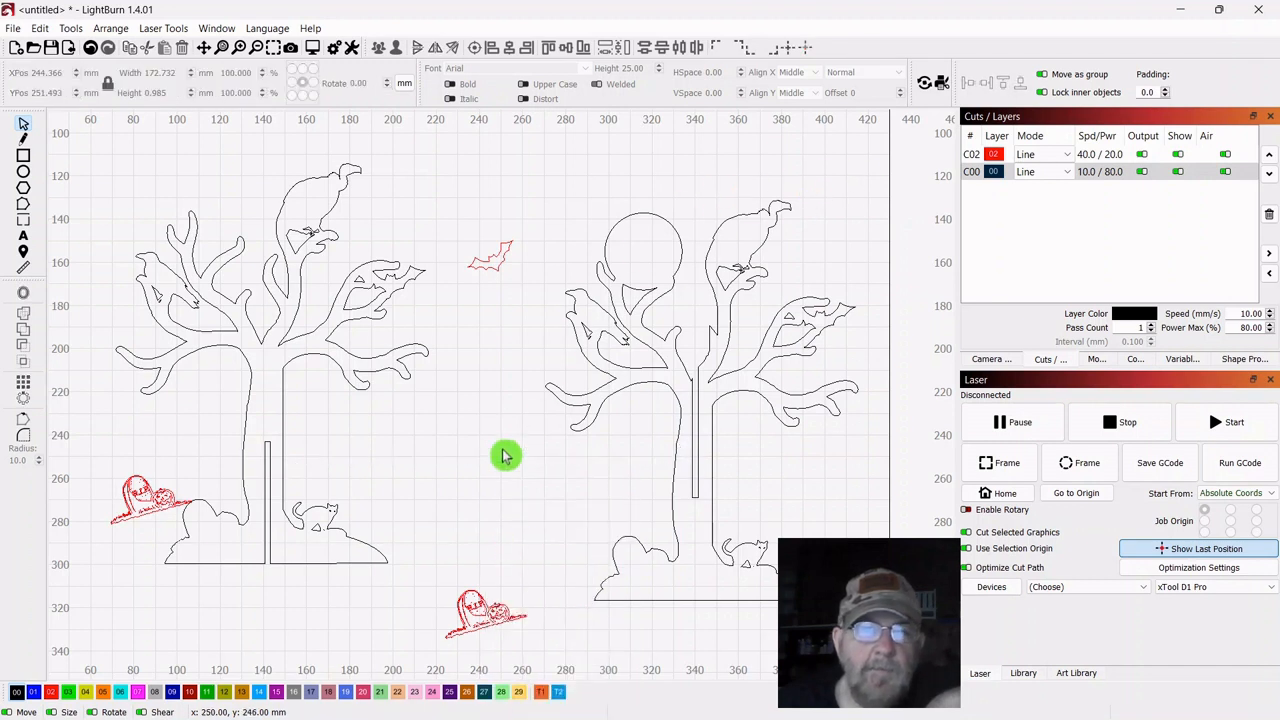
# Place the bat inside the moon at about X 315, Y 154 mm and the lower tombstone on the moon tree's base at about X 316, Y 299 mm
pyautogui.moveTo(531, 231); pyautogui.dragTo(473, 302)
pyautogui.moveTo(492, 258); pyautogui.dragTo(600, 260)
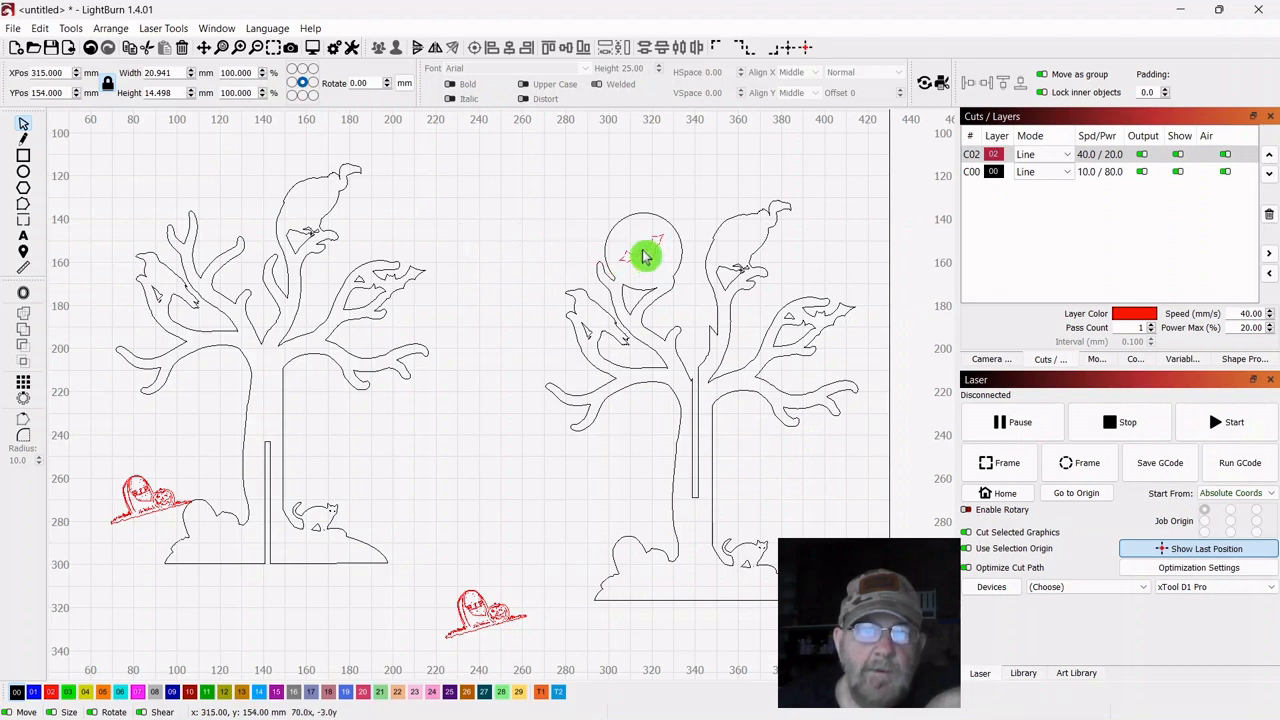
pyautogui.click(457, 494)
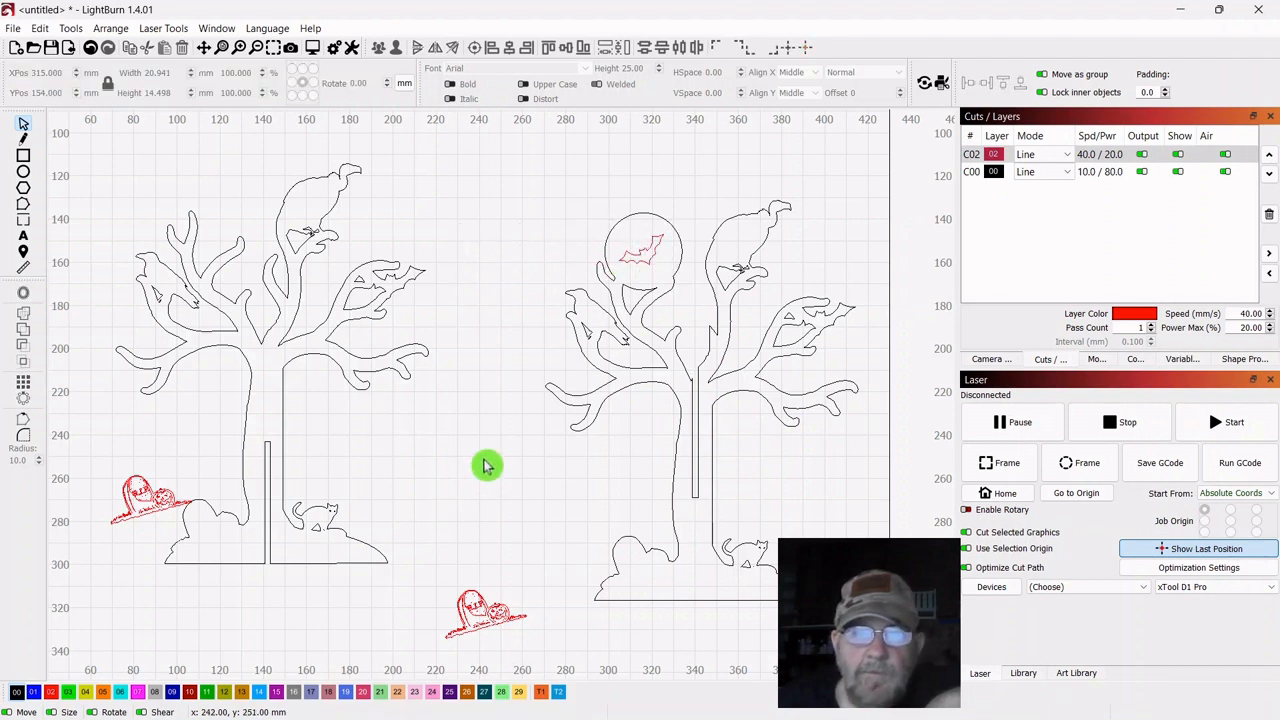
pyautogui.moveTo(463, 578); pyautogui.dragTo(449, 662)
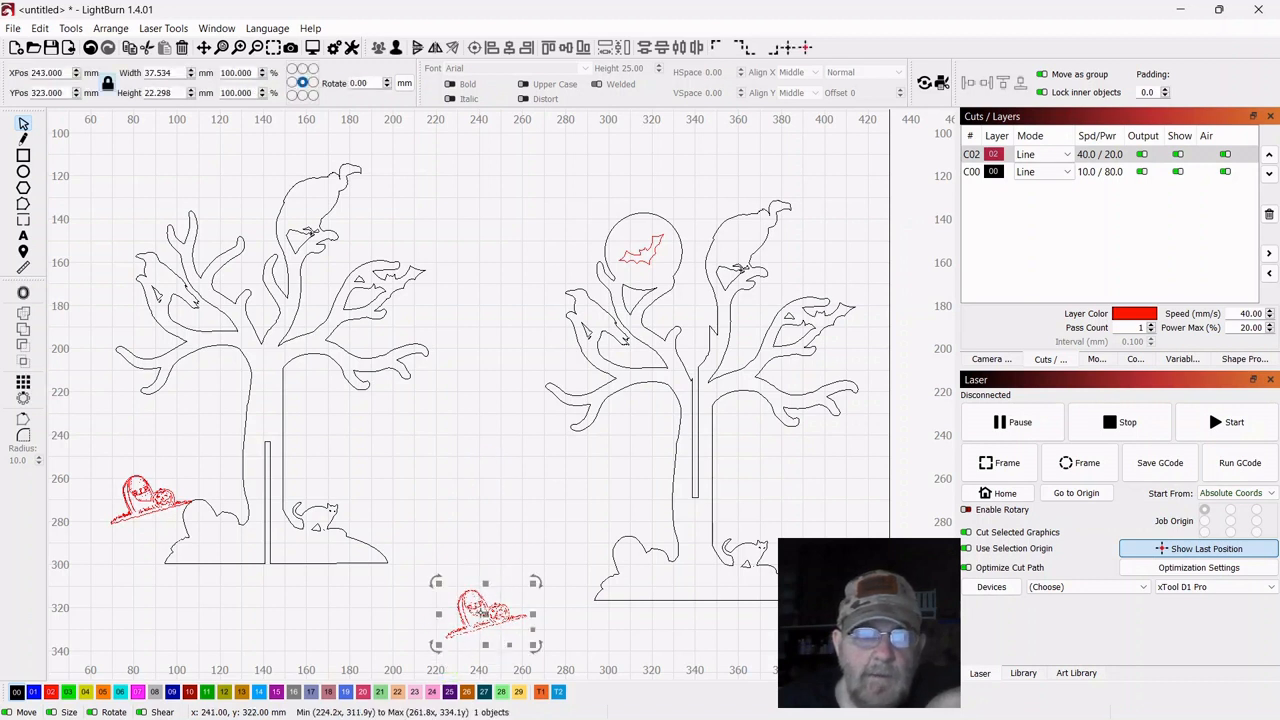
pyautogui.moveTo(485, 617); pyautogui.dragTo(647, 570)
pyautogui.click(543, 499)
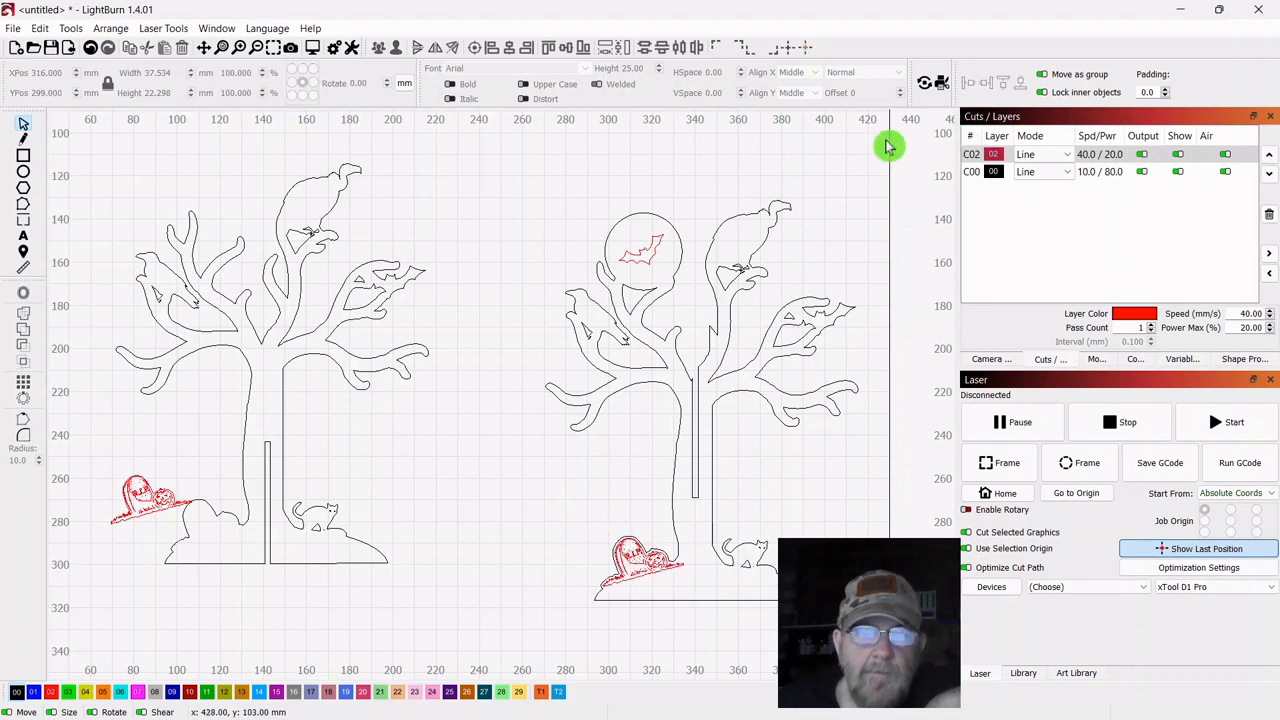
# Group the moon tree with its bat and tombstone engravings
pyautogui.moveTo(875, 149); pyautogui.dragTo(530, 620)
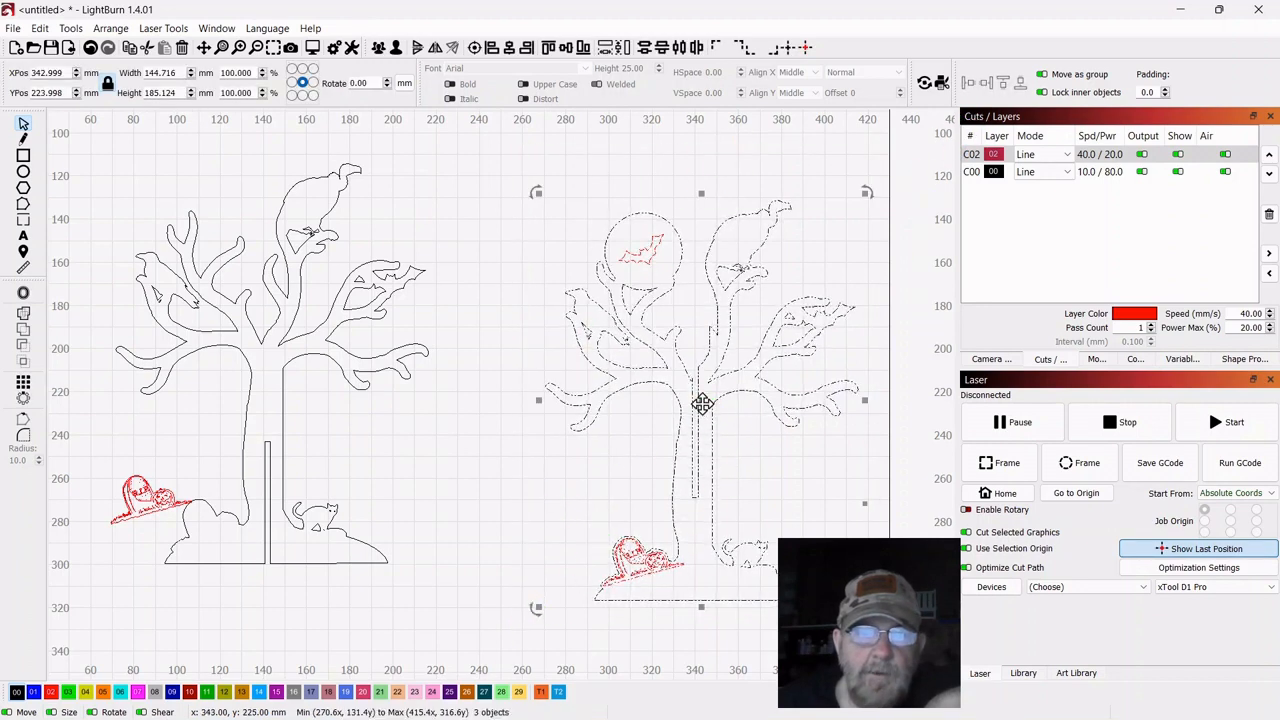
pyautogui.rightClick(703, 401)
pyautogui.click(743, 531)
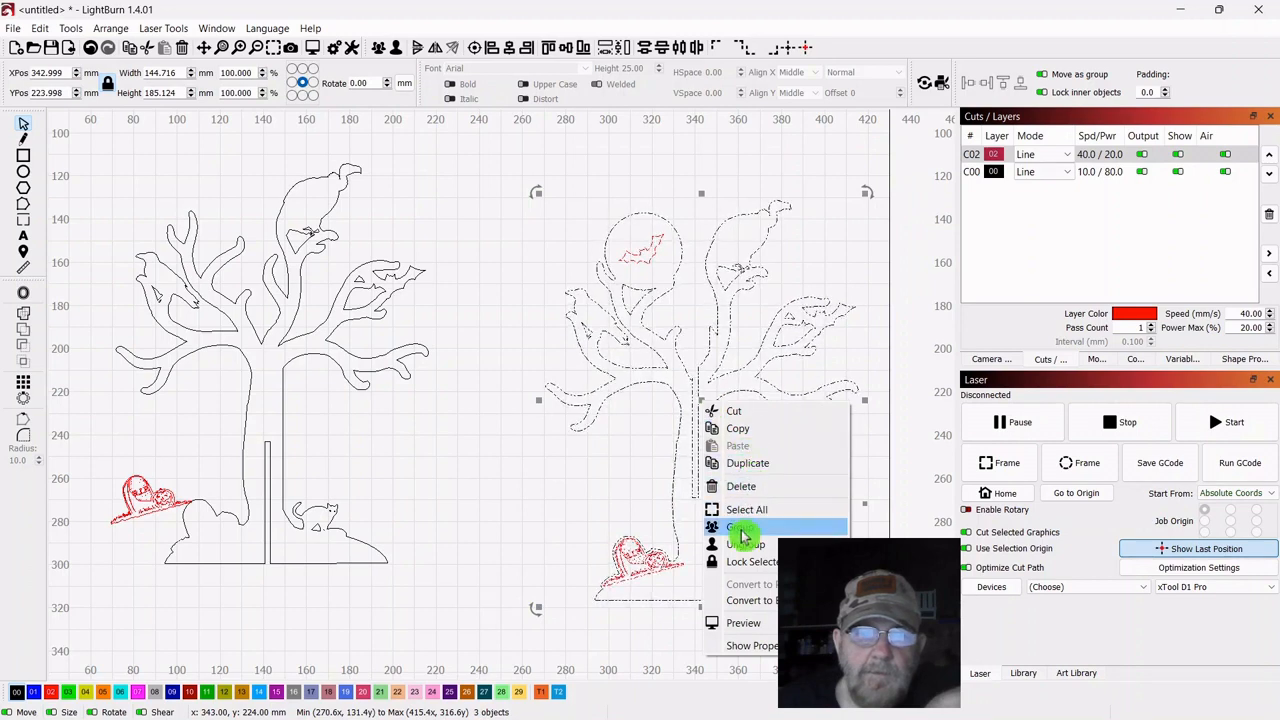
pyautogui.click(514, 323)
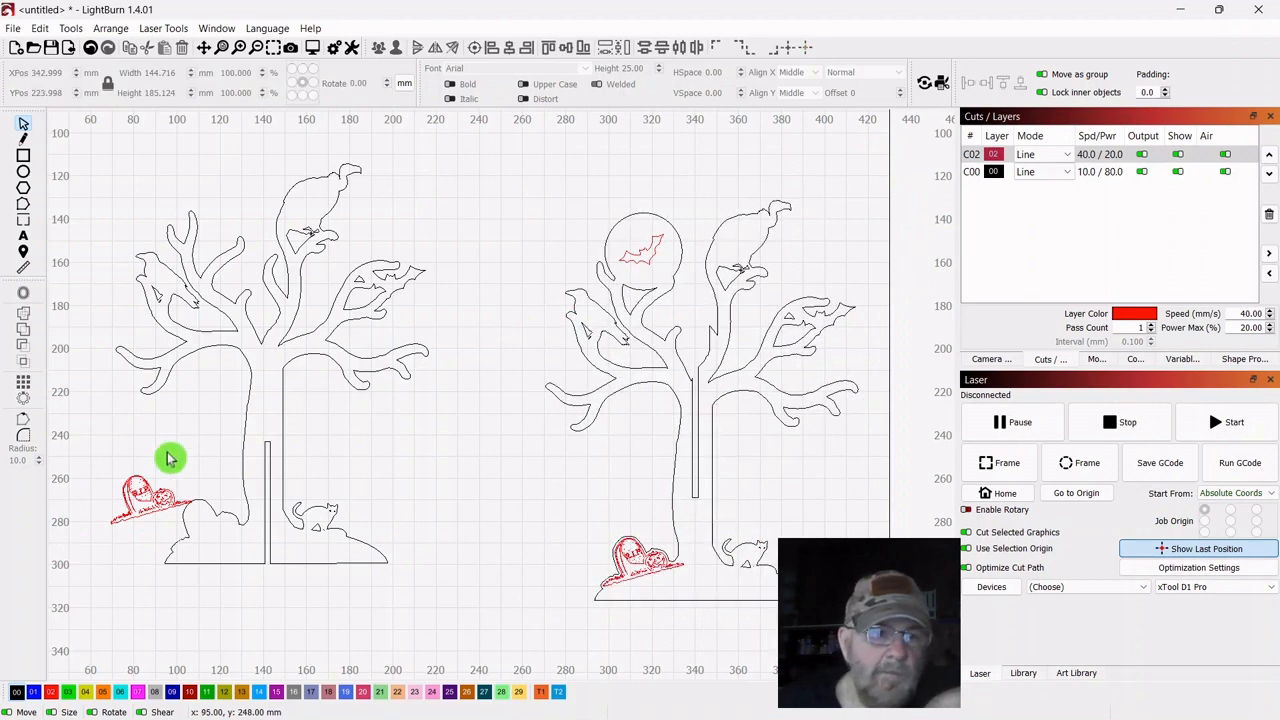
# Place the remaining tombstone on the original tree's base at about X 117, Y 283 mm and group it with that tree
pyautogui.click(127, 520)
pyautogui.moveTo(155, 498); pyautogui.dragTo(222, 534)
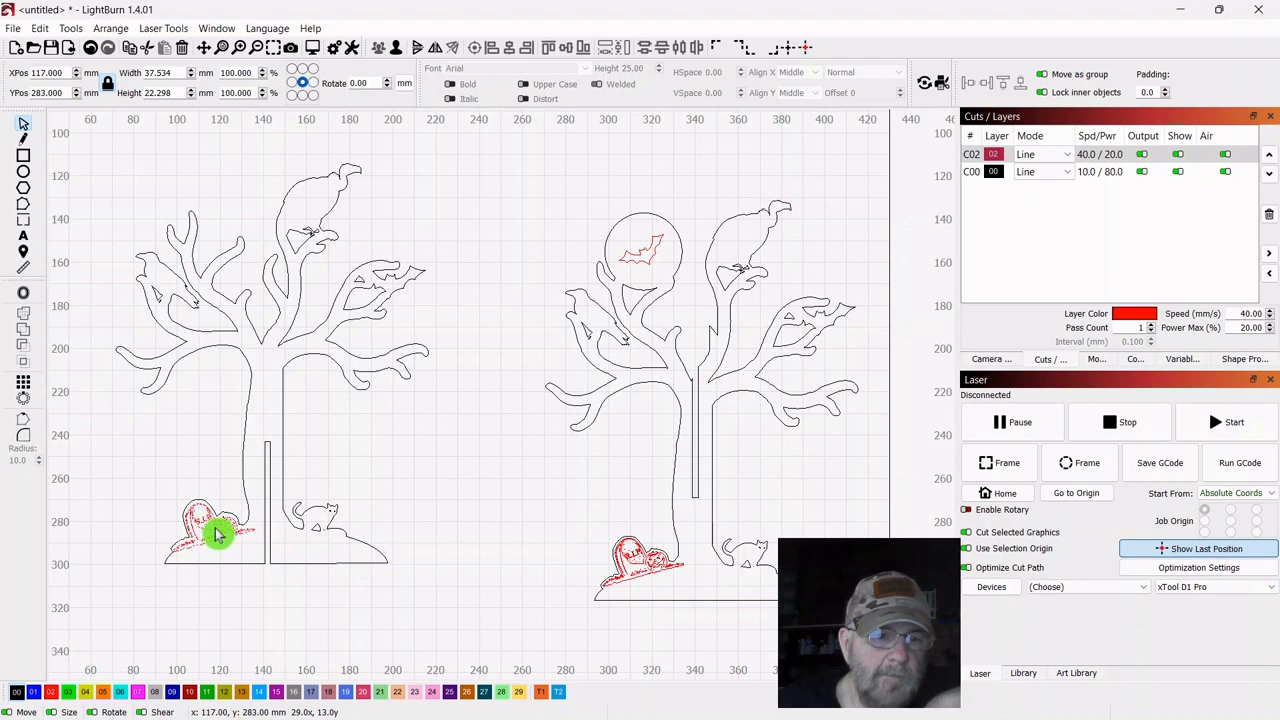
pyautogui.moveTo(447, 220); pyautogui.dragTo(128, 598)
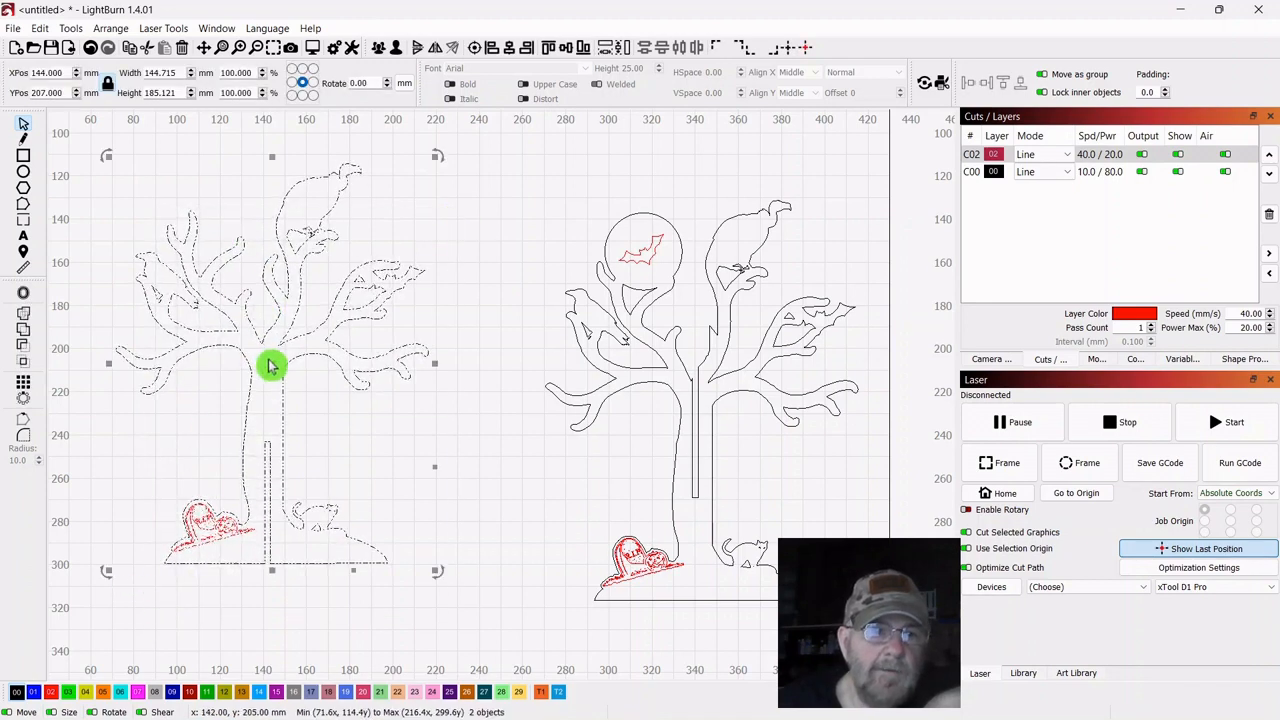
pyautogui.rightClick(274, 361)
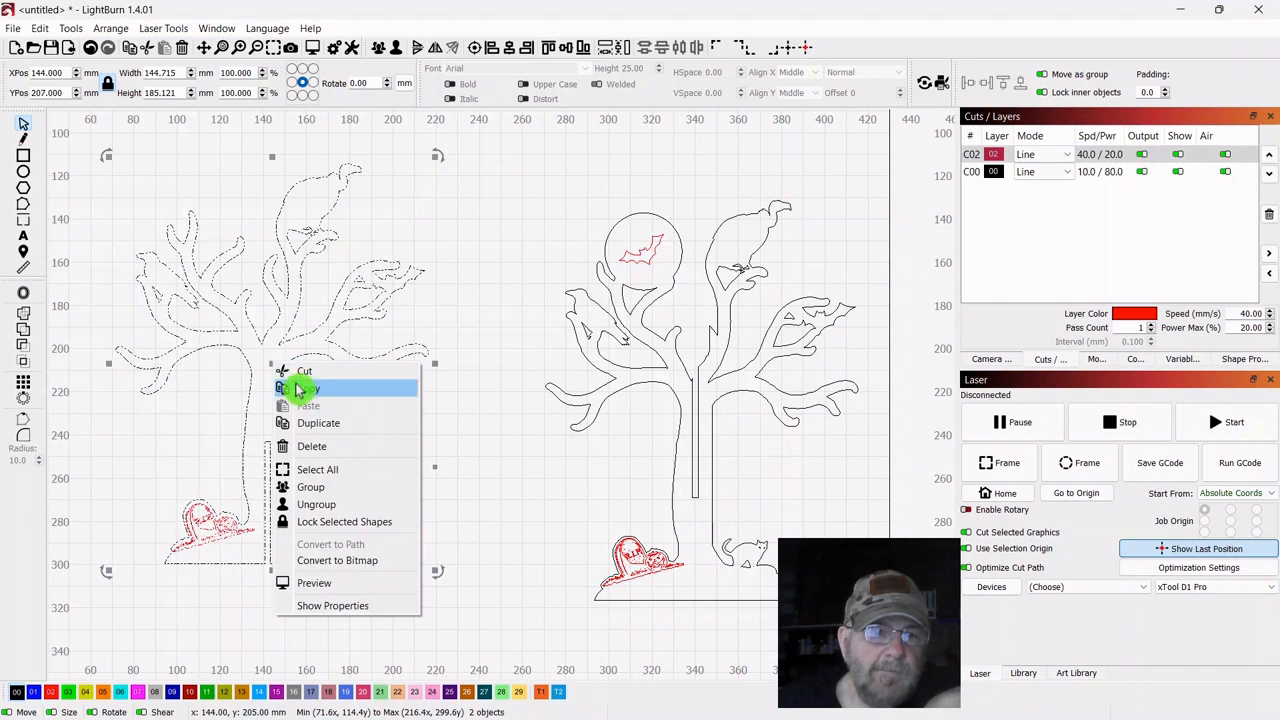
pyautogui.click(318, 489)
# Move the grouped moon tree closer to the original tree, to about X 297, Y 211 mm
pyautogui.moveTo(851, 183); pyautogui.dragTo(520, 560)
pyautogui.moveTo(706, 400); pyautogui.dragTo(605, 378)
pyautogui.click(806, 205)
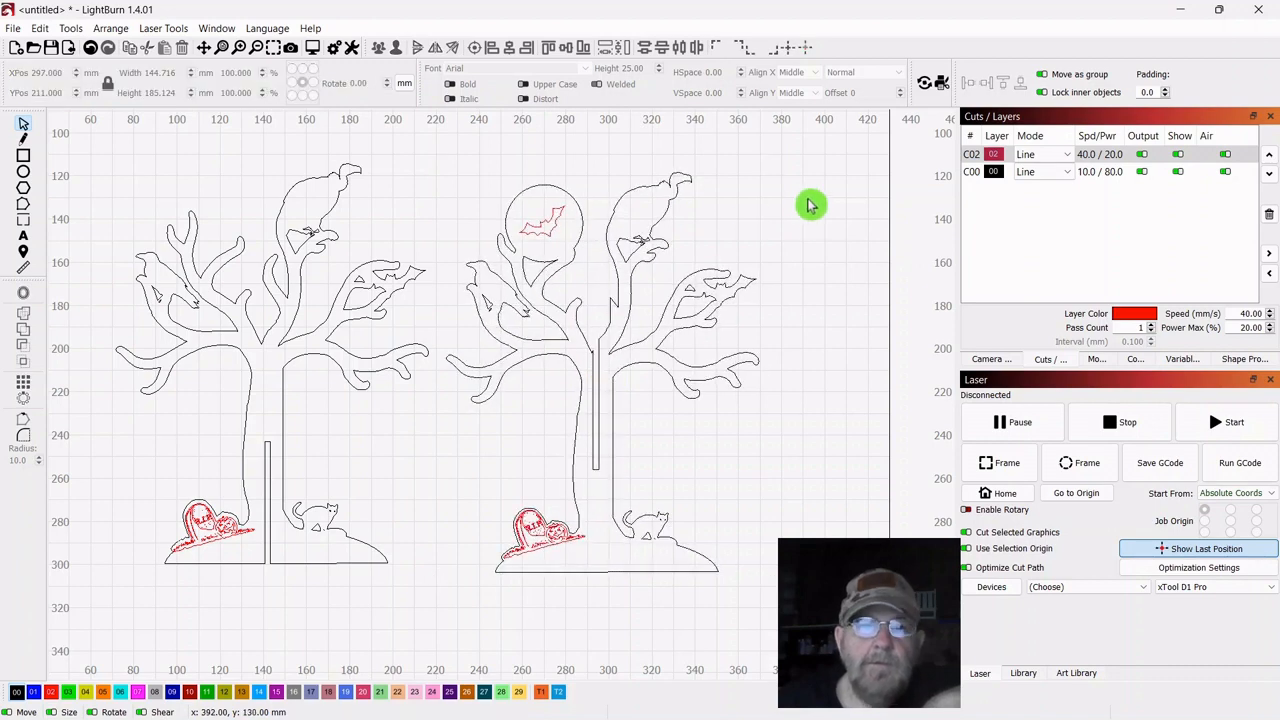